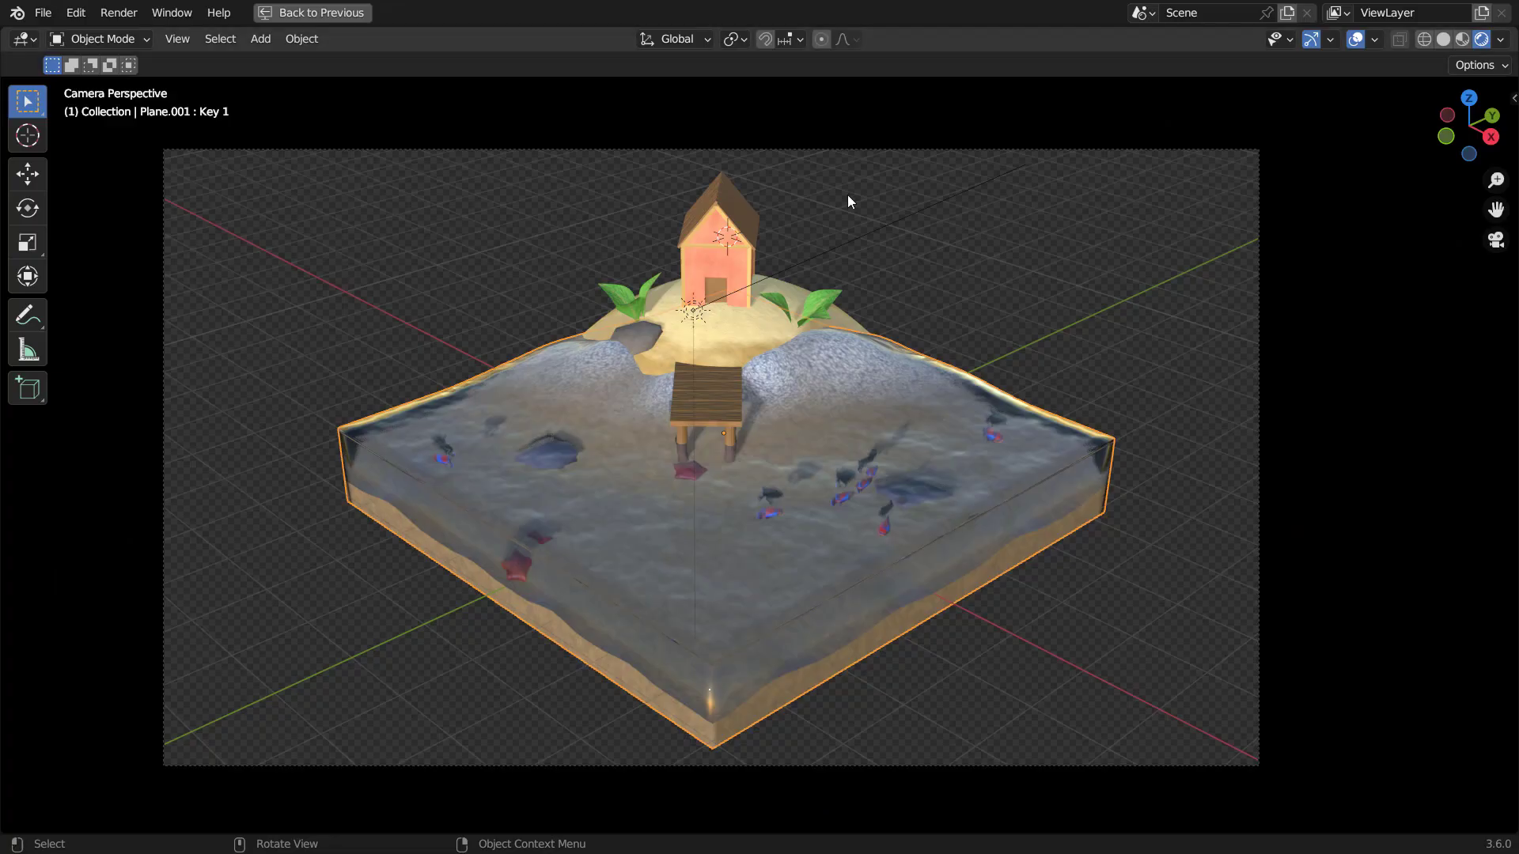
Step: Play the finished island diorama animation, then stop the playback
key("space")
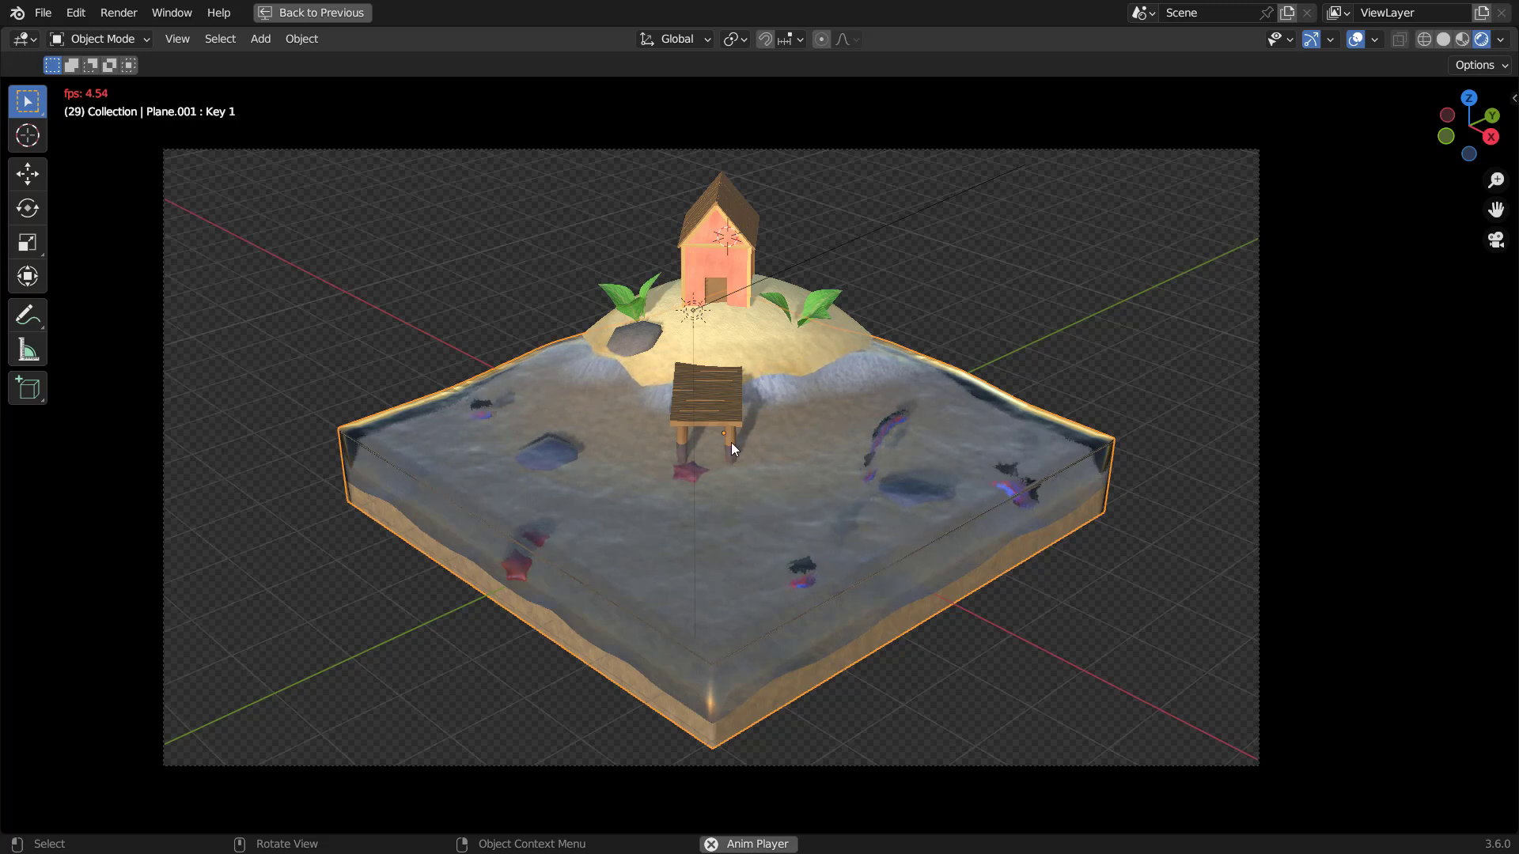
scroll(867, 506, "up", 2)
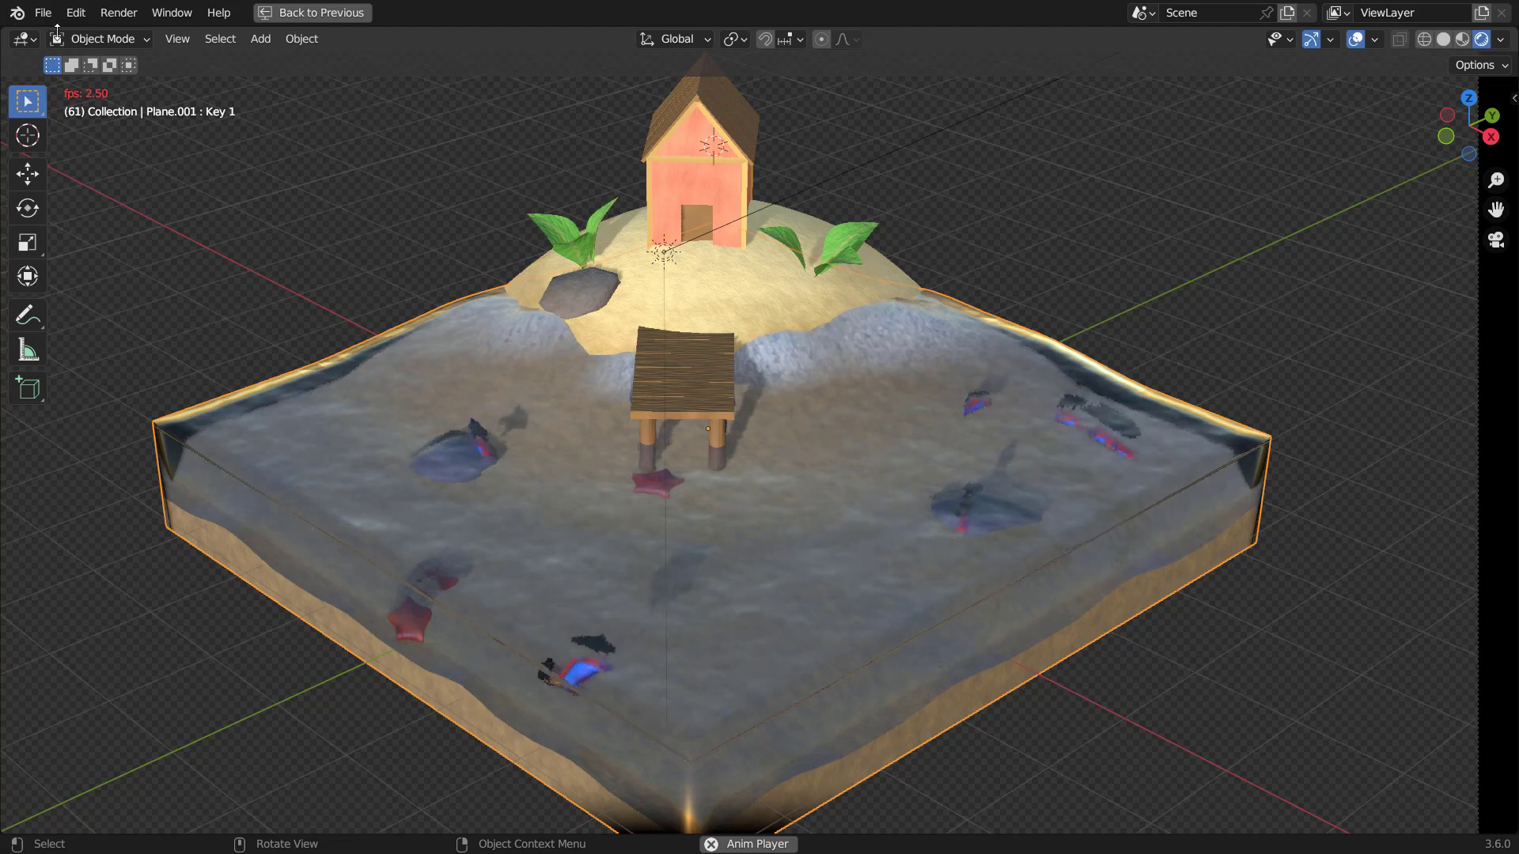
key("space")
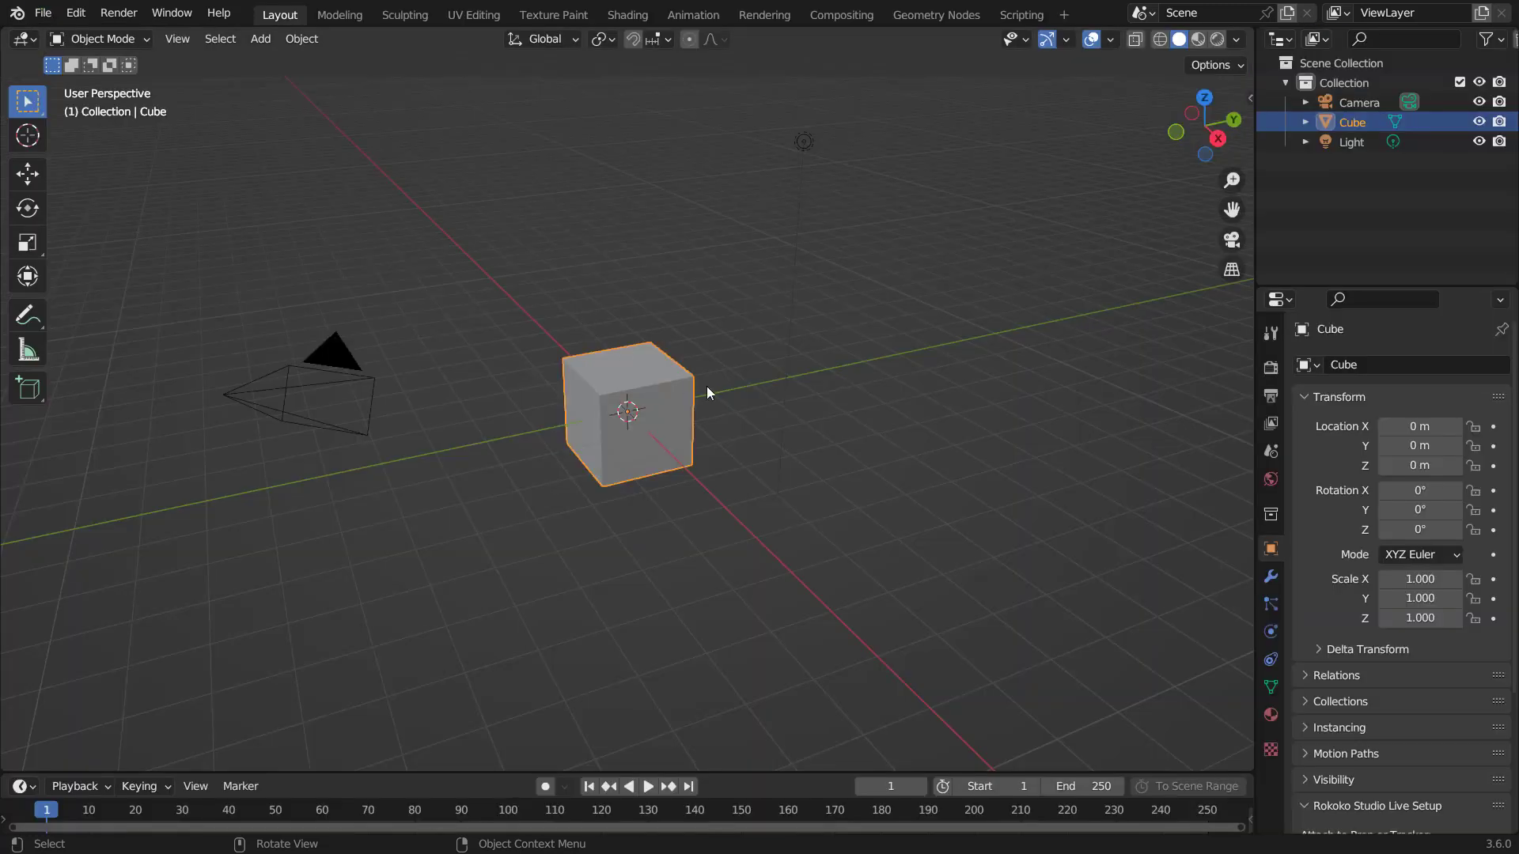
Step: Replace the default cube with a plane scaled up tenfold
middle_click_drag(714, 378, 719, 382)
scroll(704, 395, "up", 3)
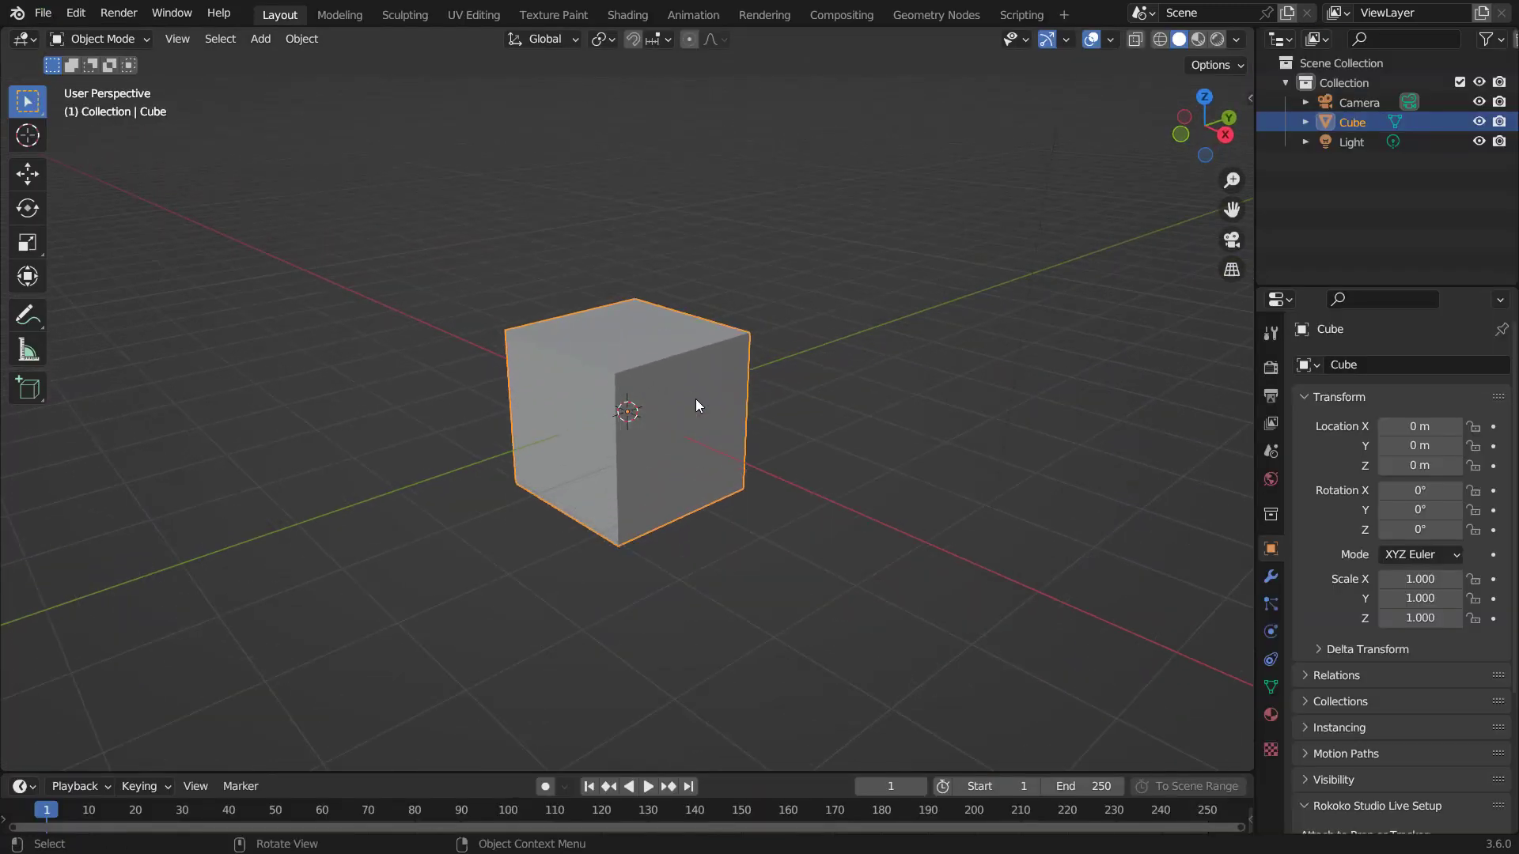
key("Delete")
key("shift+a")
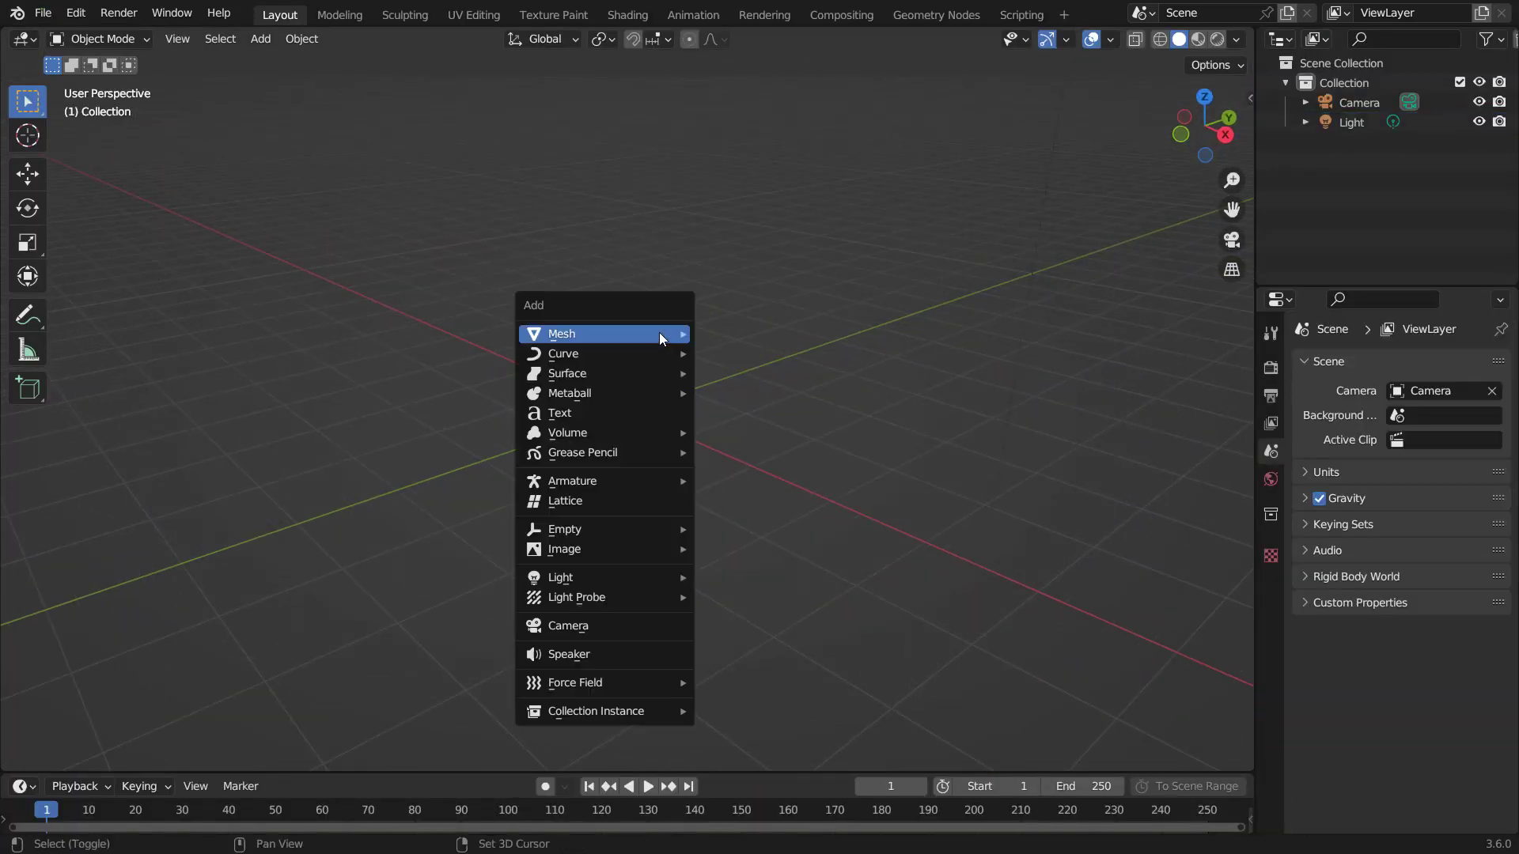
mouse_move(658, 332)
left_click(761, 335)
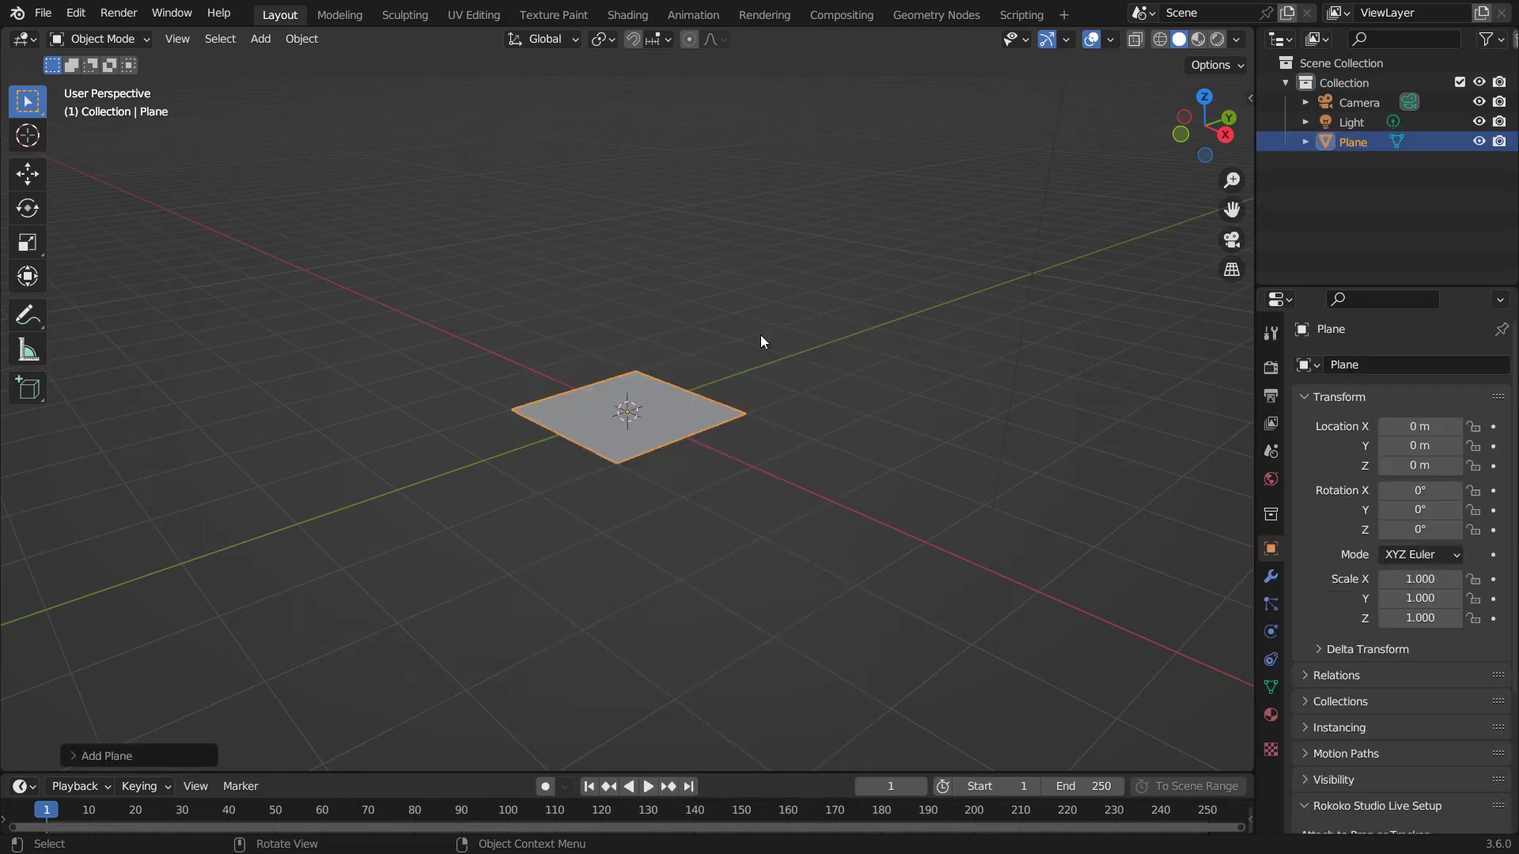
scroll(714, 335, "down", 3)
middle_click_drag(714, 334, 663, 333)
key("Tab")
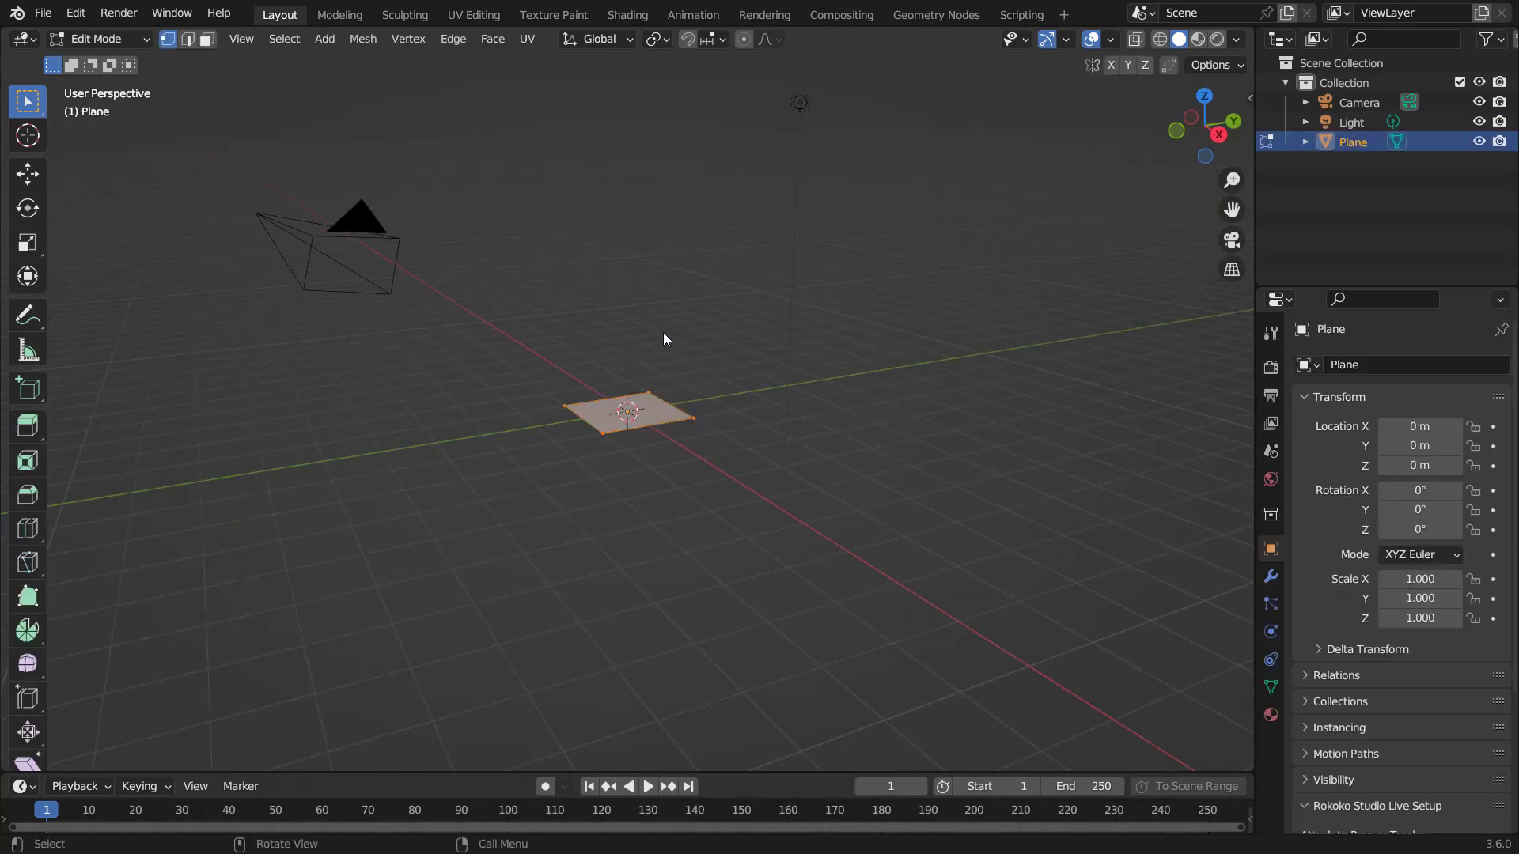
type("s10")
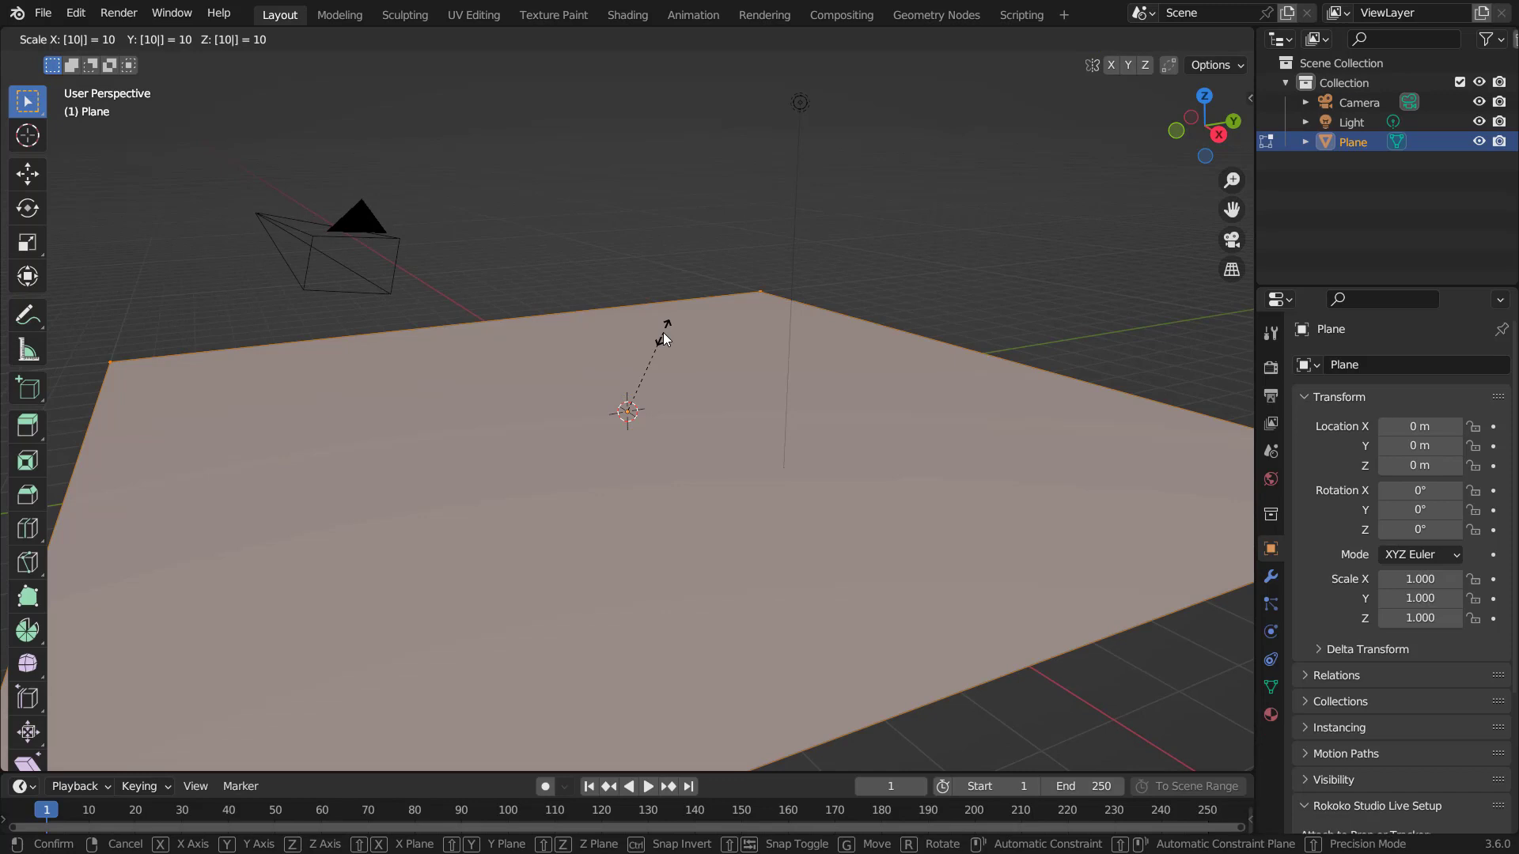
key("Return")
key("Tab")
key("Tab")
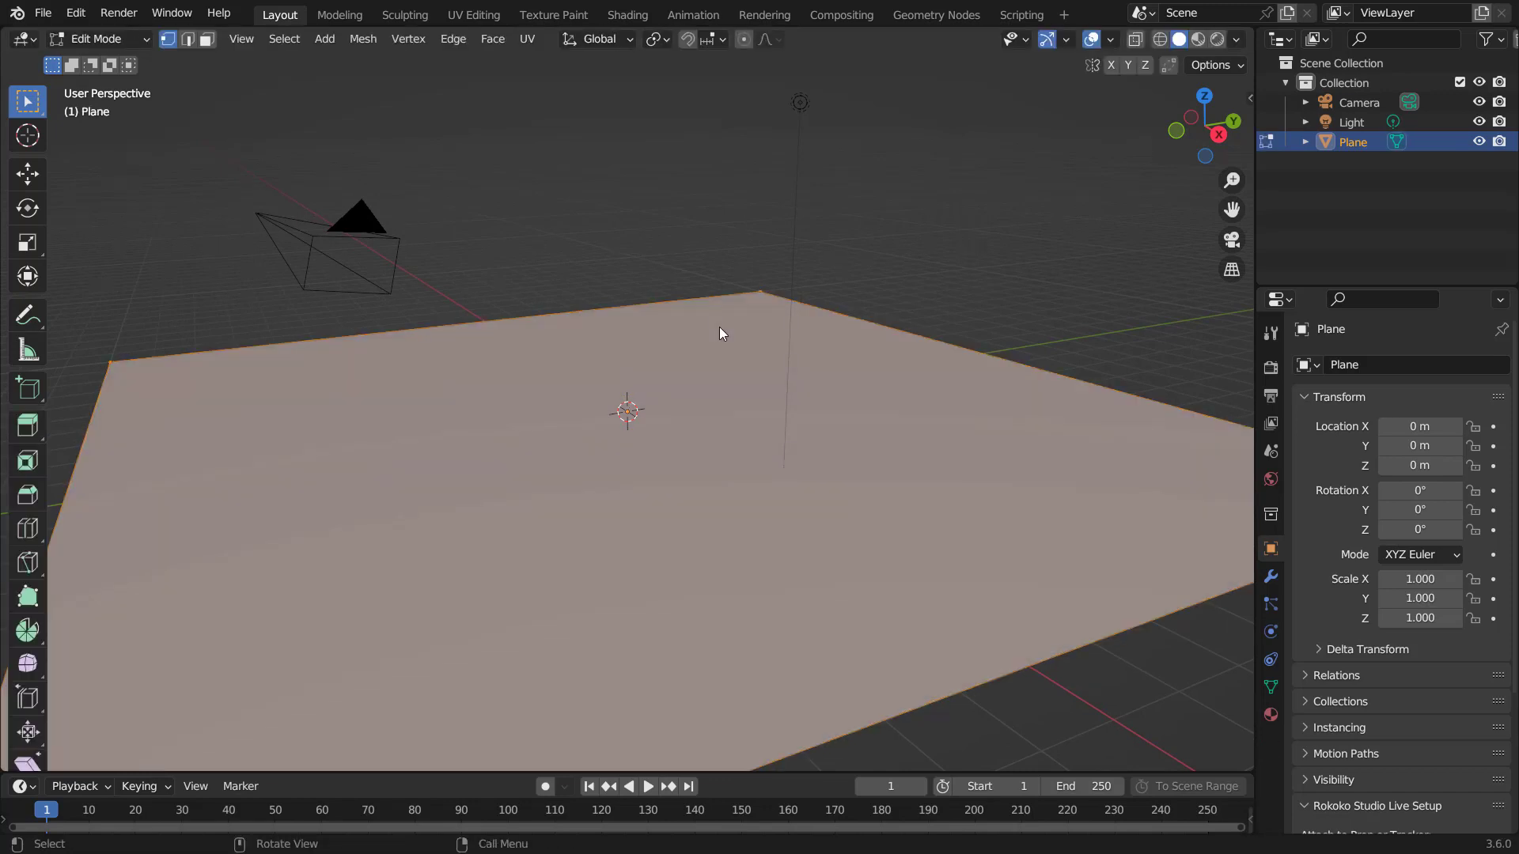
Step: Subdivide the plane twice, raising Number of Cuts to 3 for a dense grid
scroll(719, 326, "down", 4)
right_click(805, 276)
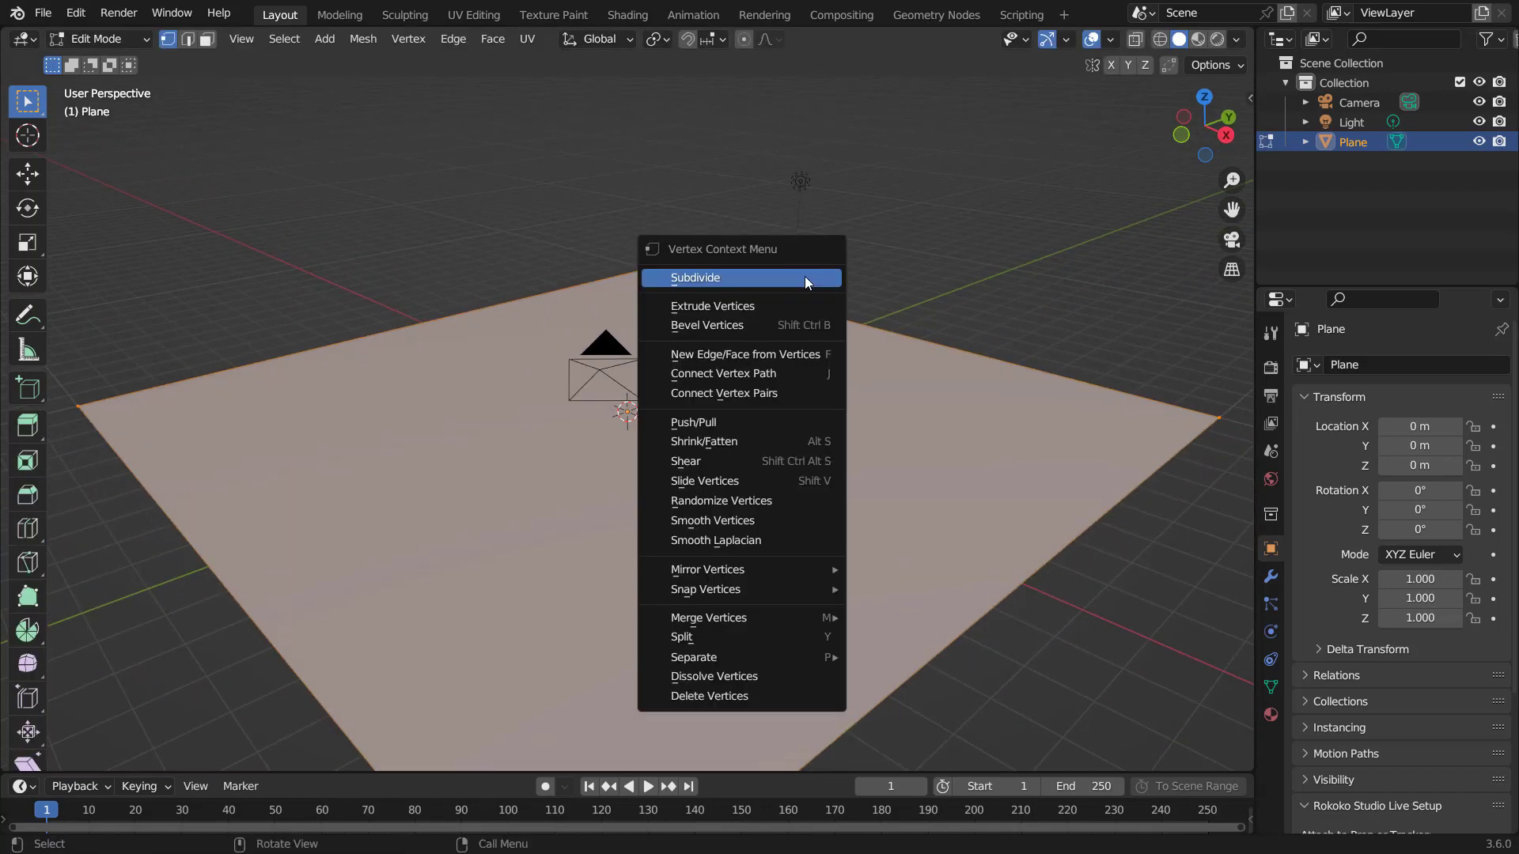
left_click(804, 277)
left_click(110, 745)
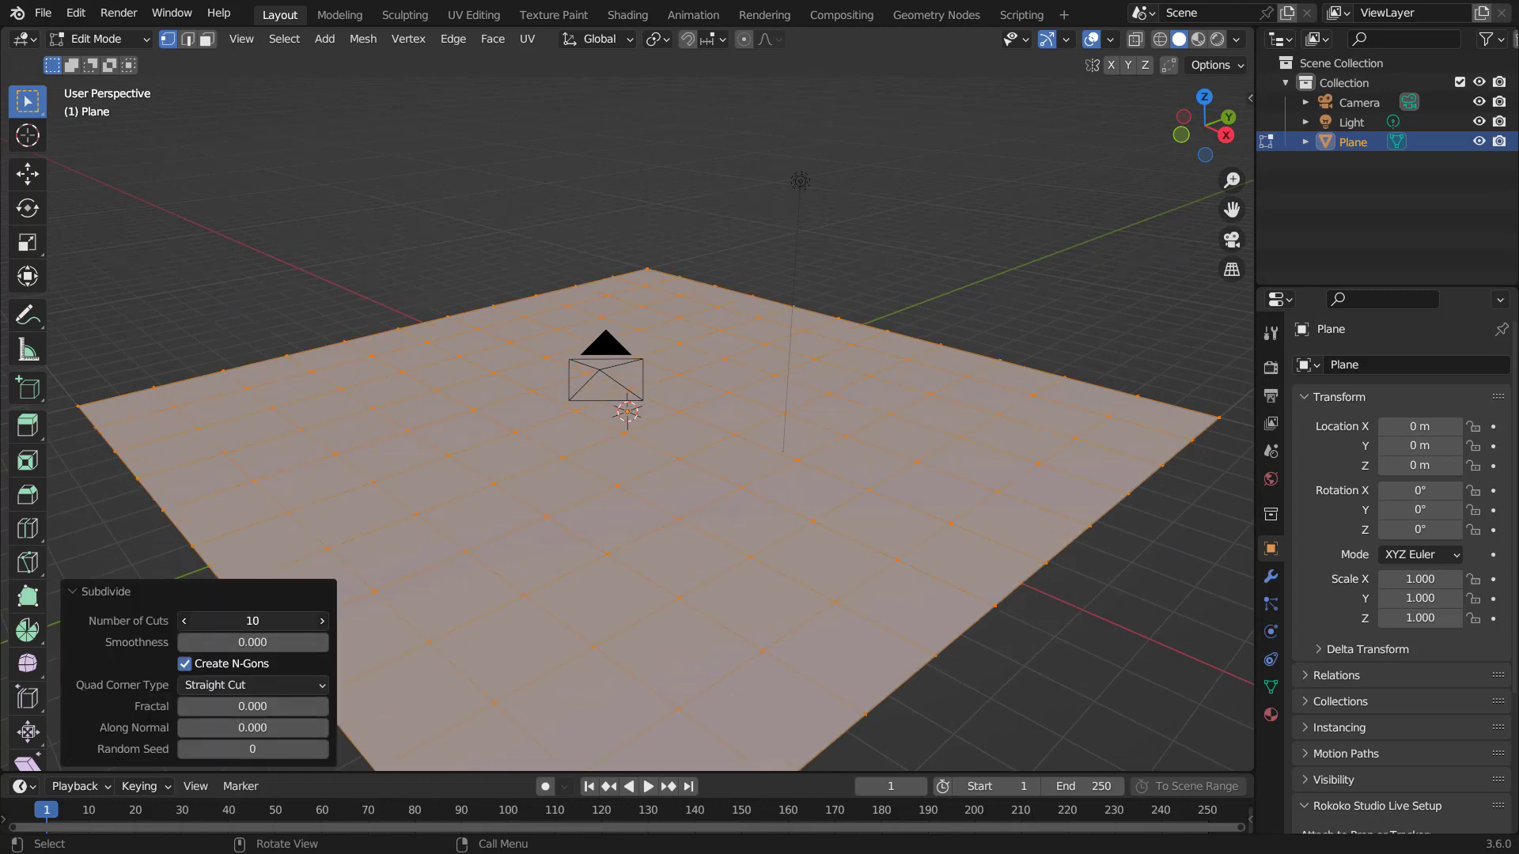
right_click(925, 268)
left_click(934, 266)
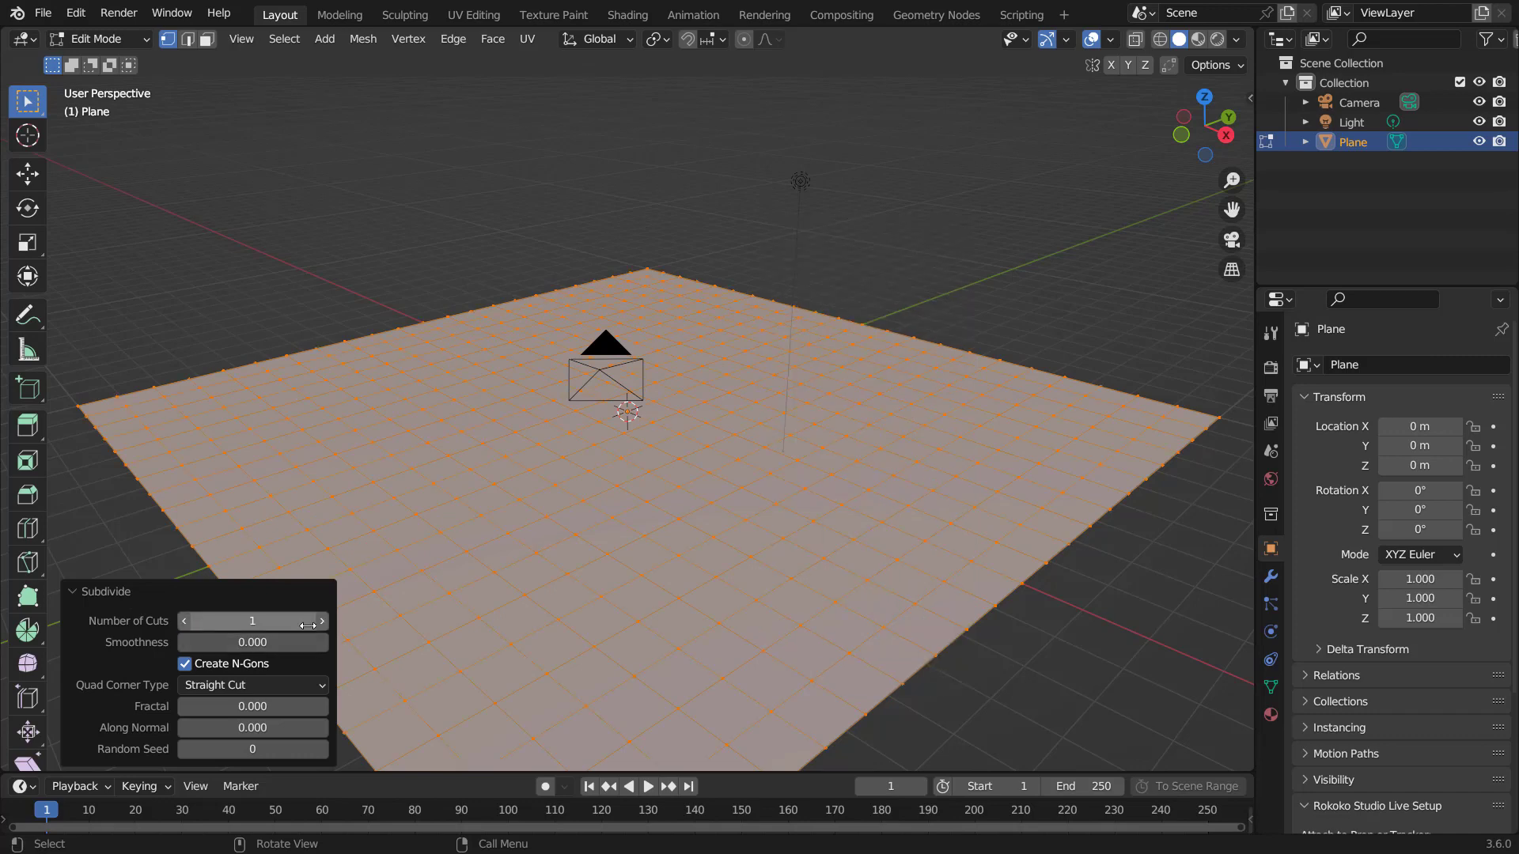
left_click(322, 621)
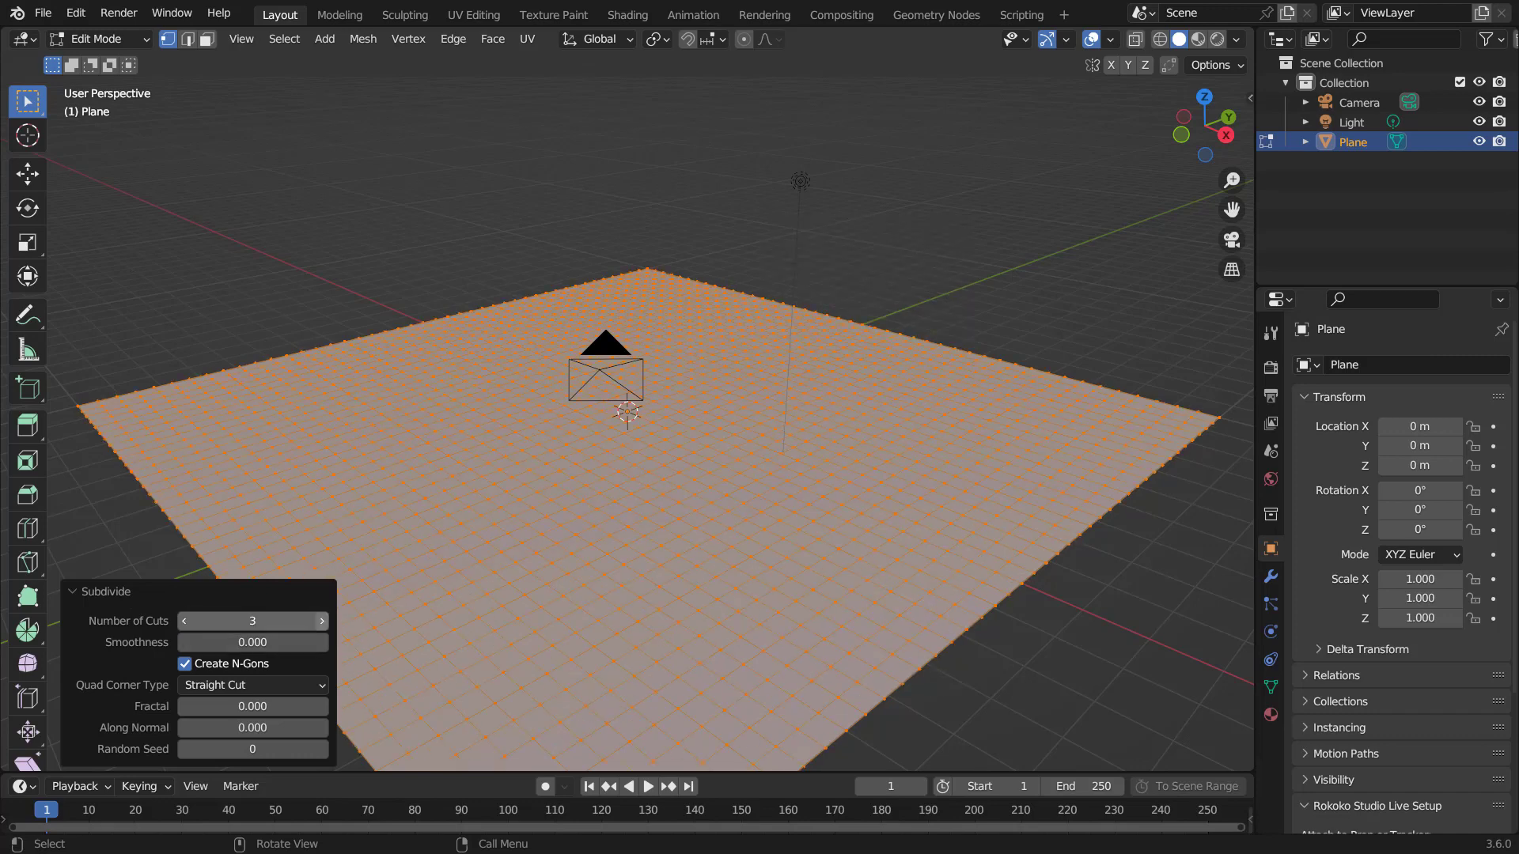
middle_click_drag(774, 683, 769, 663)
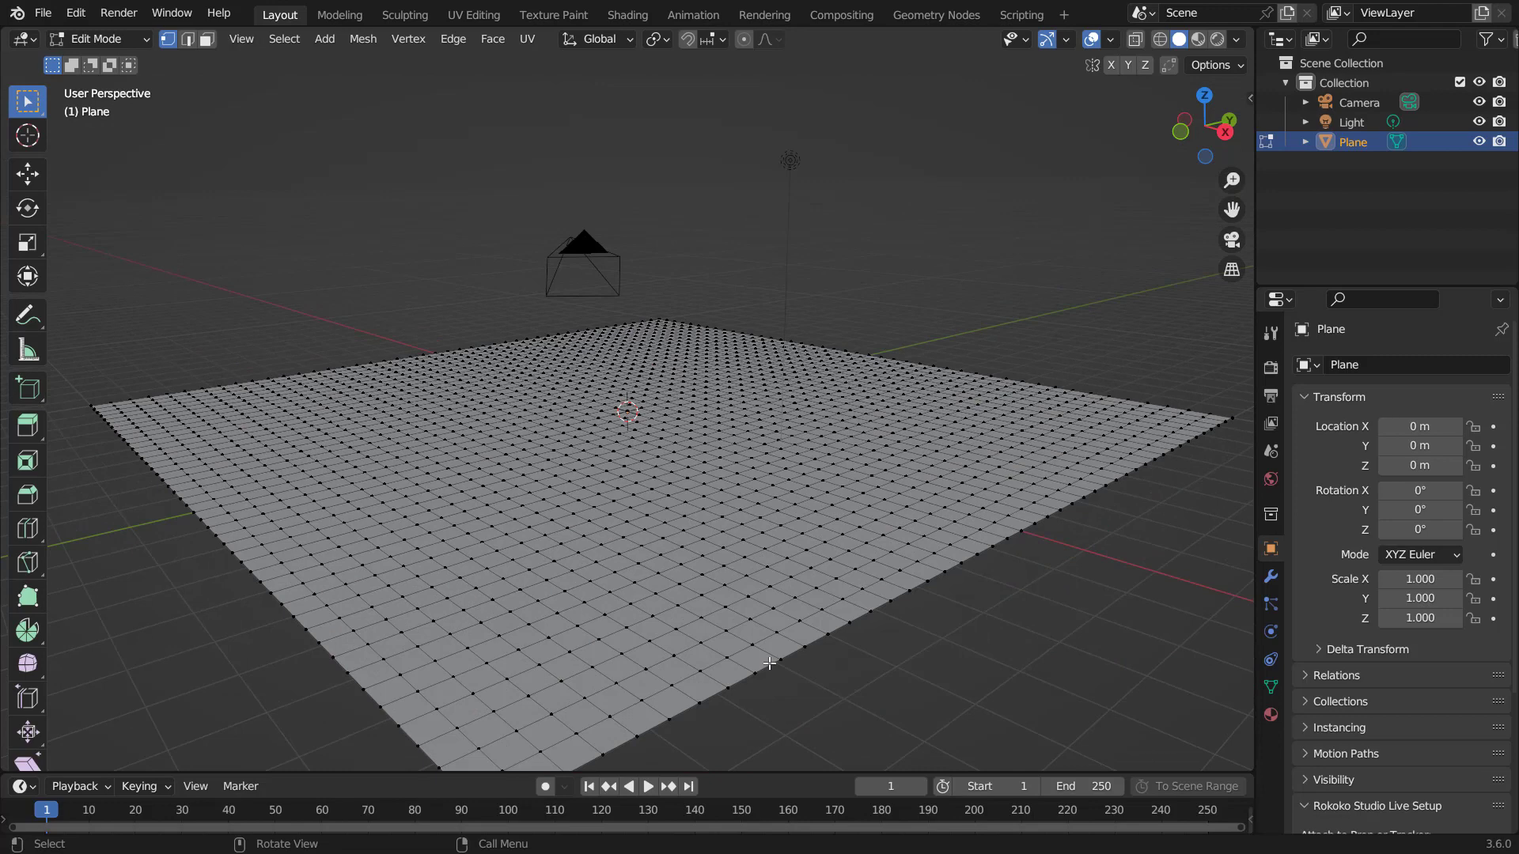
Step: Select the plane's outer border loop and extrude it down about 0.95 m into a slab
scroll(770, 663, "down", 2)
left_click(732, 591, "alt")
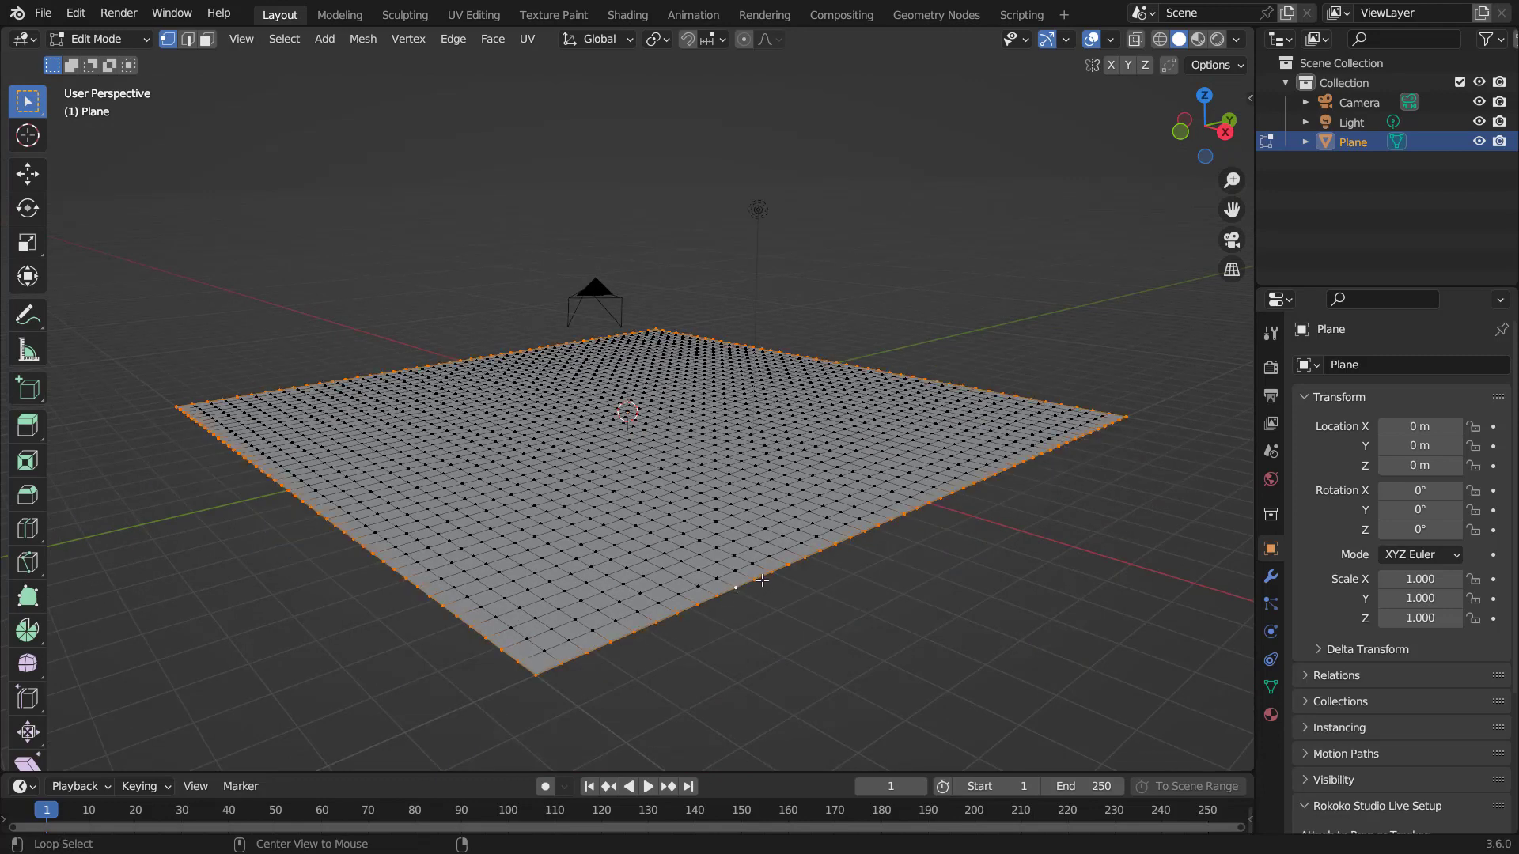
left_click(762, 579, "alt")
middle_click_drag(674, 410, 716, 363)
key("g")
key("z")
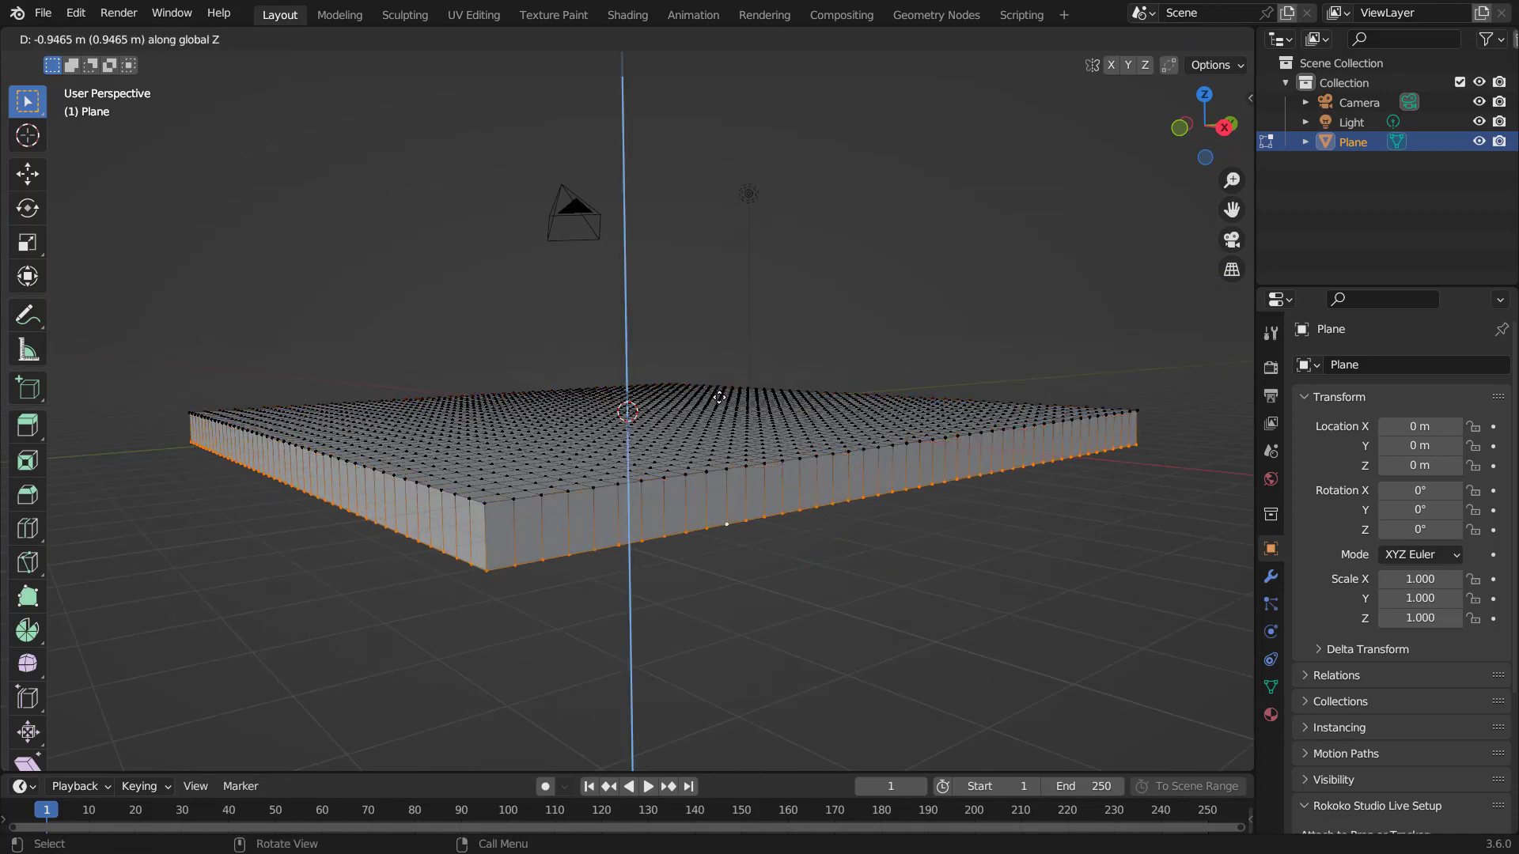
left_click(716, 395)
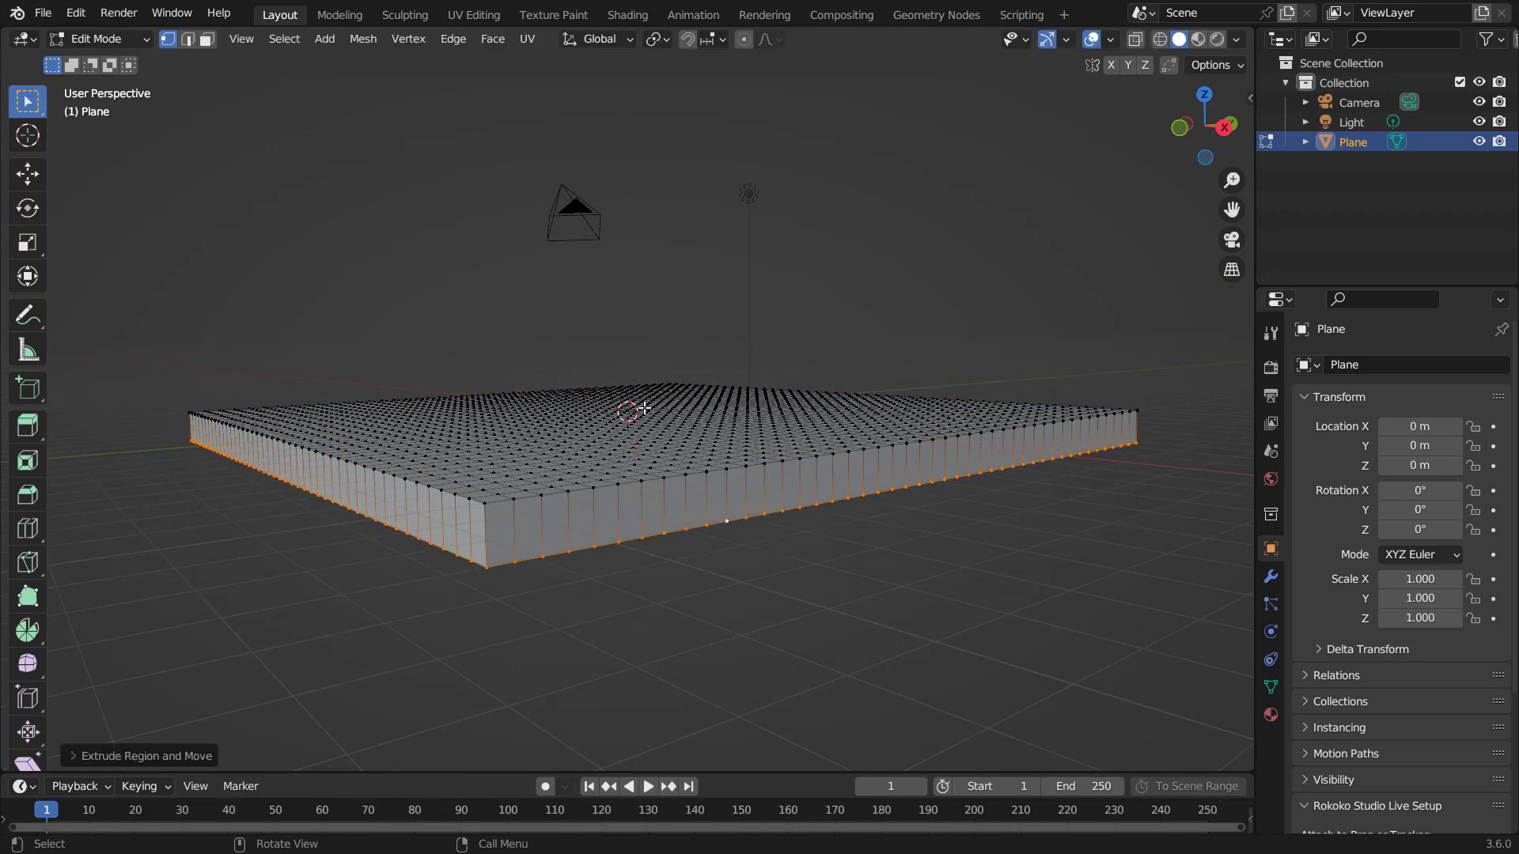
middle_click_drag(730, 460, 748, 464)
key("Tab")
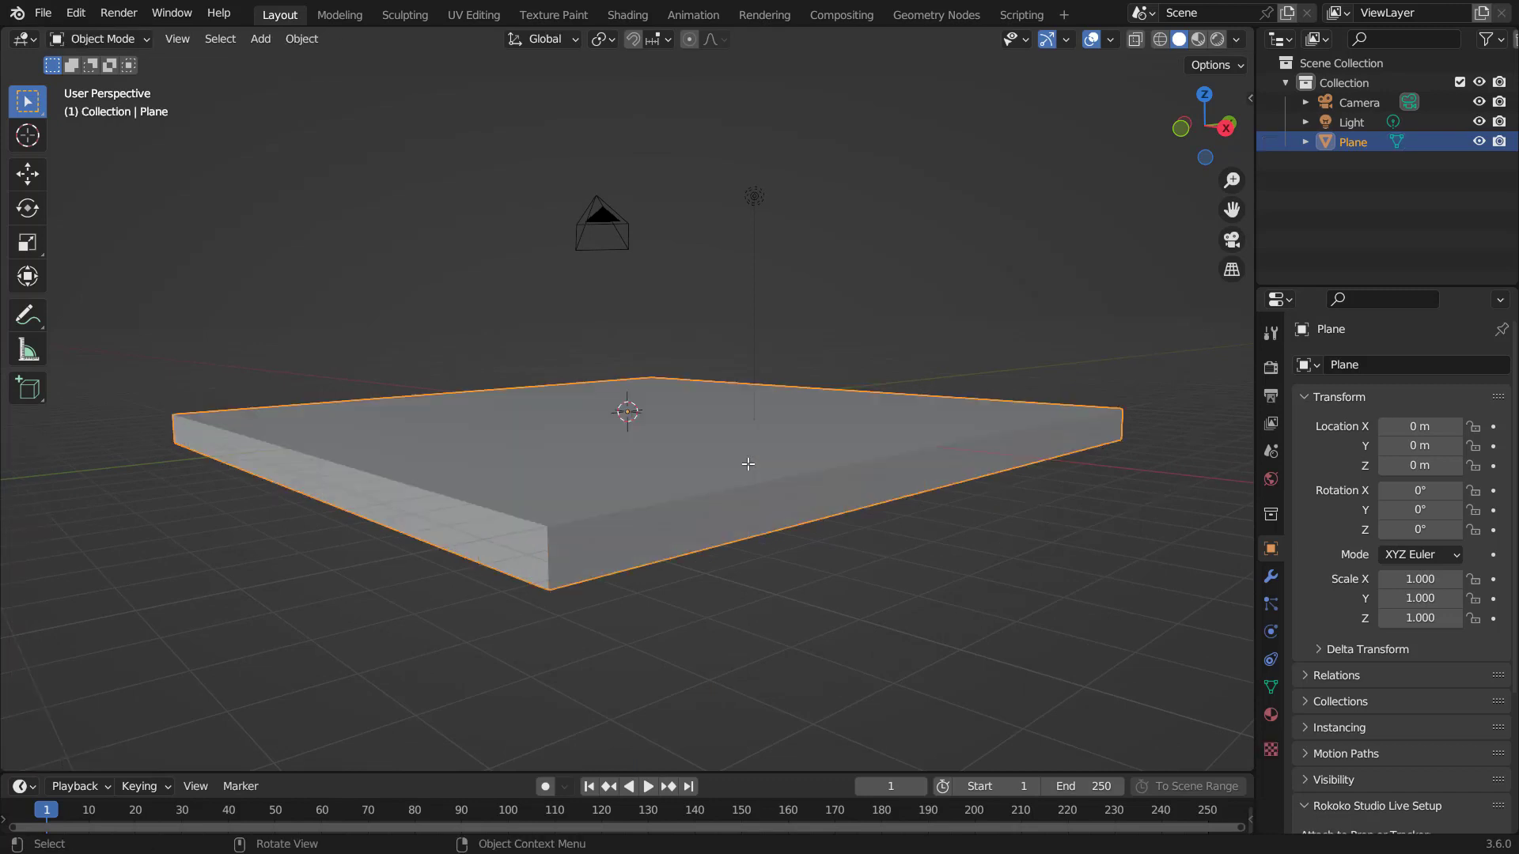
Step: Duplicate the slab as Plane.001 and raise it to Z 1.548 m
key("shift+d")
key("z")
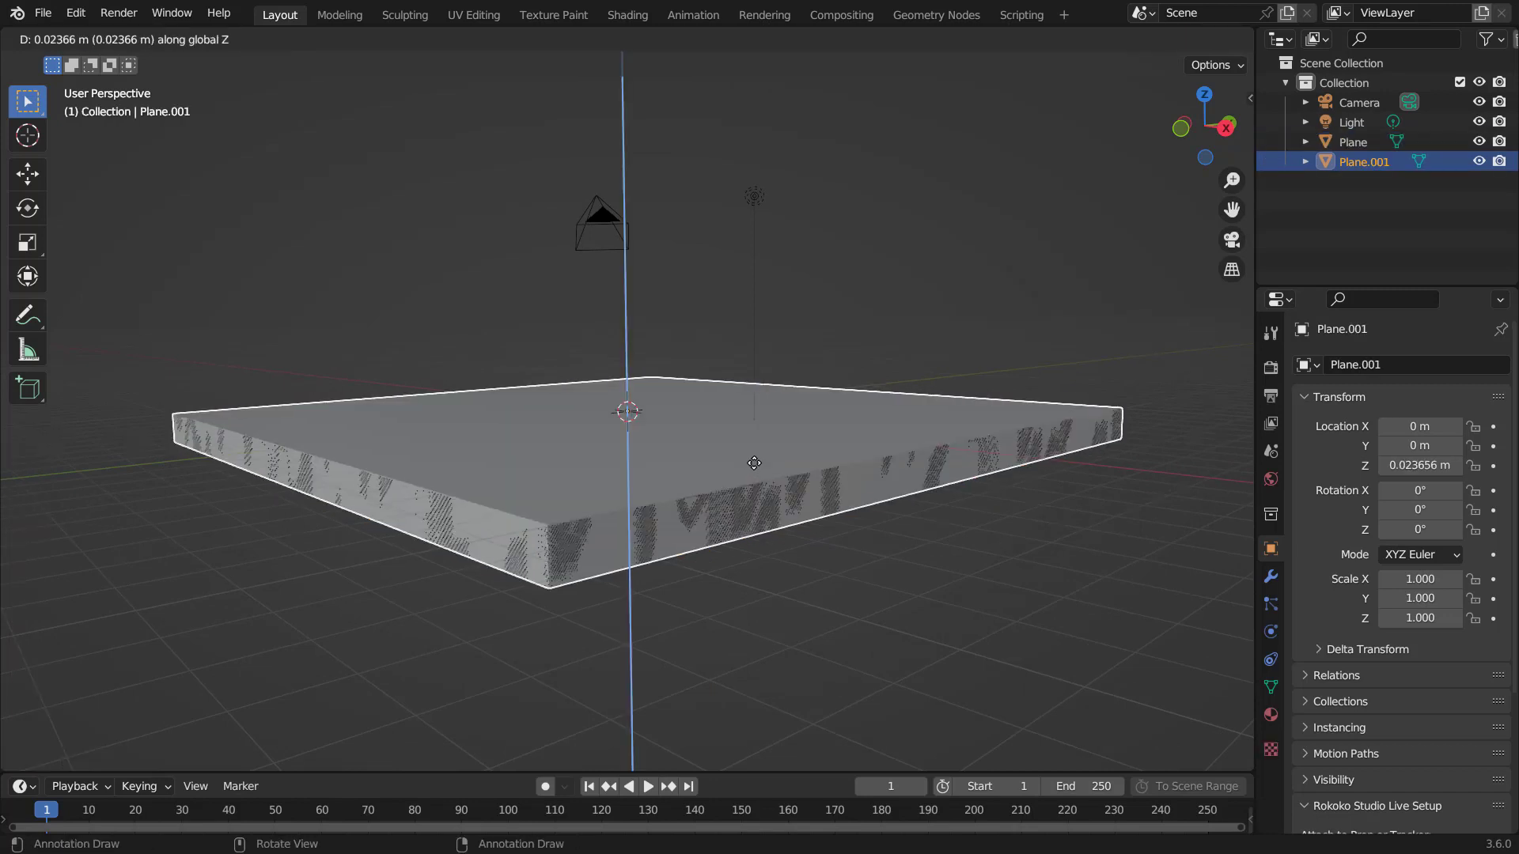
left_click(757, 423)
Step: Lower Plane.001's bottom vertices about 0.71 m so it sits thicker
key("Tab")
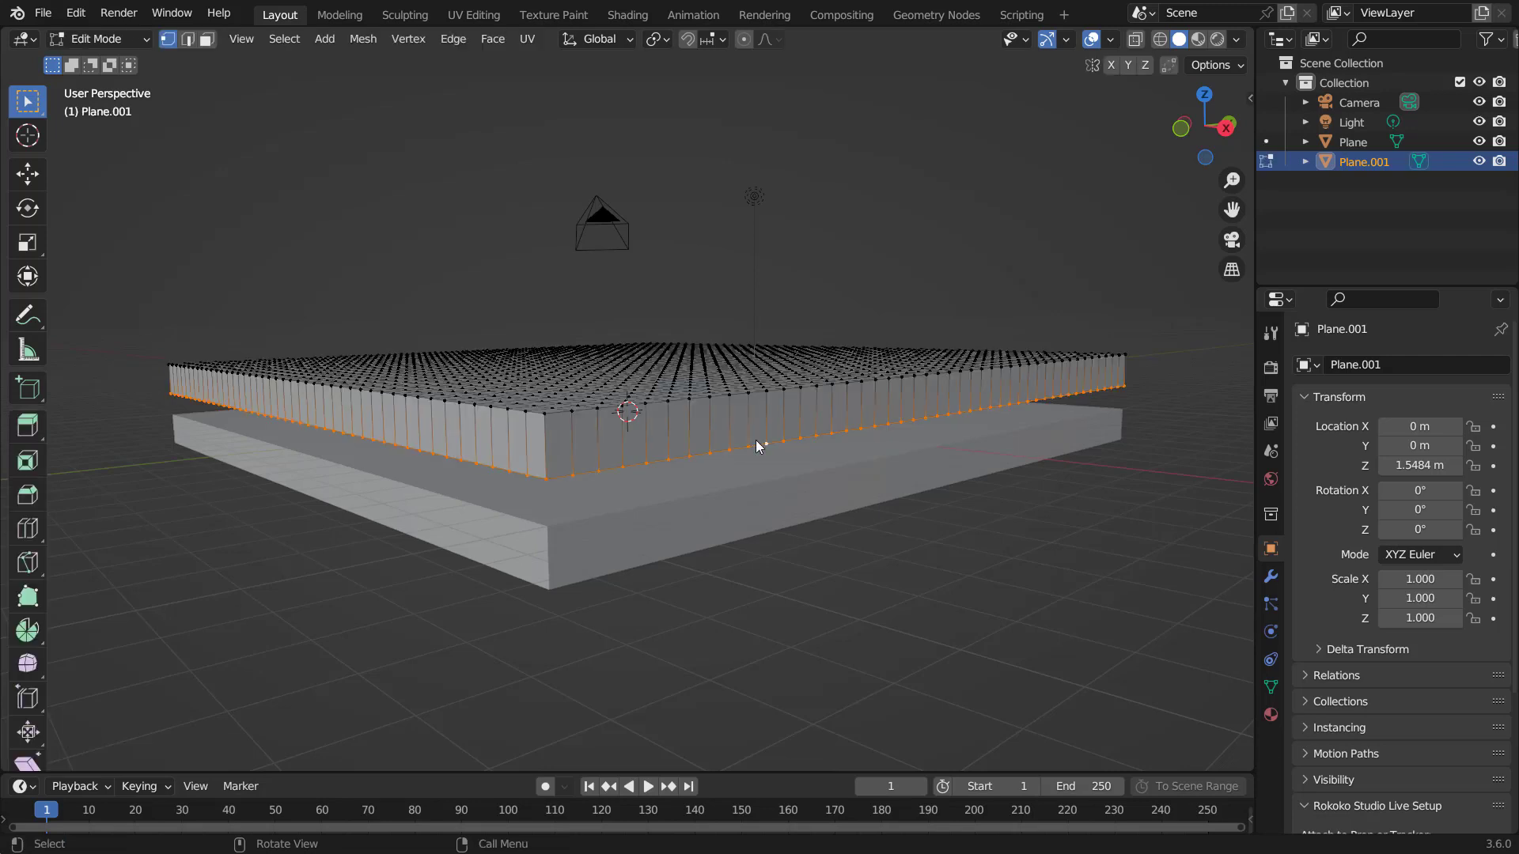
scroll(761, 436, "up", 1)
key("g")
key("z")
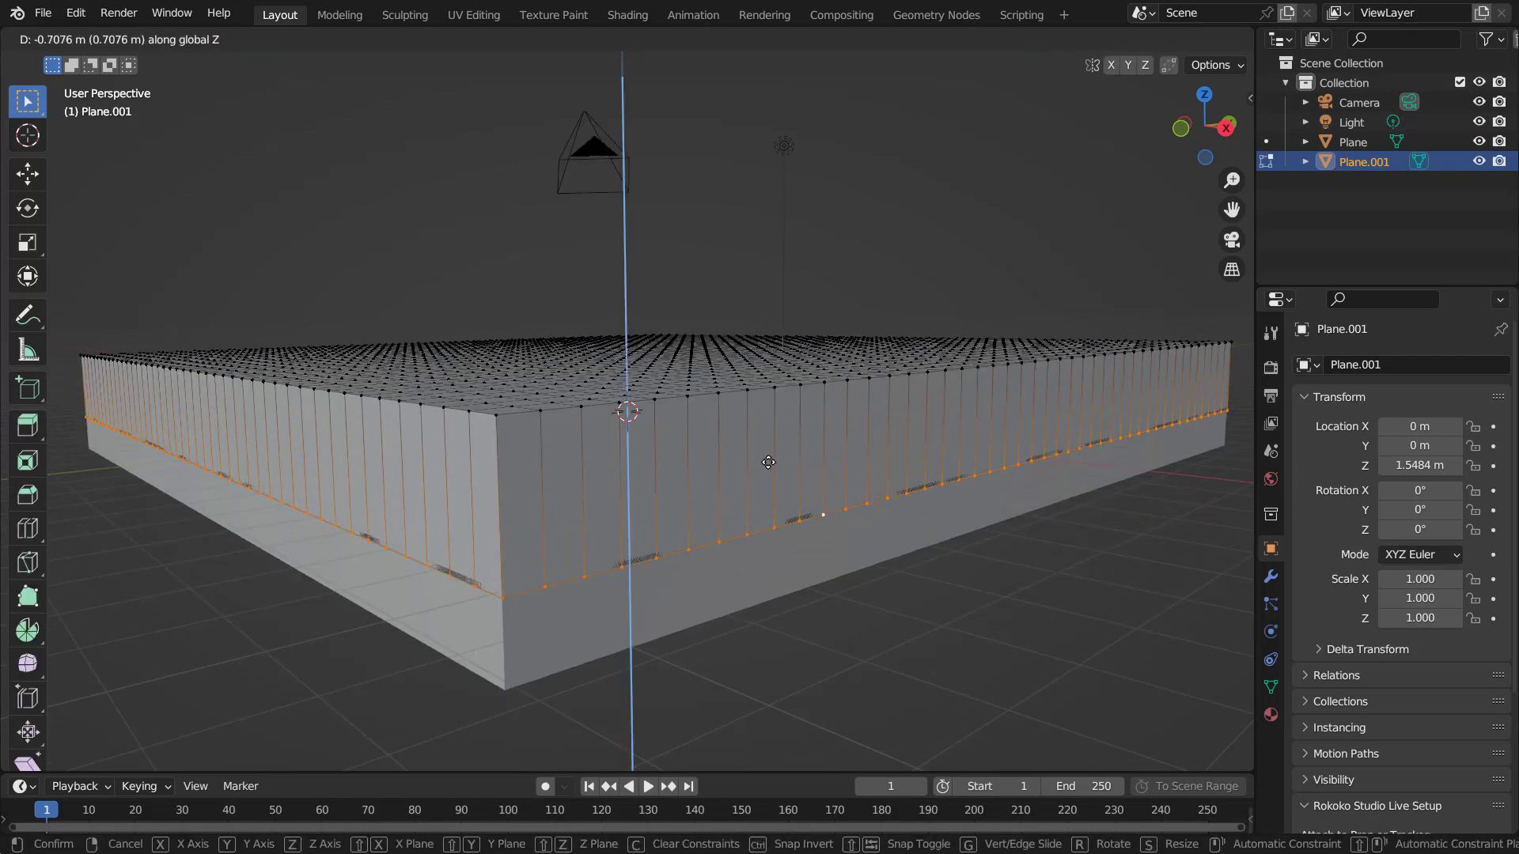
left_click(770, 461)
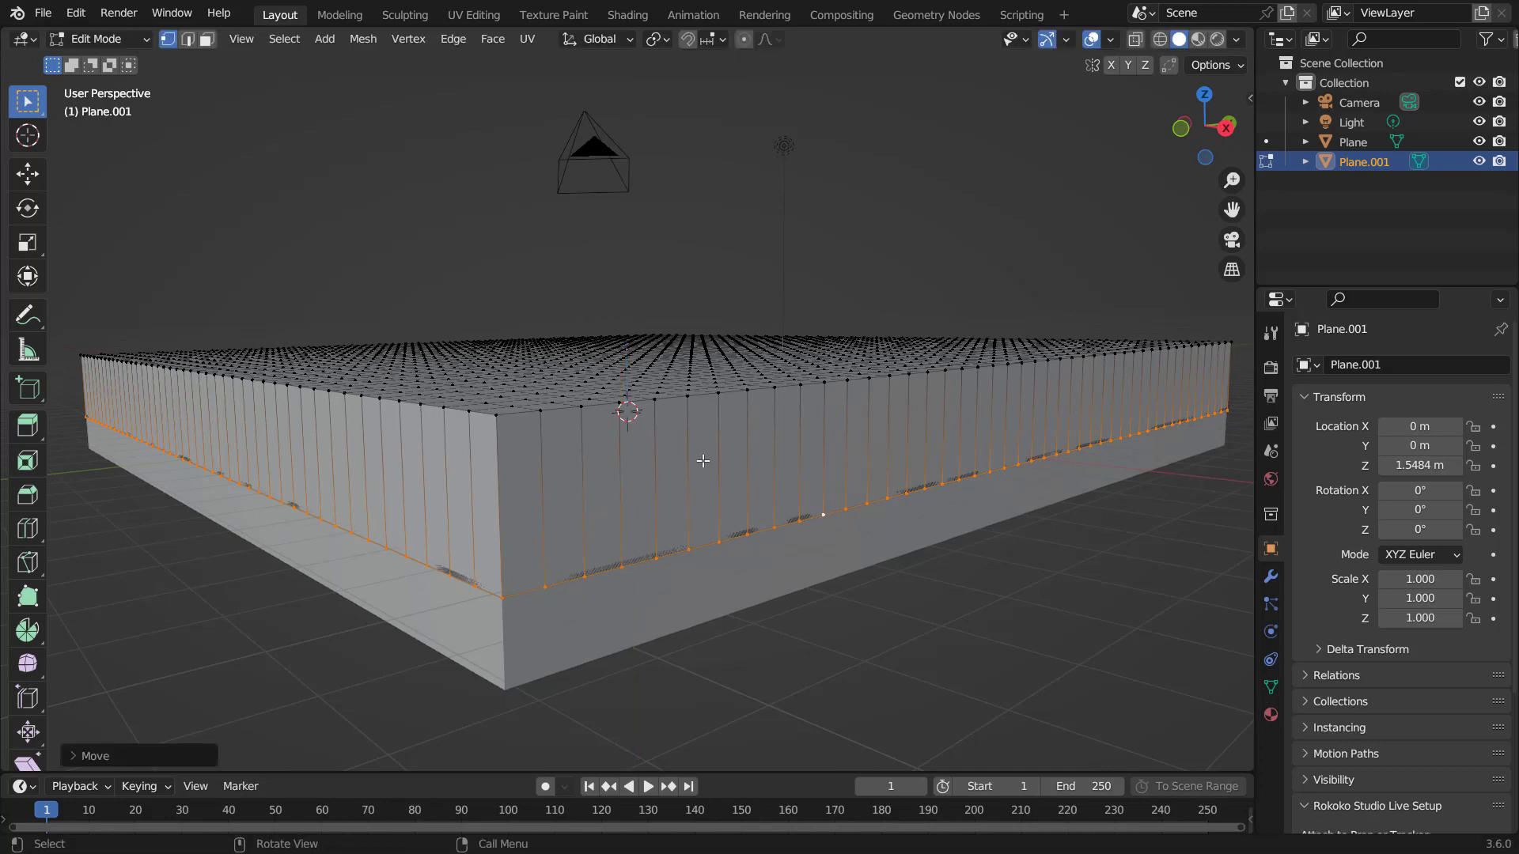
key("Tab")
middle_click_drag(746, 373, 490, 467)
middle_click_drag(397, 478, 491, 480)
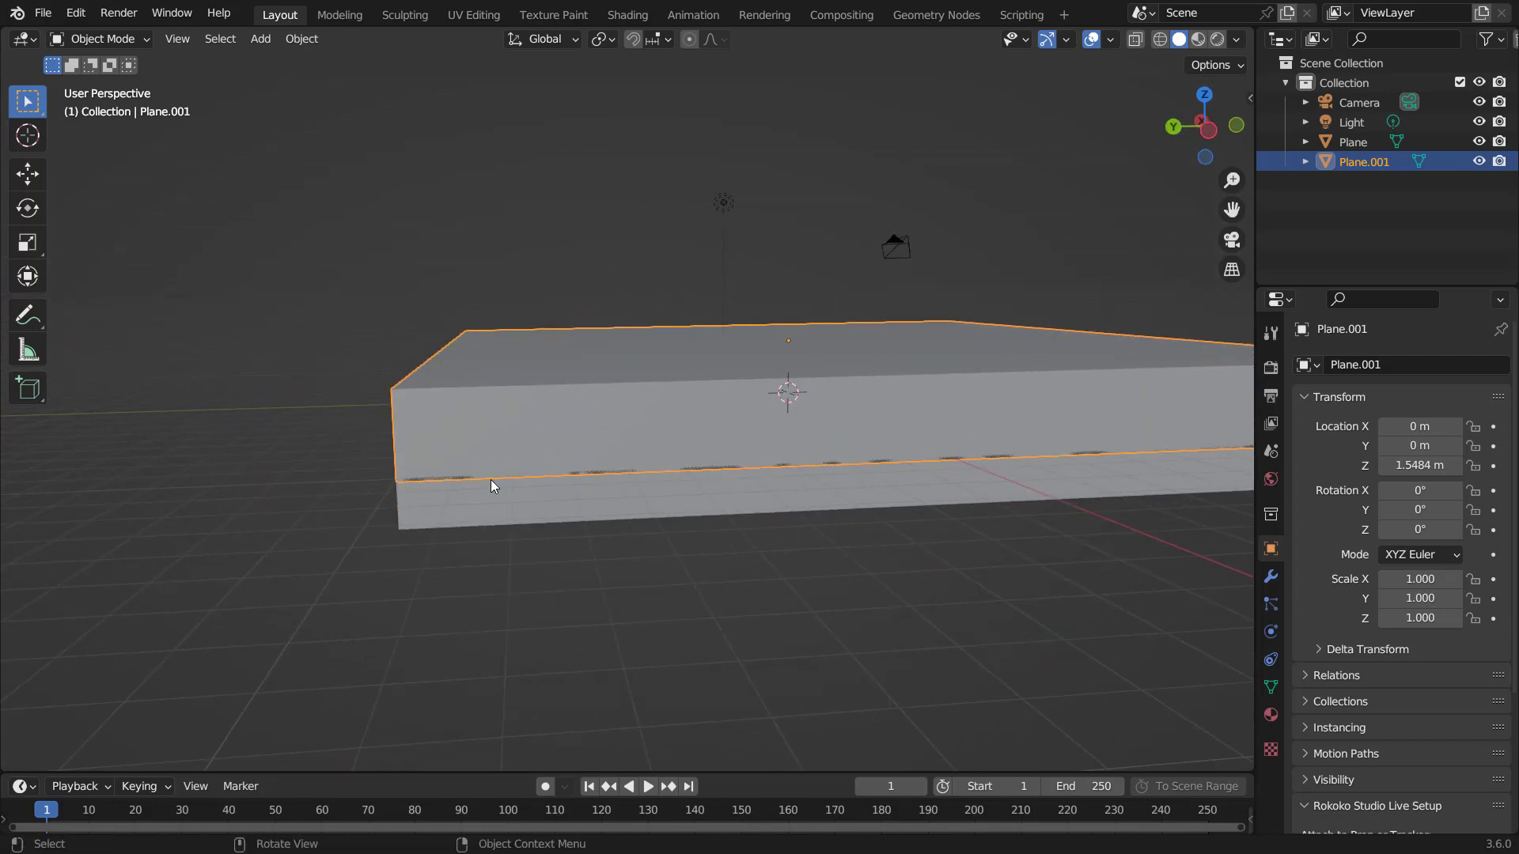
Step: Put the lower slab in Edit Mode with Proportional Editing turned on
left_click(538, 506)
key("g")
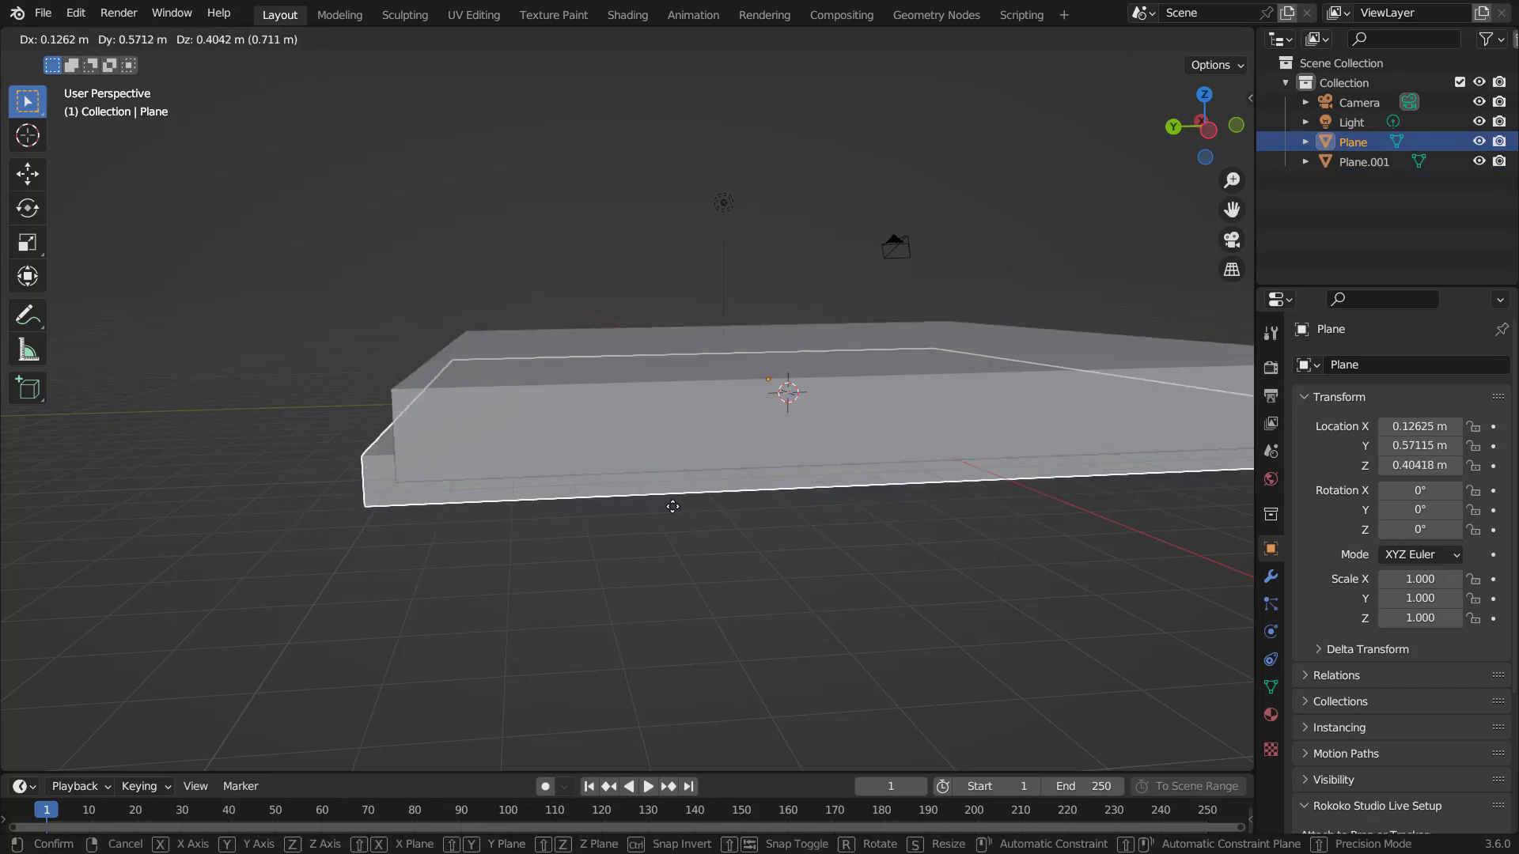
key("Escape")
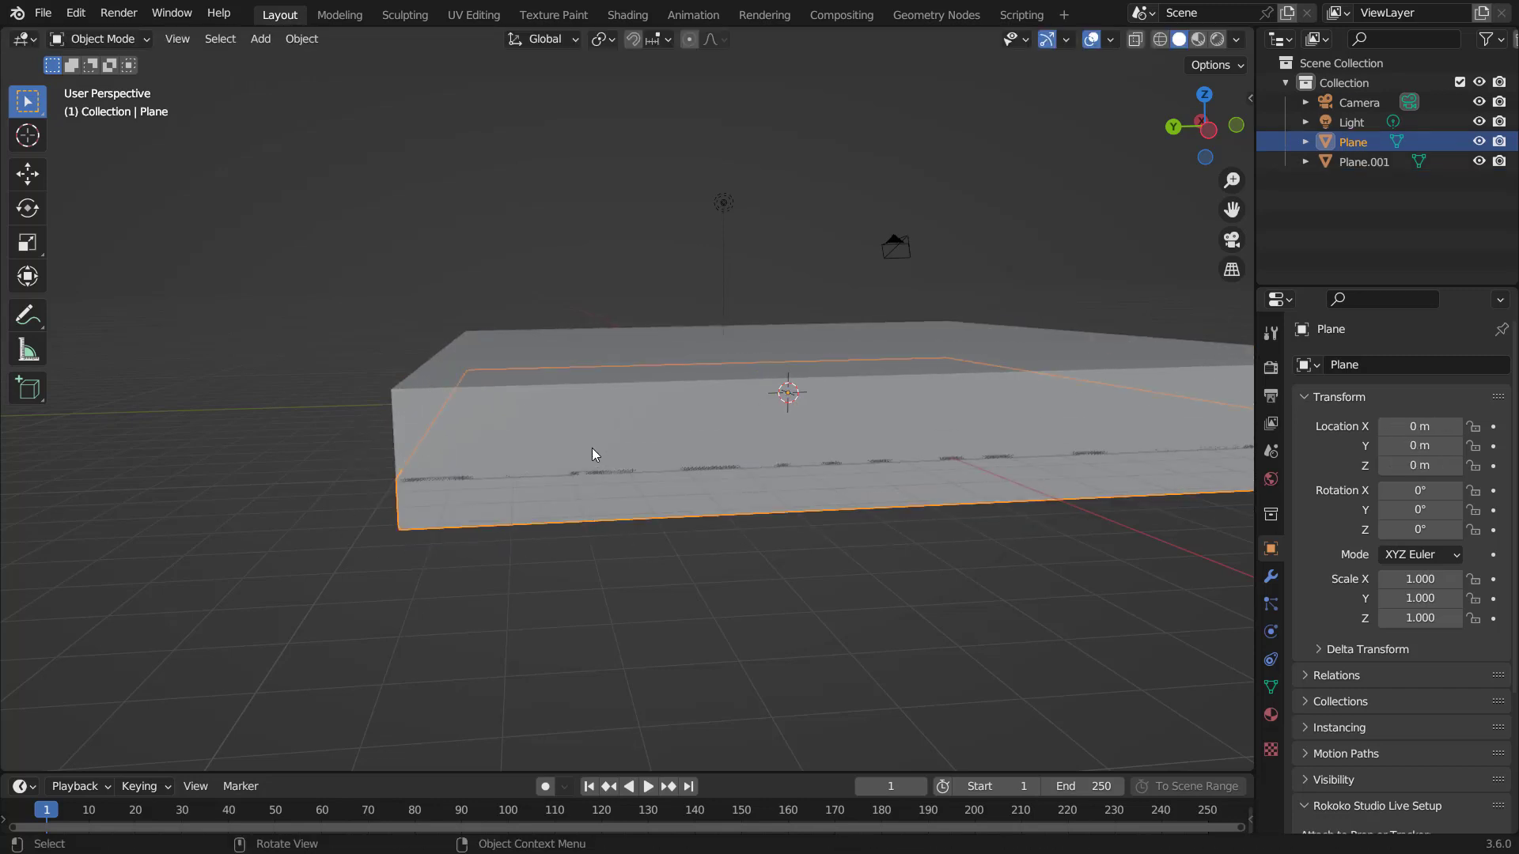
key("Tab")
middle_click_drag(592, 448, 564, 449)
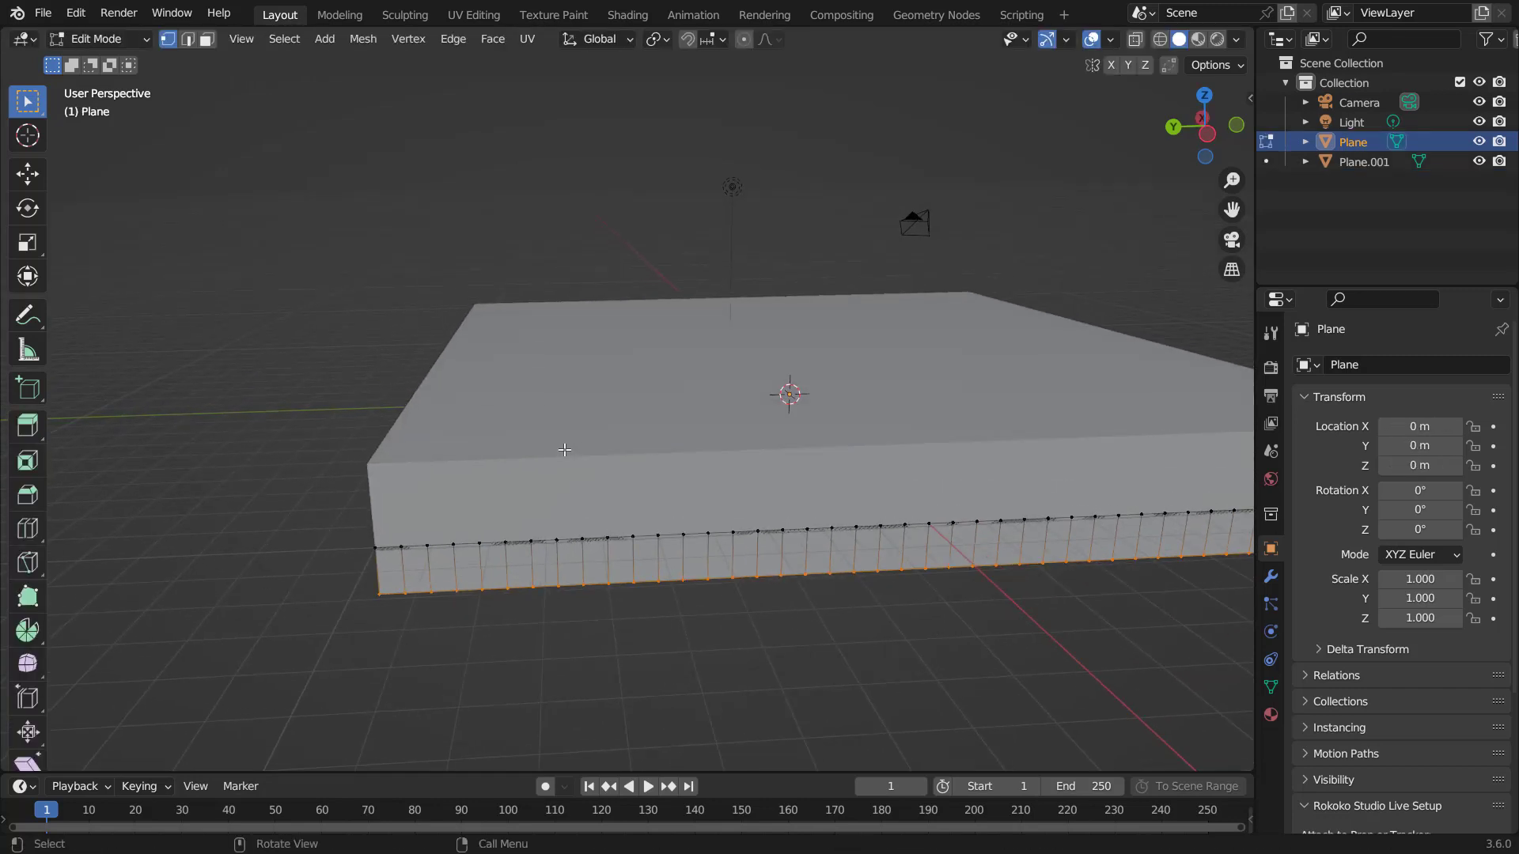
key("o")
Step: Lift a top-surface vertex with a widened falloff to start the hill, then raise its edge
left_click(508, 478)
key("g")
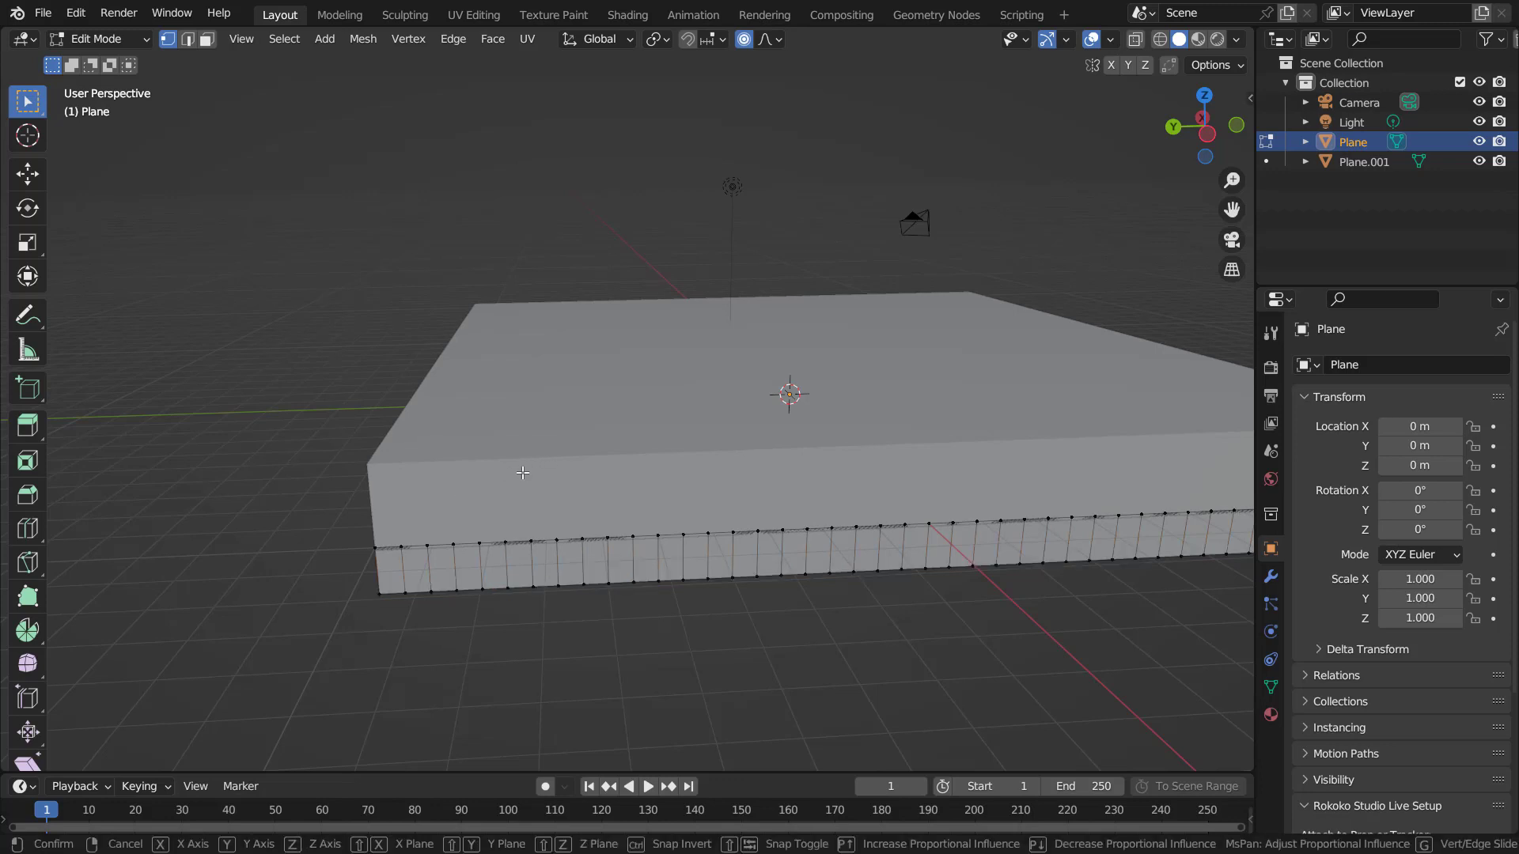
scroll(519, 450, "down", 5)
scroll(516, 448, "down", 3)
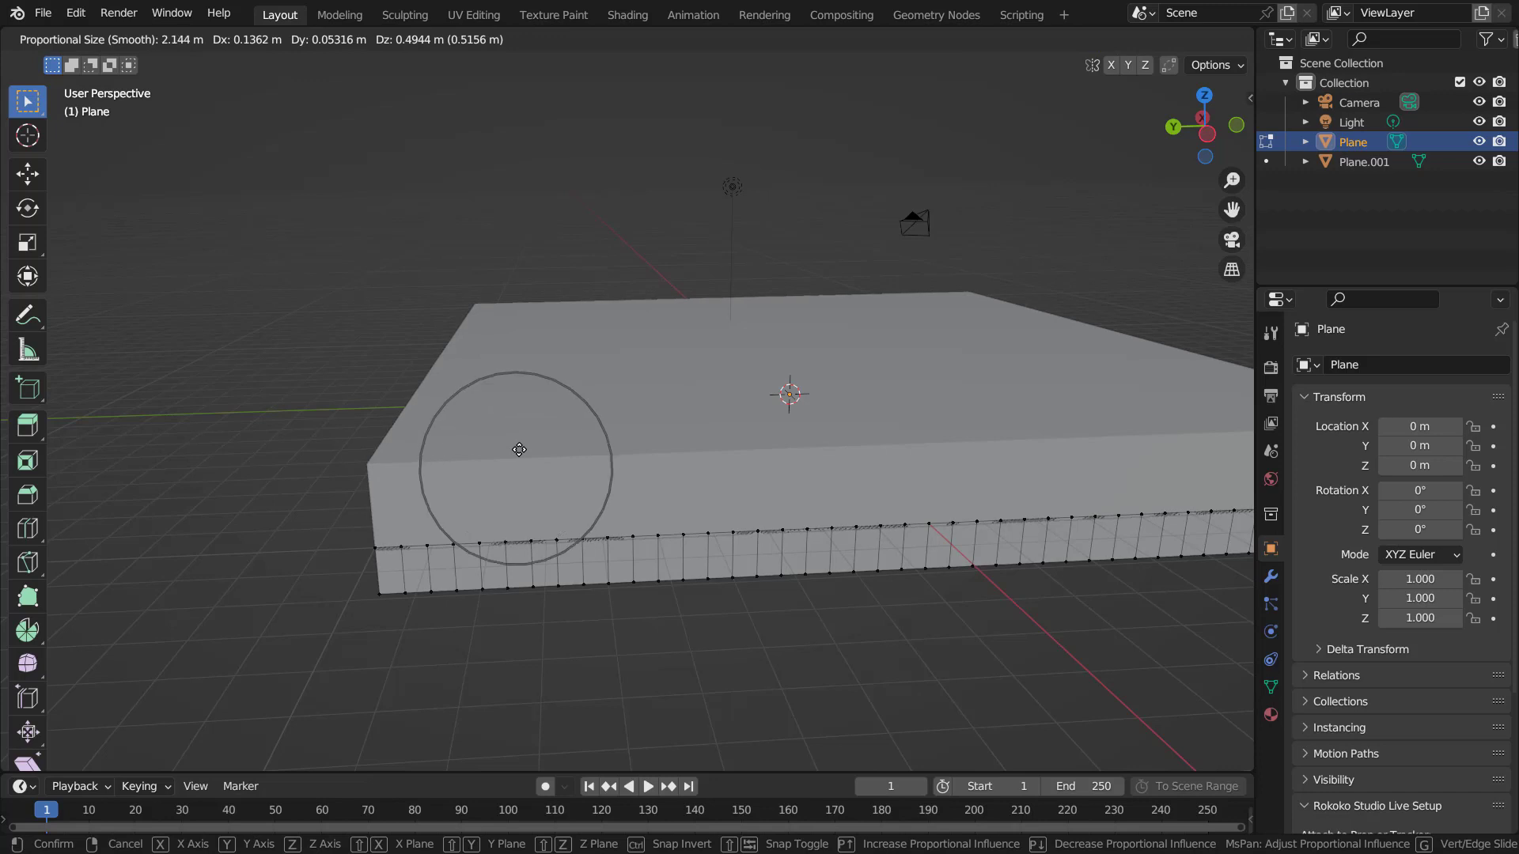
key("z")
scroll(519, 431, "down", 2)
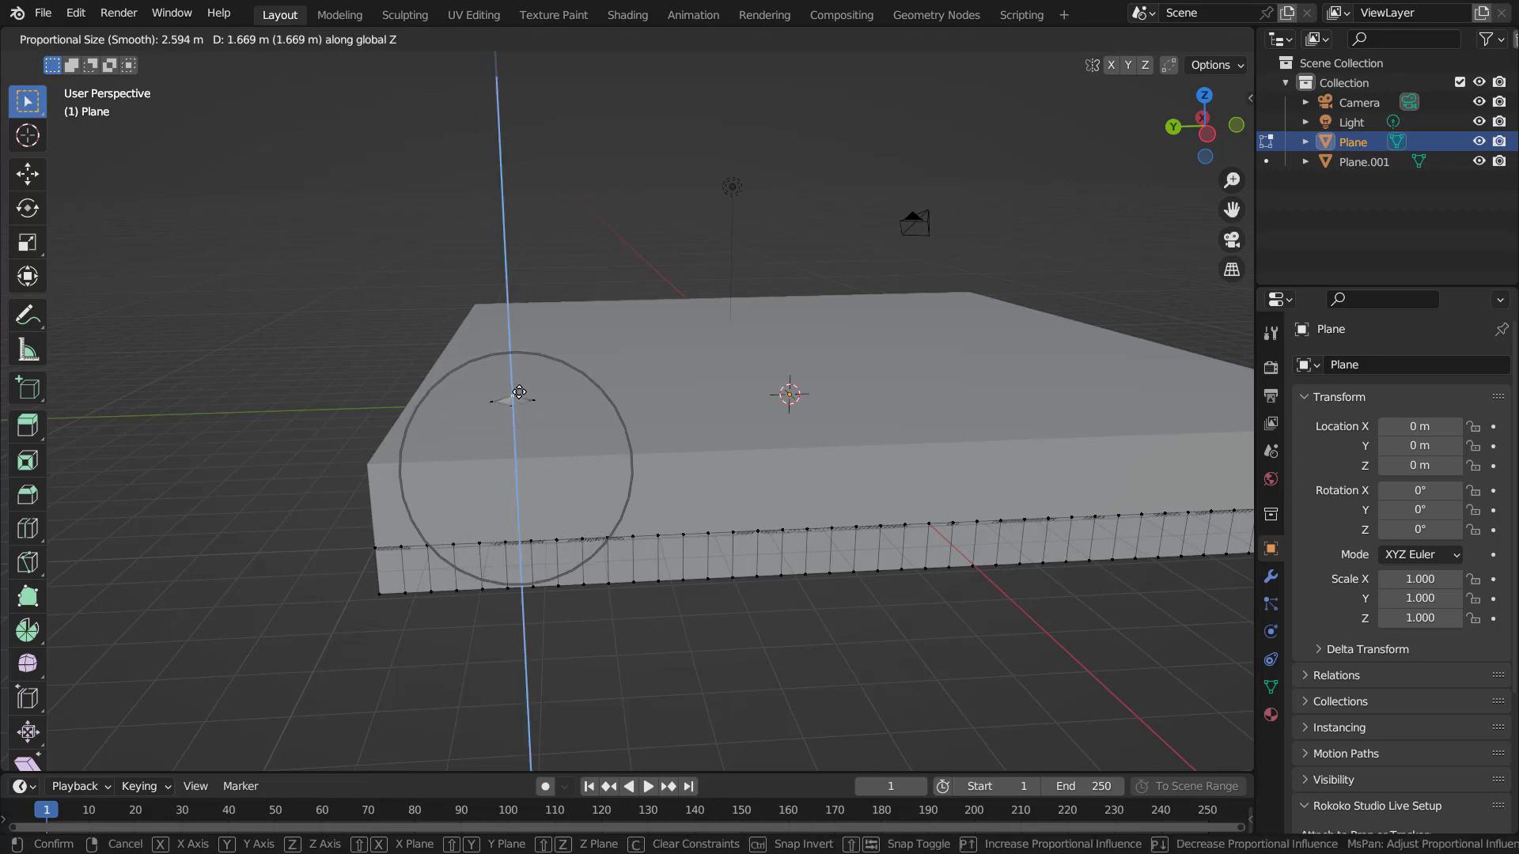
scroll(521, 360, "down", 4)
scroll(520, 356, "down", 4)
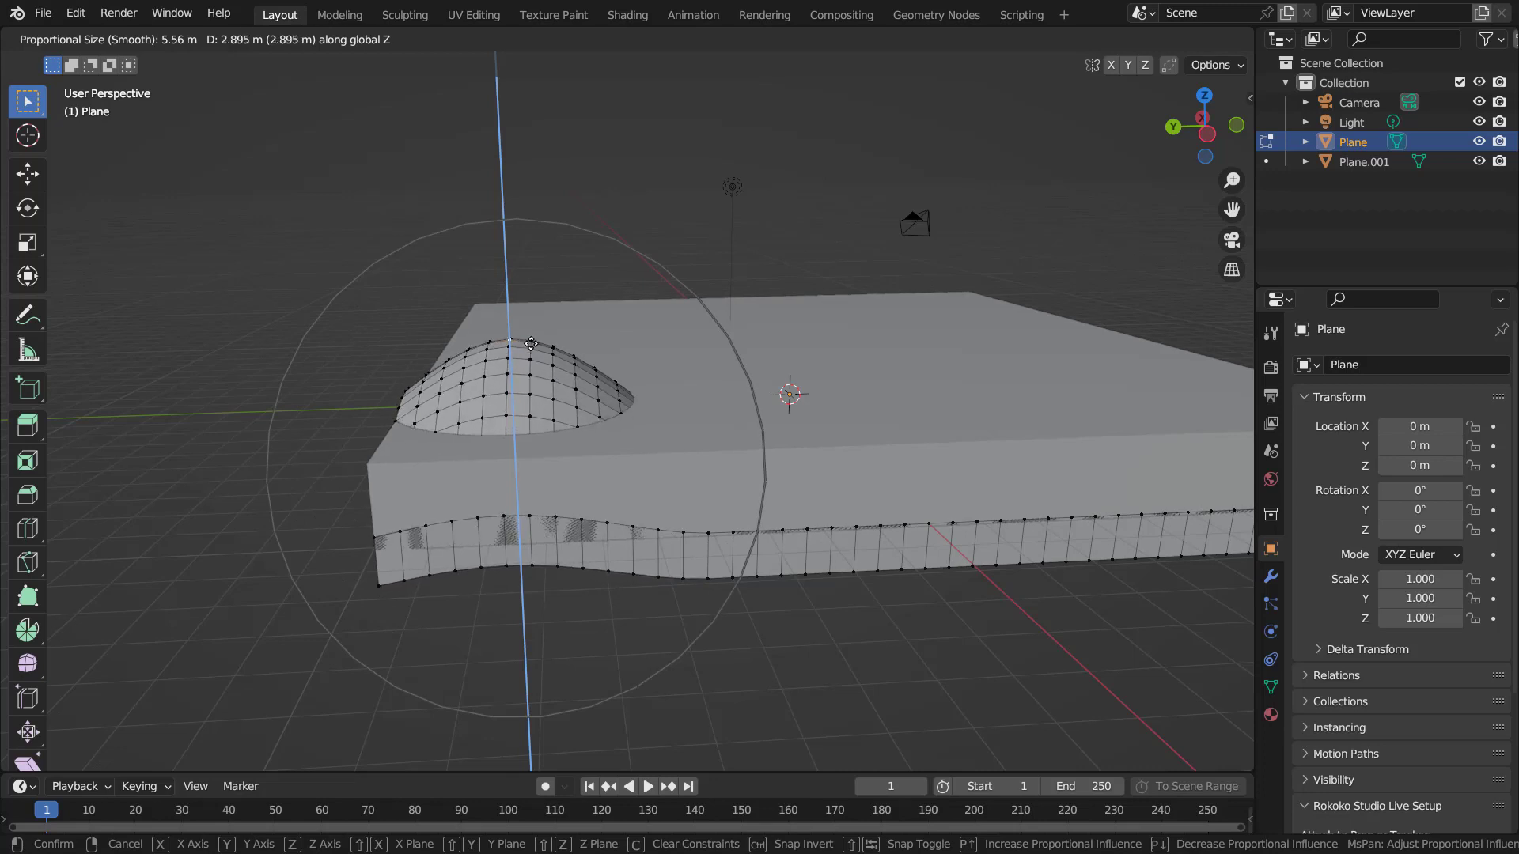
left_click(605, 396)
left_click(624, 432)
key("g")
key("z")
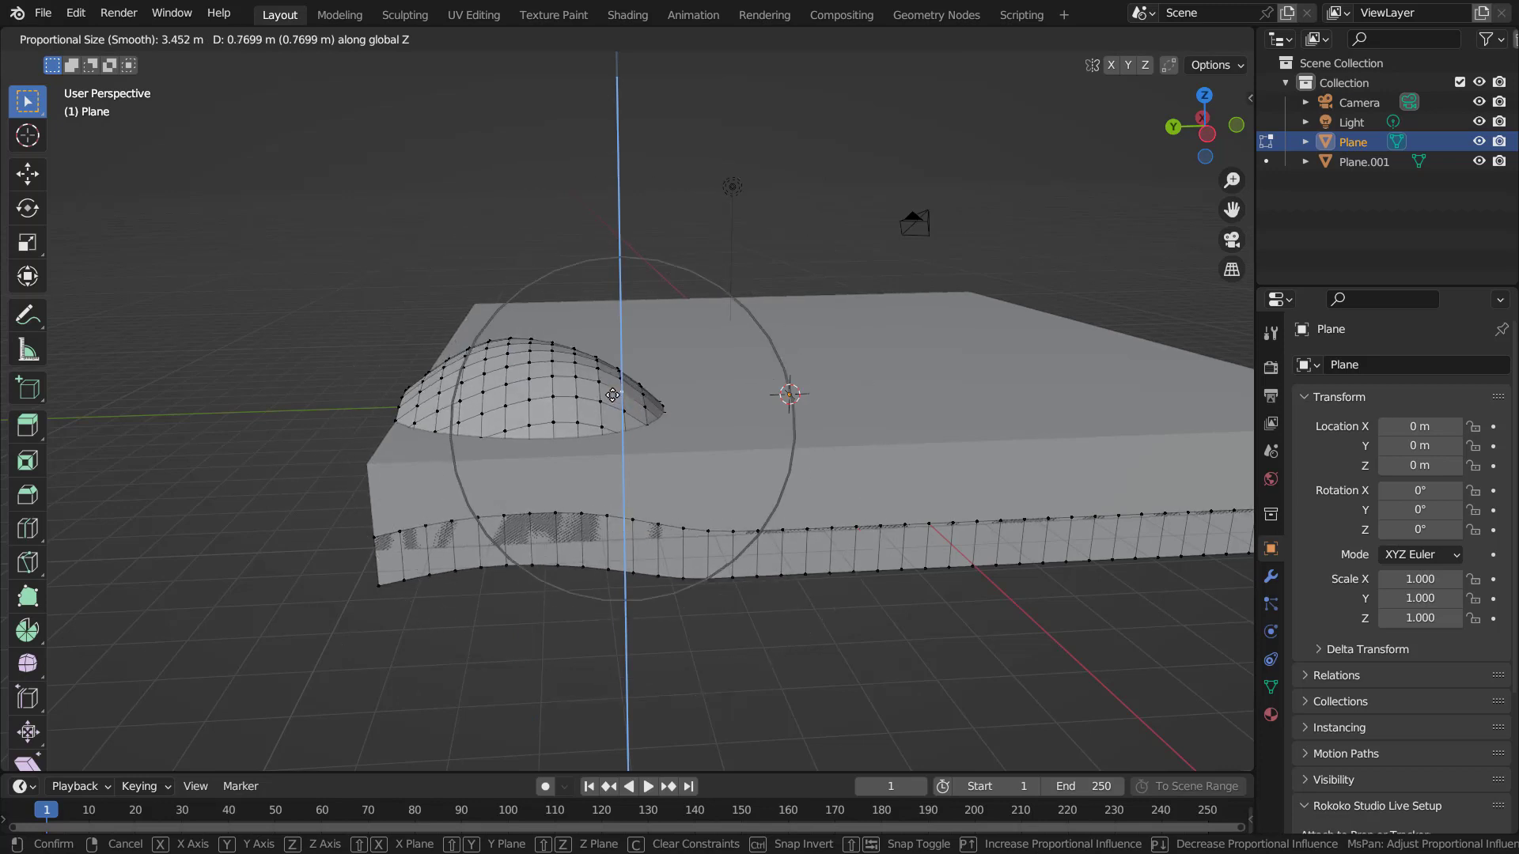
left_click(621, 406)
middle_click_drag(622, 405, 420, 407)
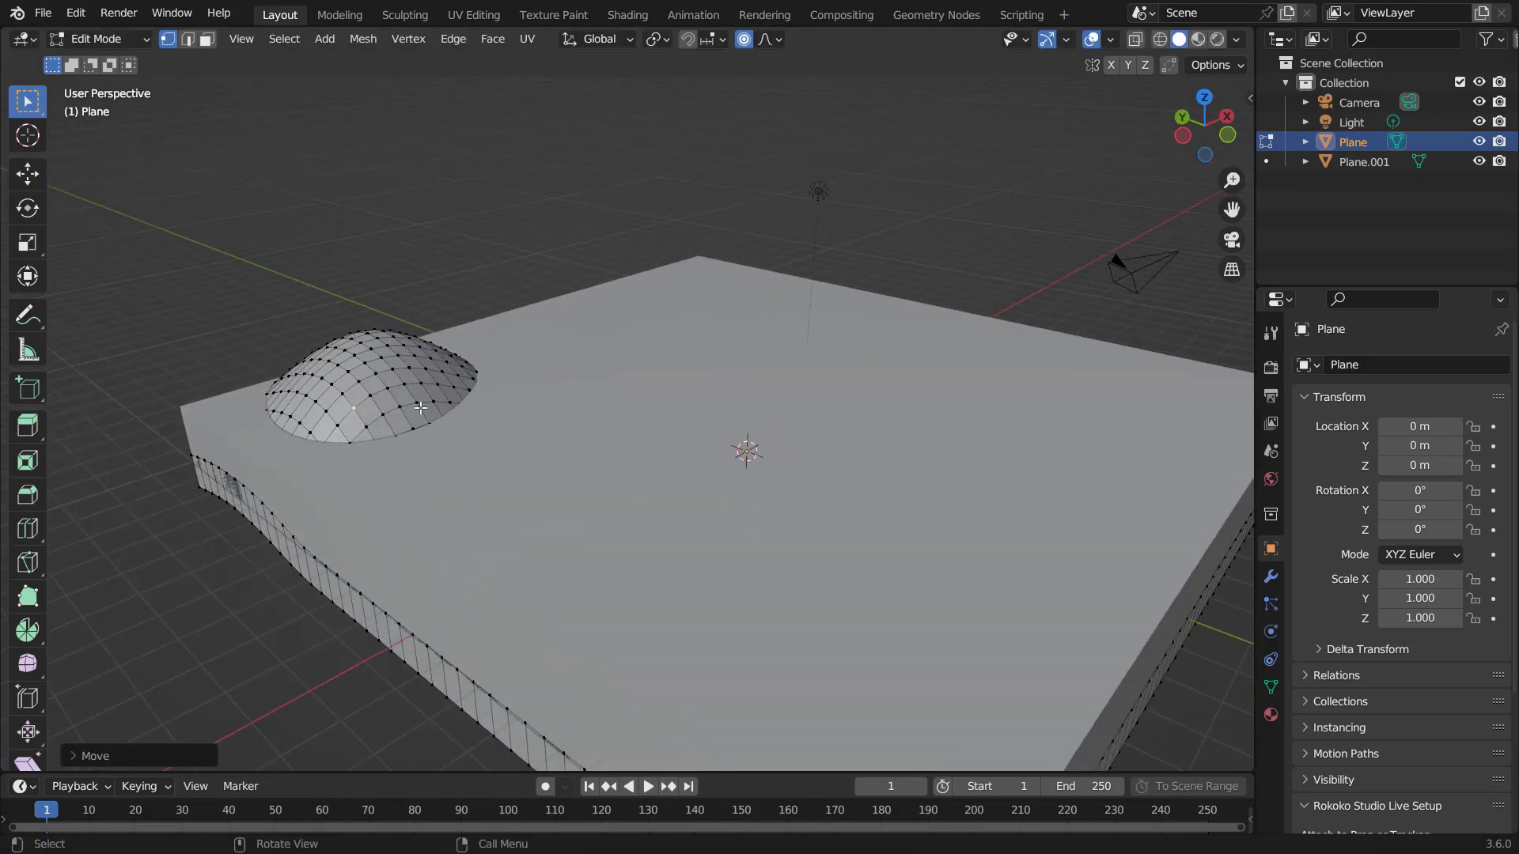
Step: Raise the hill's right and left sides further with vertical proportional moves
left_click(474, 423)
key("g")
key("z")
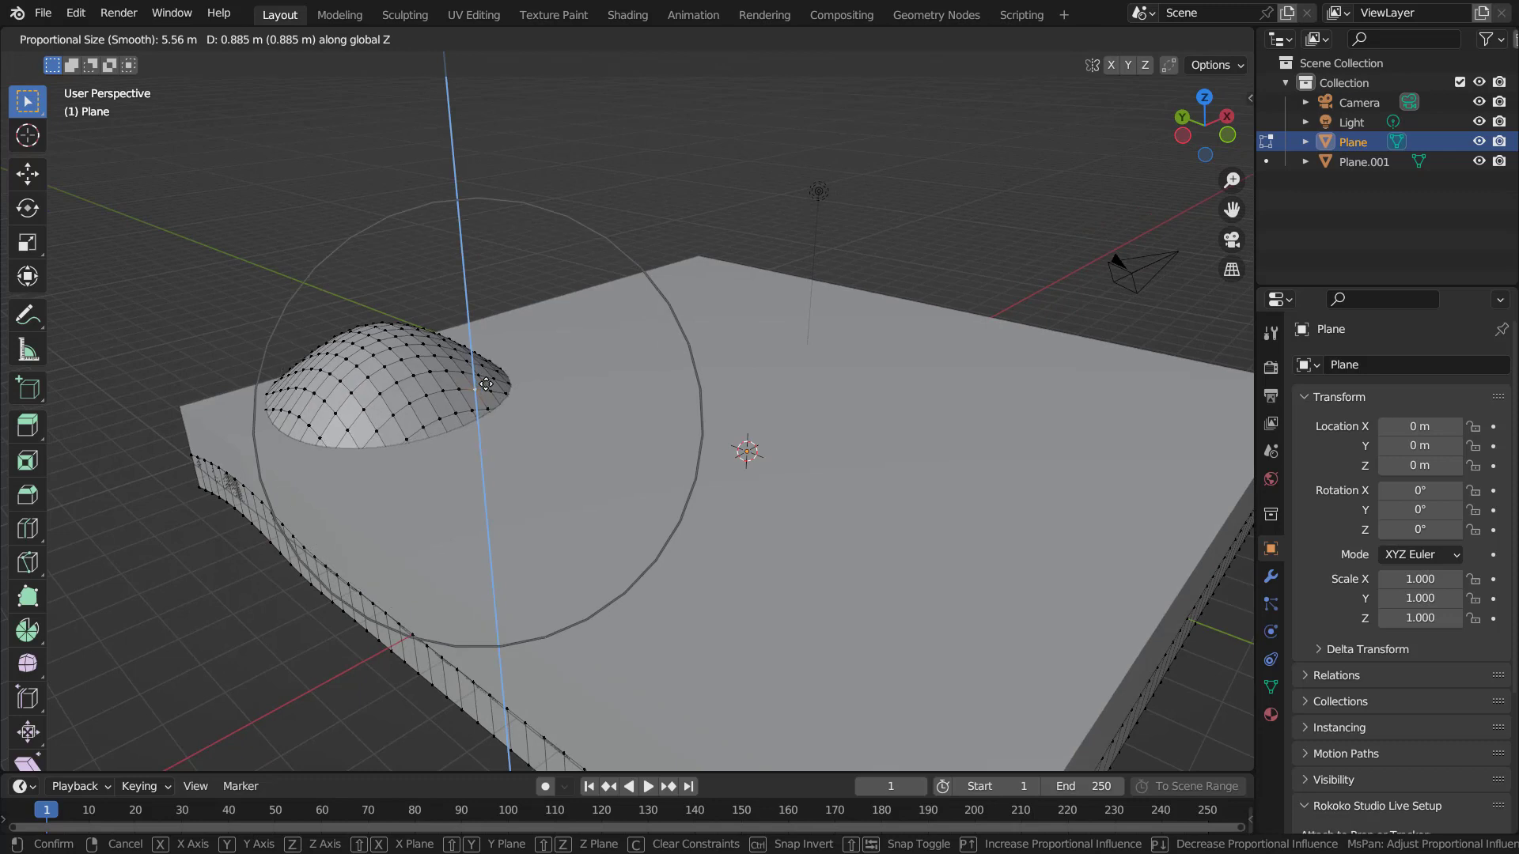
left_click(492, 370)
left_click(239, 416)
key("g")
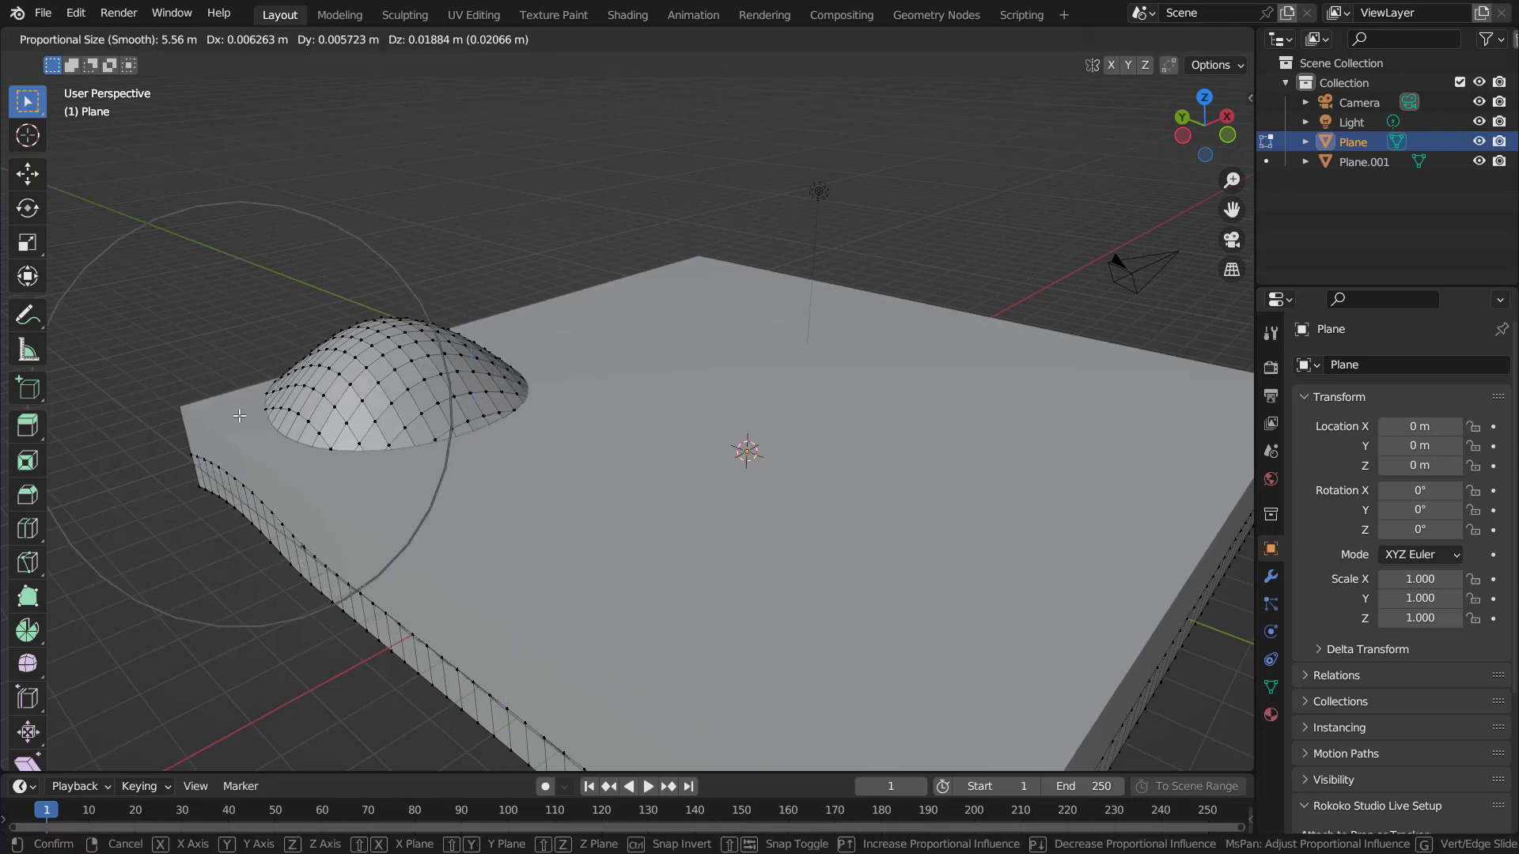
key("z")
left_click(308, 445)
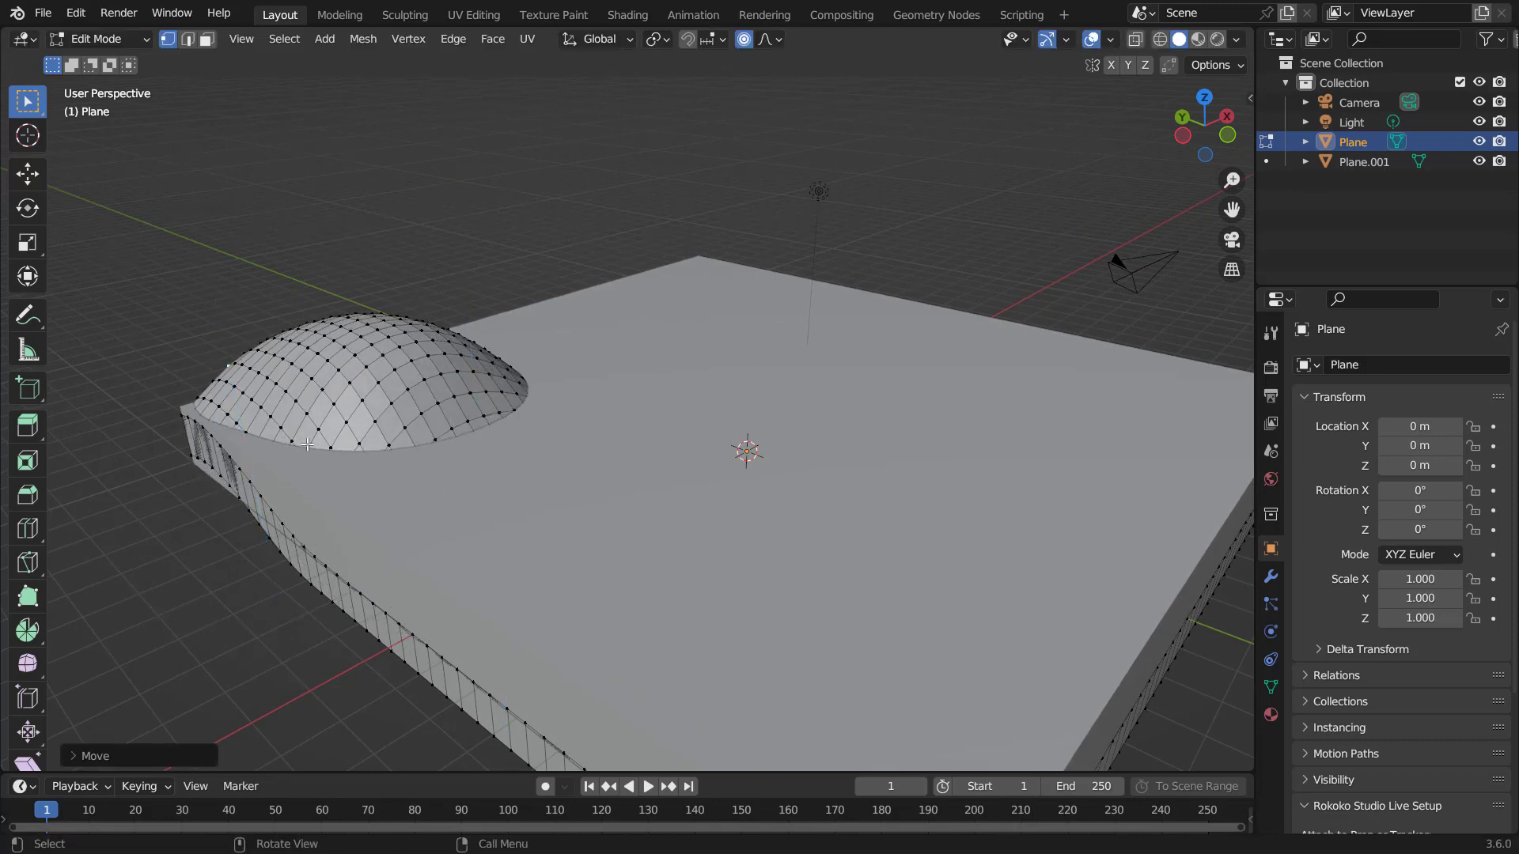
key("g")
key("z")
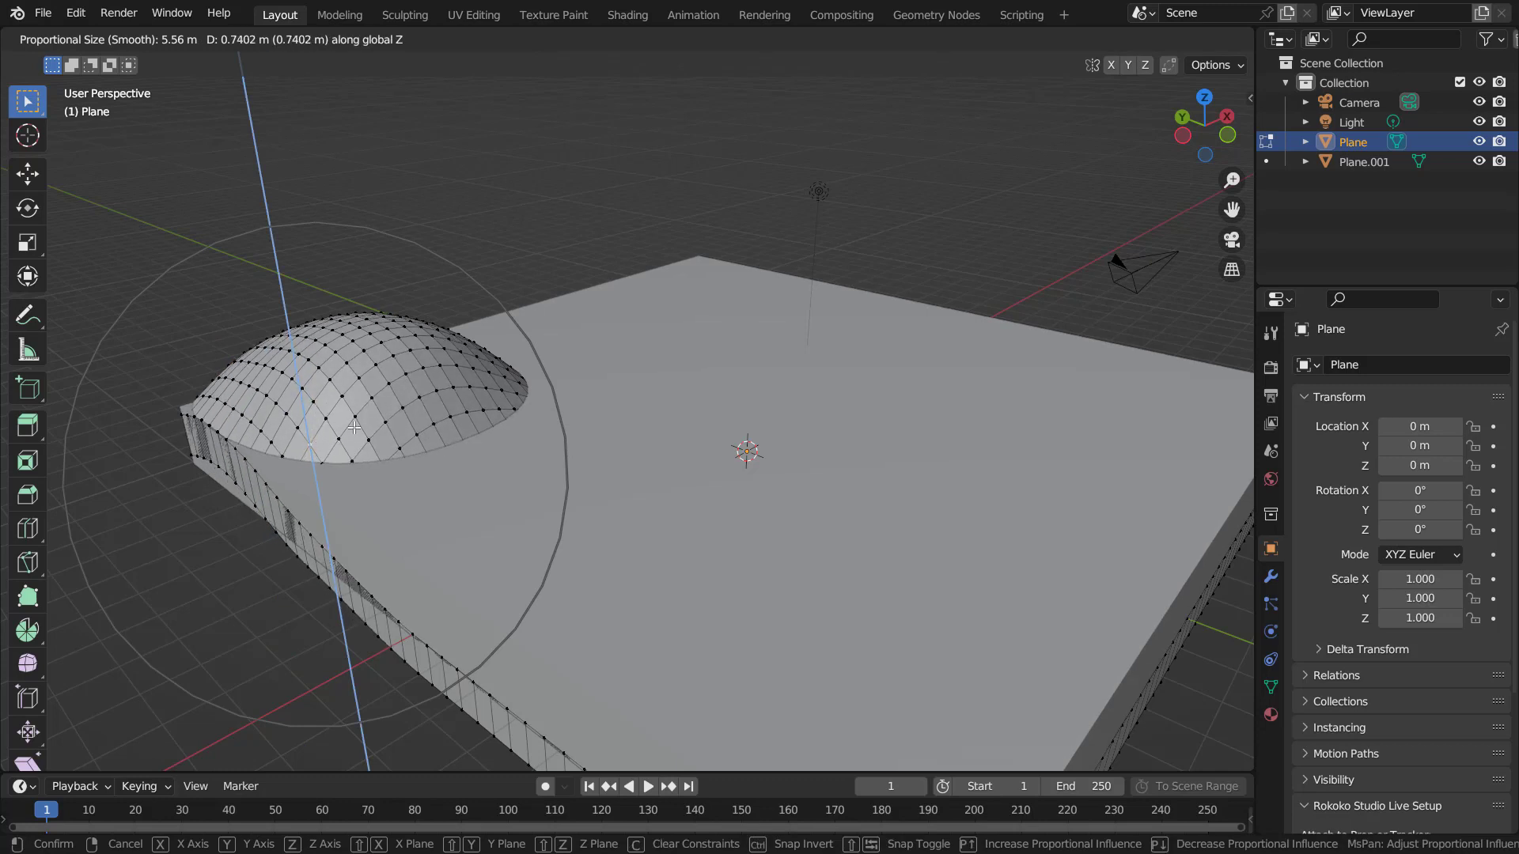
left_click(312, 440)
middle_click_drag(312, 439, 574, 314)
Step: Refine the hill's back and edge into a smooth rounded dome
key("g")
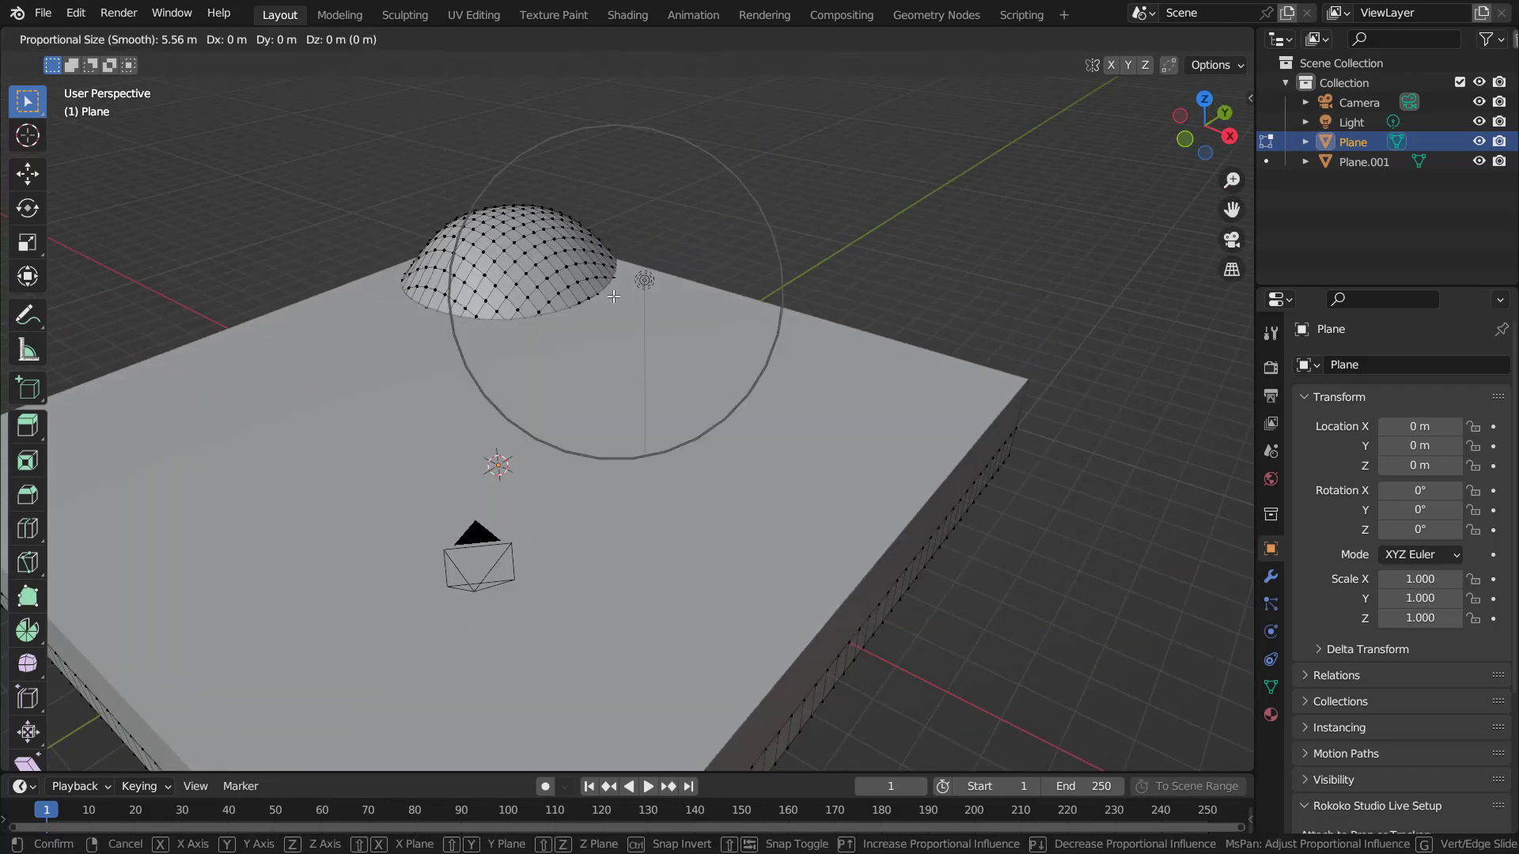
key("z")
left_click(475, 346)
key("g")
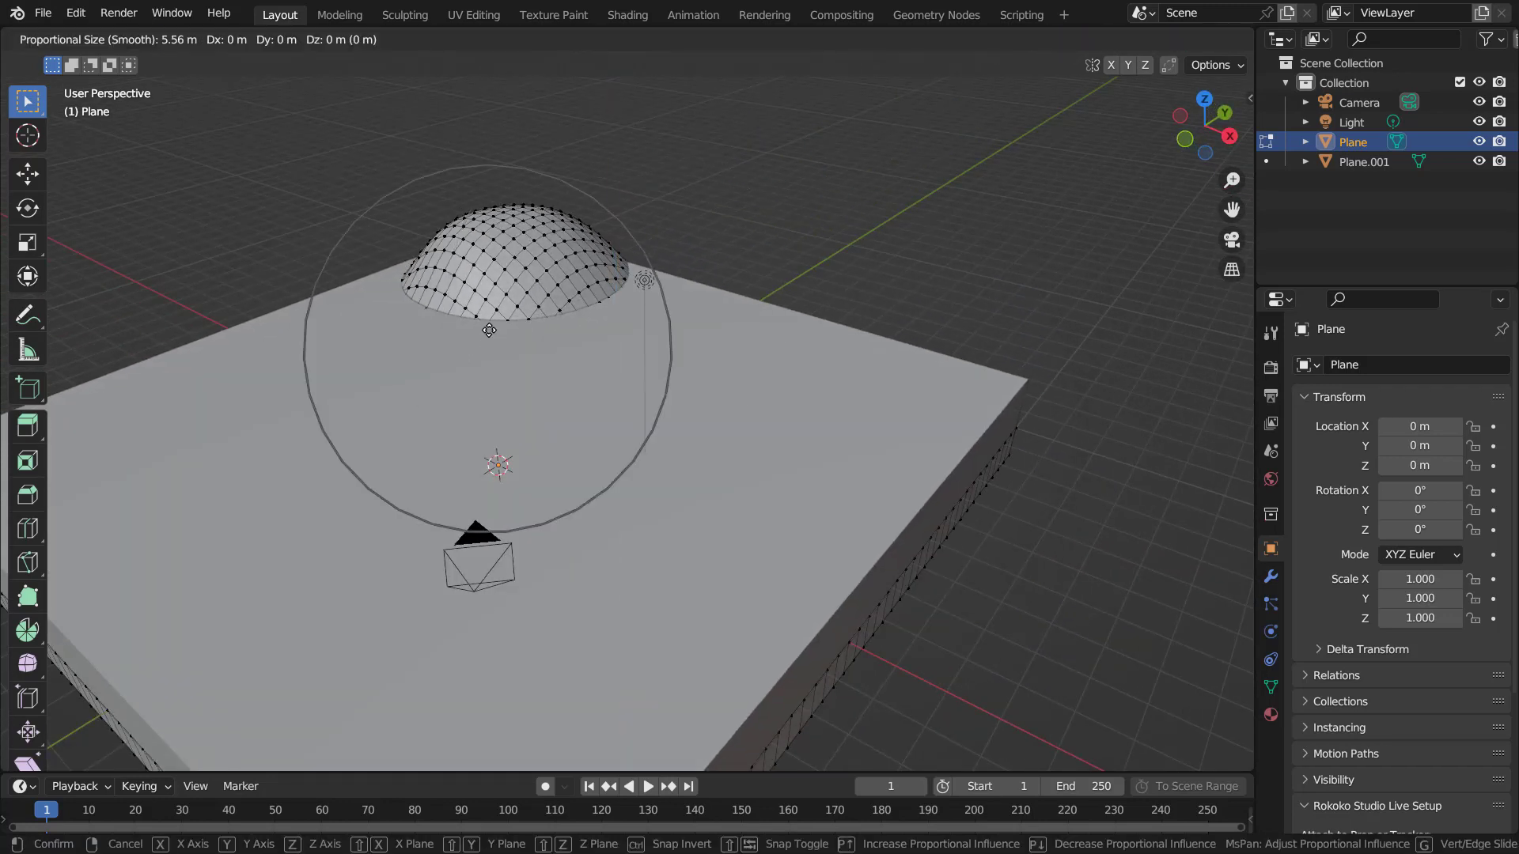
key("z")
left_click(483, 343)
middle_click_drag(482, 343, 477, 344)
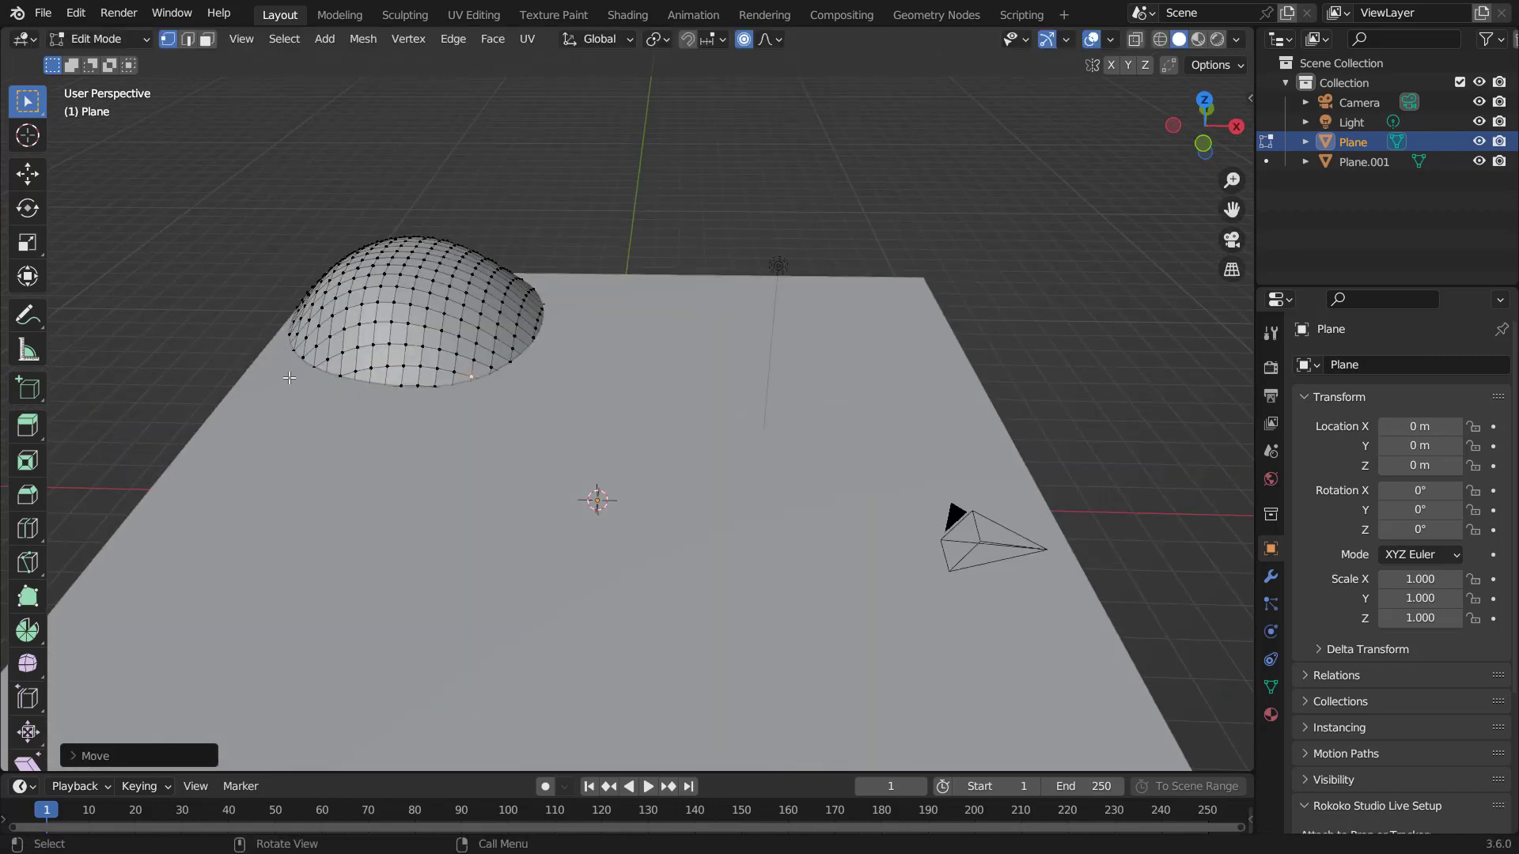
key("g")
key("z")
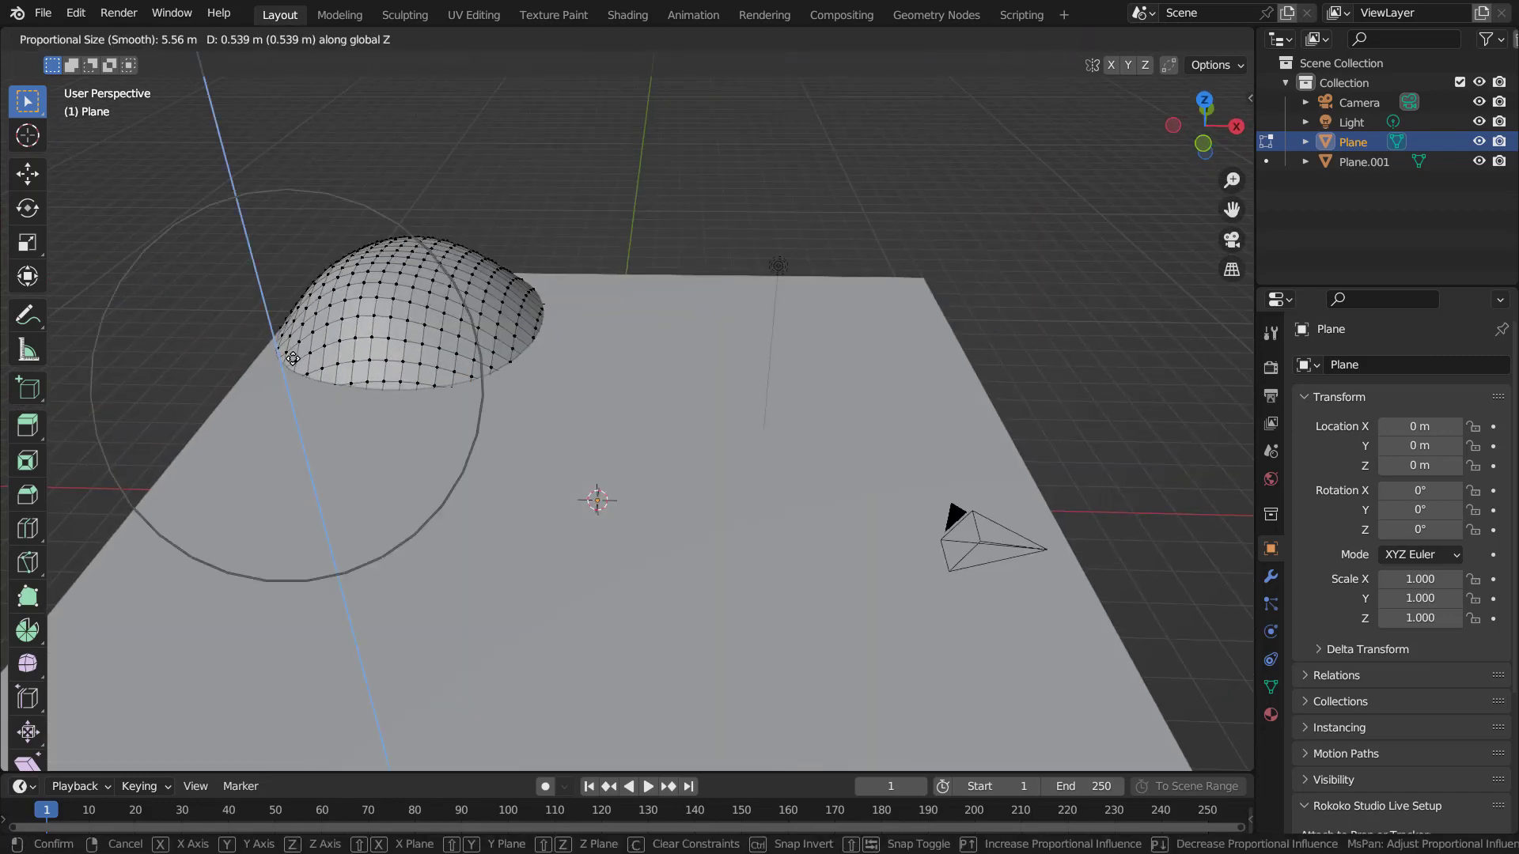
left_click(293, 355)
middle_click_drag(292, 356, 772, 363)
scroll(785, 498, "up", 3)
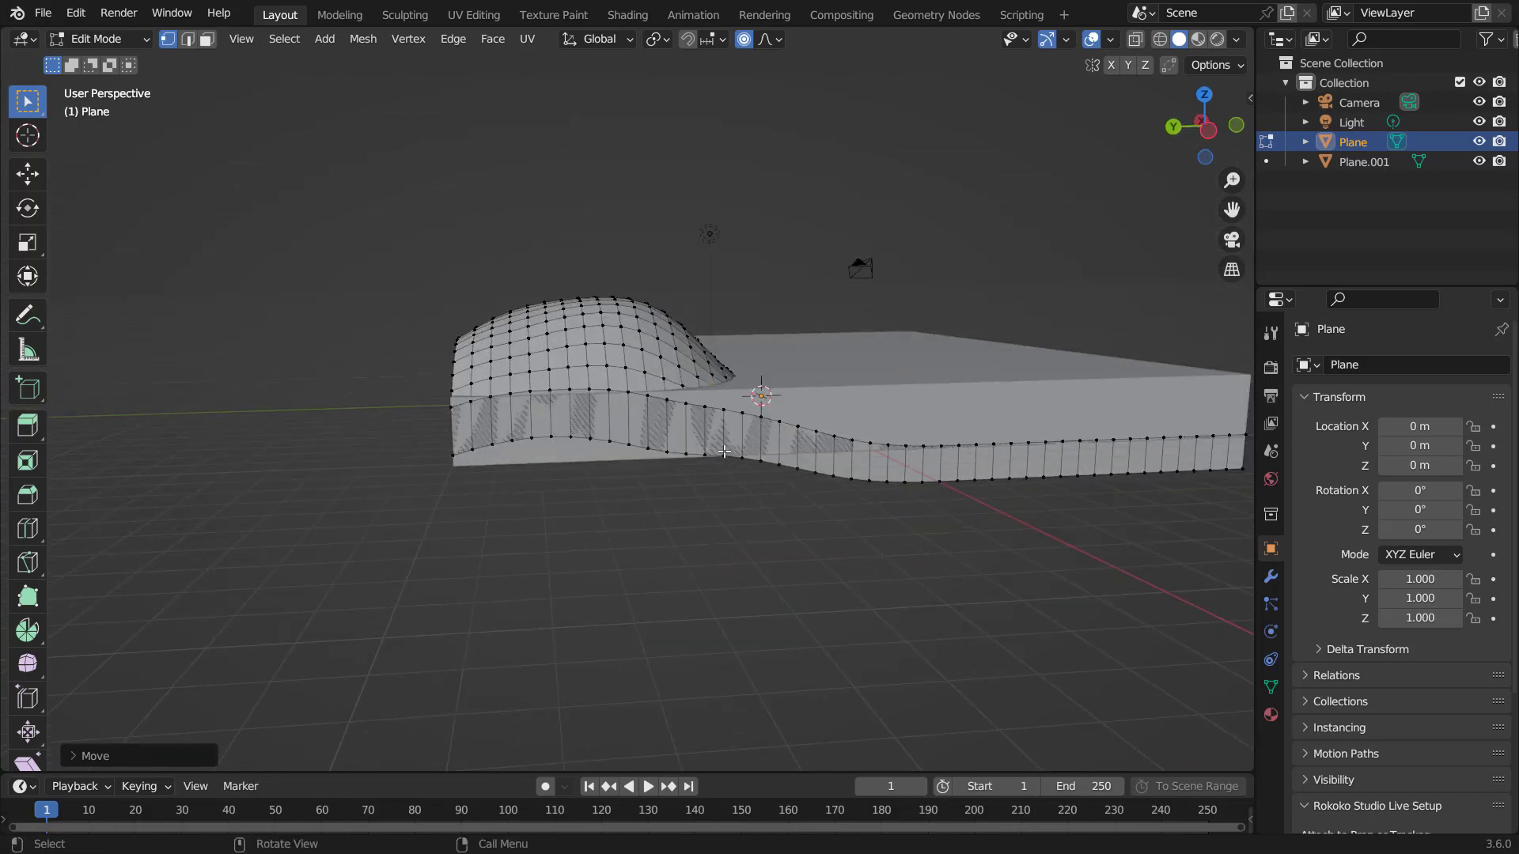
Step: With proportional editing off, level the bottom edge loop (S Z 0) and lower it
key("o")
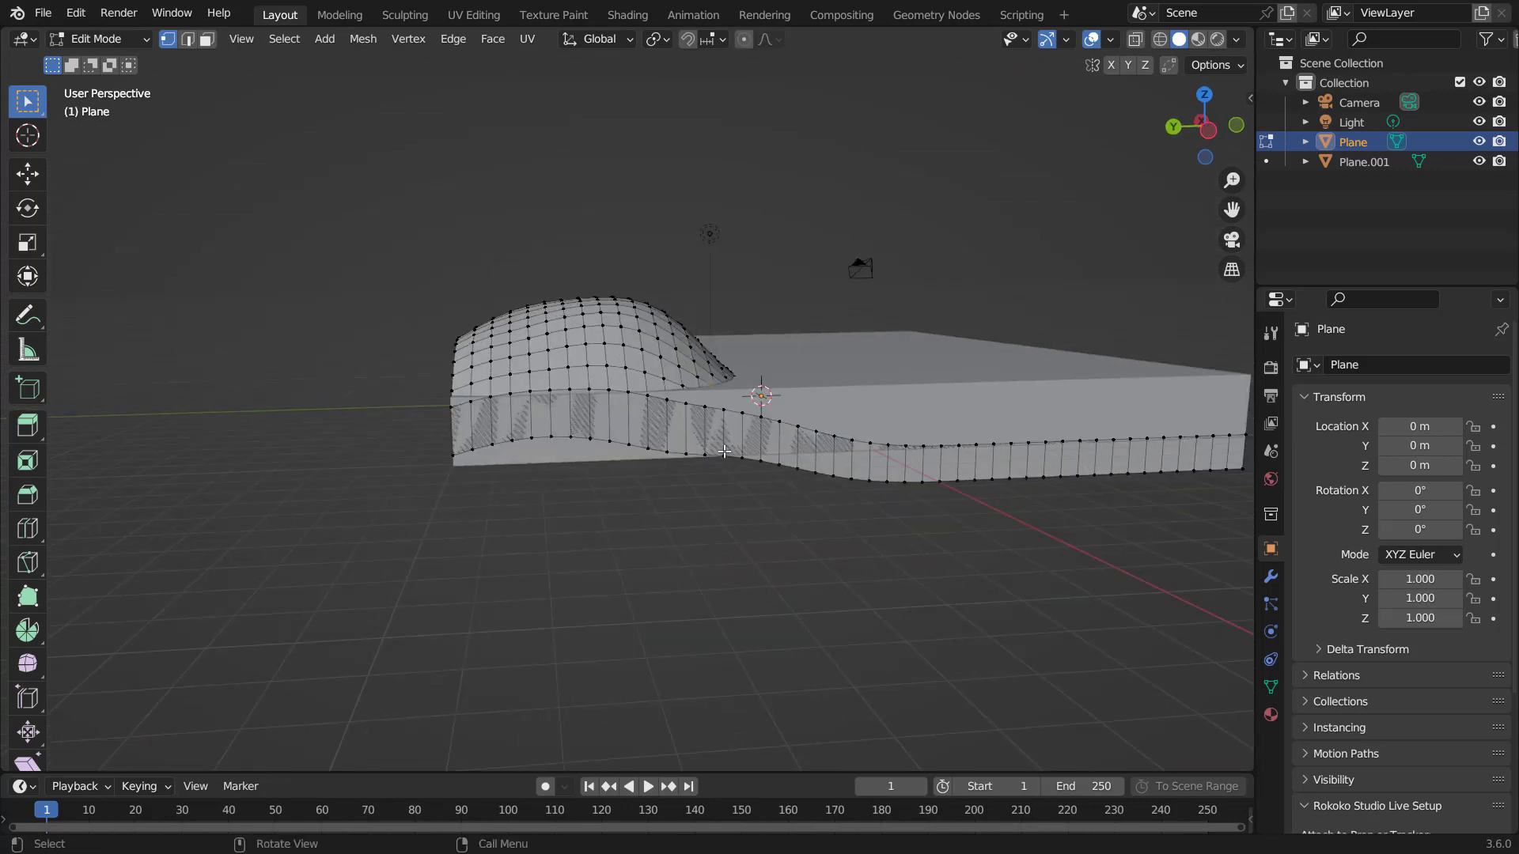
left_click(747, 457, "alt")
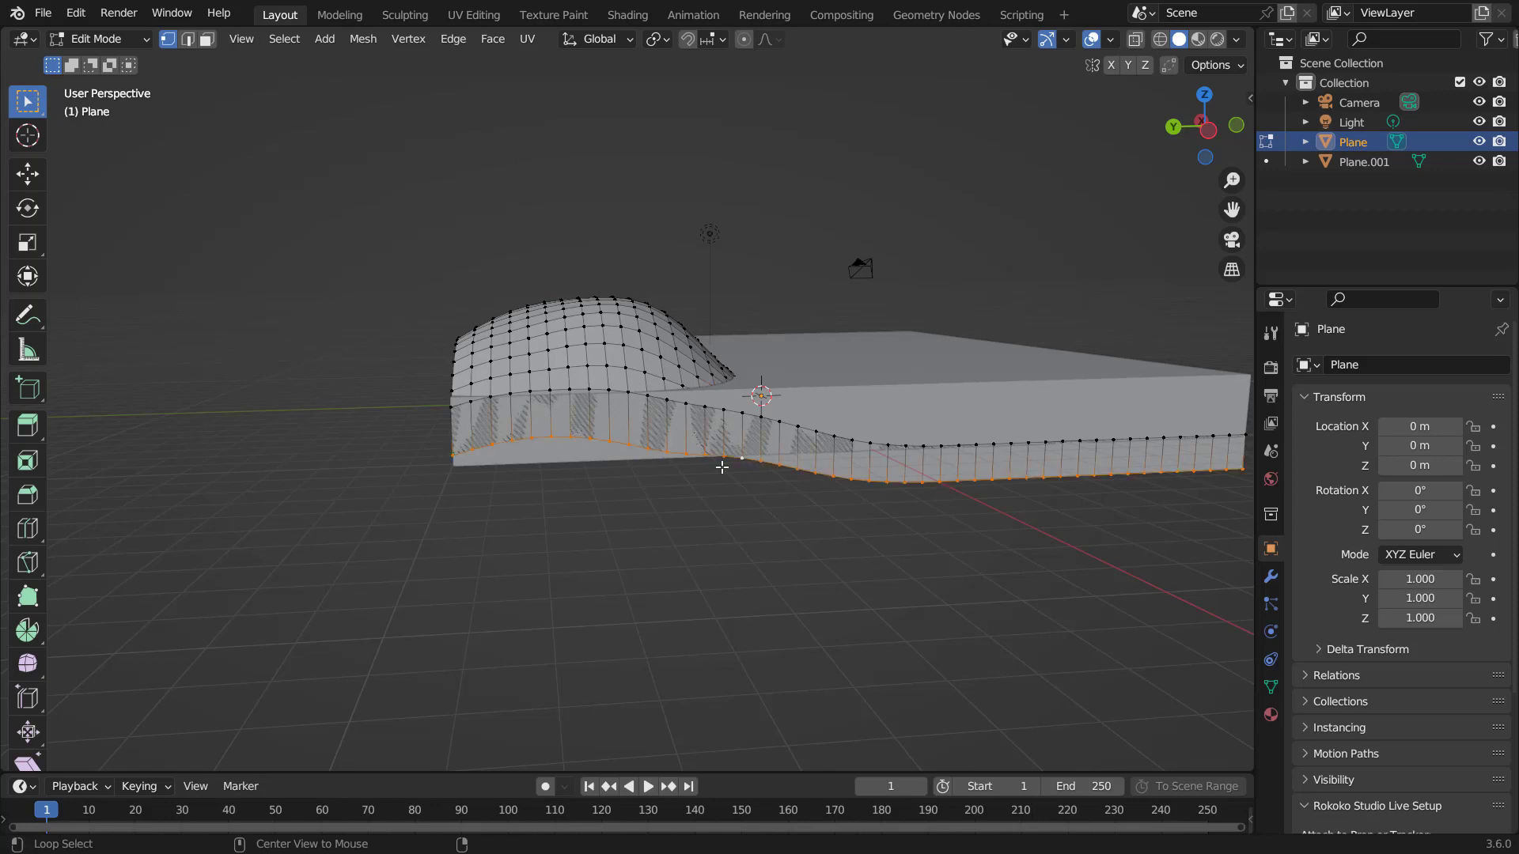
middle_click_drag(718, 468, 872, 439)
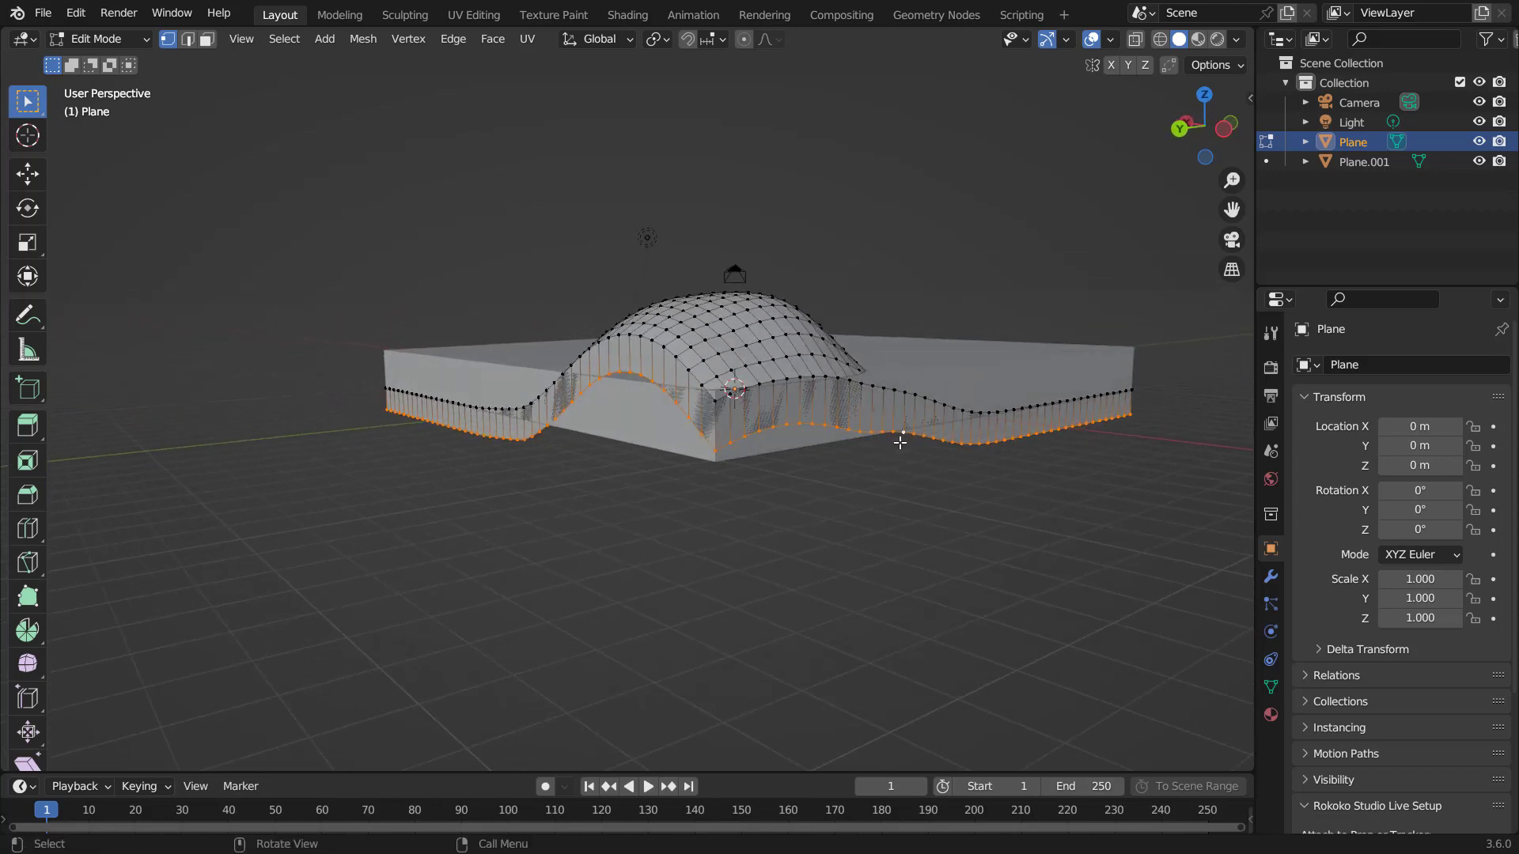
type("sz")
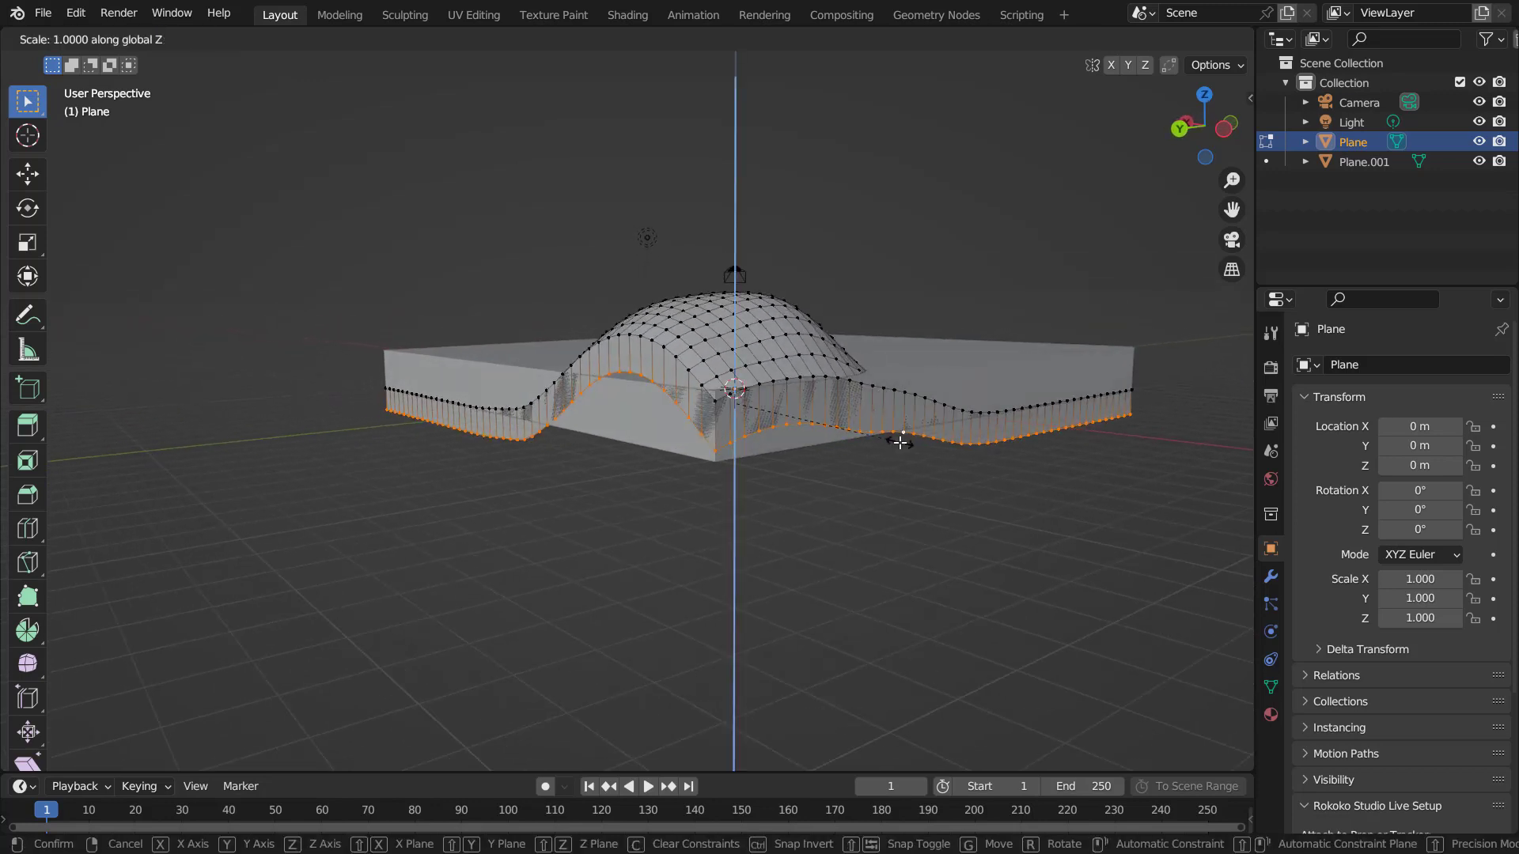
type("0")
key("Return")
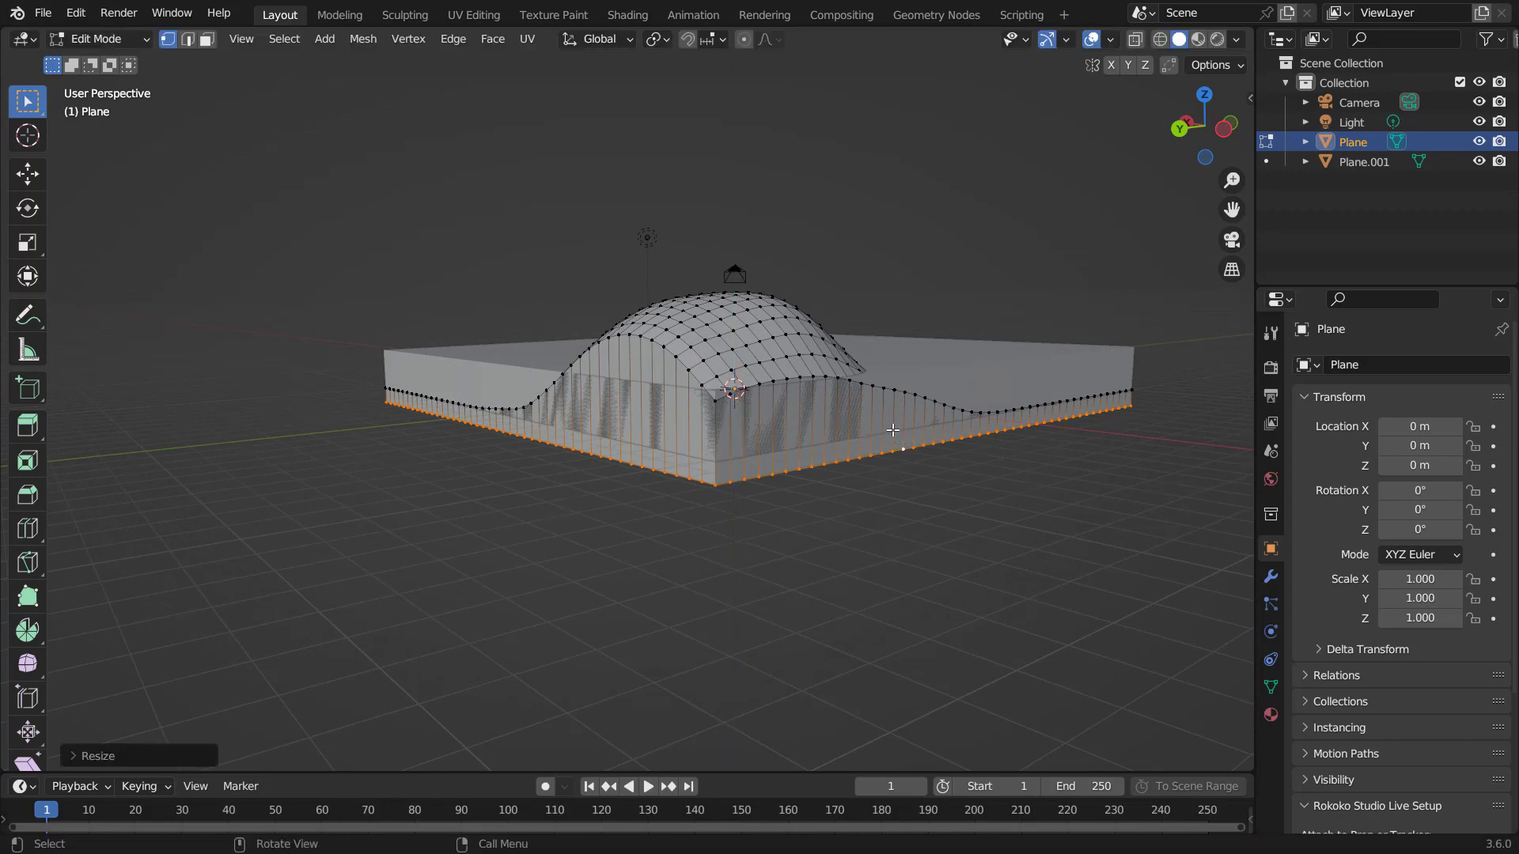
key("g")
key("z")
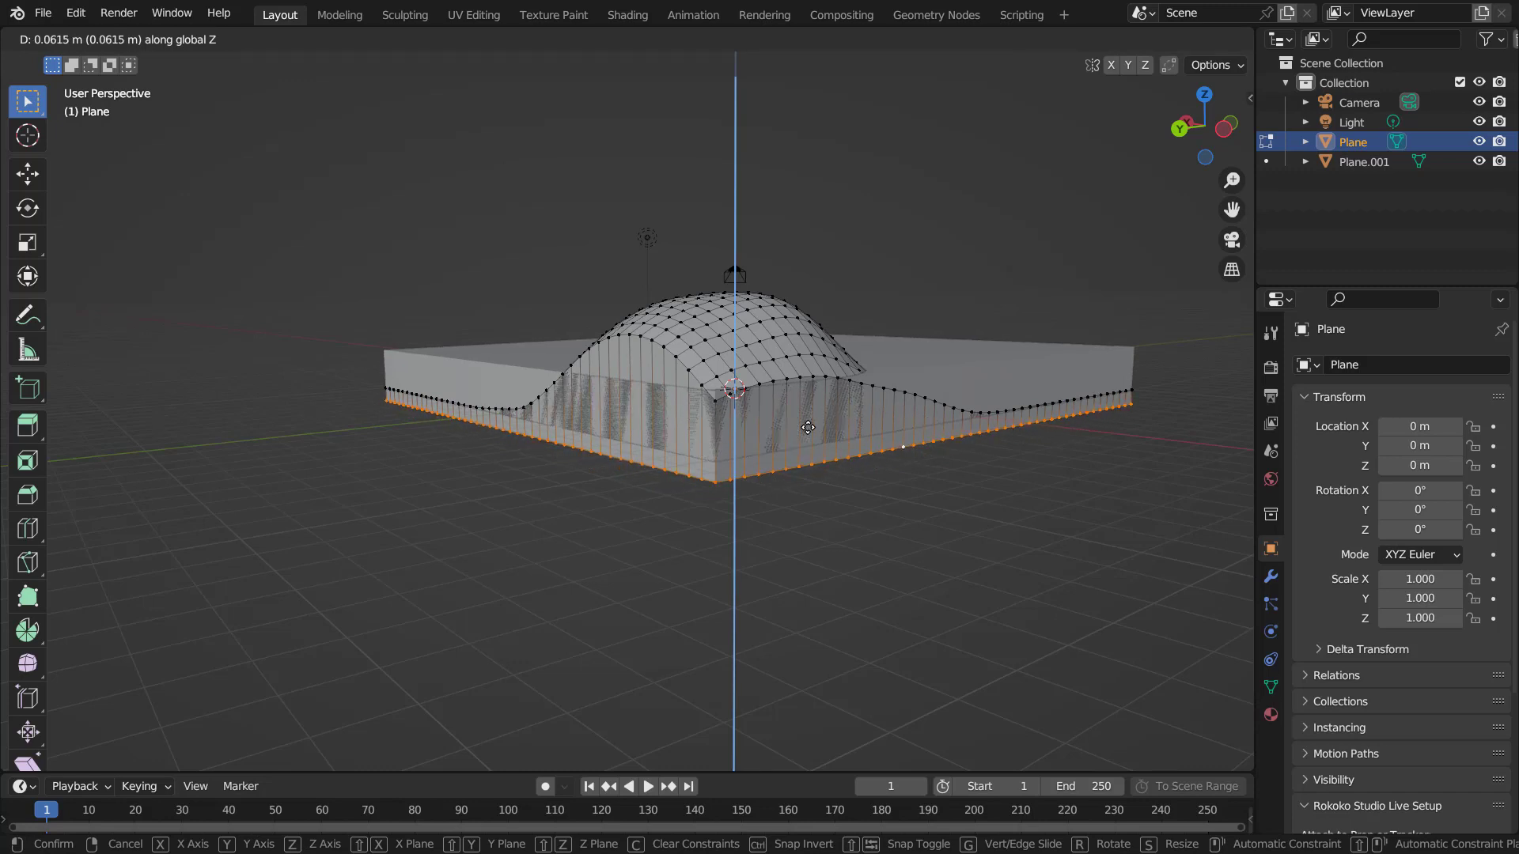
left_click(807, 427)
key("Tab")
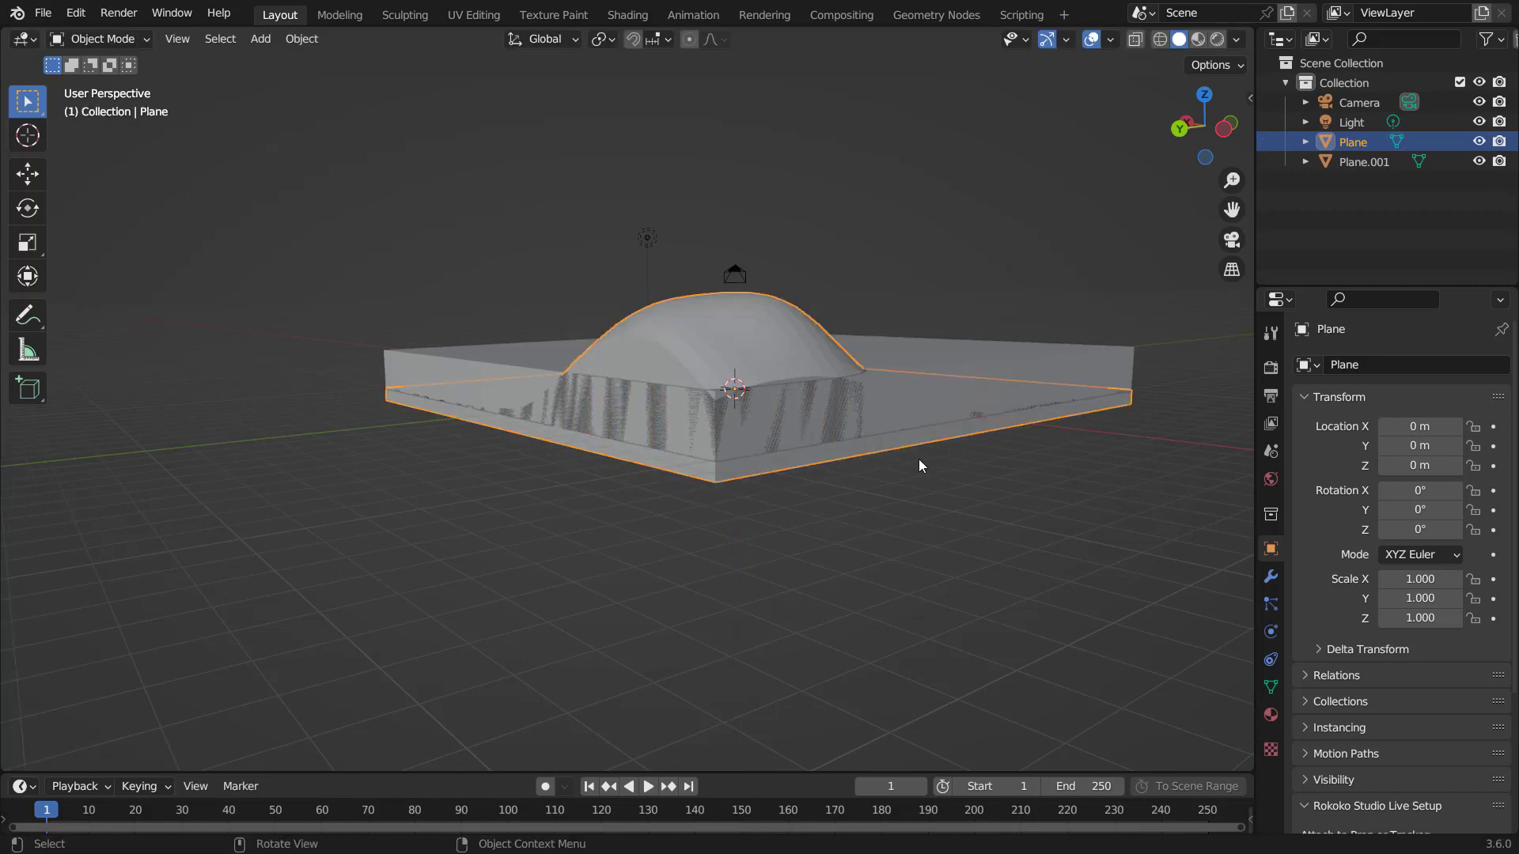
Step: Test-move Plane.001 and the island plane, leaving both in place, and hide the toolbar
middle_click_drag(918, 465, 941, 411)
left_click(953, 398)
key("g")
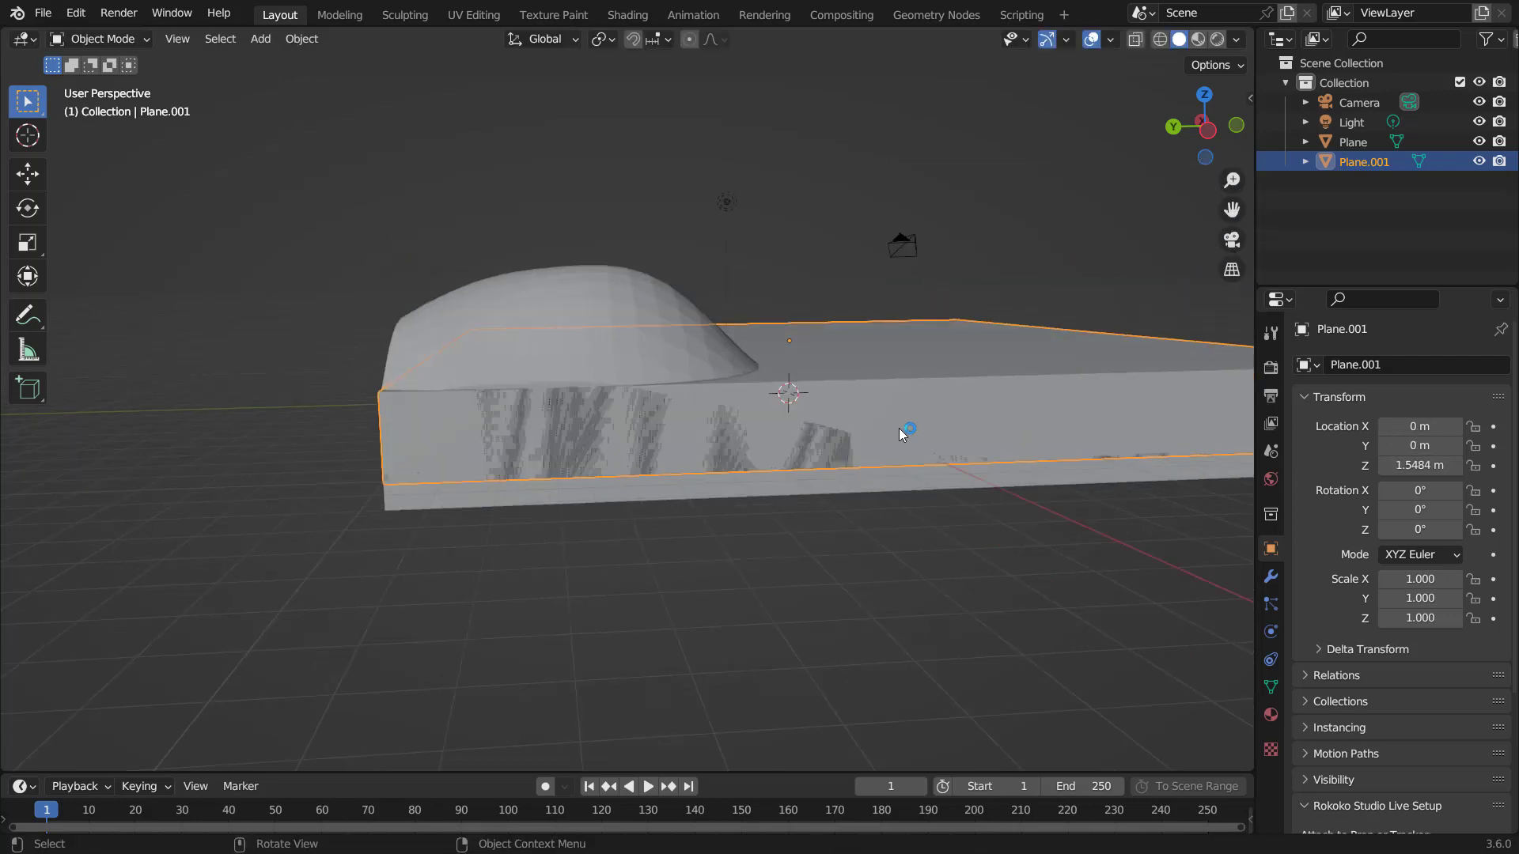
middle_click_drag(898, 428, 856, 418)
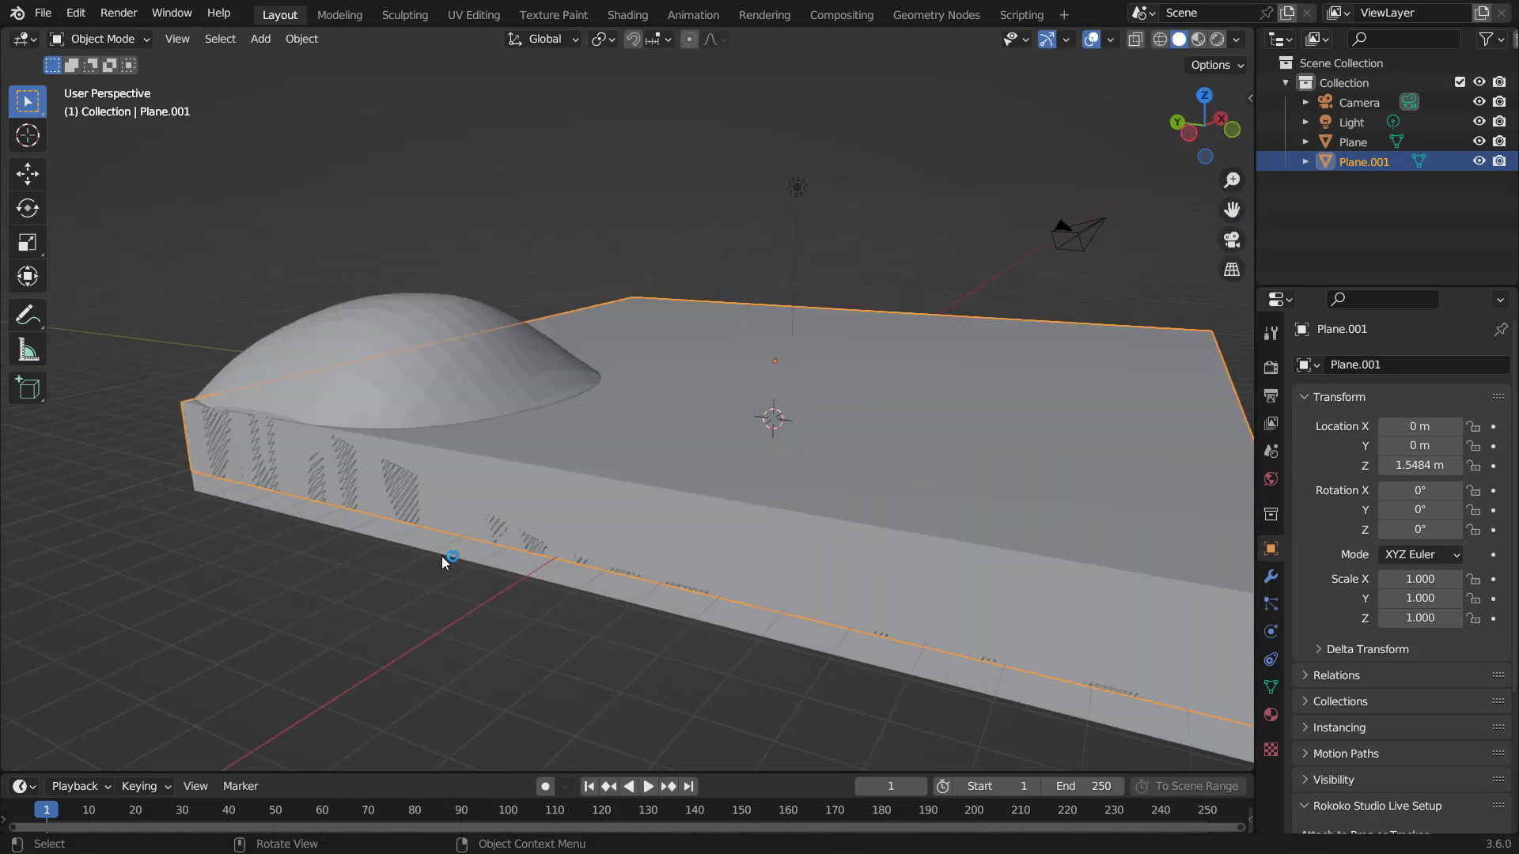
left_click(442, 557)
key("g")
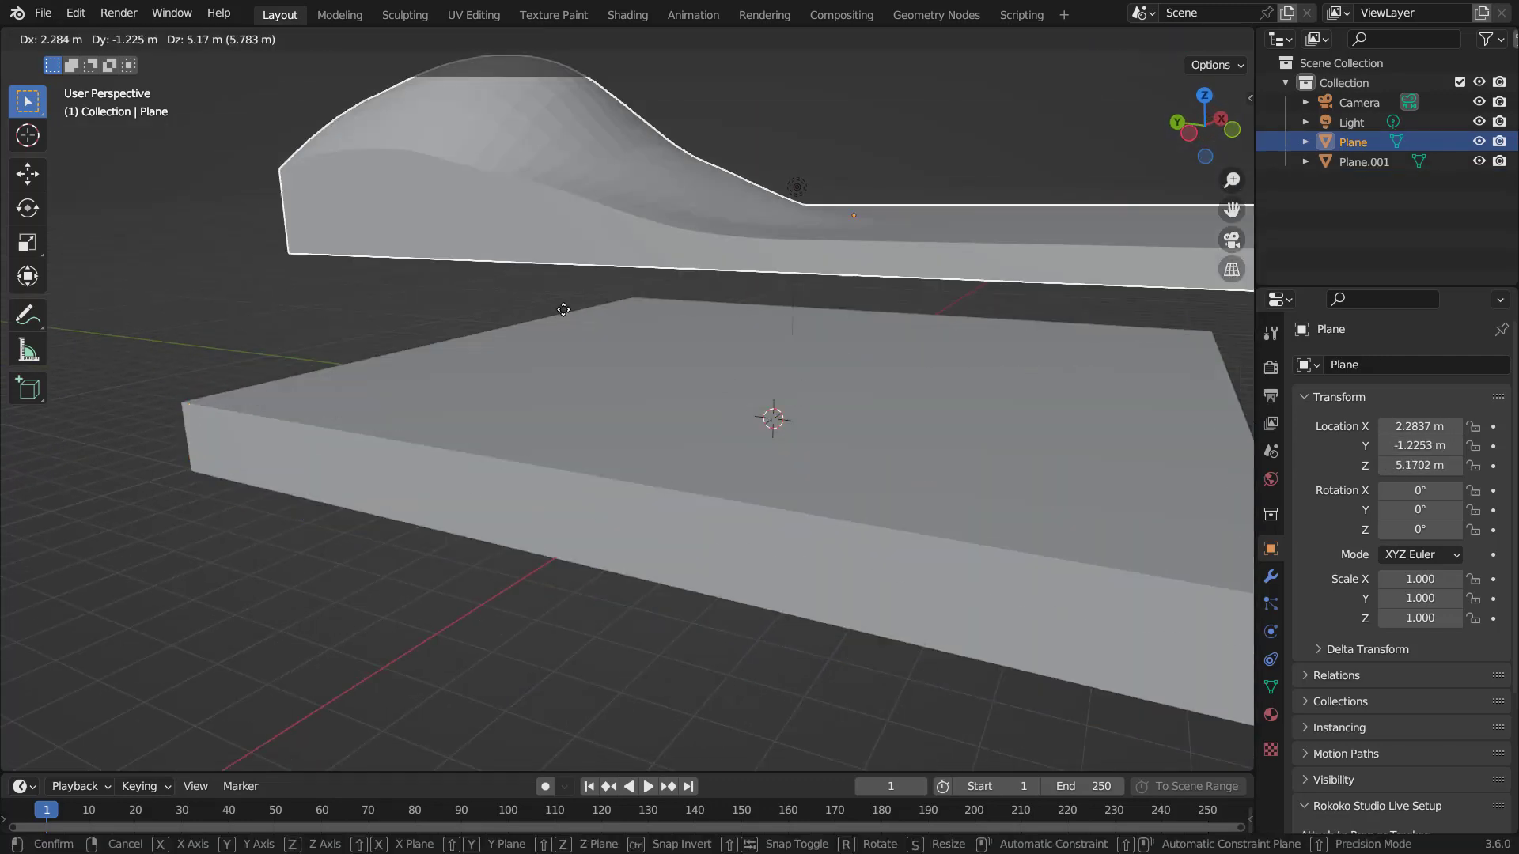
key("Escape")
middle_click_drag(949, 475, 676, 372)
key("t")
scroll(666, 343, "down", 5)
Step: Switch to Material Preview and make the left half of a split view a Shader Editor
key("z")
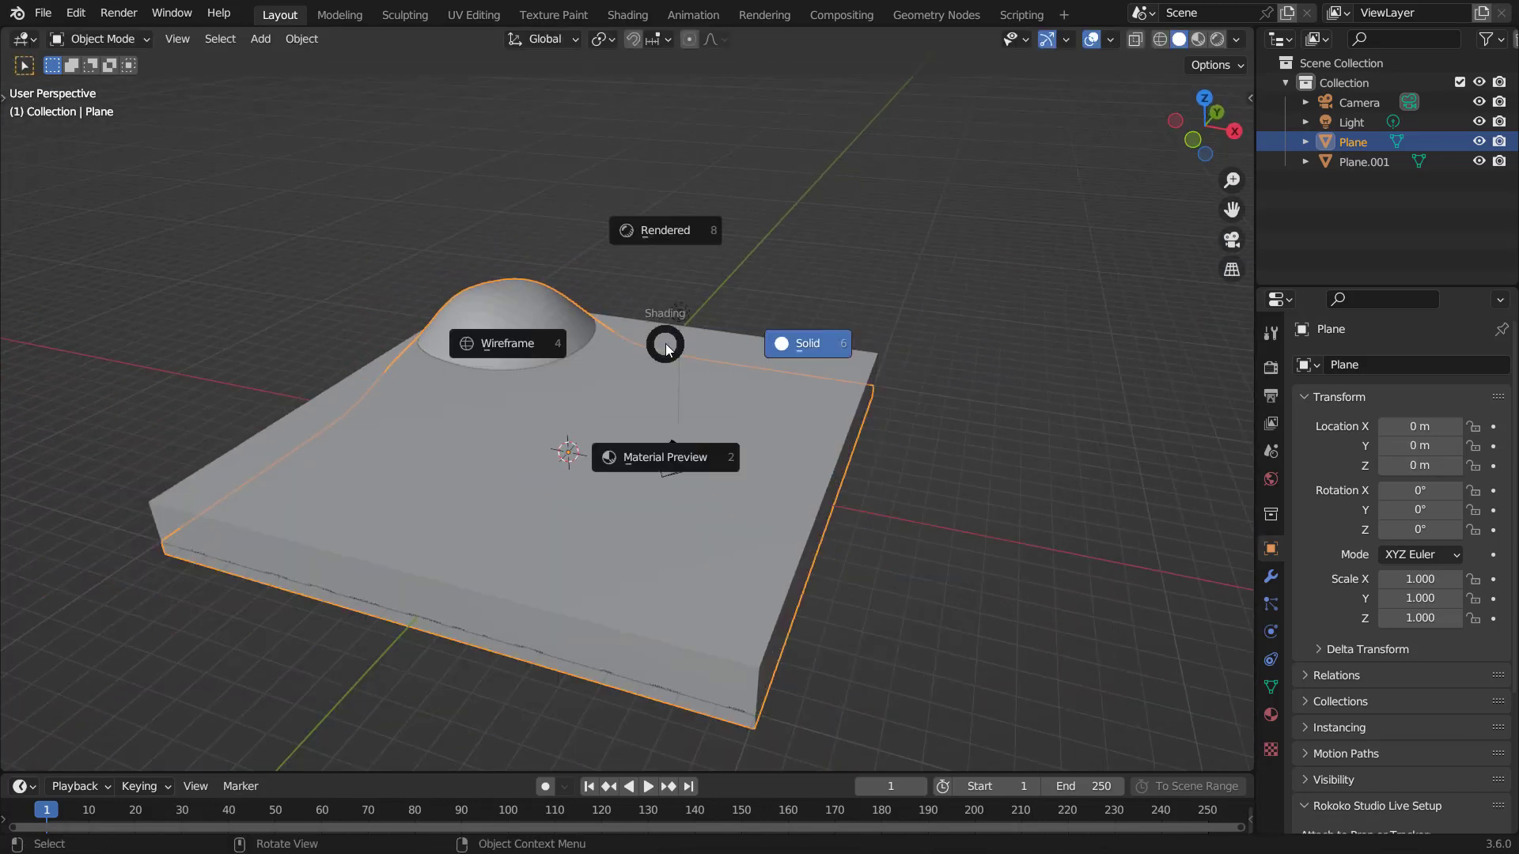
left_click(670, 451)
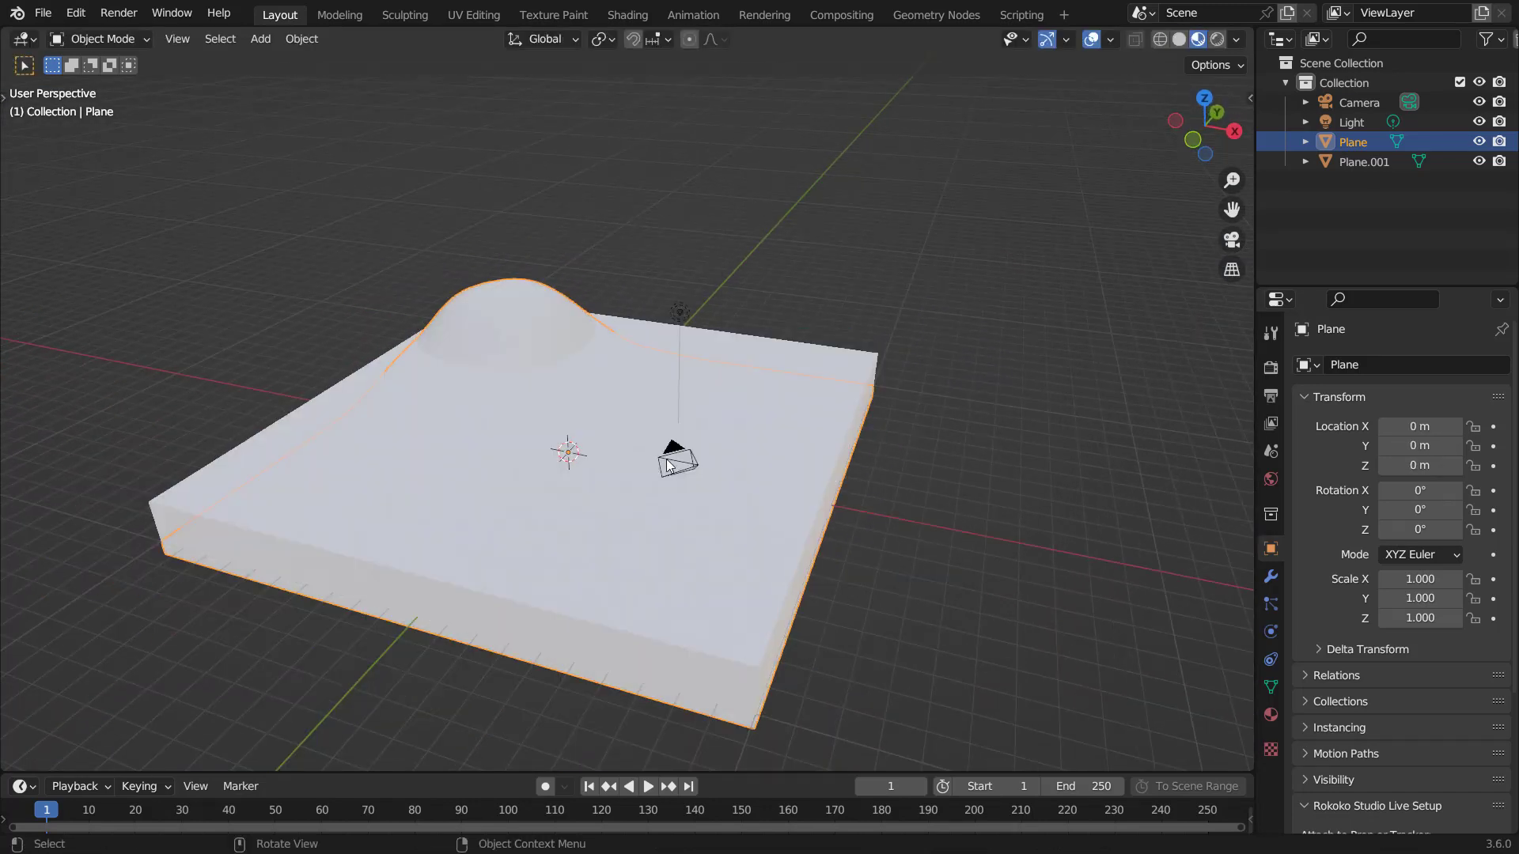
left_click(569, 711)
left_click(26, 44)
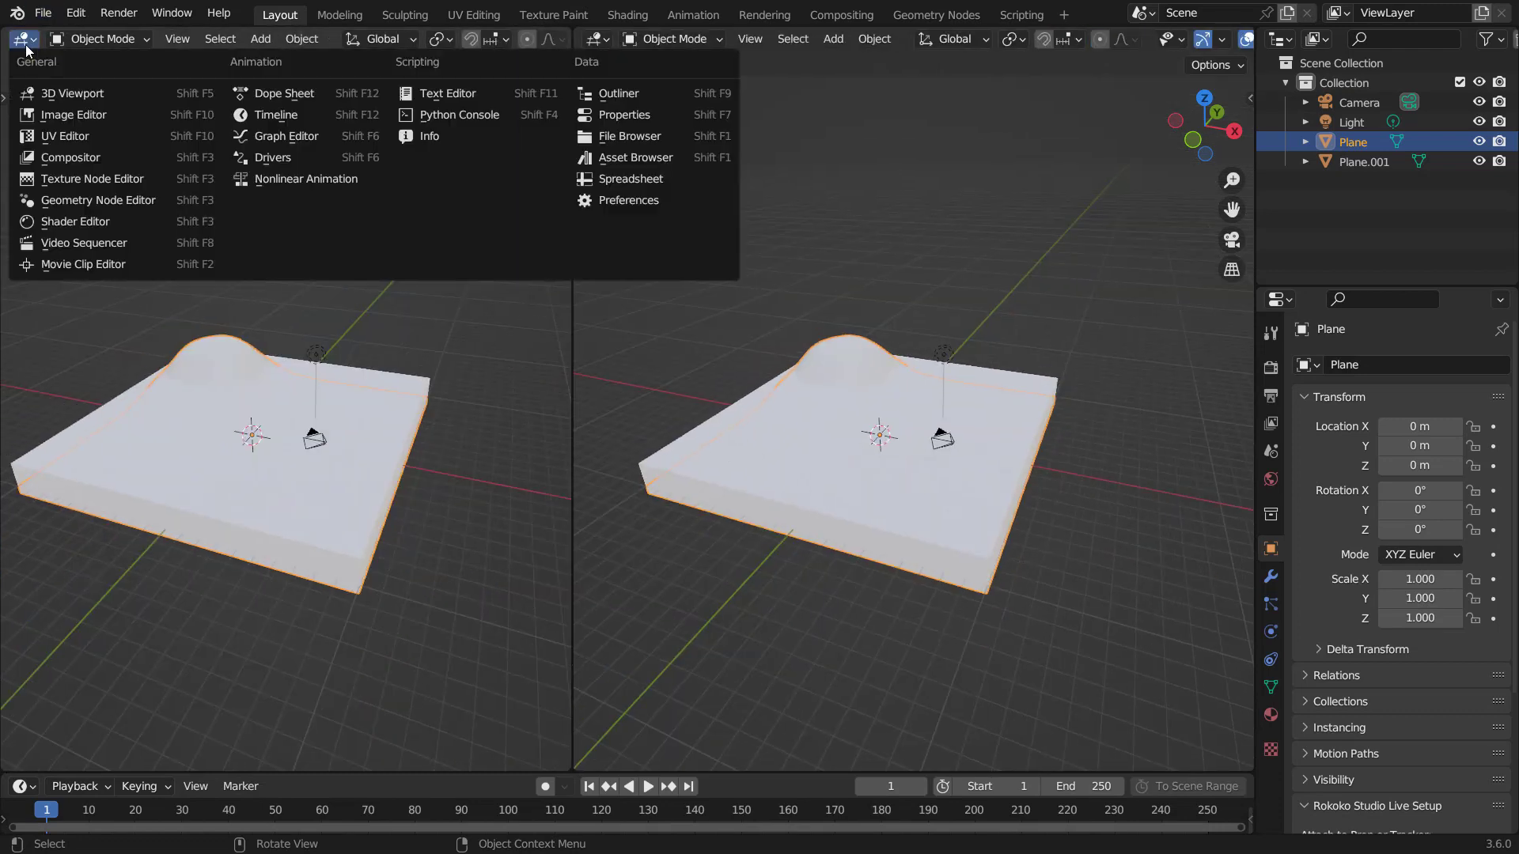
left_click(84, 223)
key("n")
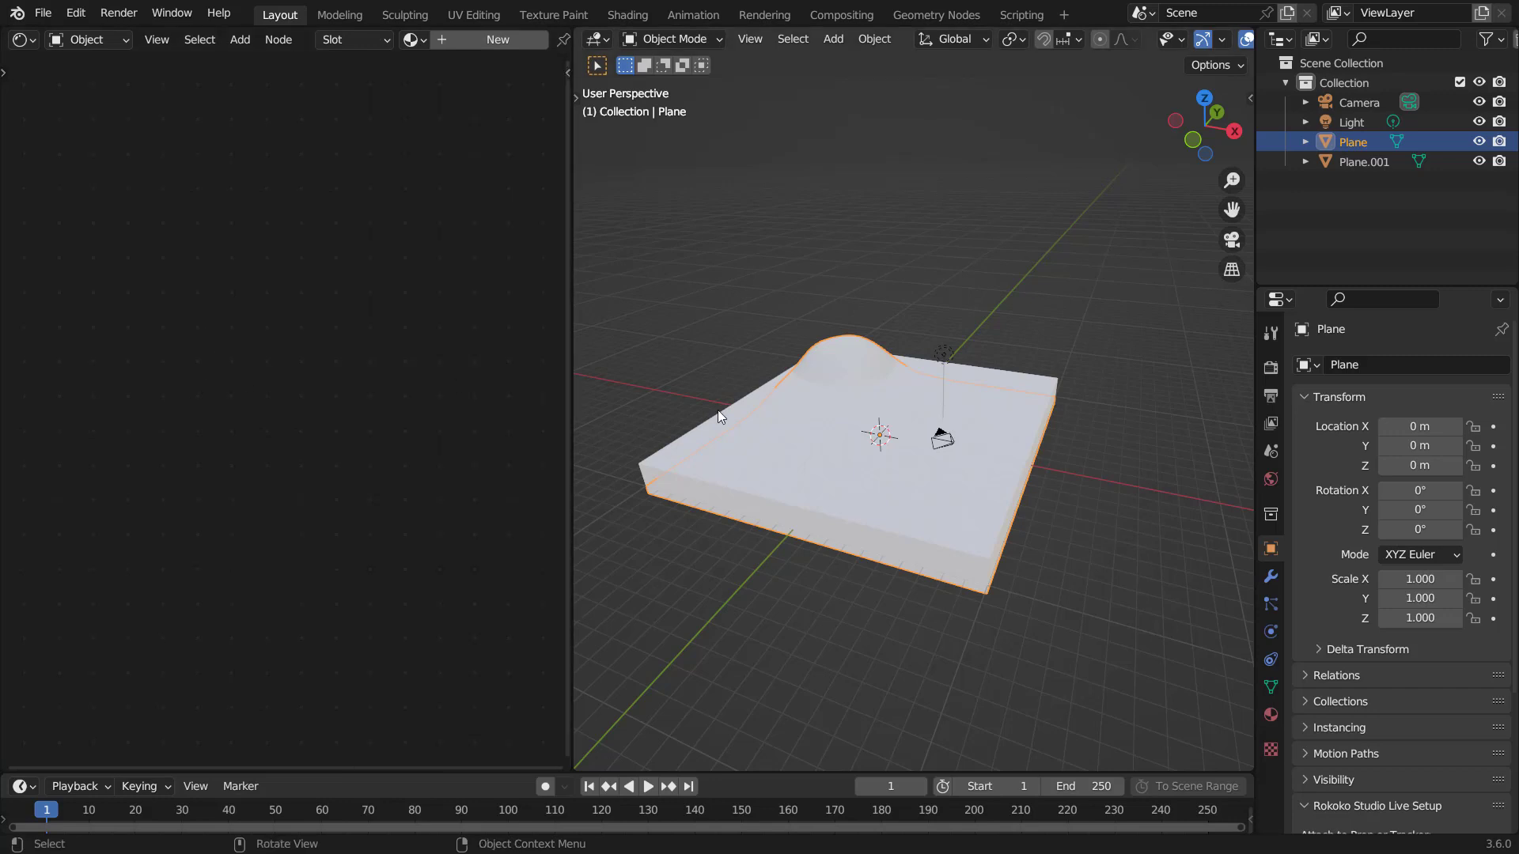
scroll(927, 467, "up", 5)
Step: Give the top block Plane.001 a new material named 'Water'
left_click(1107, 354)
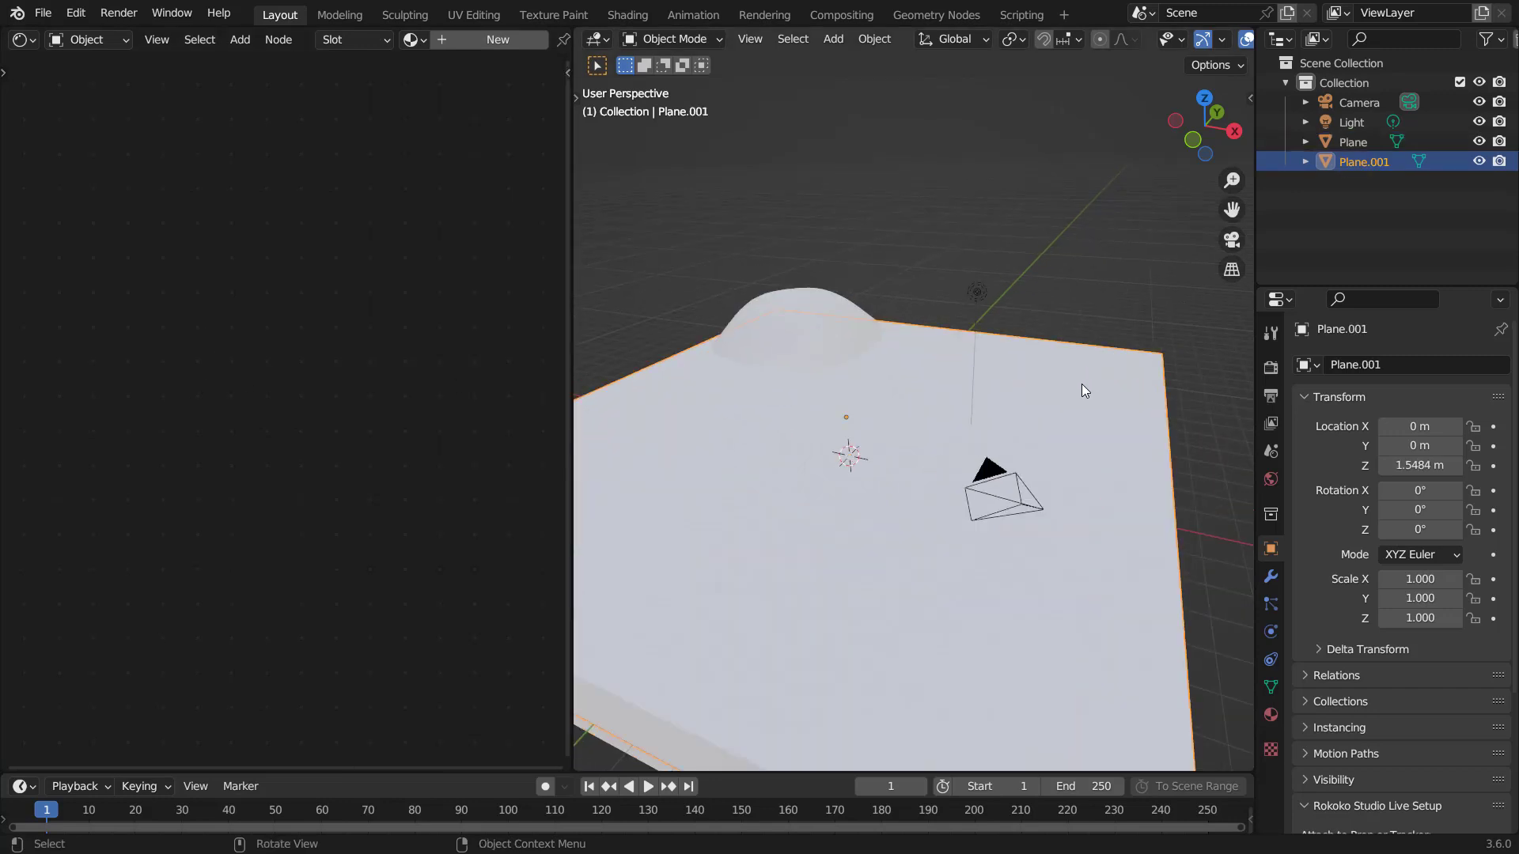
scroll(1080, 382, "down", 3)
mouse_move(1041, 392)
middle_mouse_down()
mouse_move(1031, 363)
mouse_move(1042, 386)
middle_mouse_up()
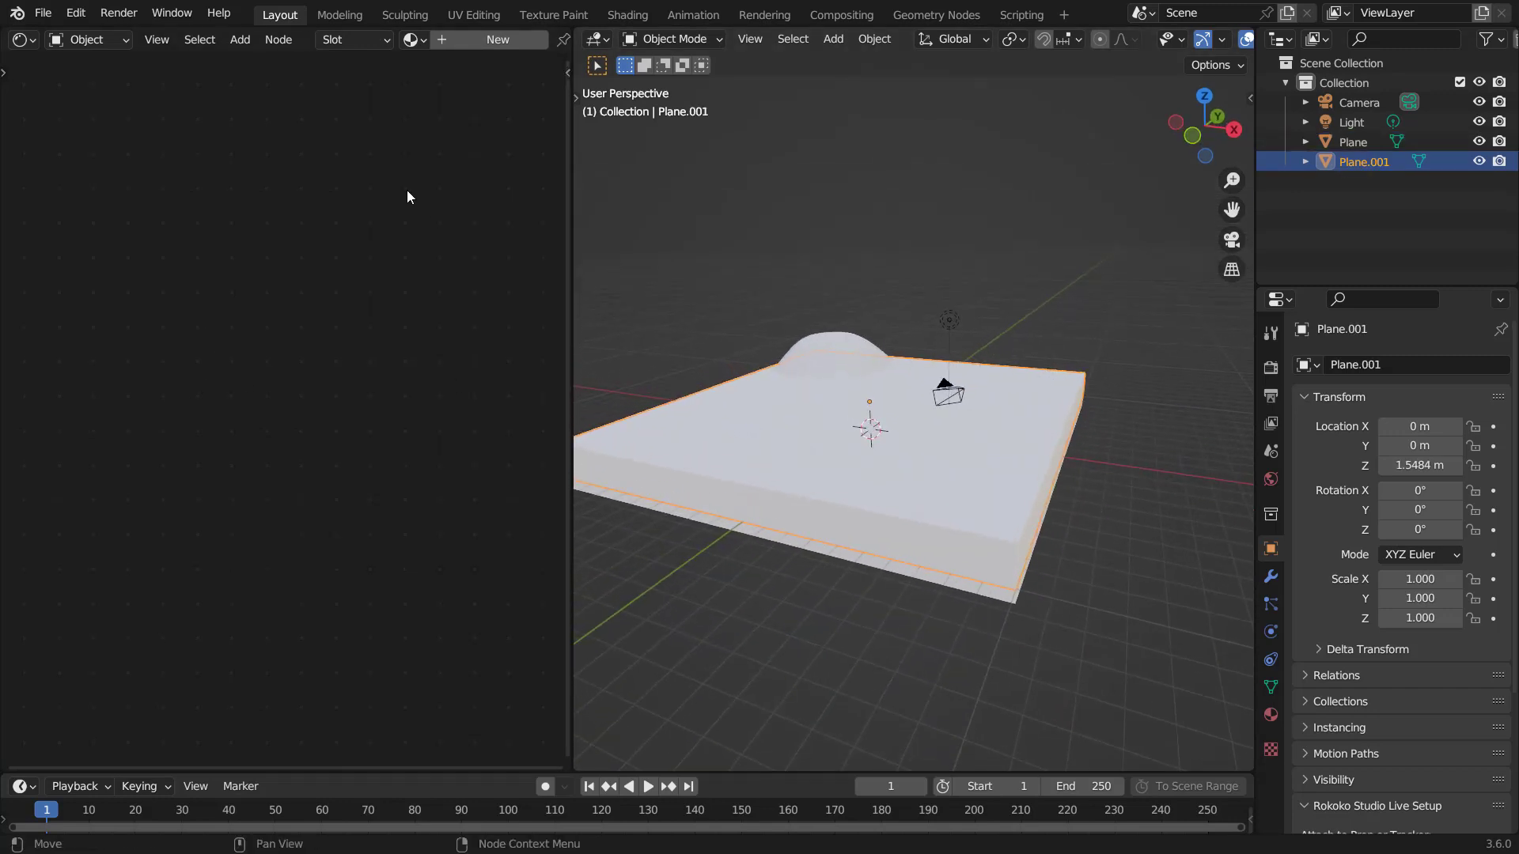
left_click(476, 41)
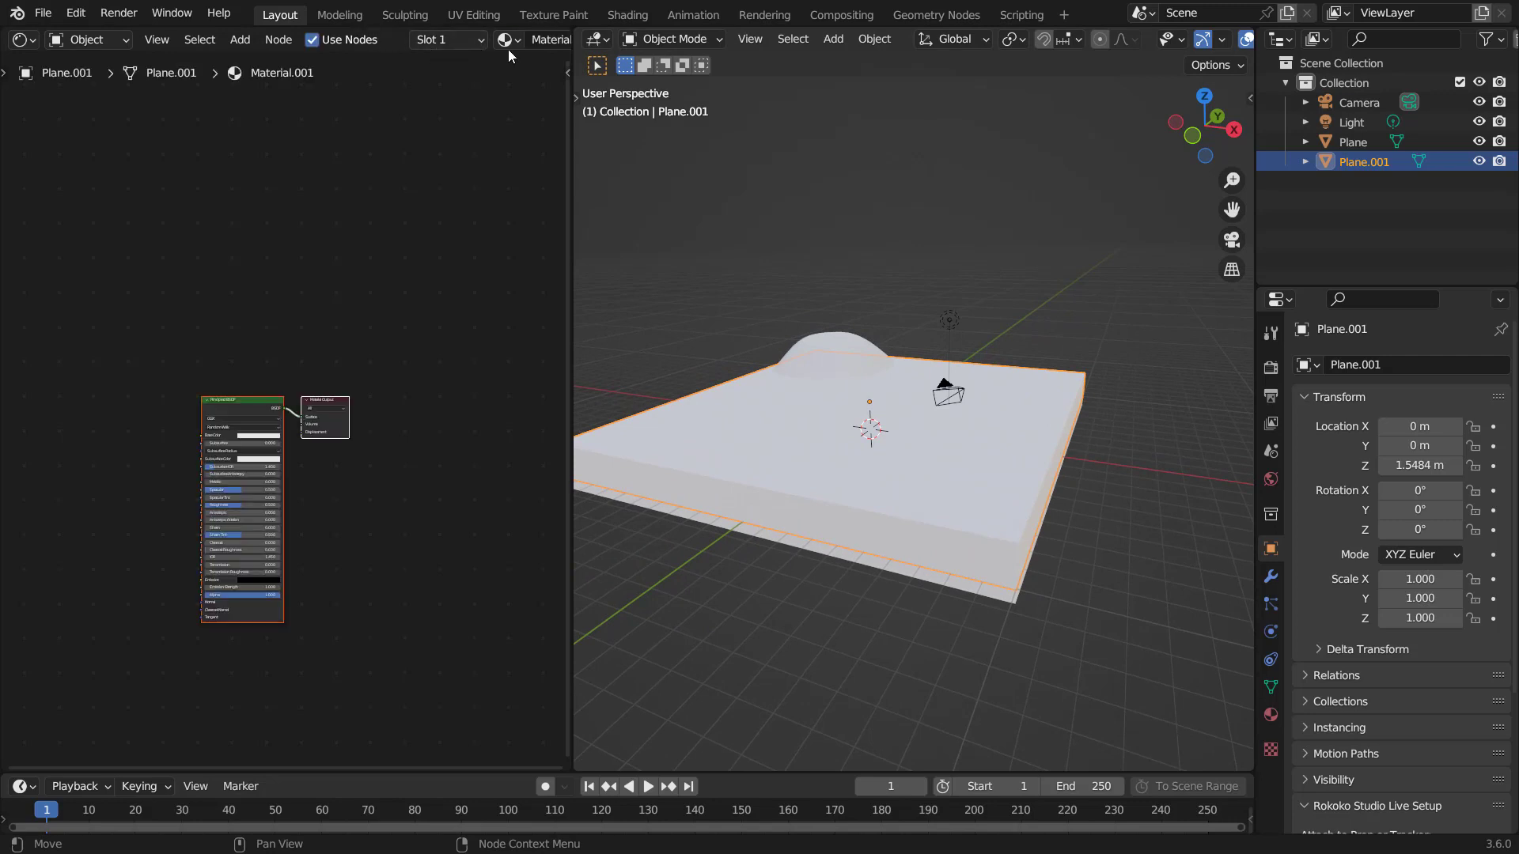
mouse_move(429, 47)
middle_mouse_down()
mouse_move(399, 47)
mouse_move(443, 36)
middle_mouse_up()
double_click(453, 35)
type("Wat")
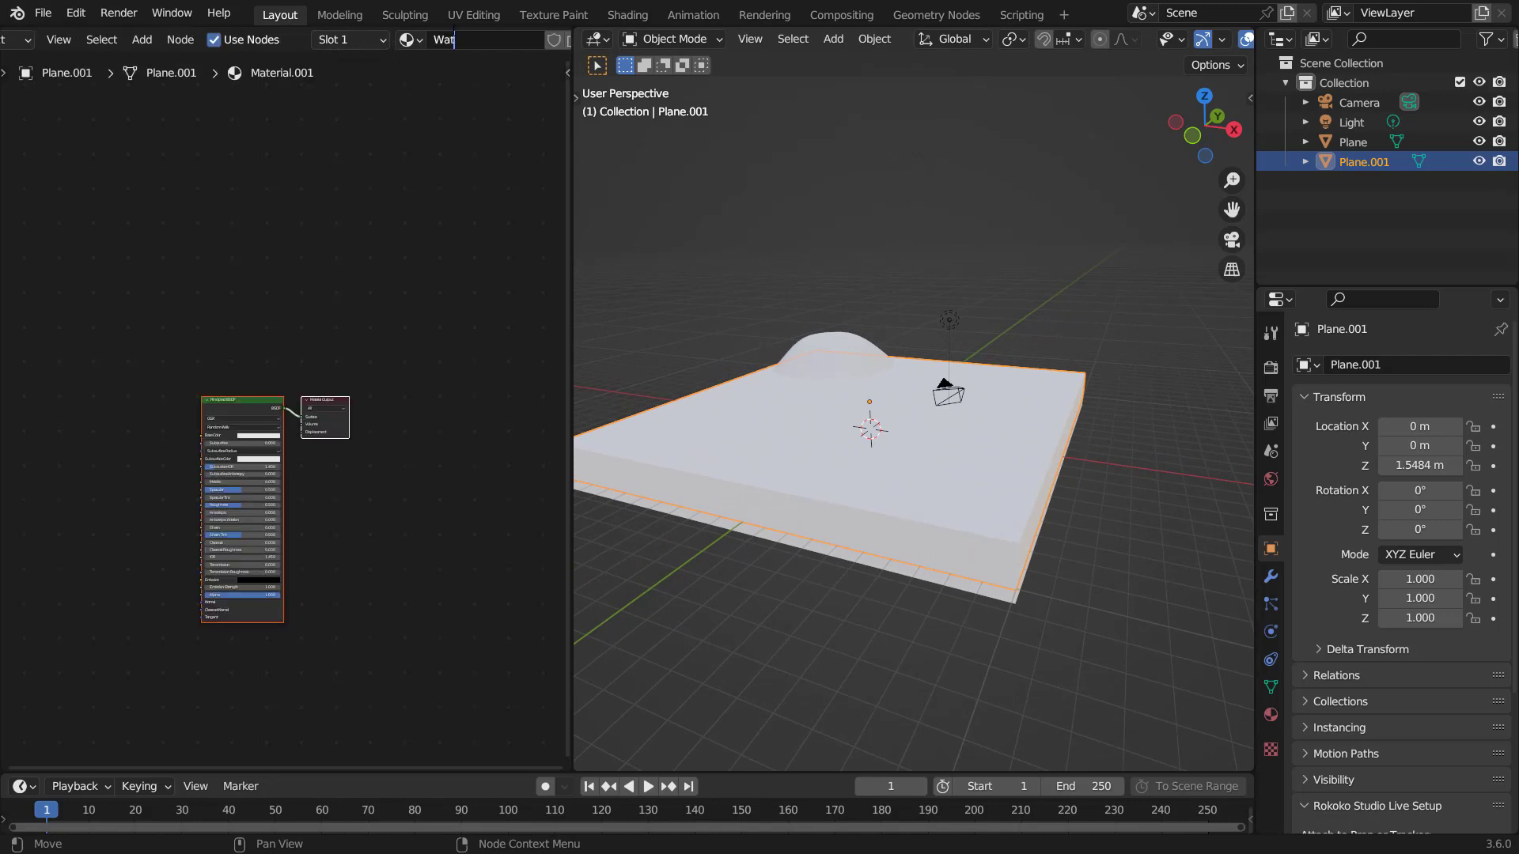
type("er")
key("Return")
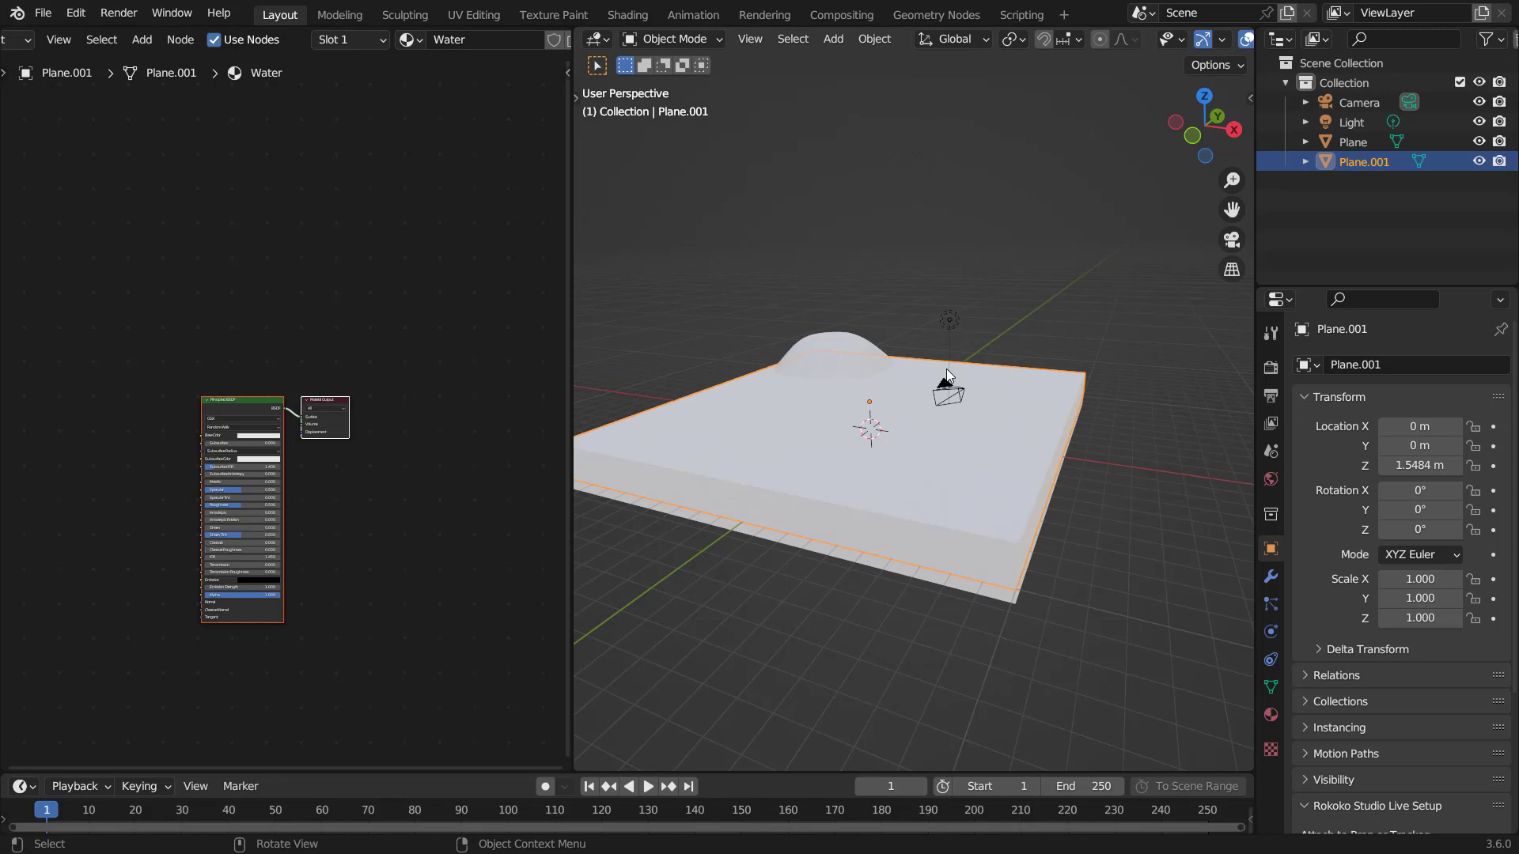
Step: In the Water material's Settings, enable Screen Space Refraction and open the Shadow Mode list
scroll(925, 374, "up", 4)
scroll(185, 509, "up", 3)
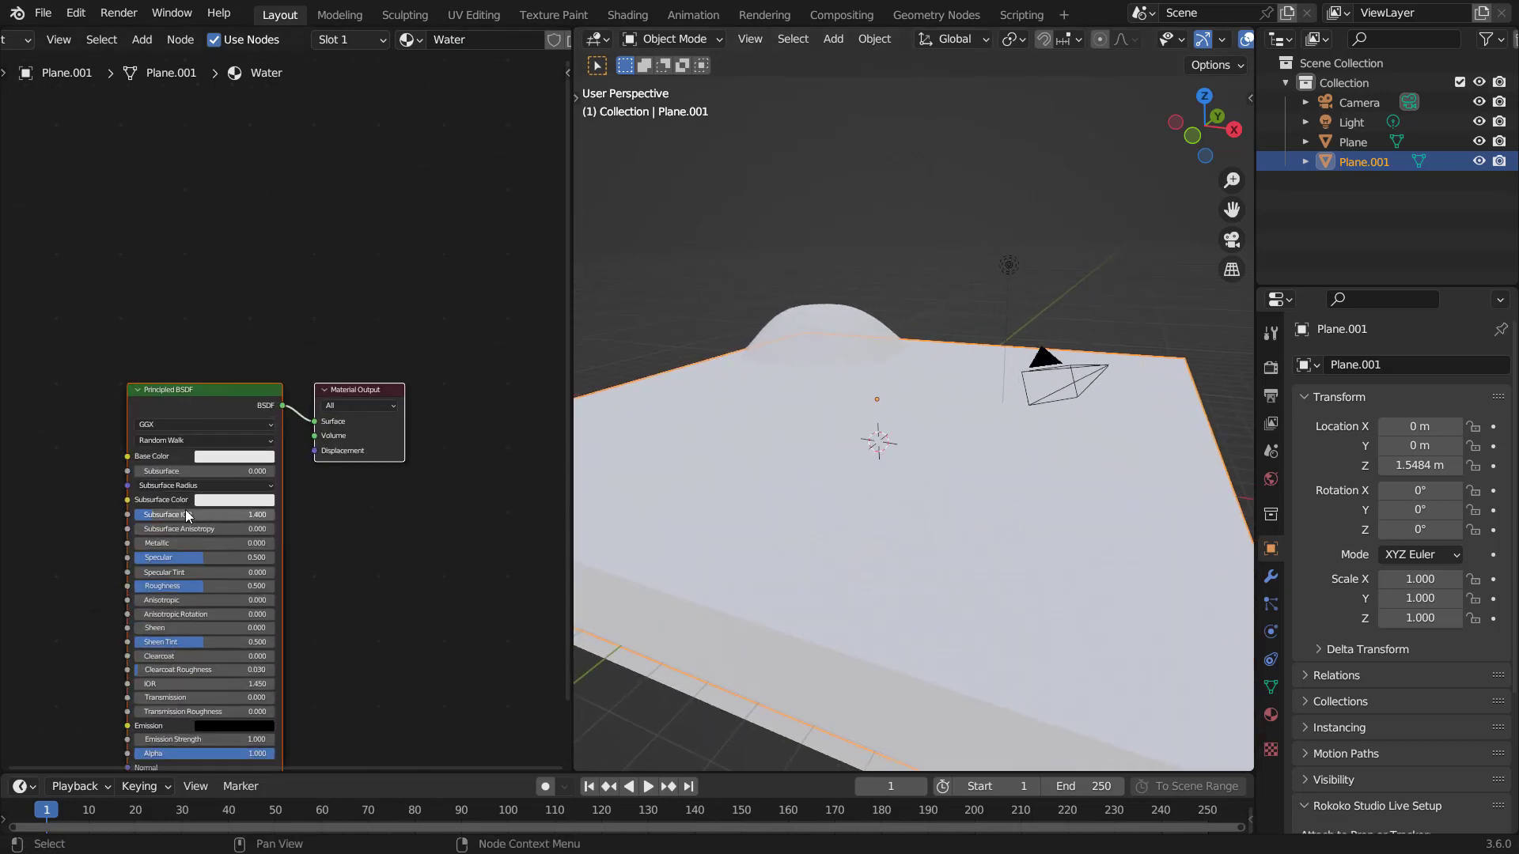
middle_click_drag(185, 509, 355, 473)
middle_click_drag(971, 501, 1023, 450)
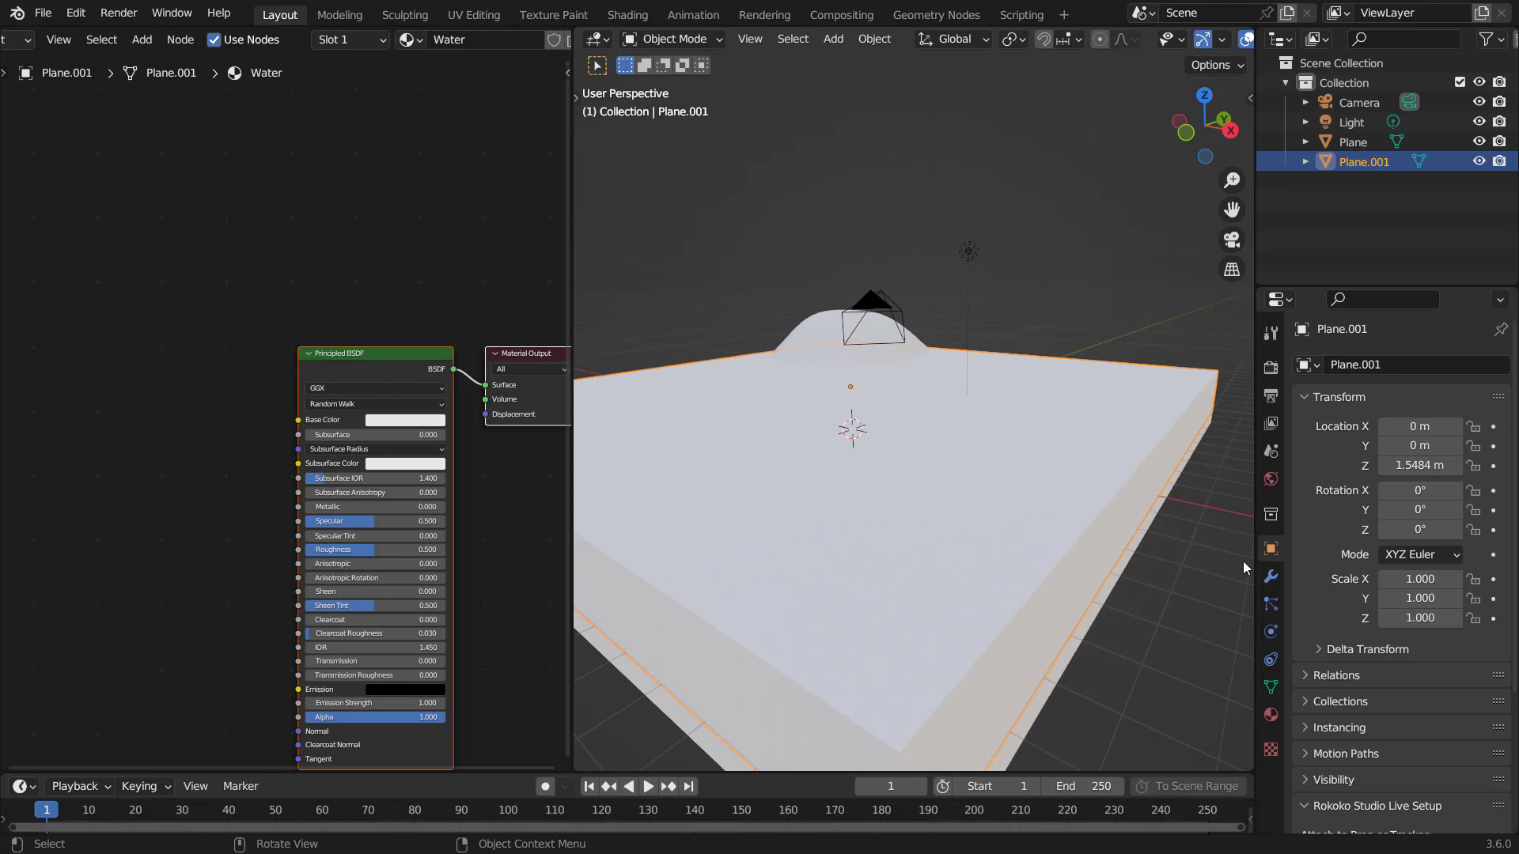
left_click_drag(1256, 556, 1209, 556)
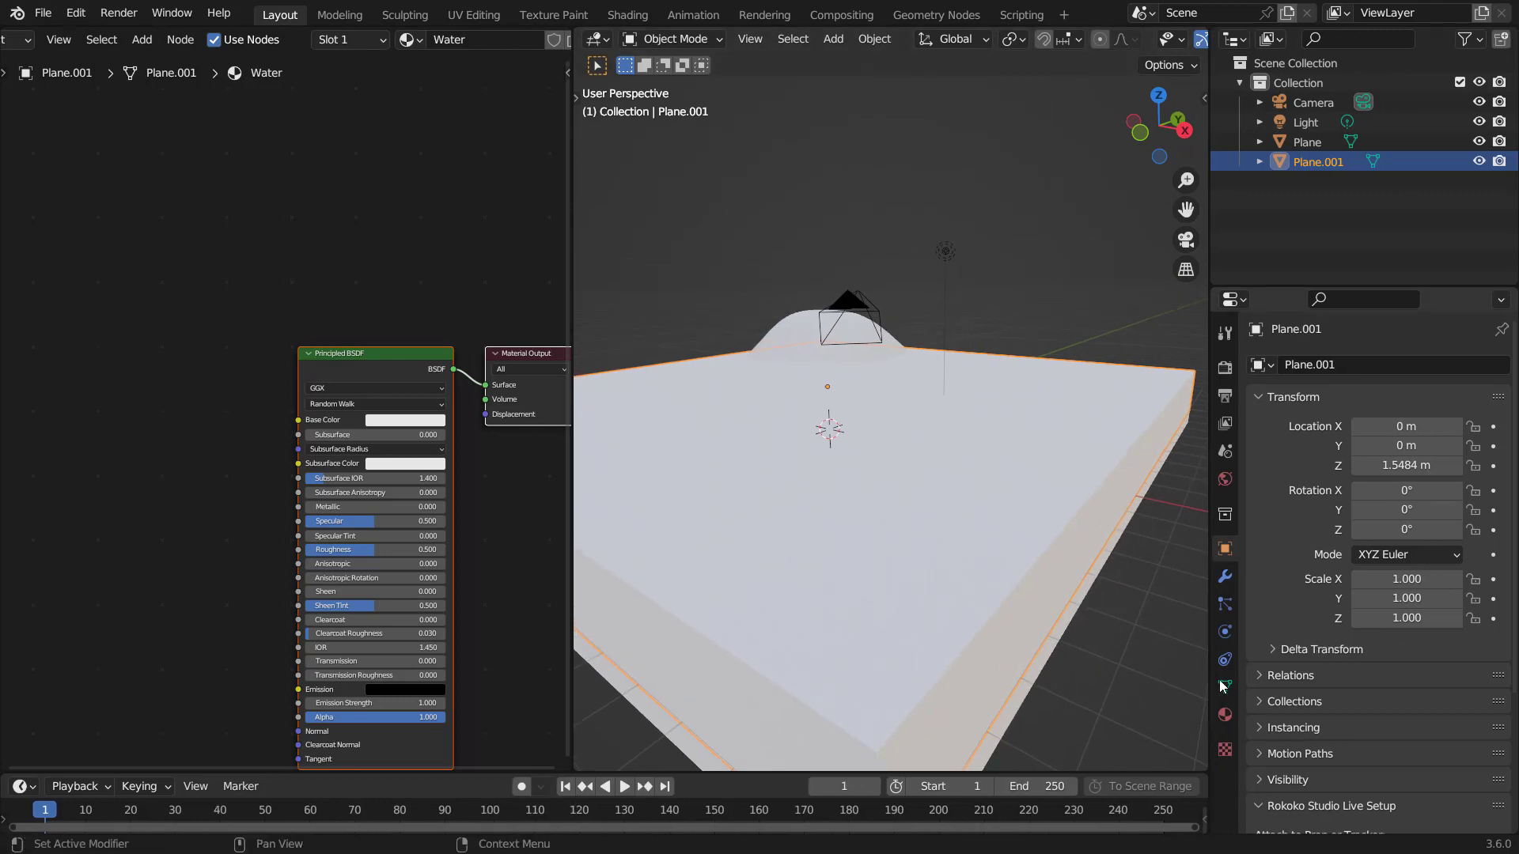
left_click(1231, 715)
scroll(1380, 630, "down", 15)
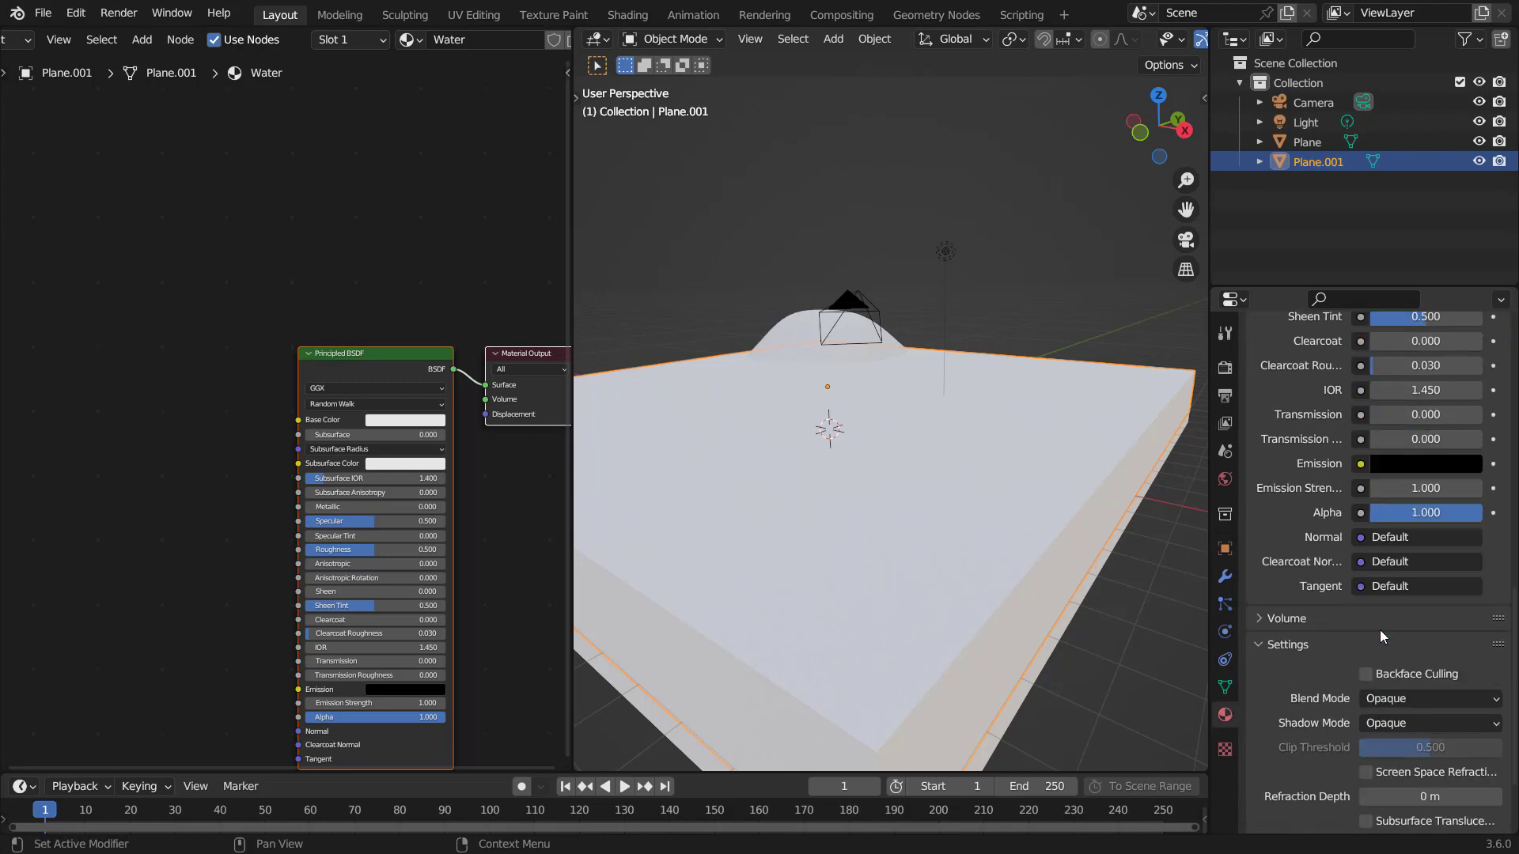
scroll(1380, 630, "down", 4)
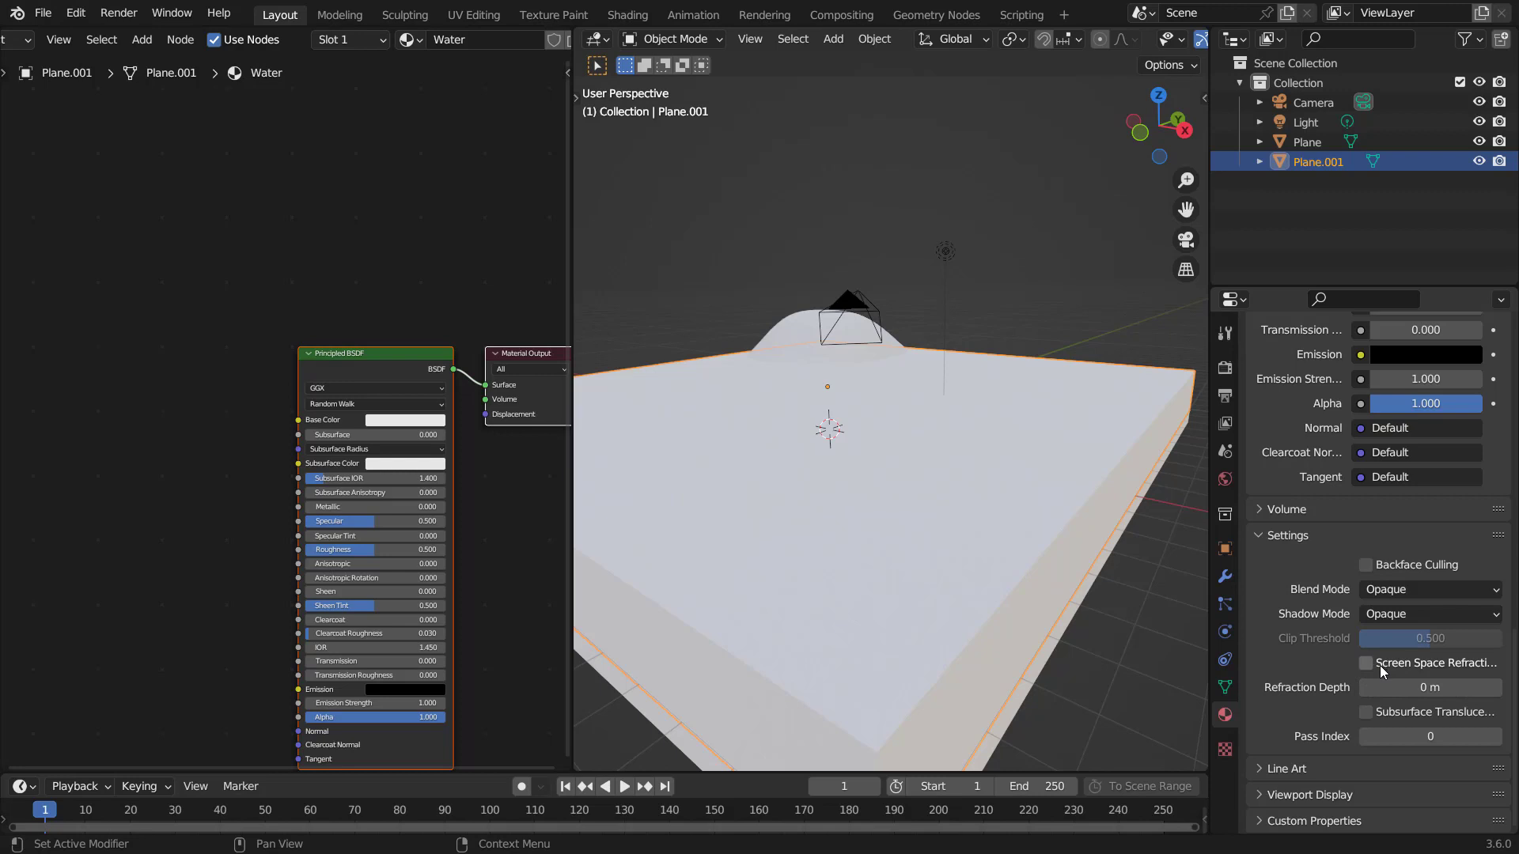
left_click(1357, 661)
left_click(1383, 615)
Step: Set Shadow Mode to None, then enable Screen Space Reflections with Refraction for the render
left_click(1385, 636)
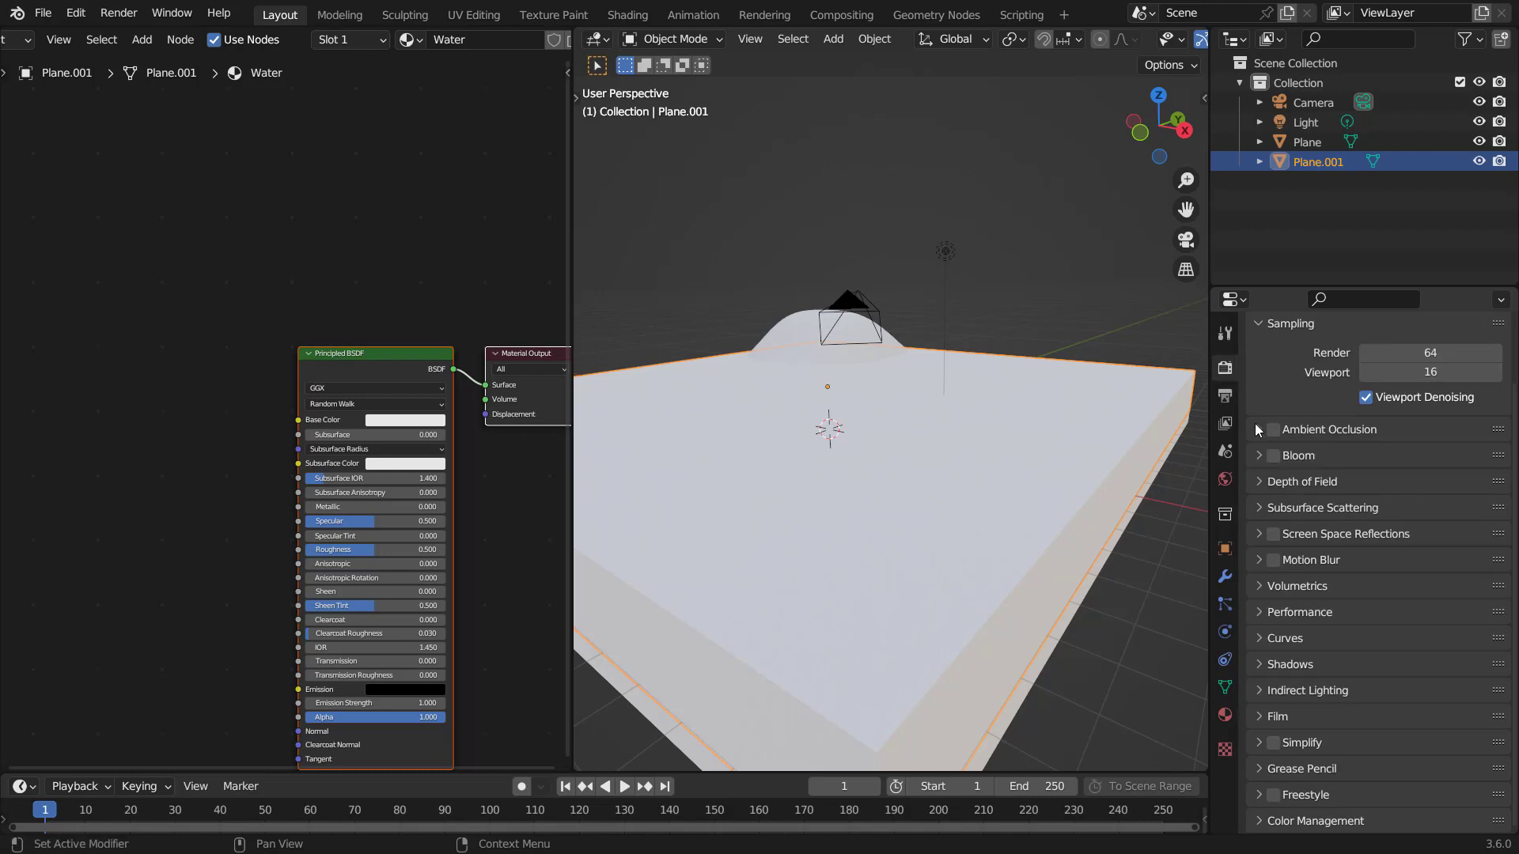
left_click(1274, 535)
left_click(1259, 534)
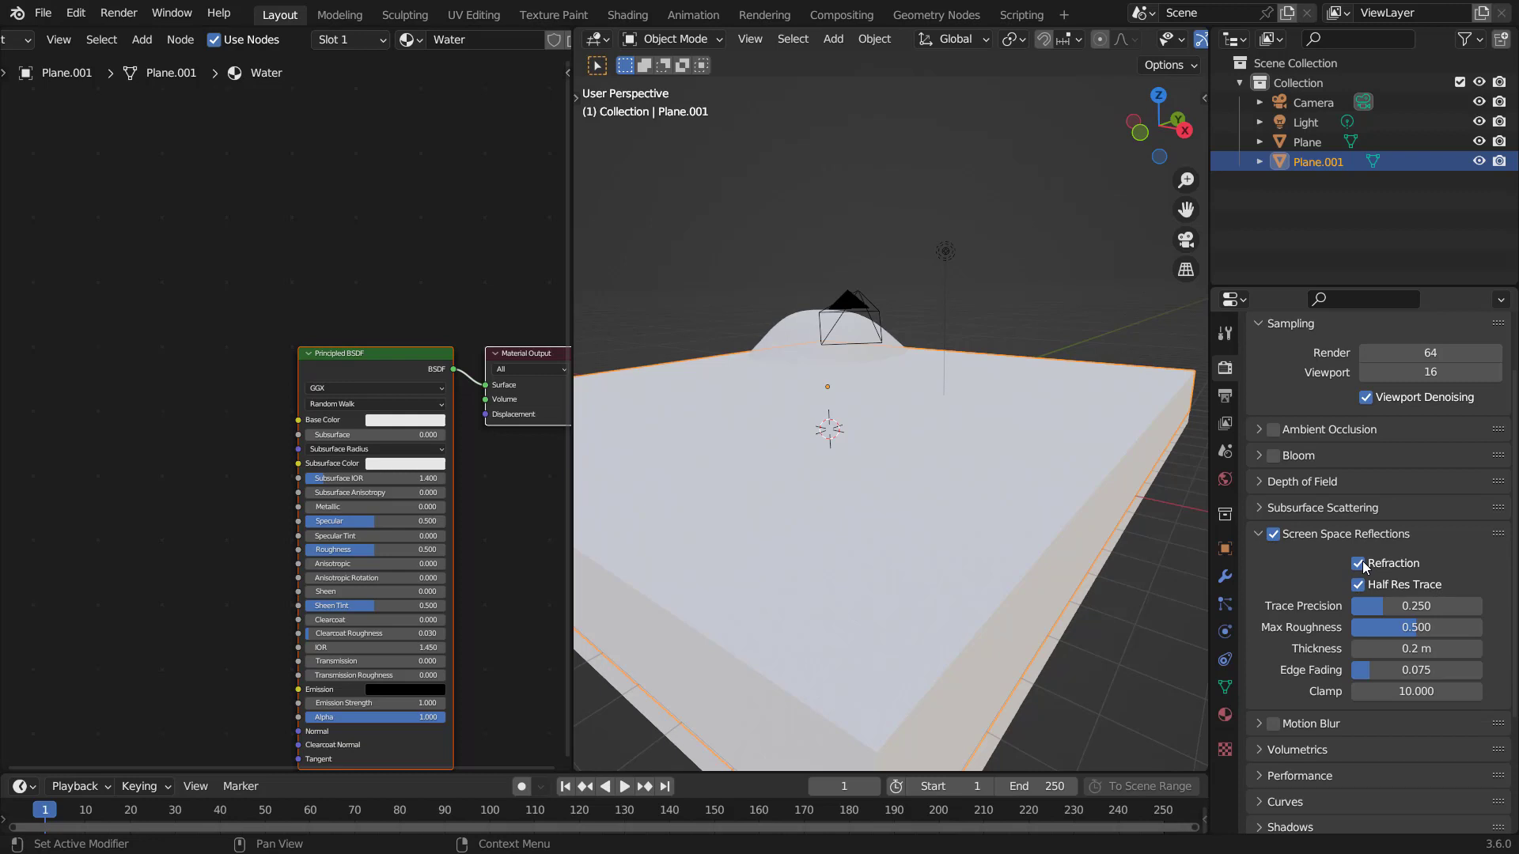
scroll(401, 623, "up", 3)
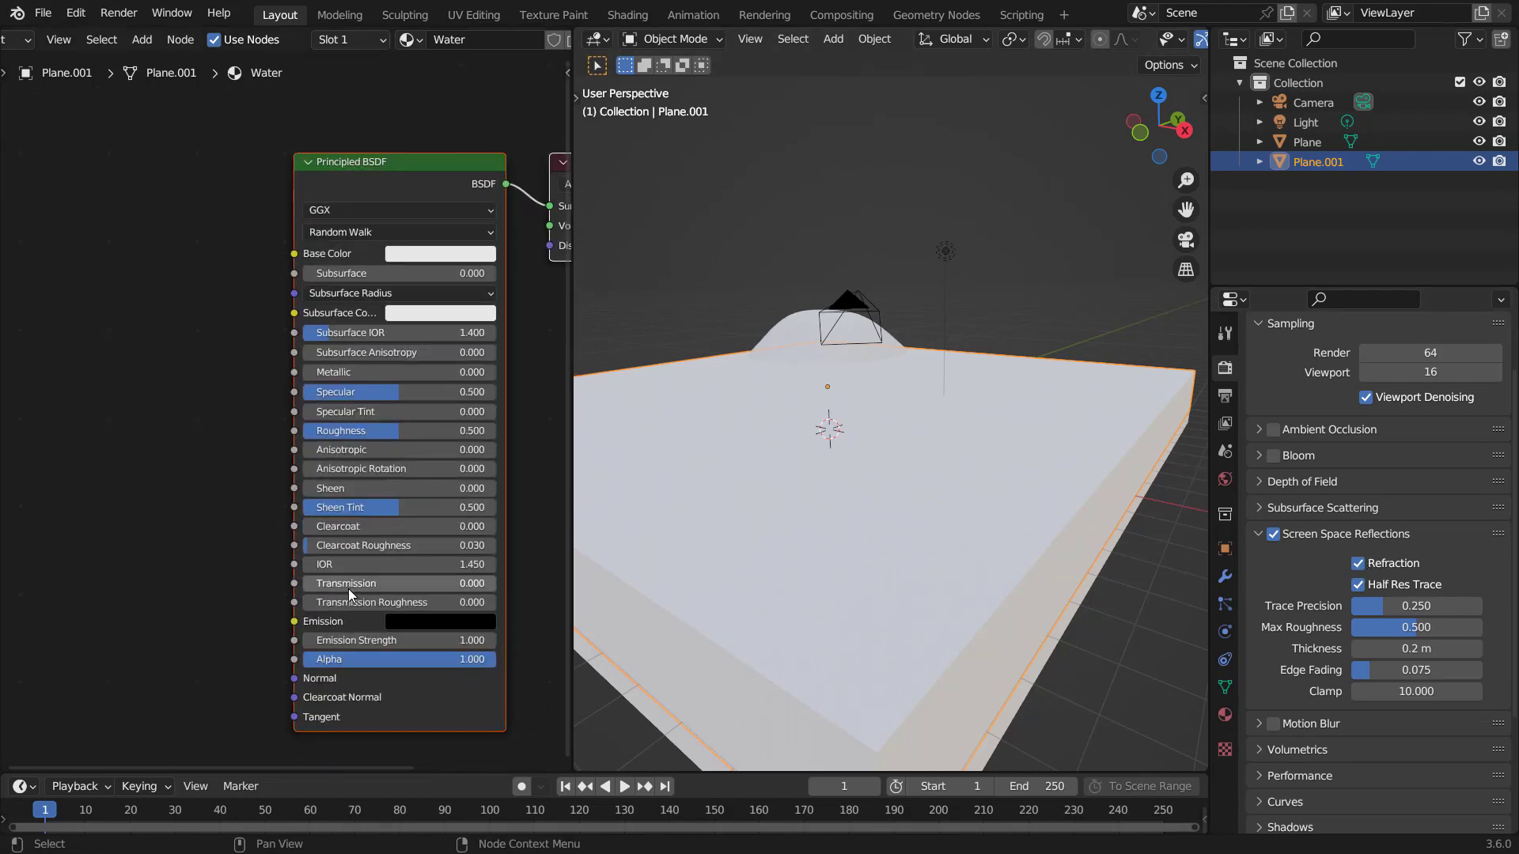
Step: Set the Water Principled BSDF Transmission to 1.000 and lower Roughness to 0.024
left_click(348, 589)
type("1")
key("Return")
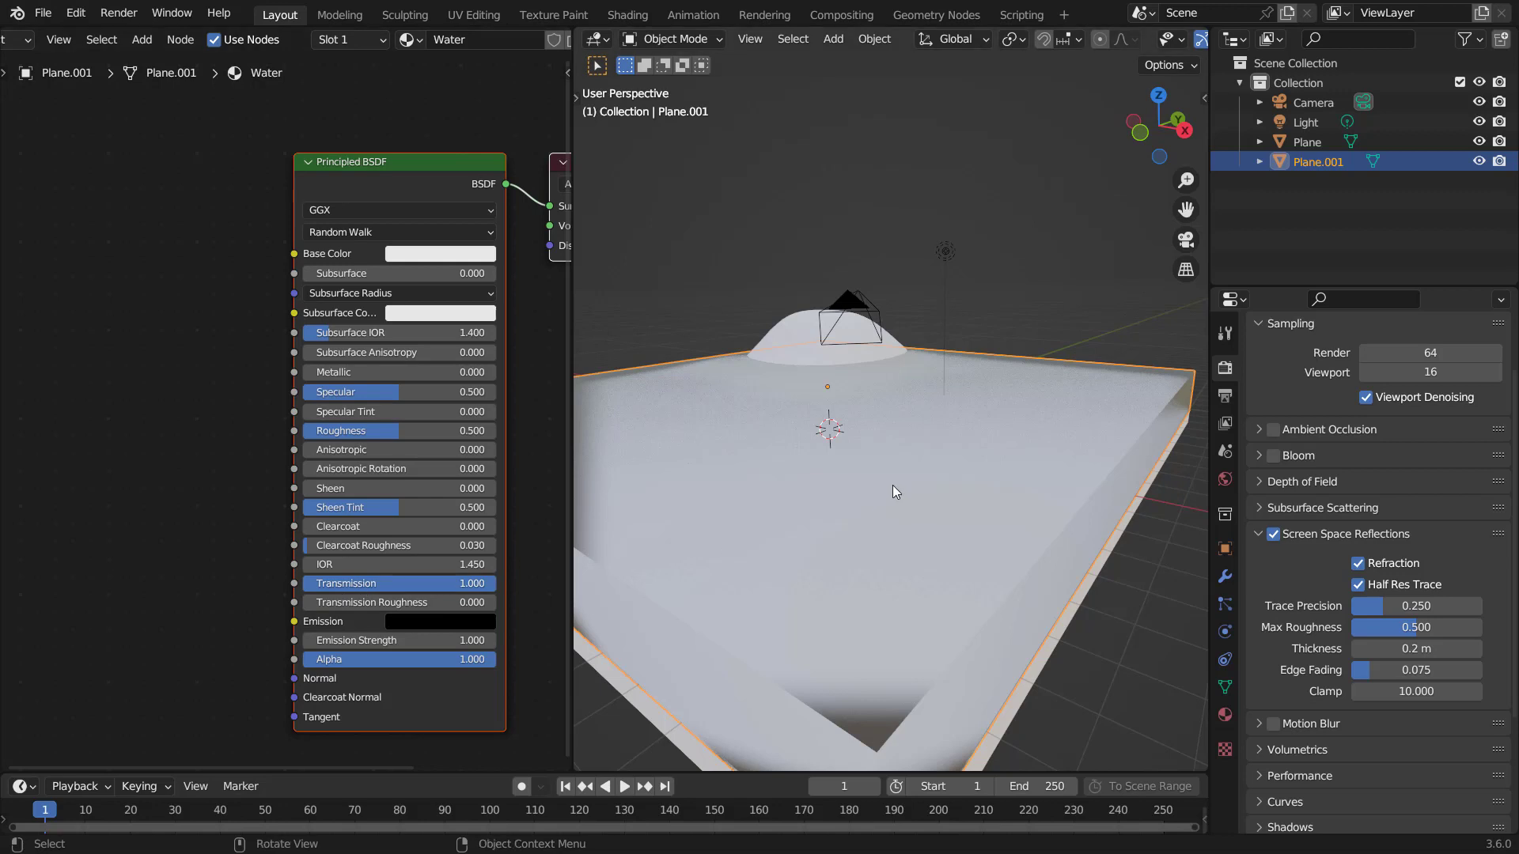
middle_click_drag(892, 486, 799, 471)
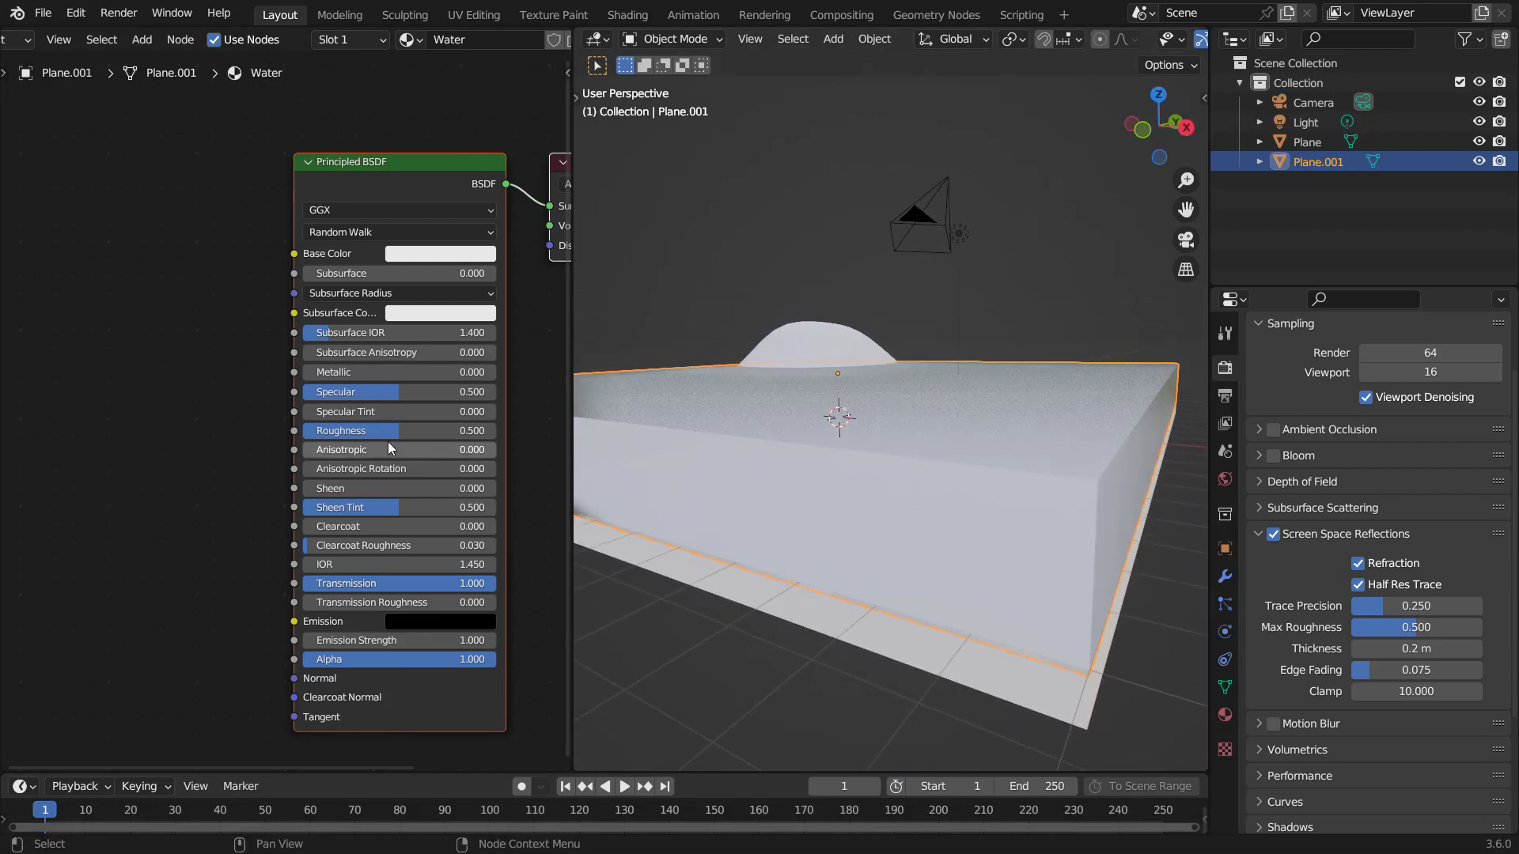
left_click_drag(468, 430, 367, 431)
middle_click_drag(1028, 452, 947, 468)
Step: Tint the Water base color light lavender-blue and pull a new link from the Normal input
left_click(440, 253)
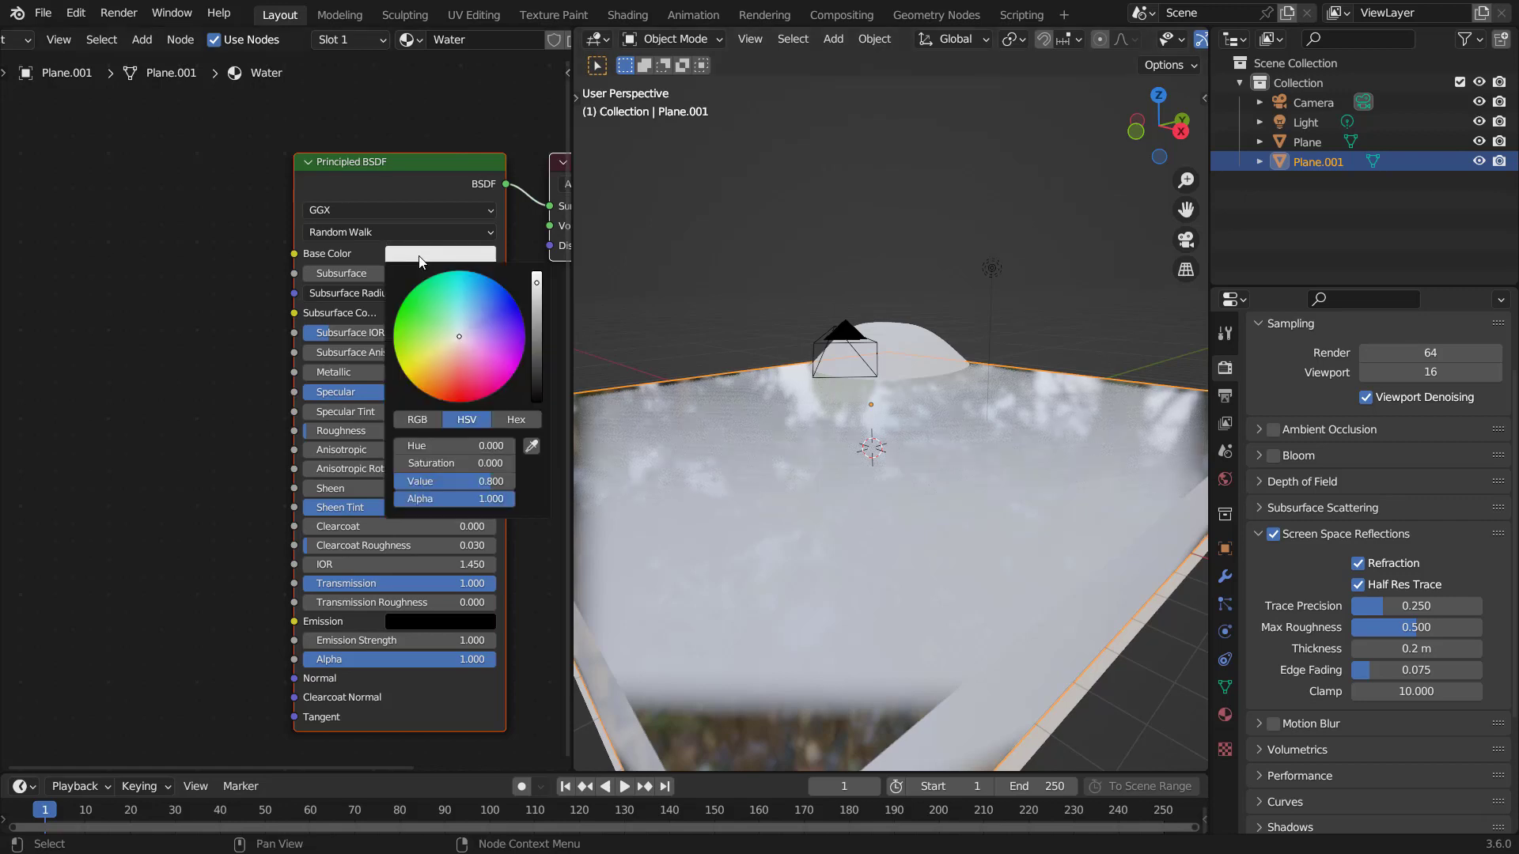
left_click(468, 325)
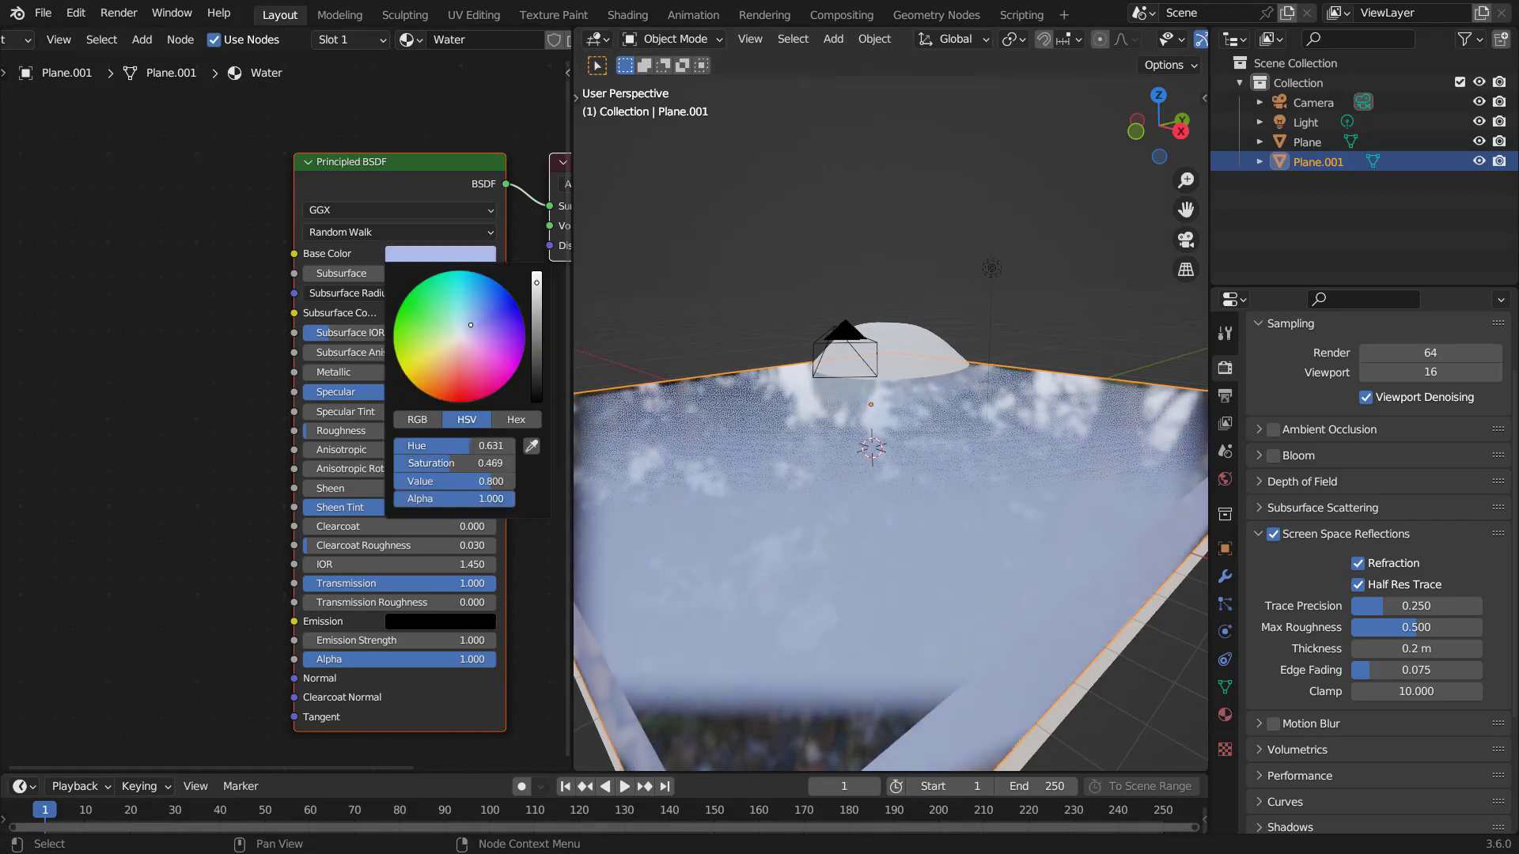
middle_click_drag(1019, 451, 1046, 432)
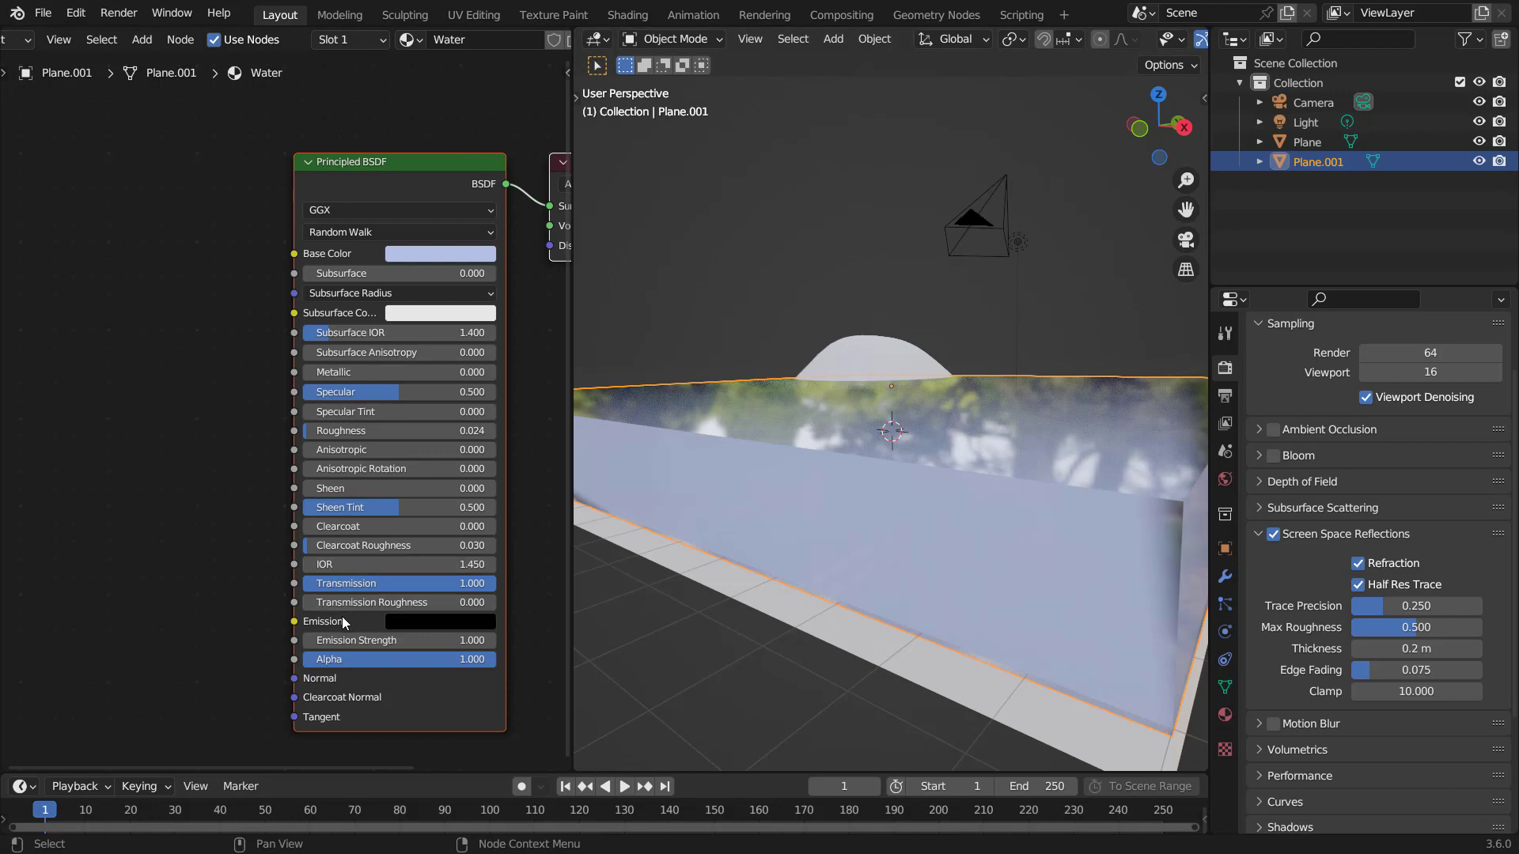
middle_click_drag(296, 688, 385, 629)
left_click_drag(383, 619, 234, 490)
Step: Add a Bump node on Normal and a Noise Texture feeding its Height
type("bump")
key("Return")
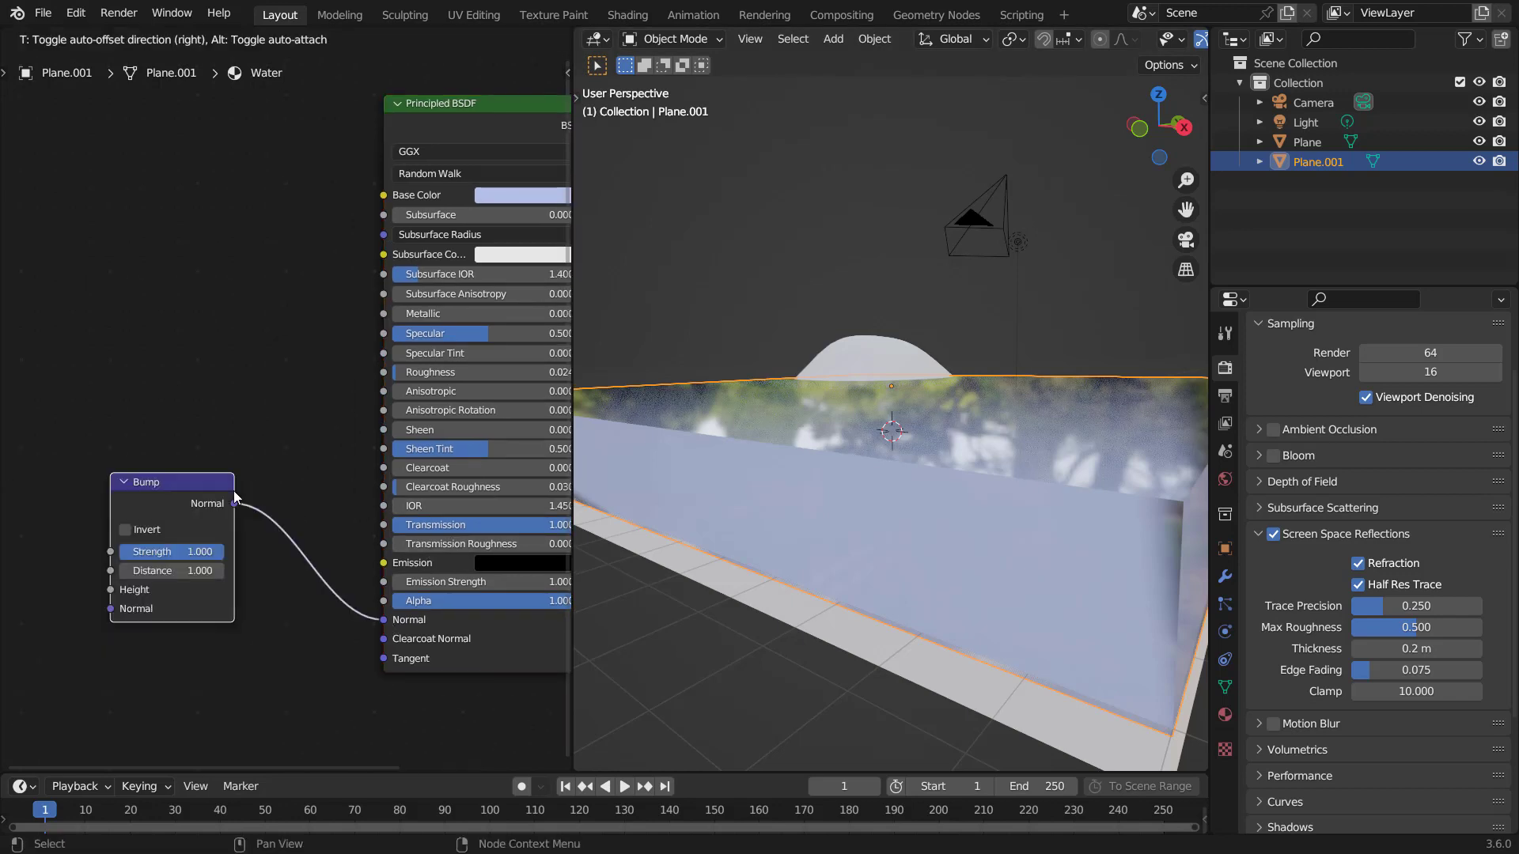
middle_click_drag(288, 510, 395, 509)
left_click_drag(311, 586, 191, 419)
type("noise")
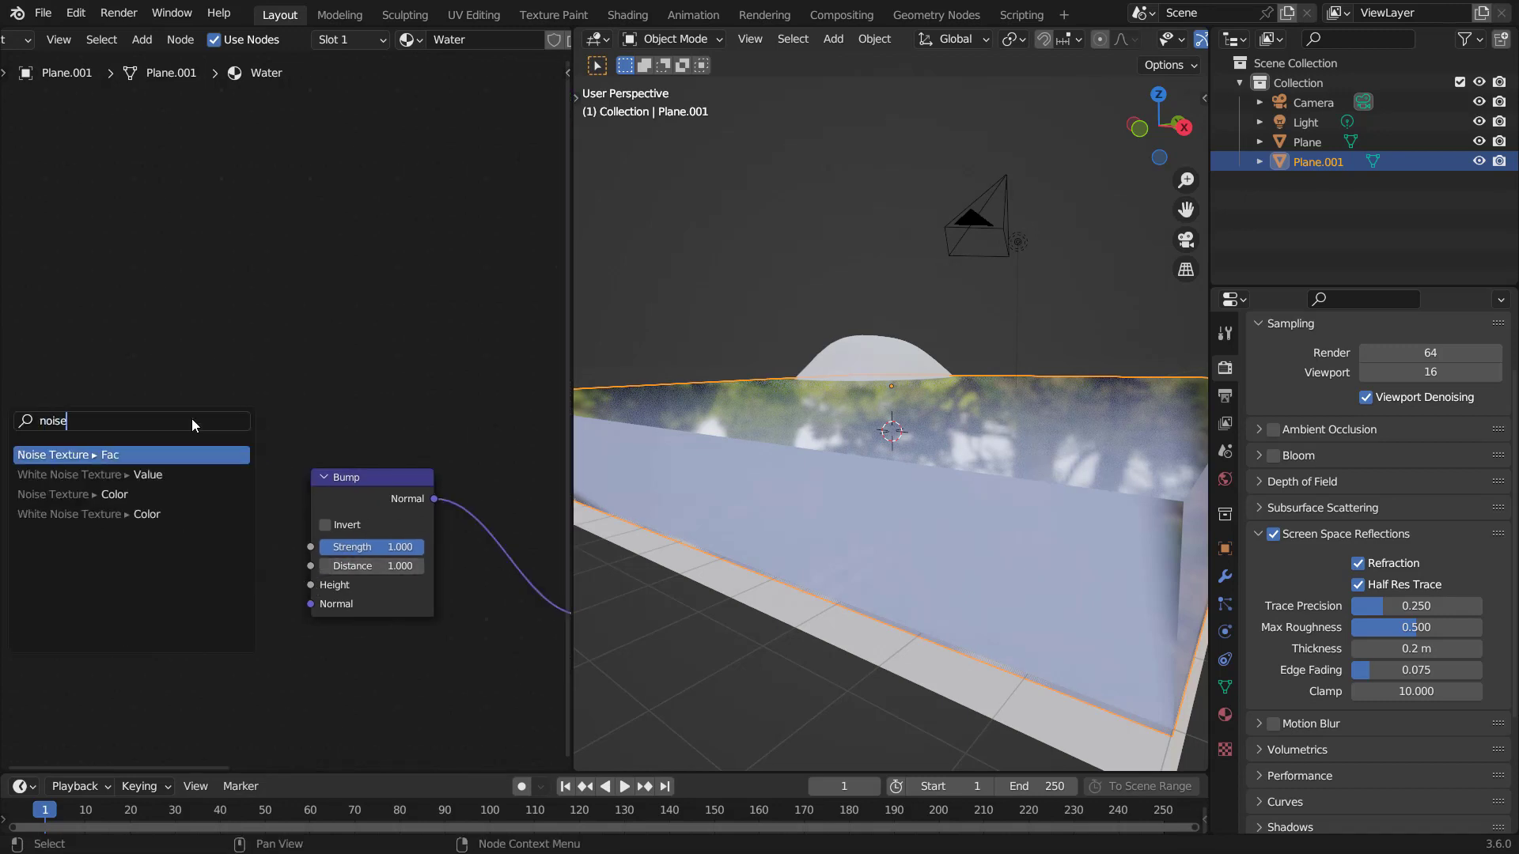
key("Return")
left_click(192, 419)
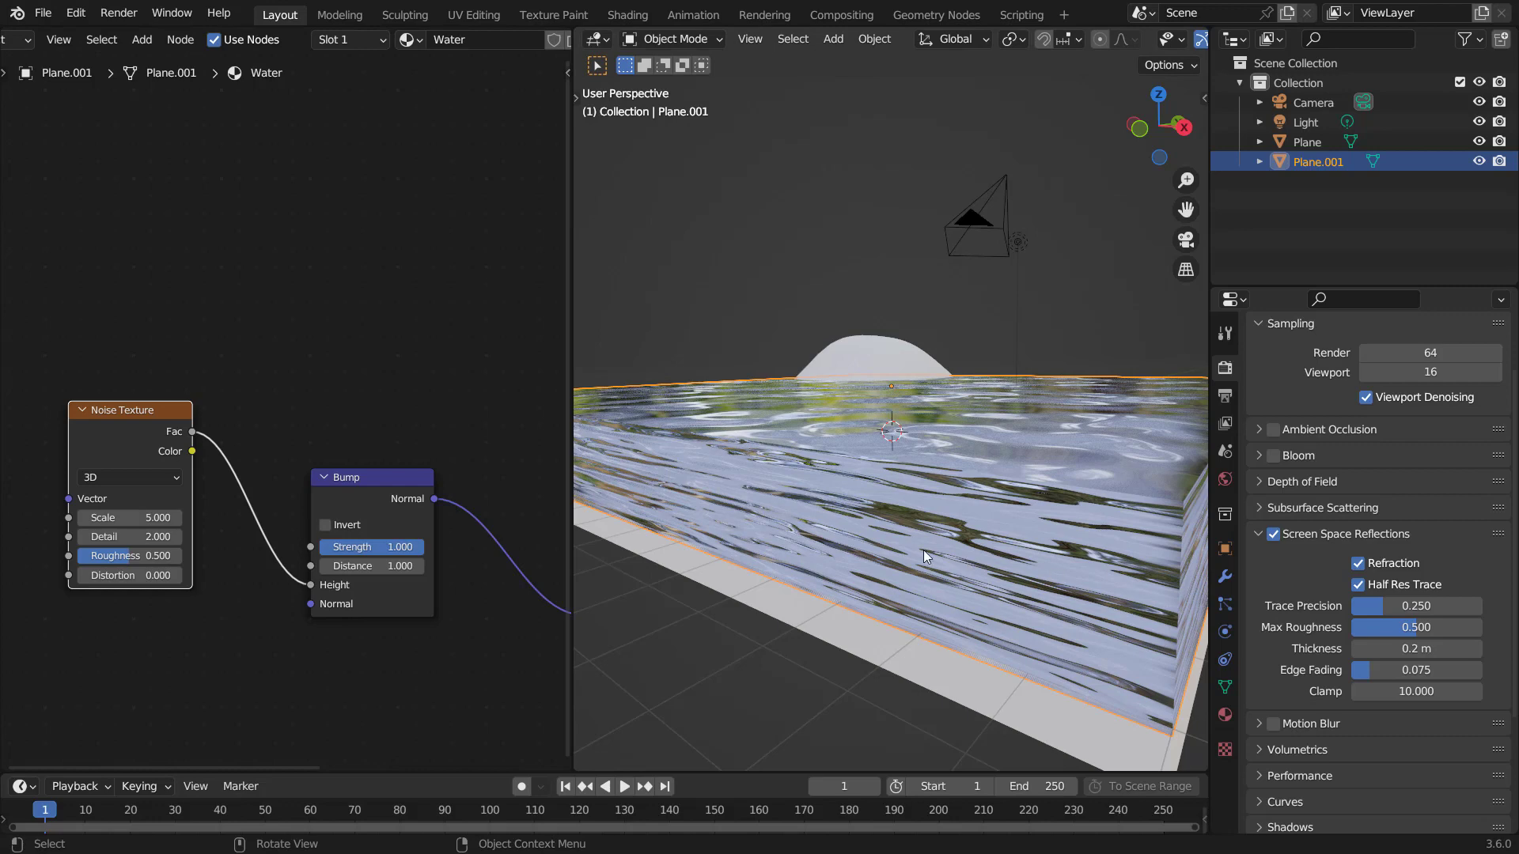
Step: Give the Noise Texture Texture Coordinate and Mapping nodes via Ctrl+T, and widen the 3D viewport
middle_click_drag(923, 549, 976, 543)
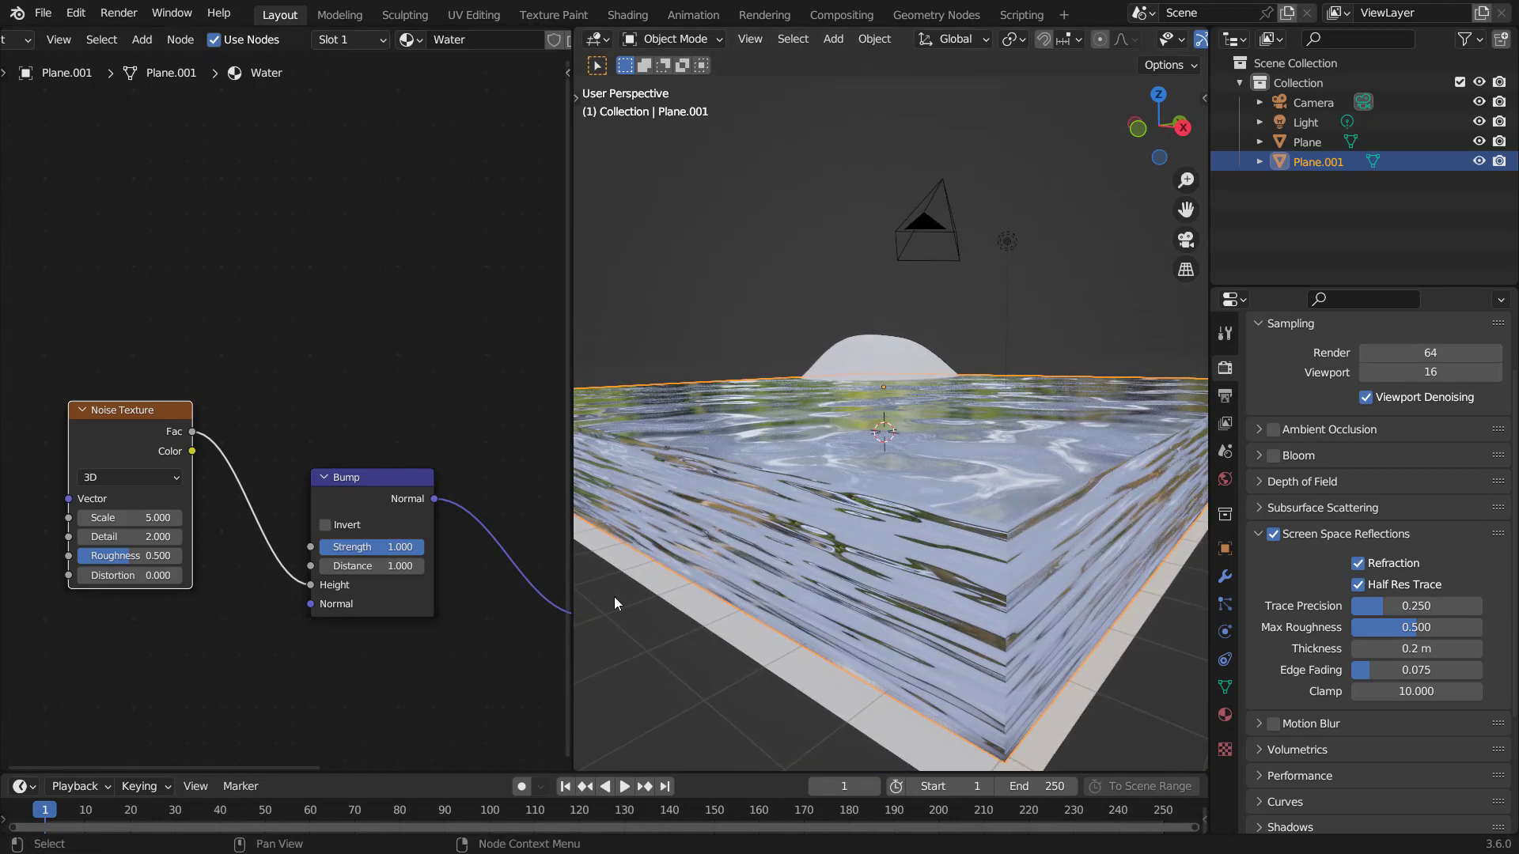
scroll(191, 479, "down", 2)
middle_click_drag(192, 478, 282, 449)
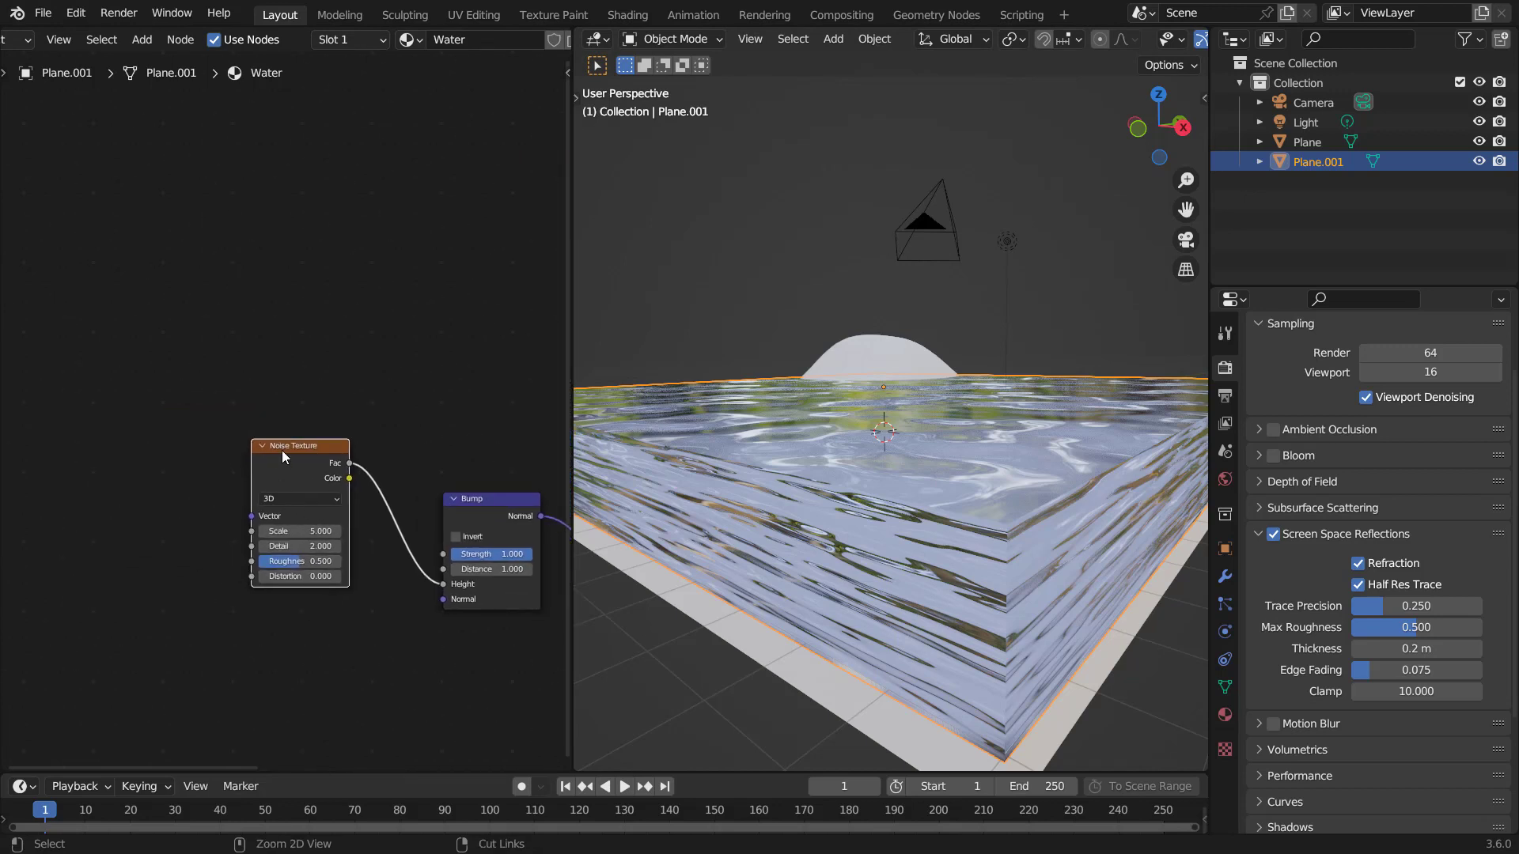
key("ctrl+t")
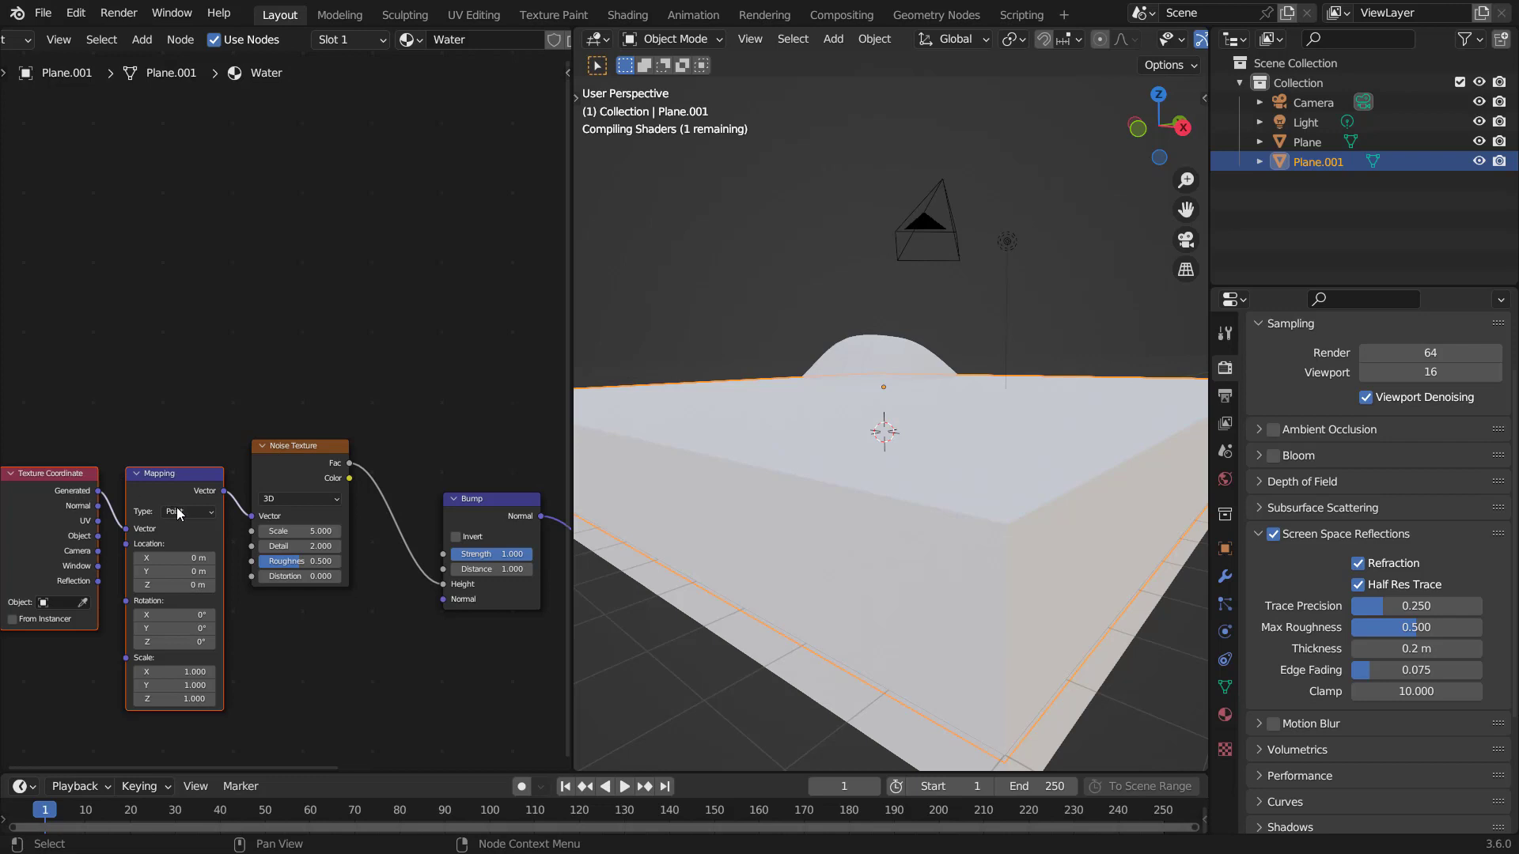
scroll(107, 543, "up", 2)
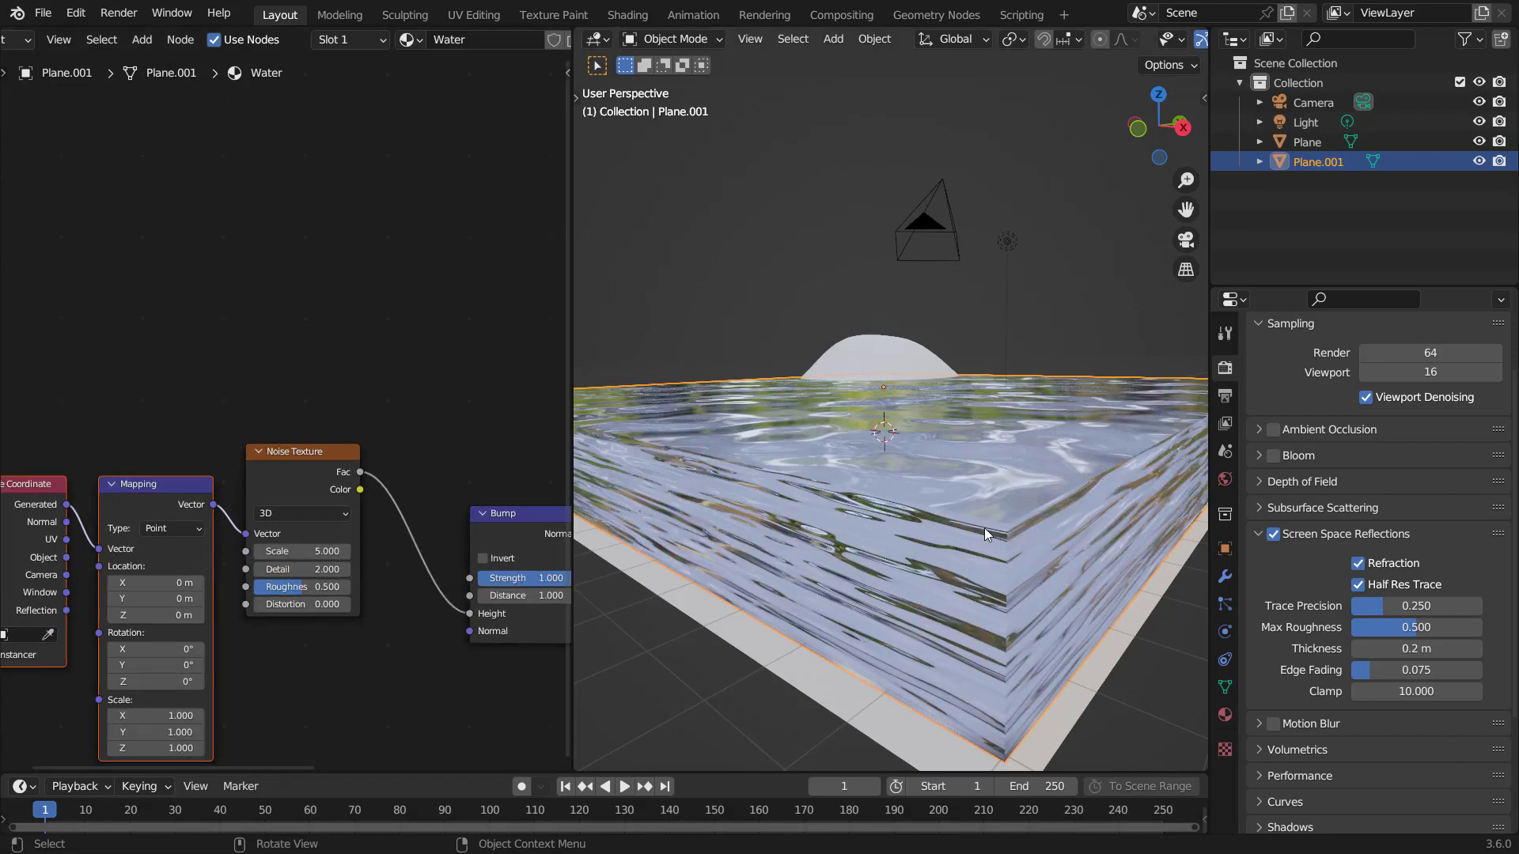
middle_click_drag(1016, 529, 1005, 535)
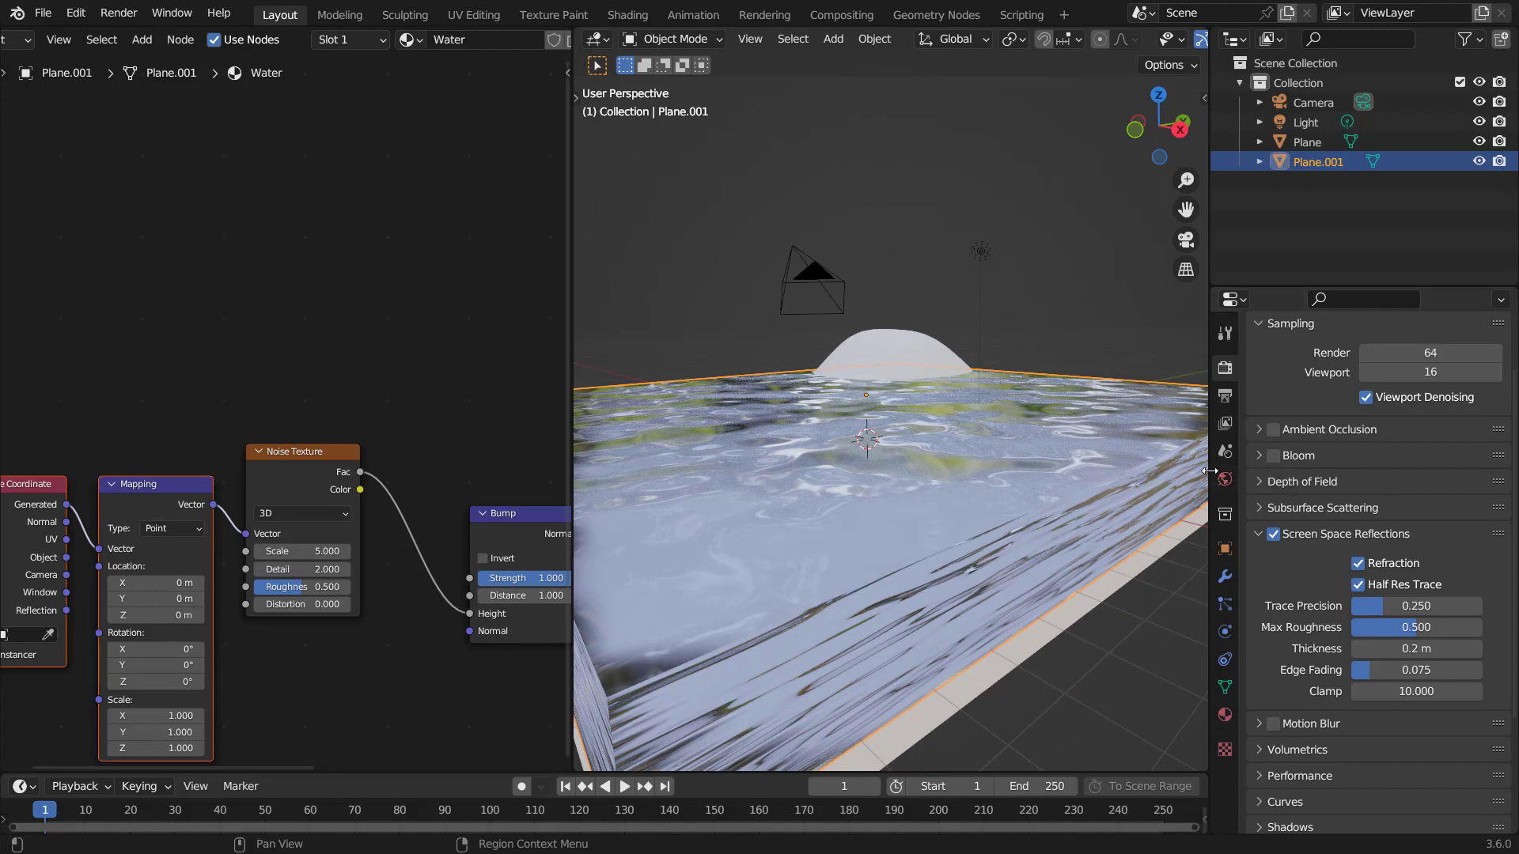
left_click_drag(1210, 471, 1399, 465)
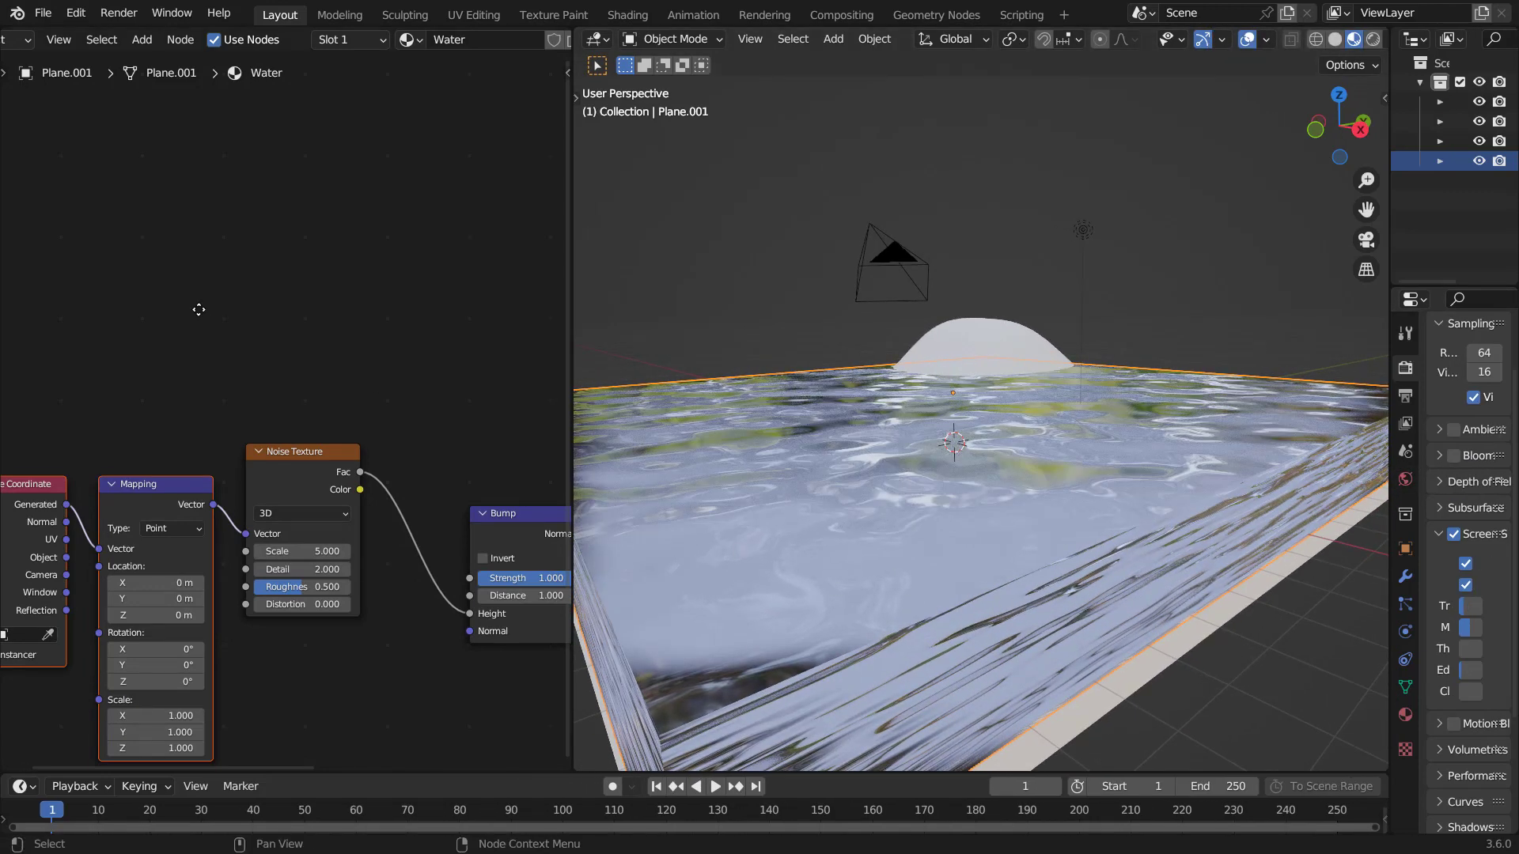
key("shift+a")
Step: Add a Separate XYZ node fed by the Mapping output and preview its Z component
type("se")
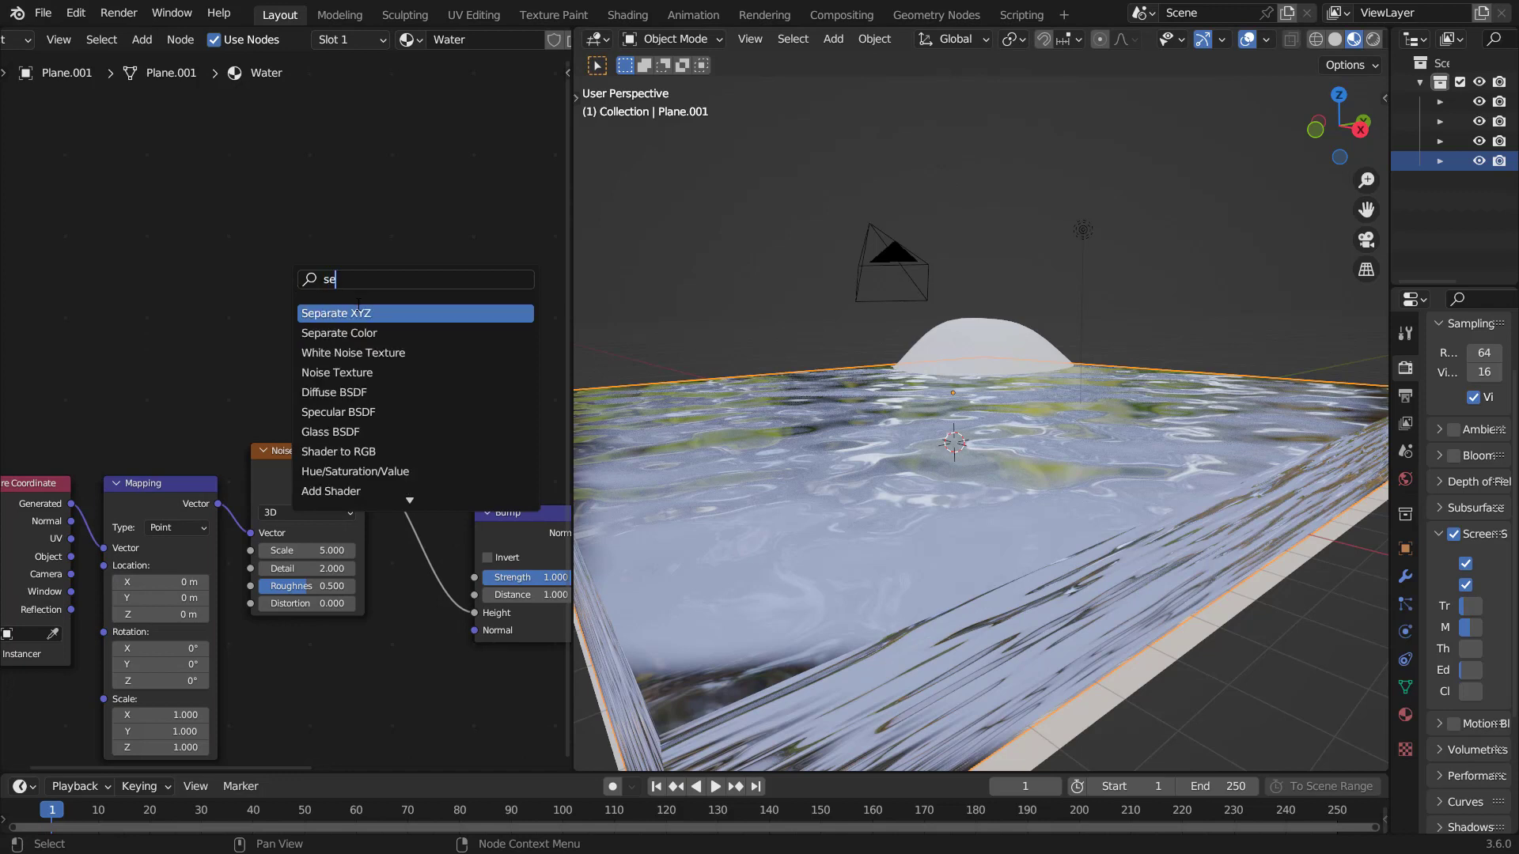
left_click(359, 310)
left_click(310, 307)
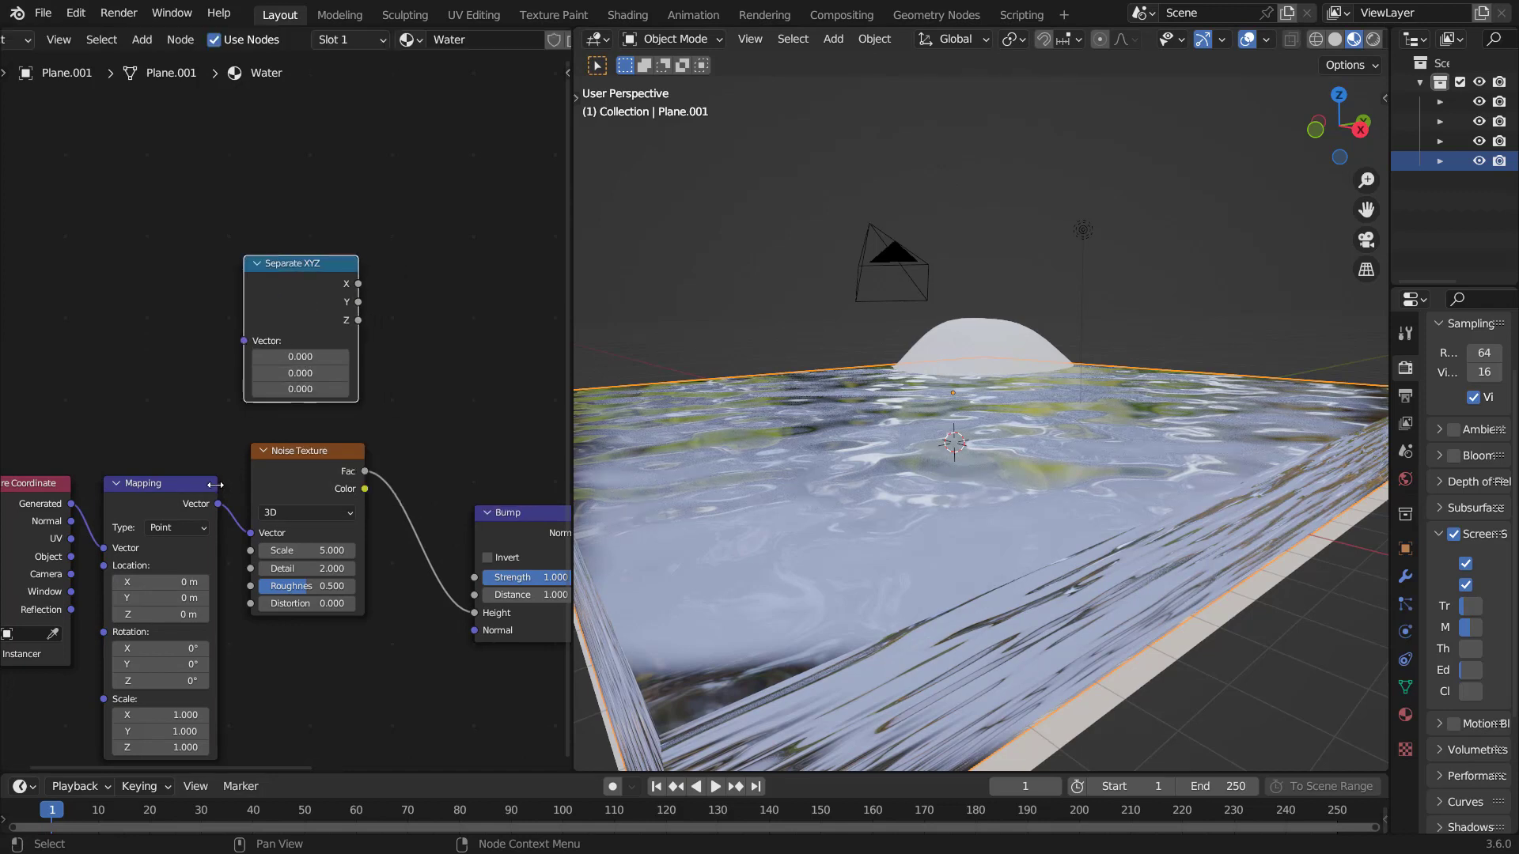
left_click_drag(218, 503, 244, 340)
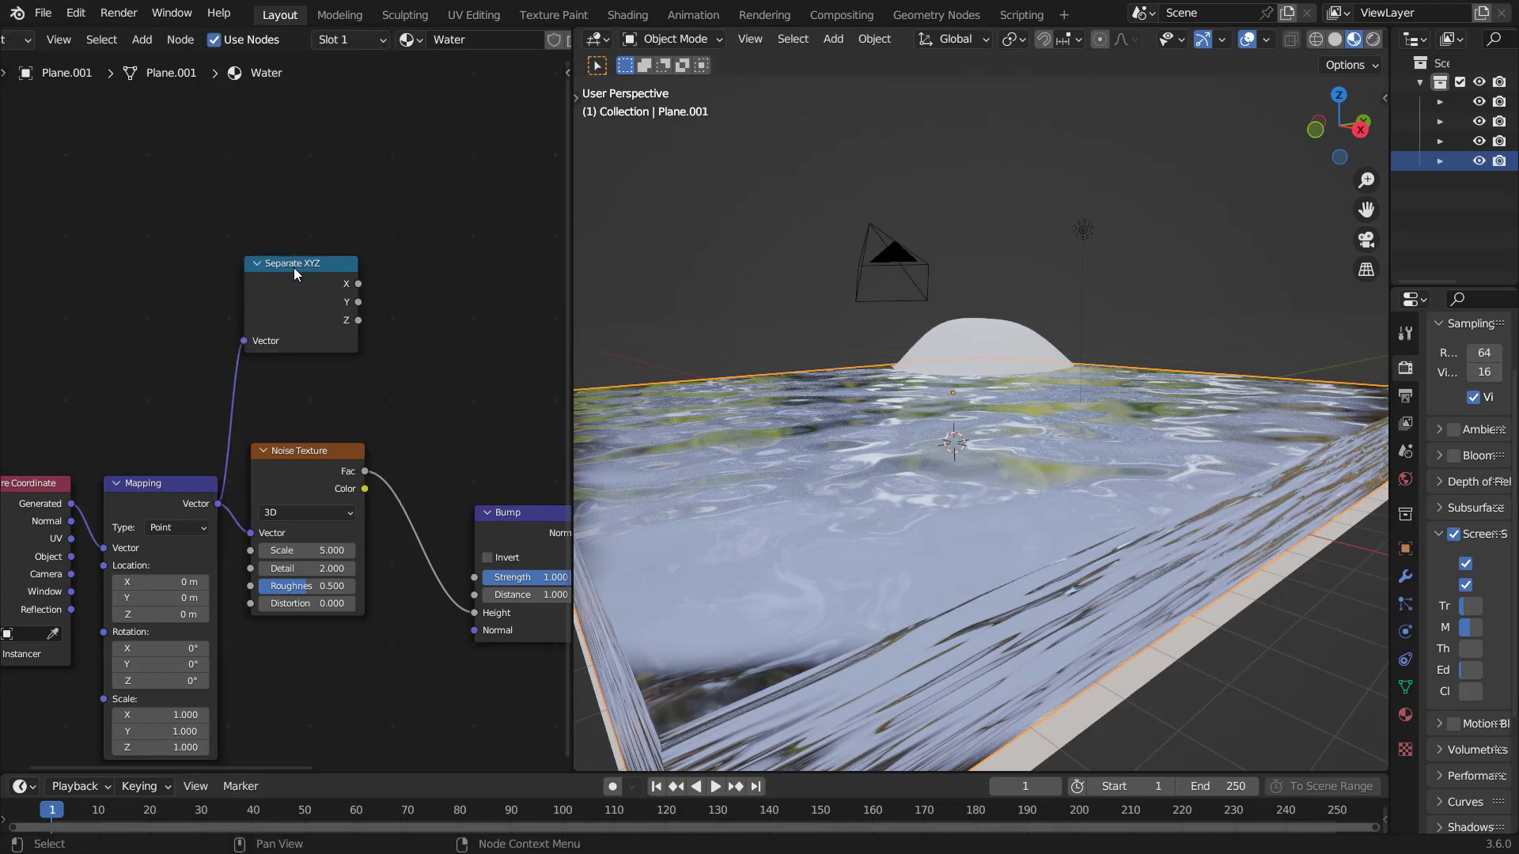
left_click(316, 269, "ctrl+shift")
left_click(315, 269, "ctrl+shift")
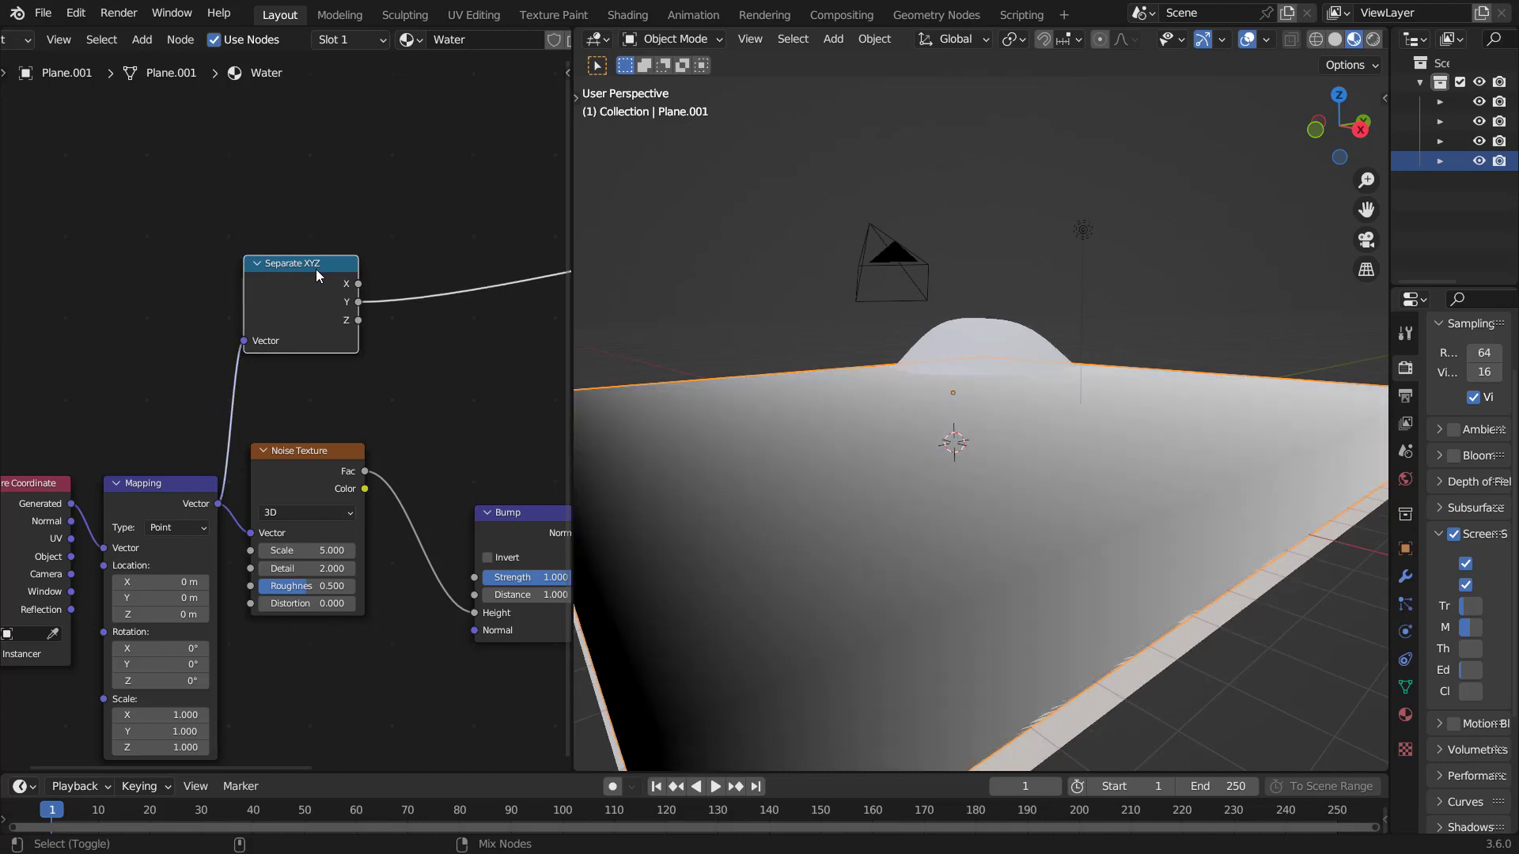
left_click(315, 269, "ctrl+shift")
Step: Add a Color Ramp node fed by the Separate XYZ Z output
scroll(885, 554, "down", 3)
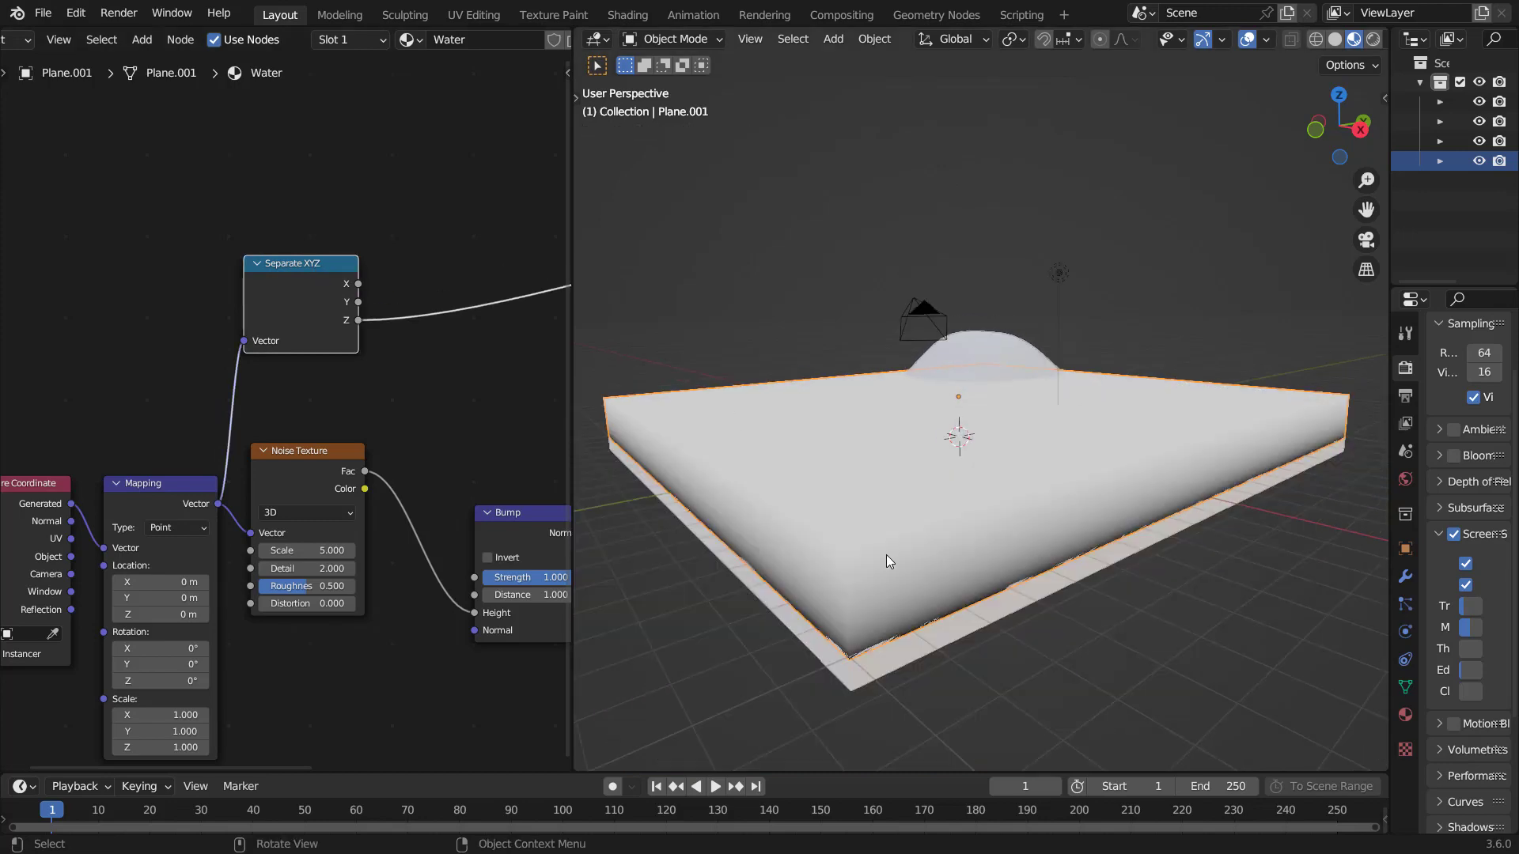
middle_click_drag(886, 554, 895, 538)
middle_click_drag(425, 401, 226, 512)
key("shift+a")
type("col")
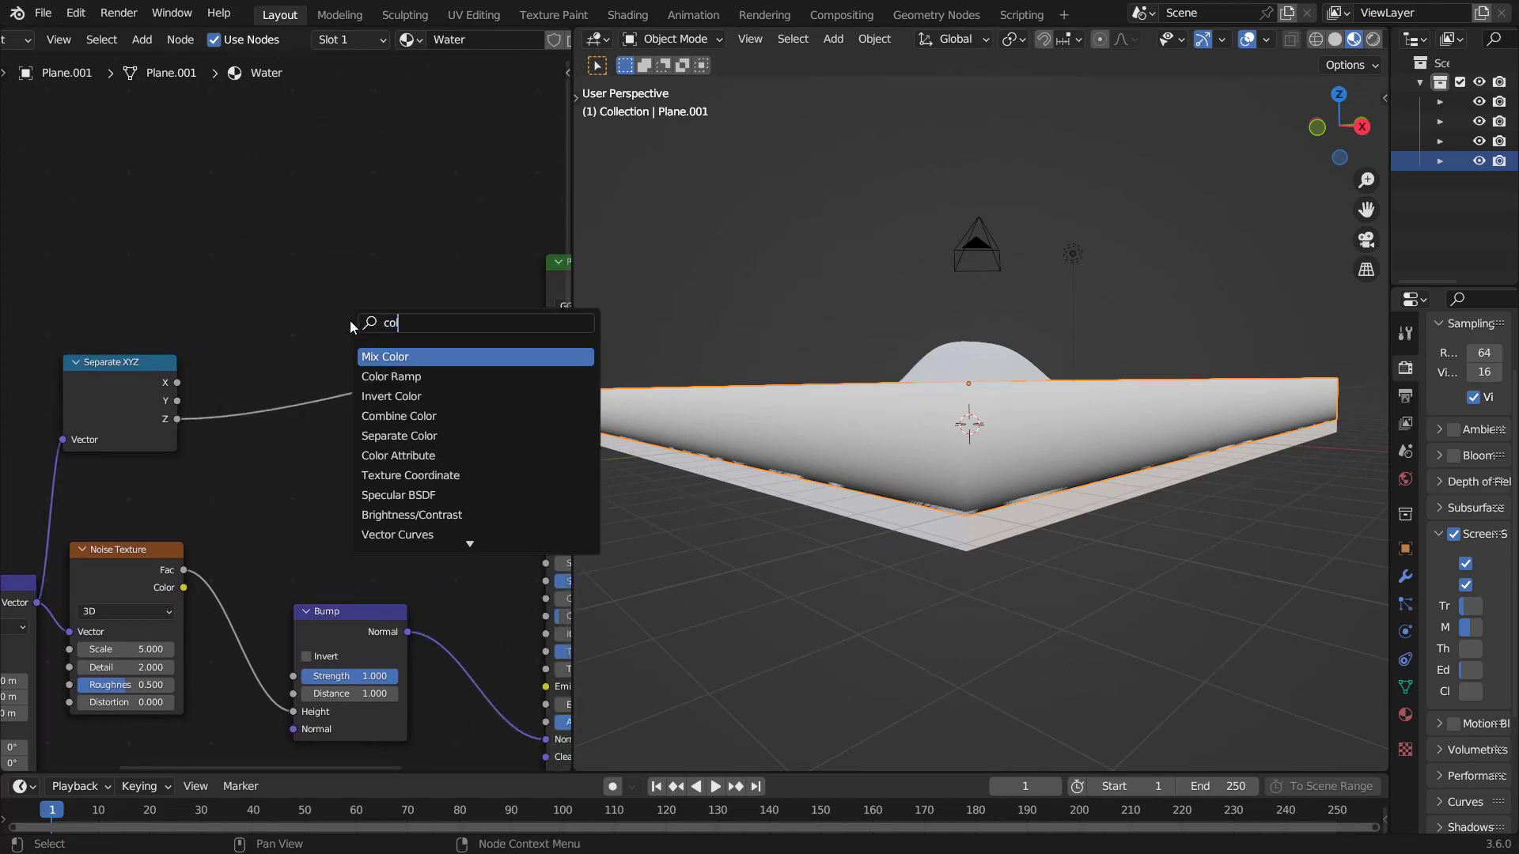
type("or")
key("Down")
key("Return")
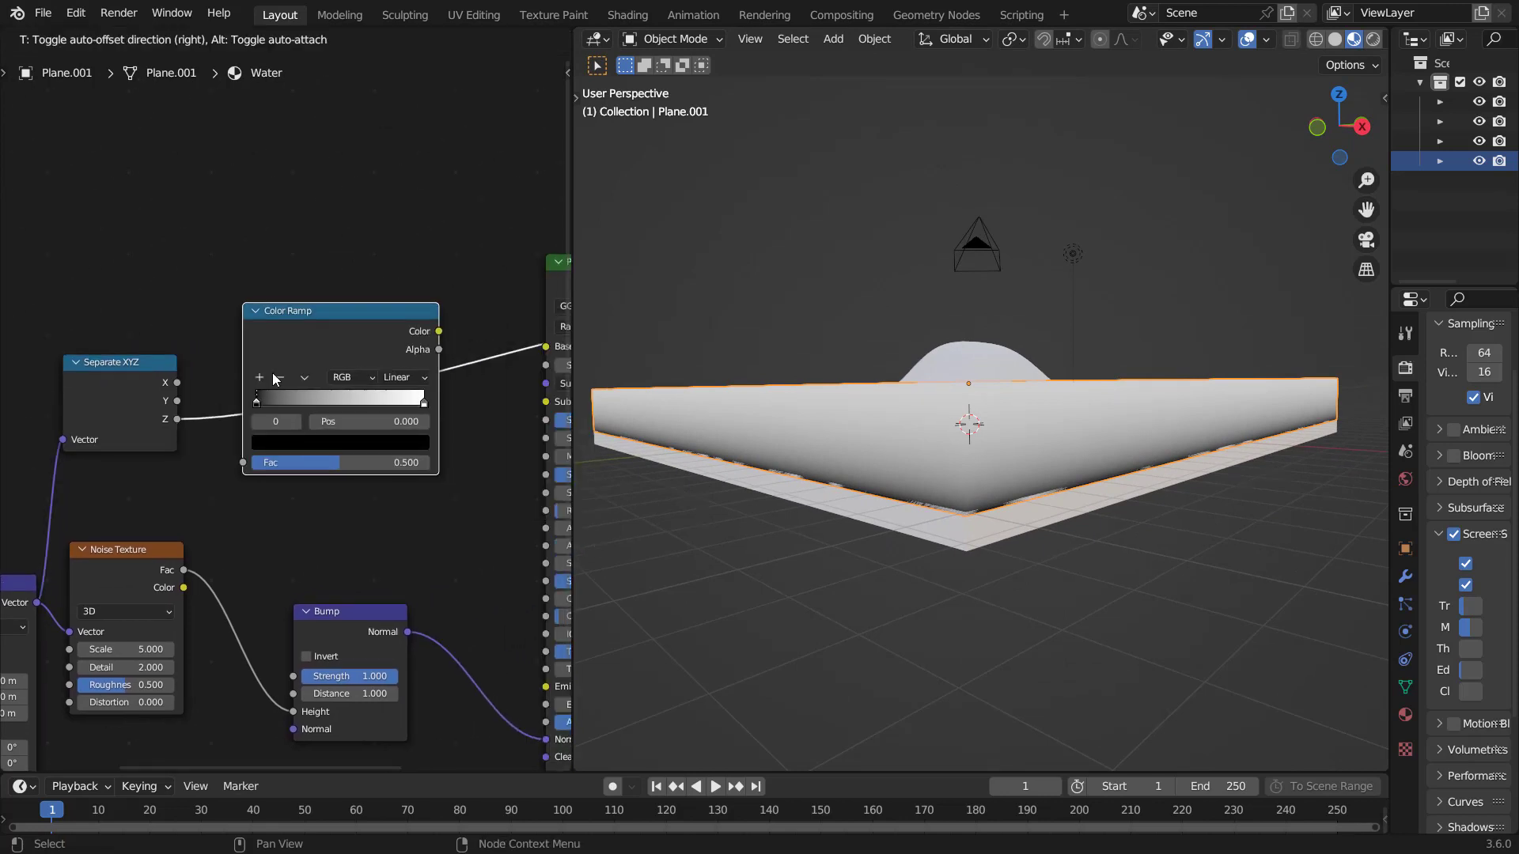
left_click(273, 379)
Step: Slide the Color Ramp's black stop right to about 0.978
left_click_drag(256, 404, 425, 412)
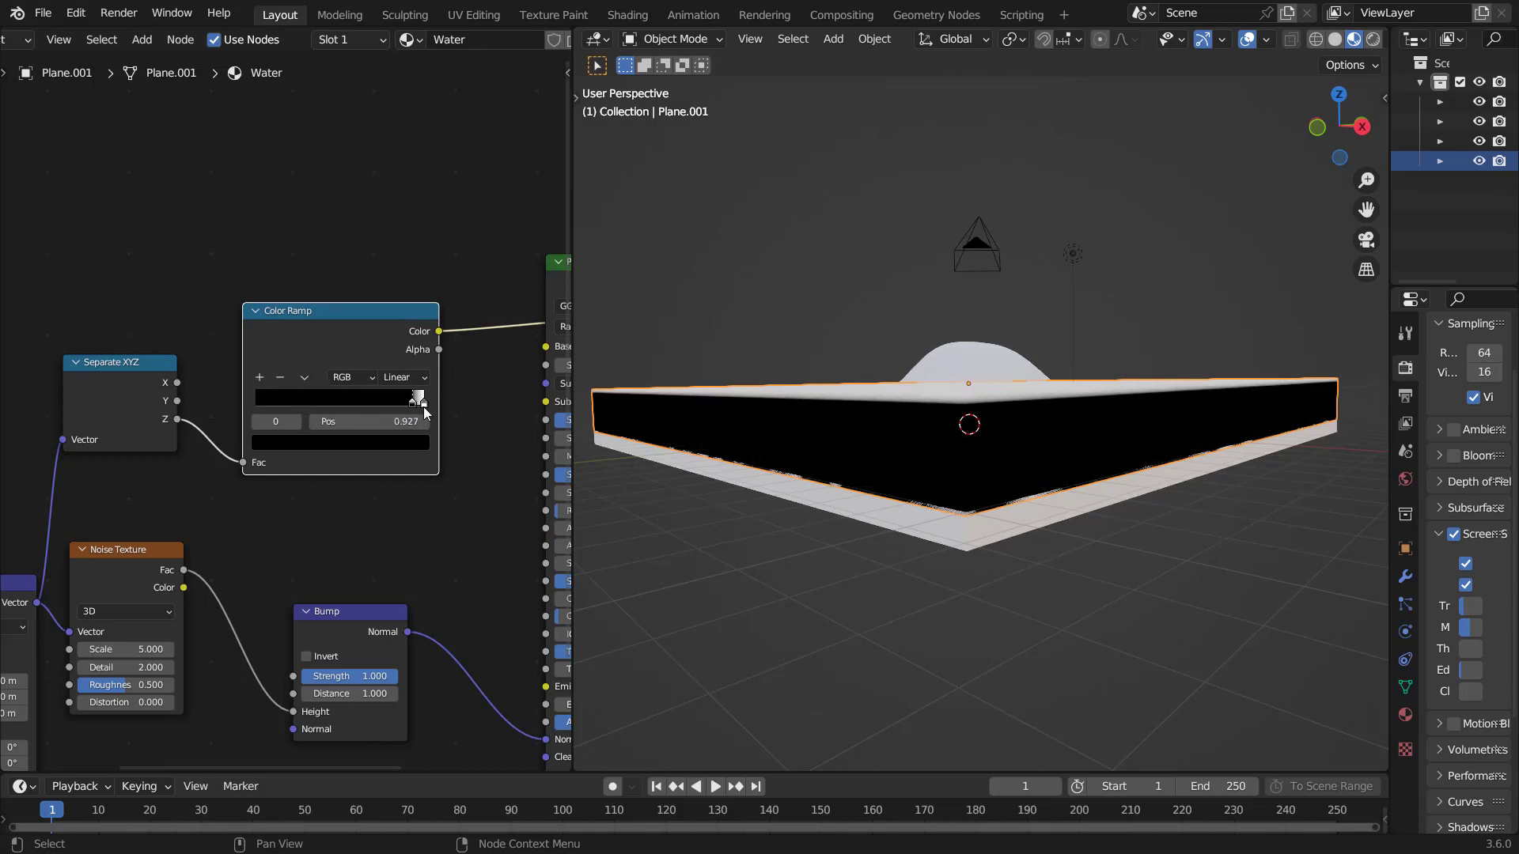
scroll(1127, 538, "up", 3)
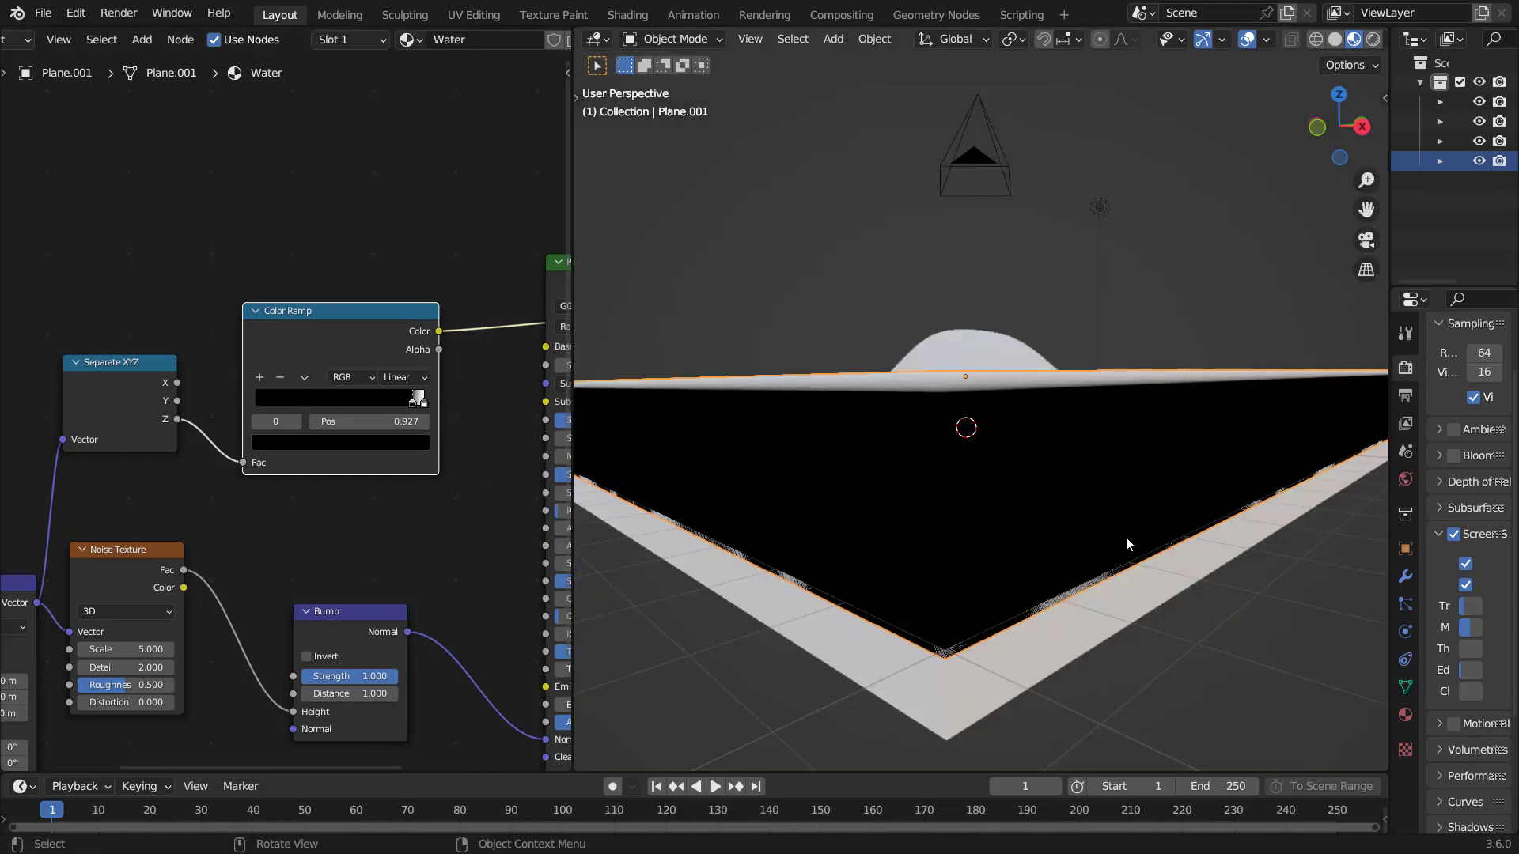
middle_click_drag(1126, 538, 1123, 542)
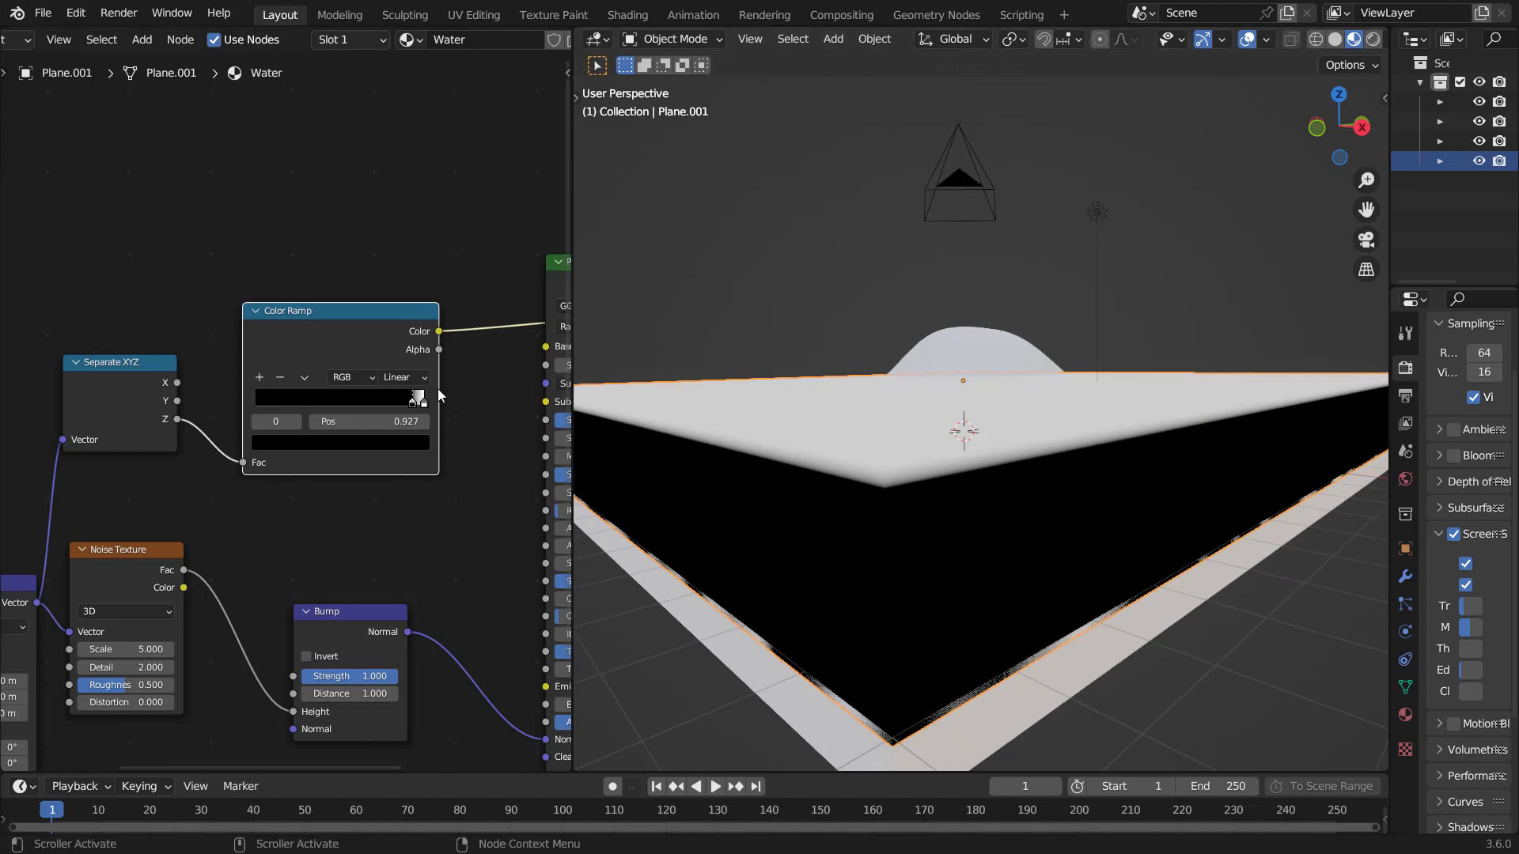
scroll(464, 433, "up", 4)
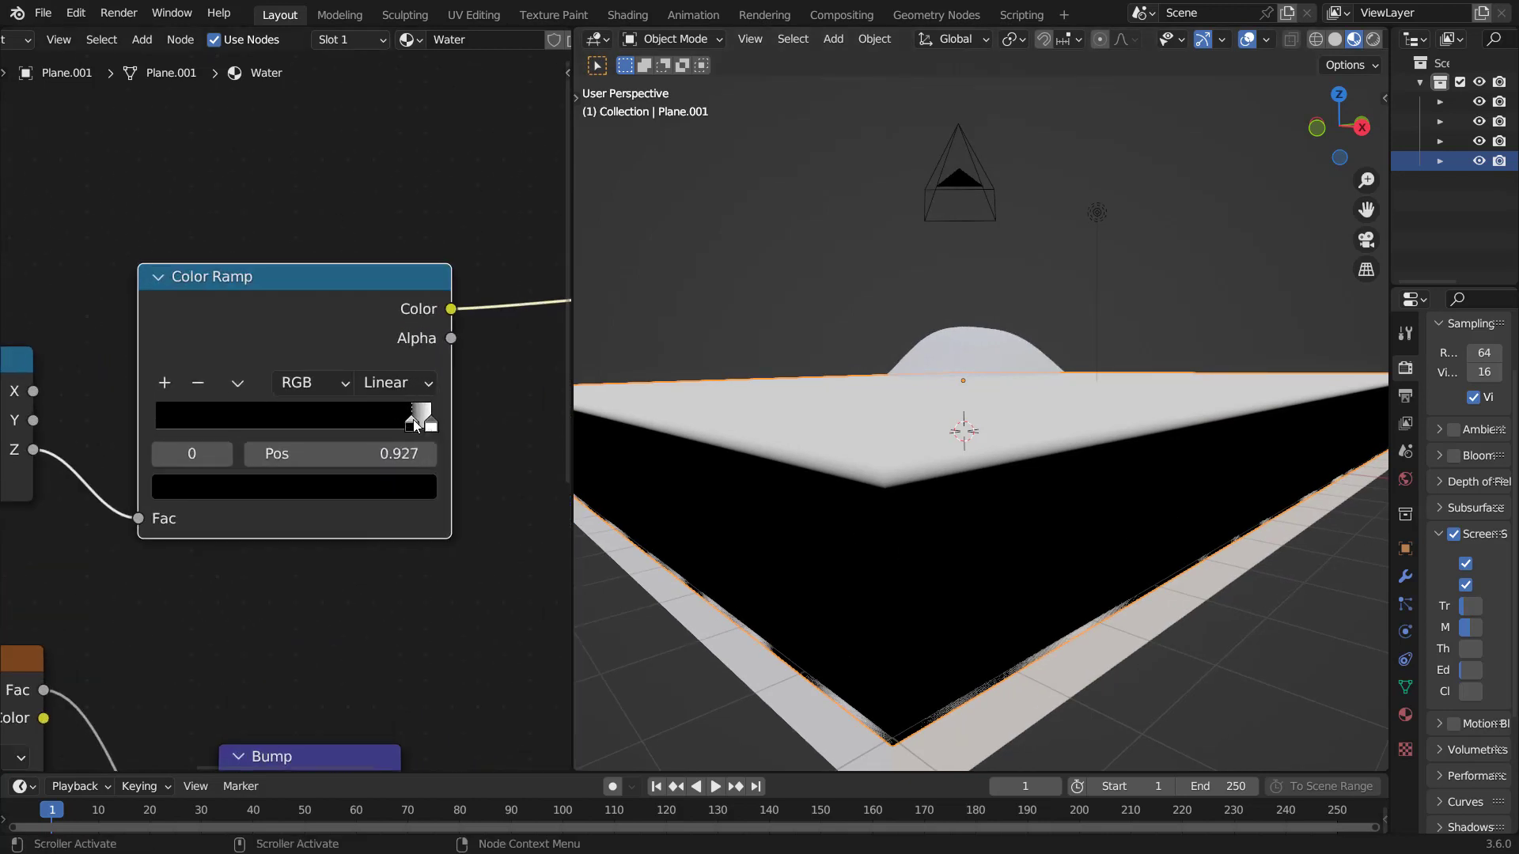
left_click_drag(412, 424, 428, 426)
scroll(440, 519, "down", 3)
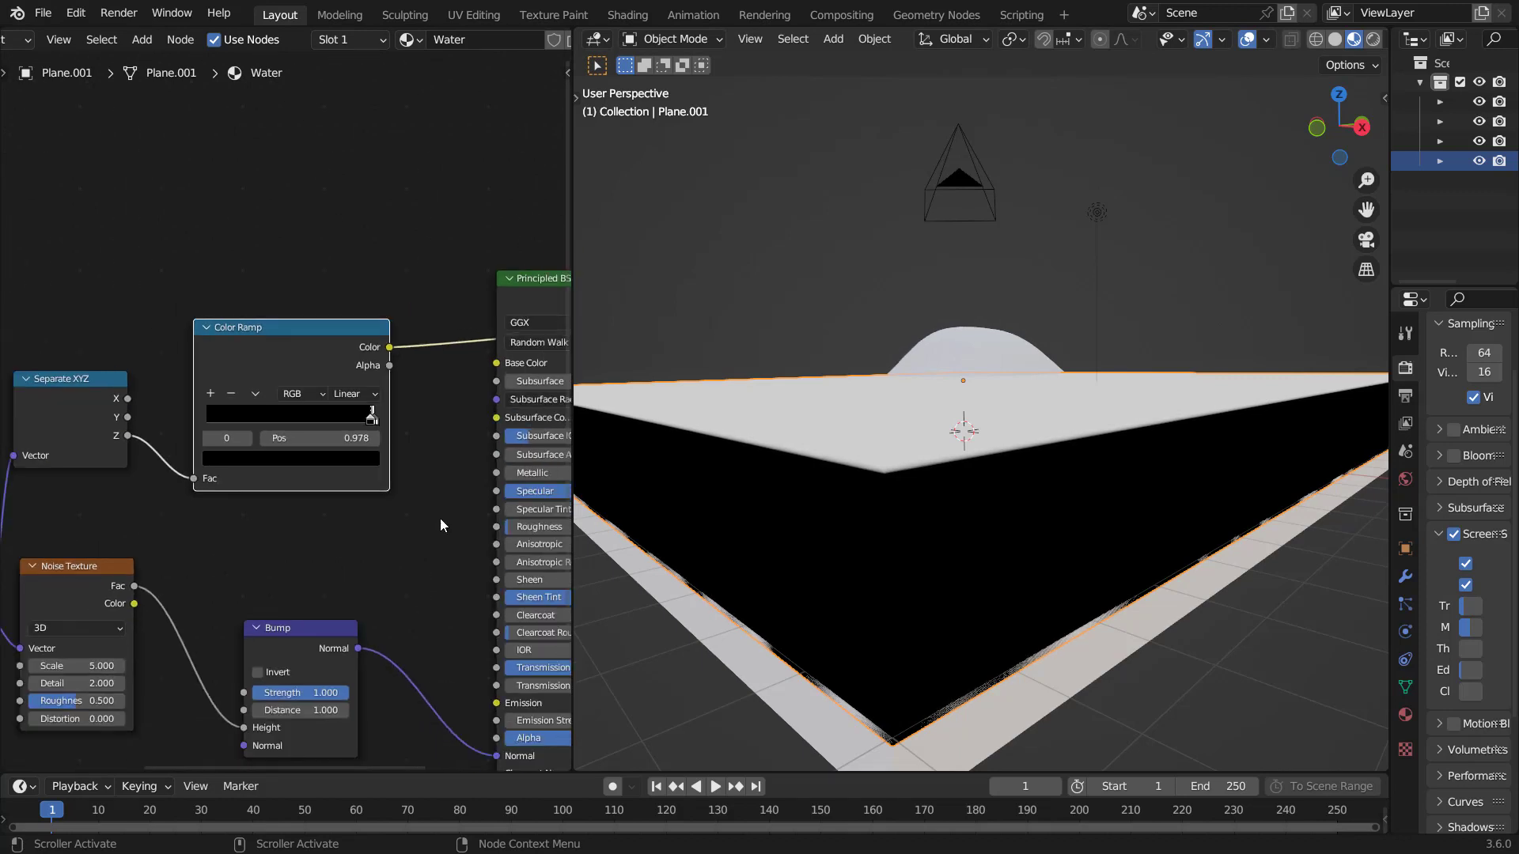
Step: Rearrange the Principled BSDF, Bump and Noise nodes, then preview the Noise Texture on the water
middle_click_drag(363, 518, 14, 487)
left_click_drag(243, 288, 439, 454)
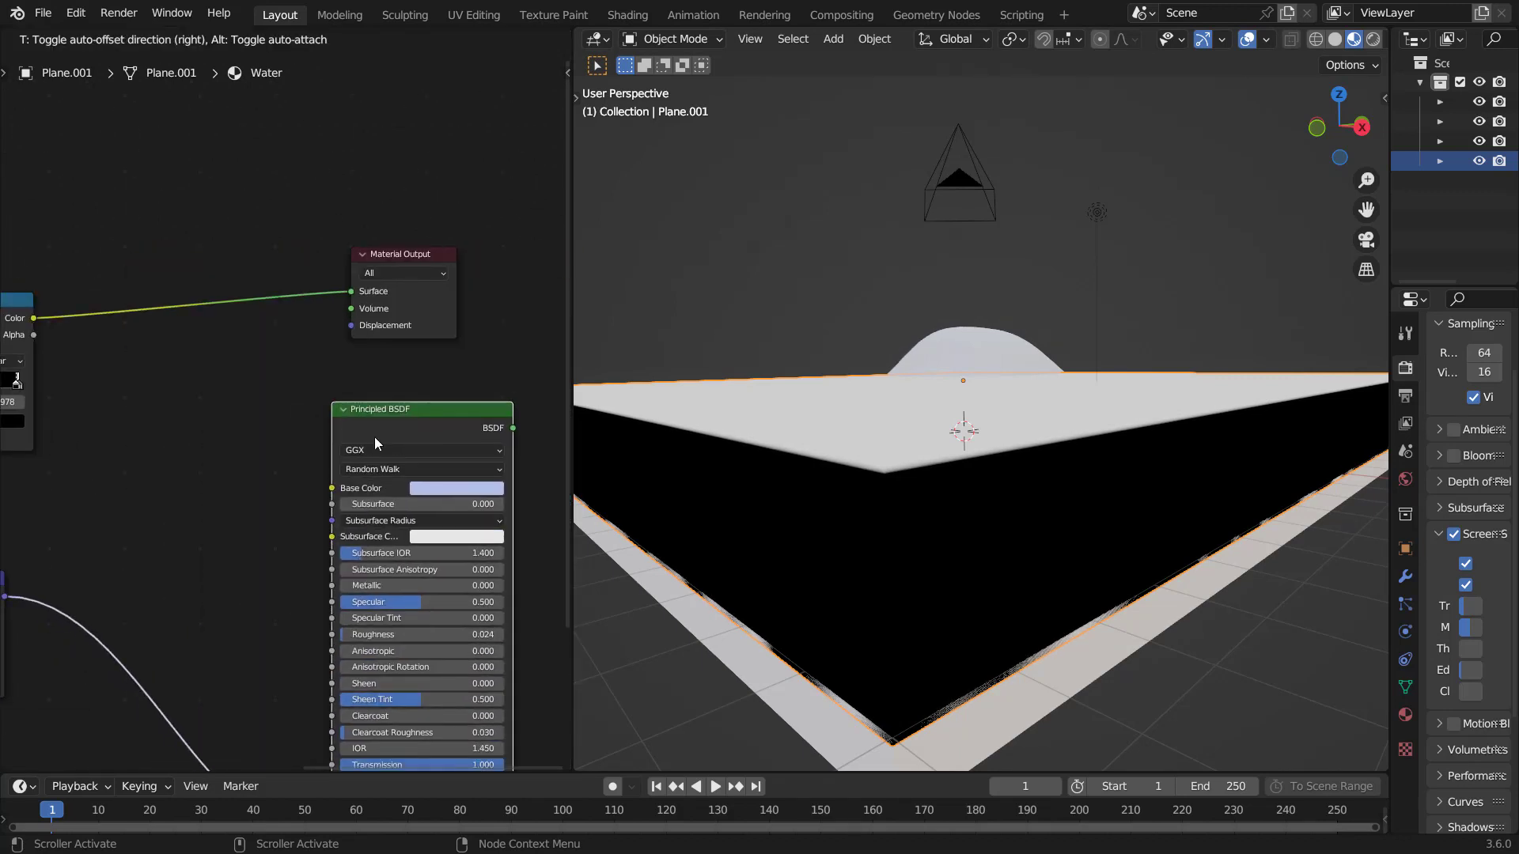
middle_click_drag(189, 476, 482, 410)
left_click_drag(210, 511, 406, 575)
left_click_drag(60, 454, 252, 472)
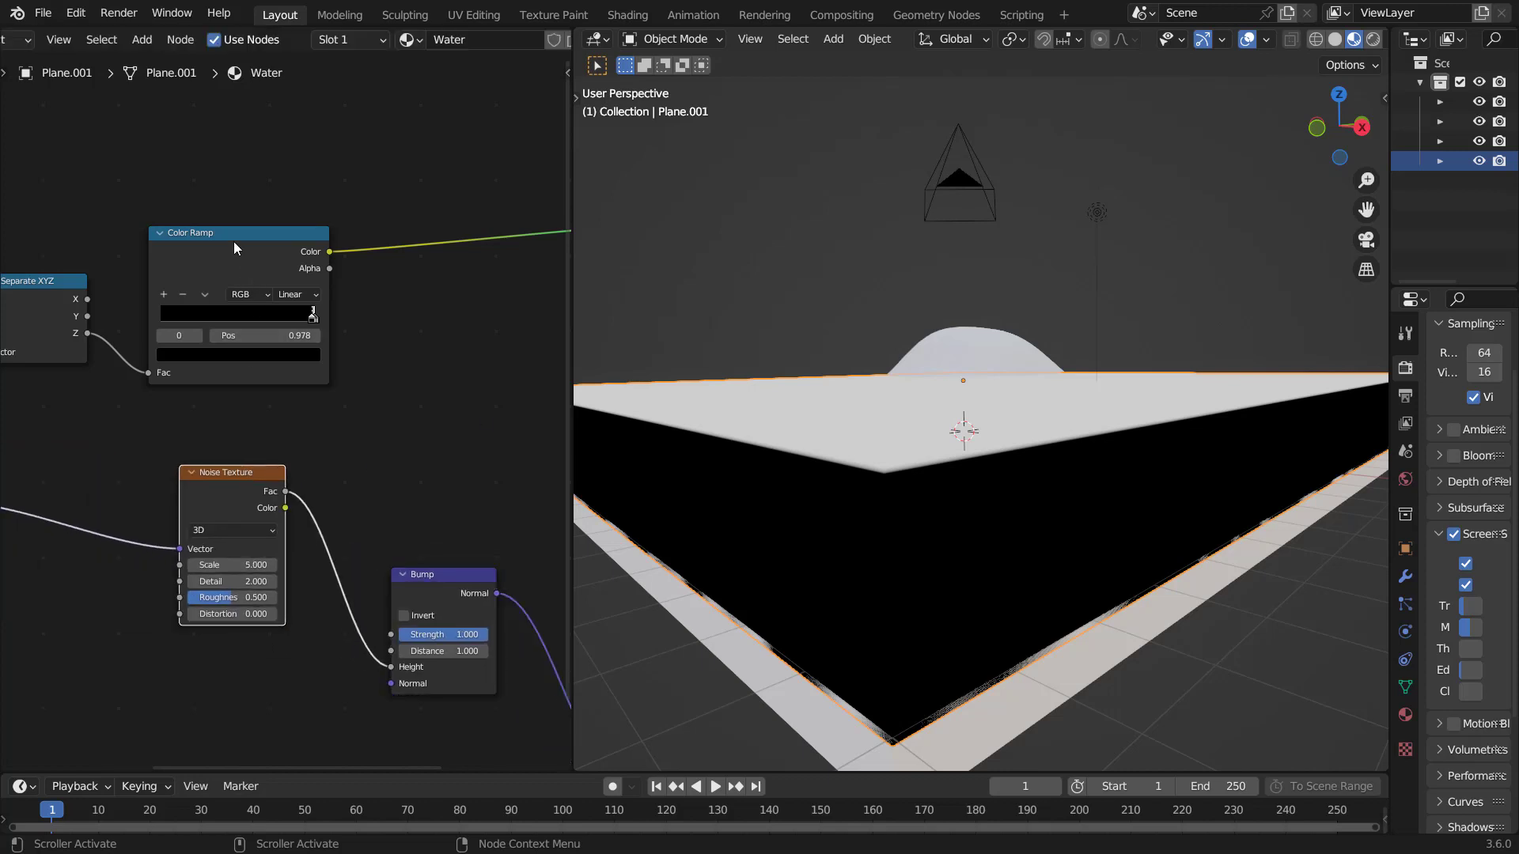
left_click(235, 475, "ctrl+shift")
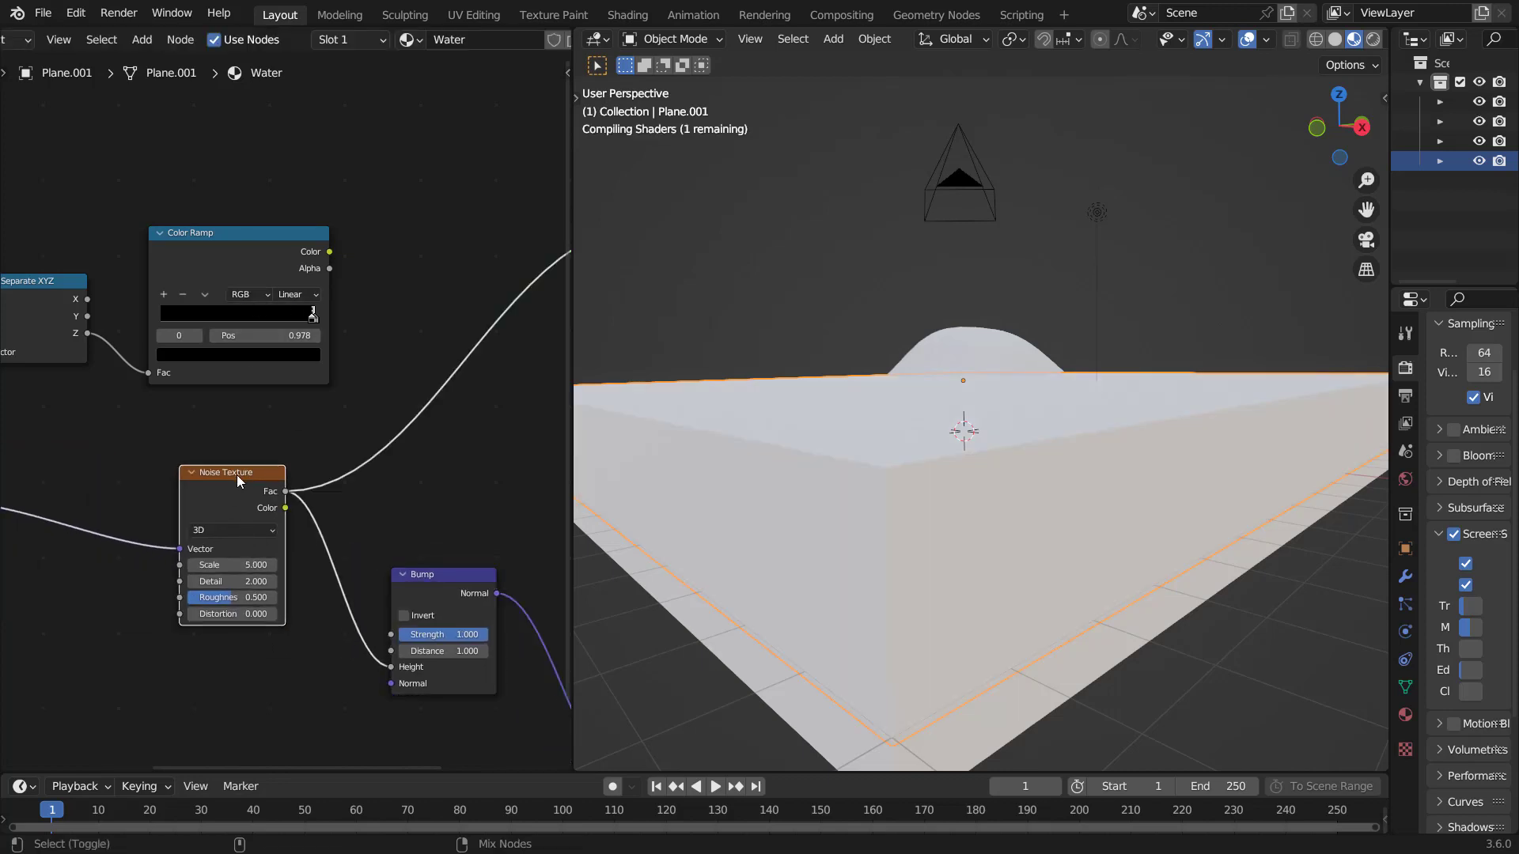
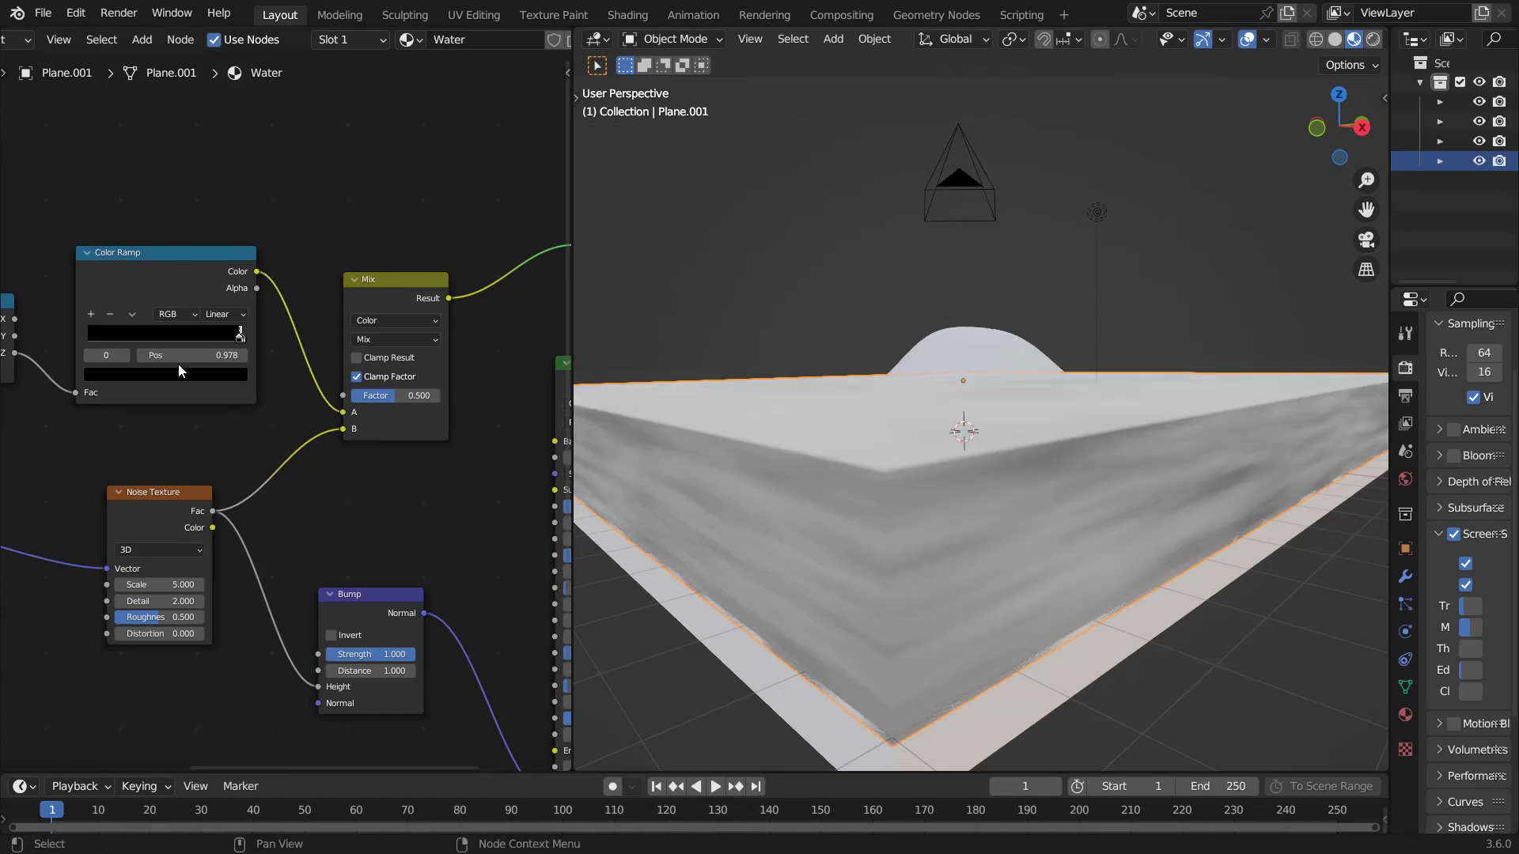
Step: Bring the Mix node into view and open its blending-mode list
scroll(408, 451, "up", 3)
mouse_move(413, 449)
middle_mouse_down()
mouse_move(396, 448)
mouse_move(414, 443)
middle_mouse_up()
left_click(402, 327)
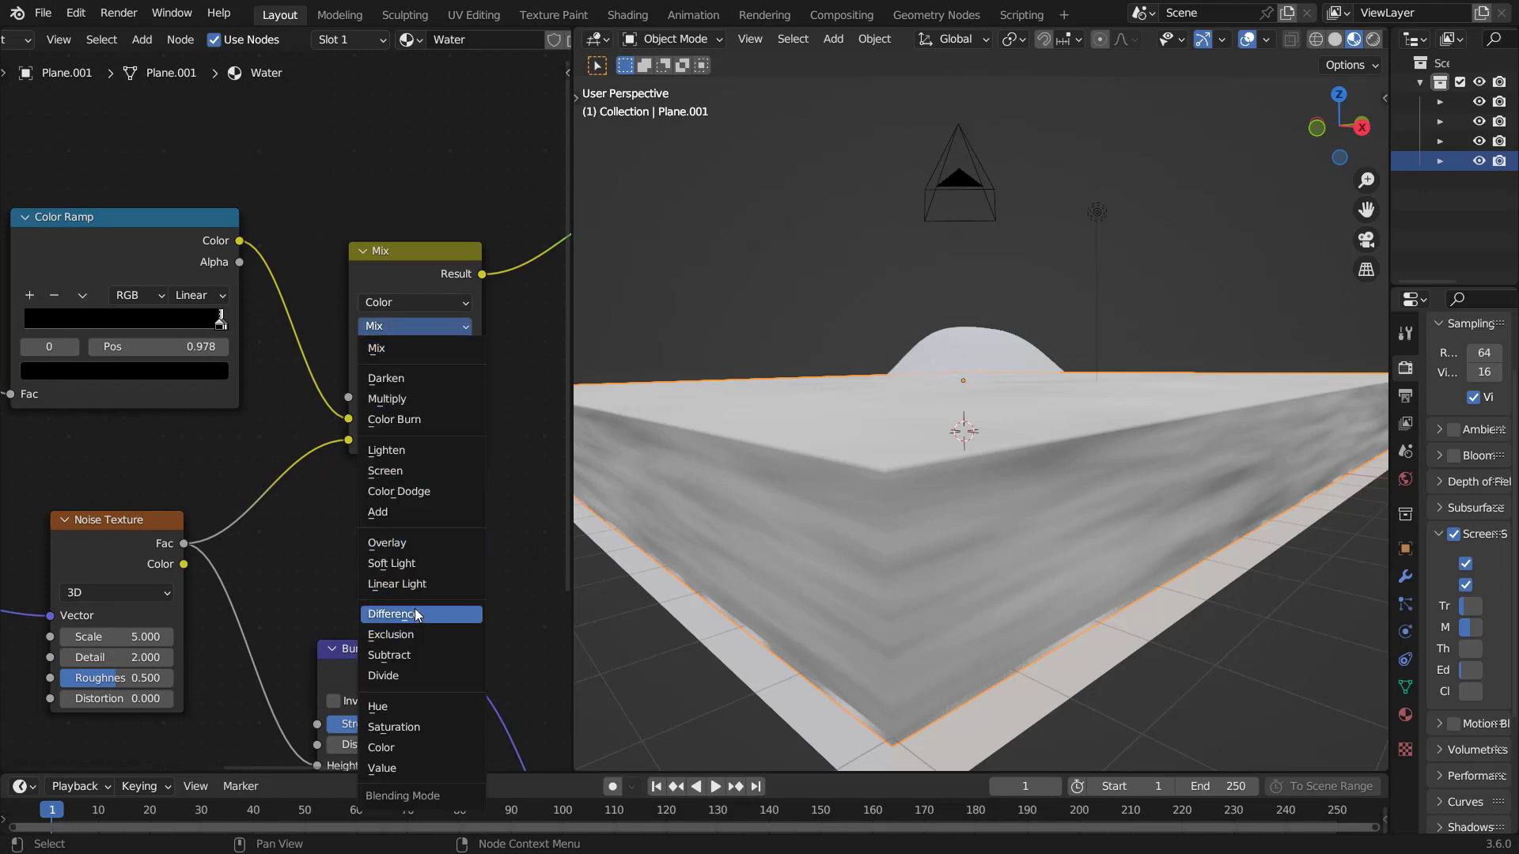
Step: Set the Mix node to Multiply at factor 1.000 and preview its result on the water
left_click(405, 398)
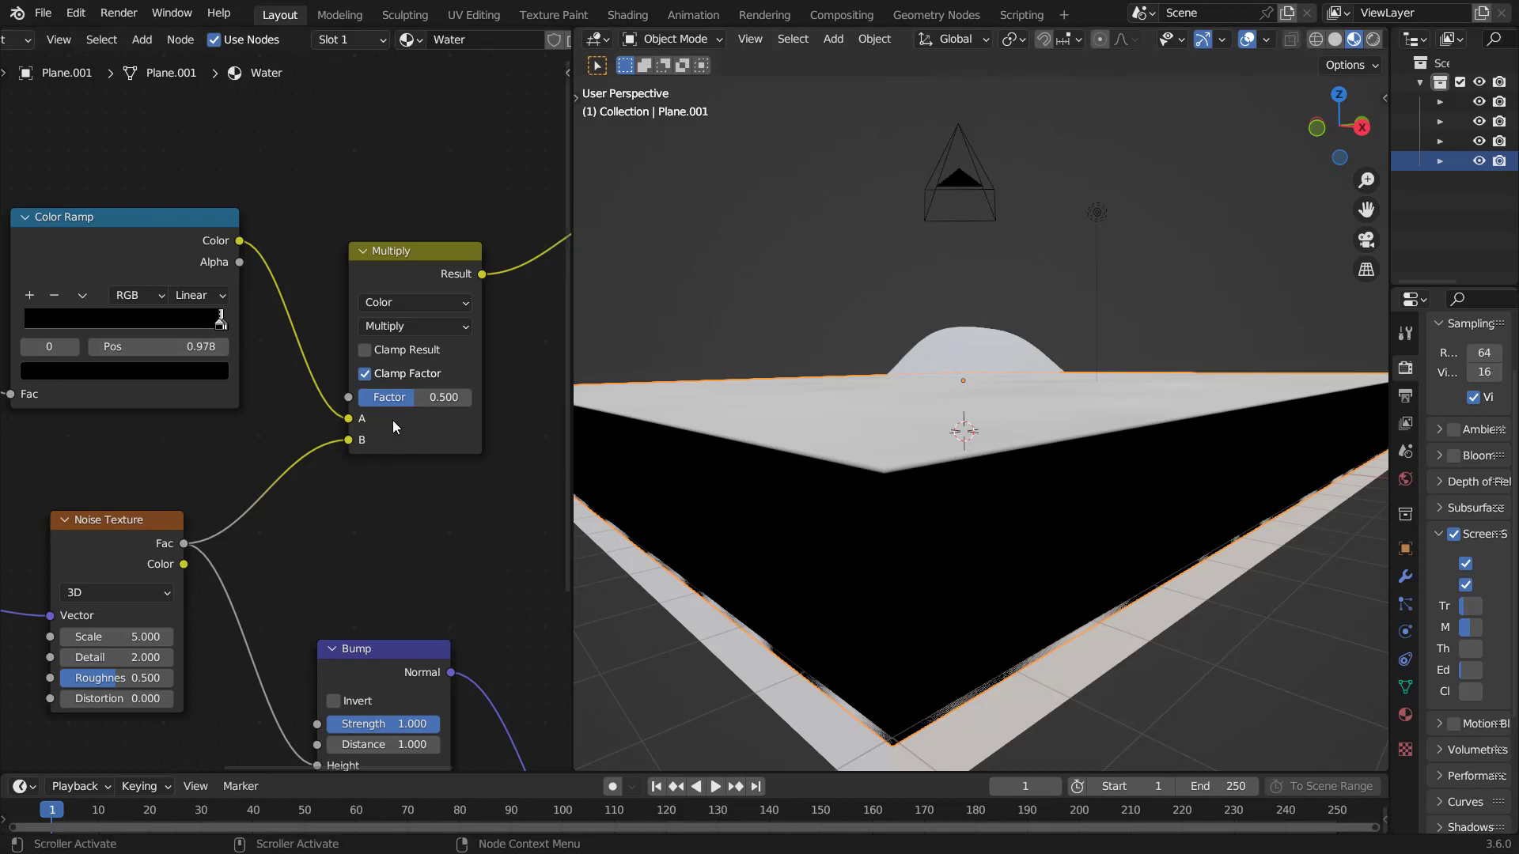
left_click_drag(397, 401, 459, 402)
middle_click_drag(977, 480, 975, 492)
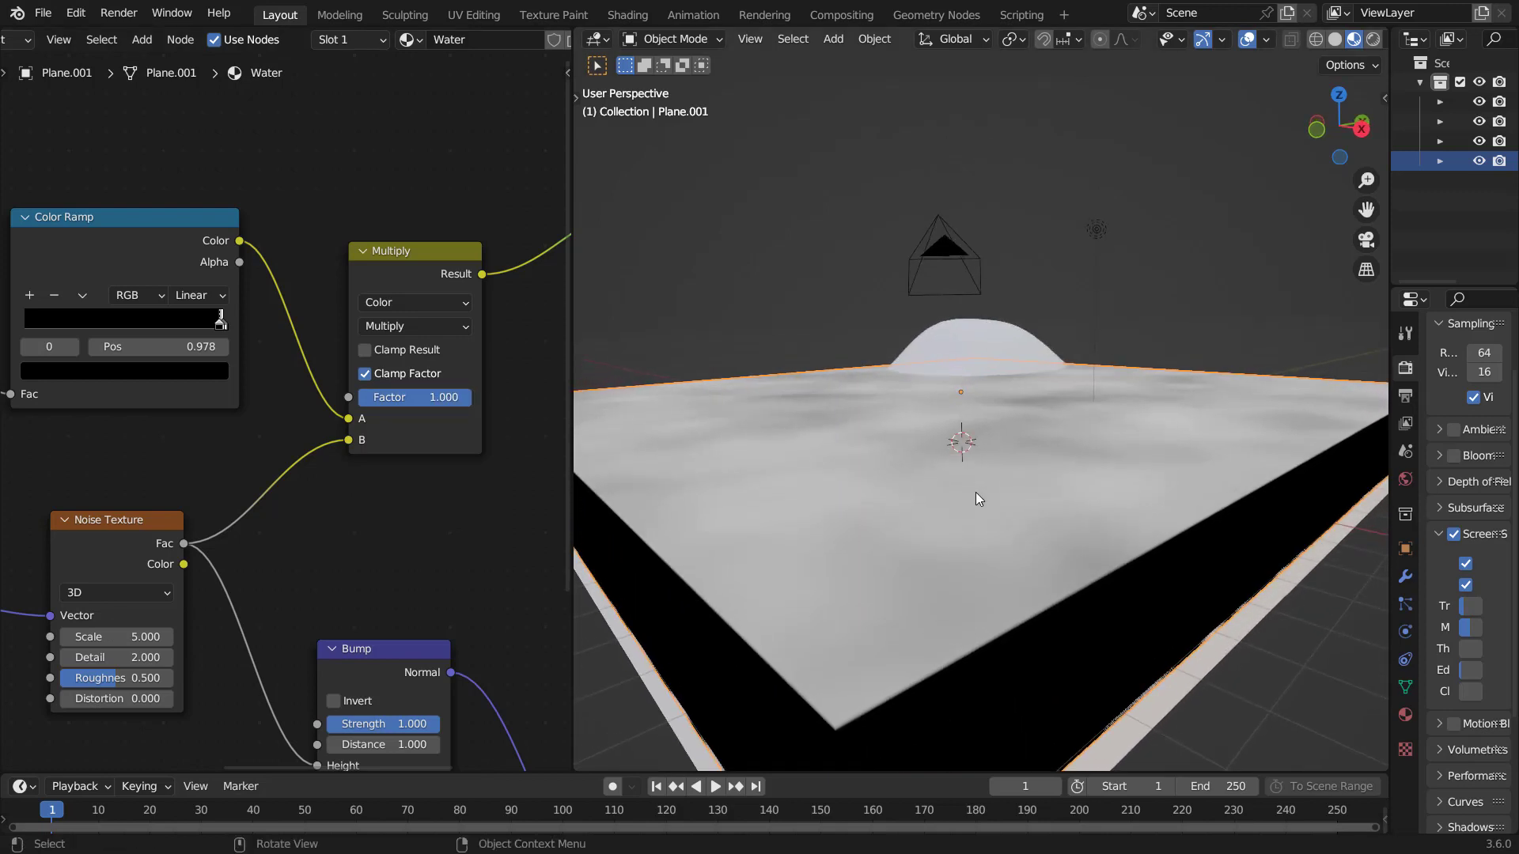
scroll(975, 492, "down", 3)
left_click(163, 225, "ctrl+shift")
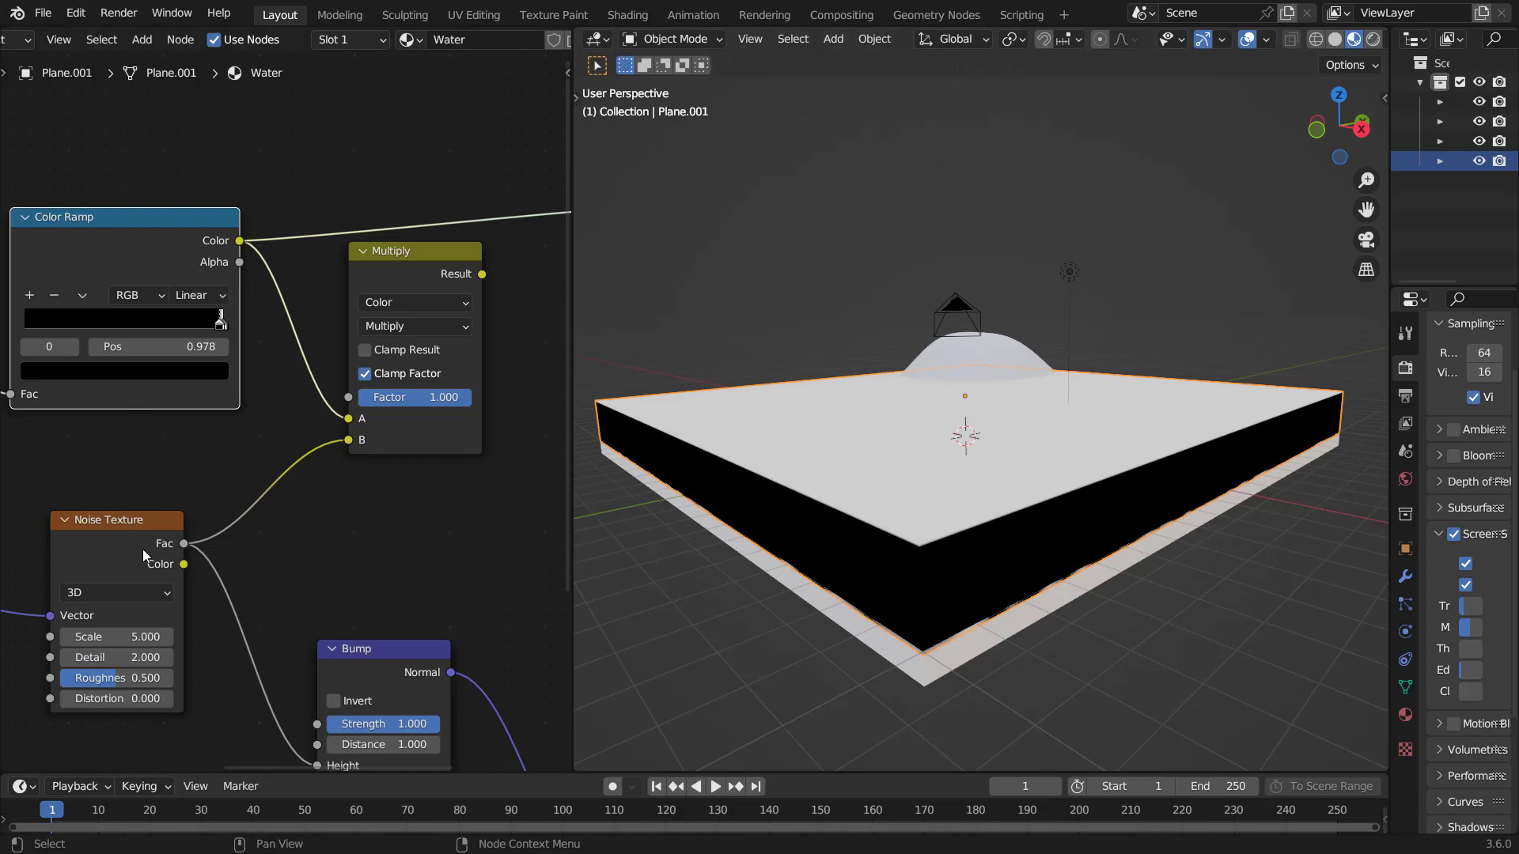
left_click(441, 268, "ctrl+shift")
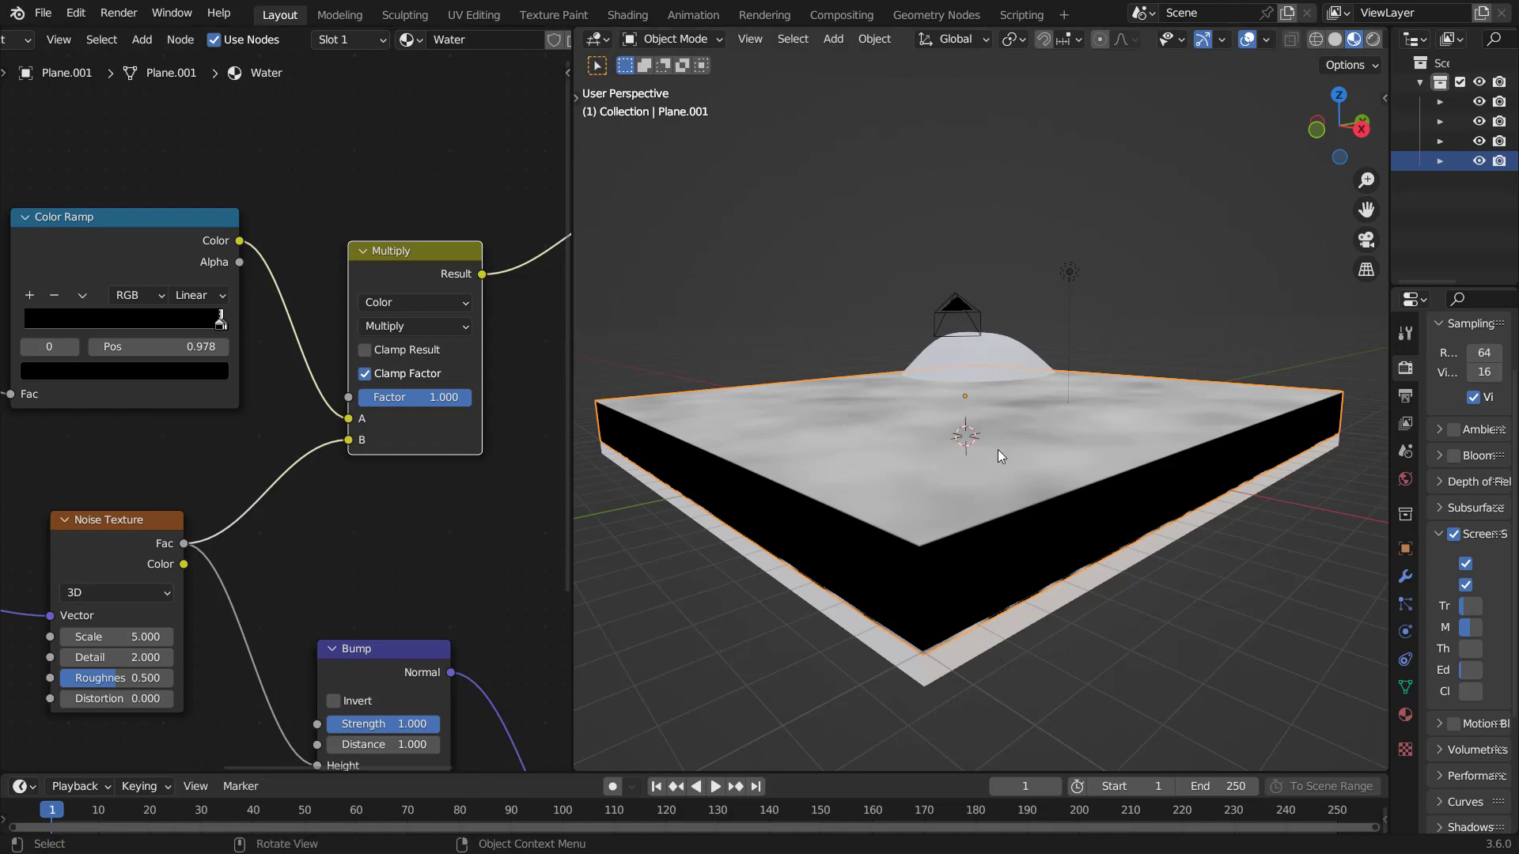
Step: Link the Multiply result into the Bump node's Height input
mouse_move(984, 505)
middle_mouse_down()
mouse_move(985, 519)
mouse_move(976, 451)
mouse_move(963, 483)
middle_mouse_up()
scroll(955, 524, "up", 2)
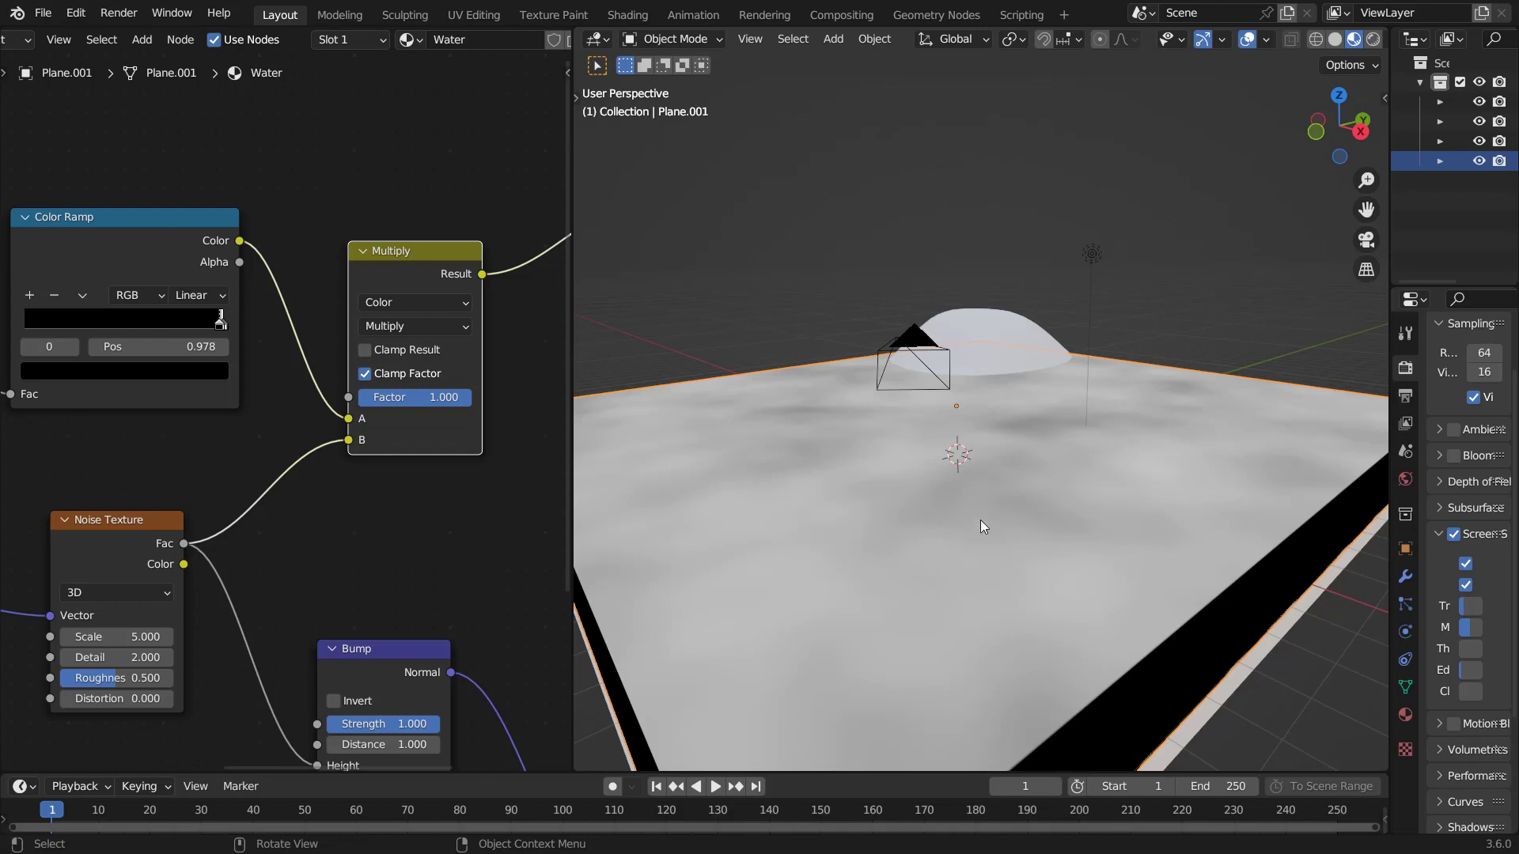
scroll(979, 520, "down", 4)
scroll(443, 526, "down", 2)
middle_click_drag(435, 522, 283, 476)
left_click_drag(291, 256, 160, 638)
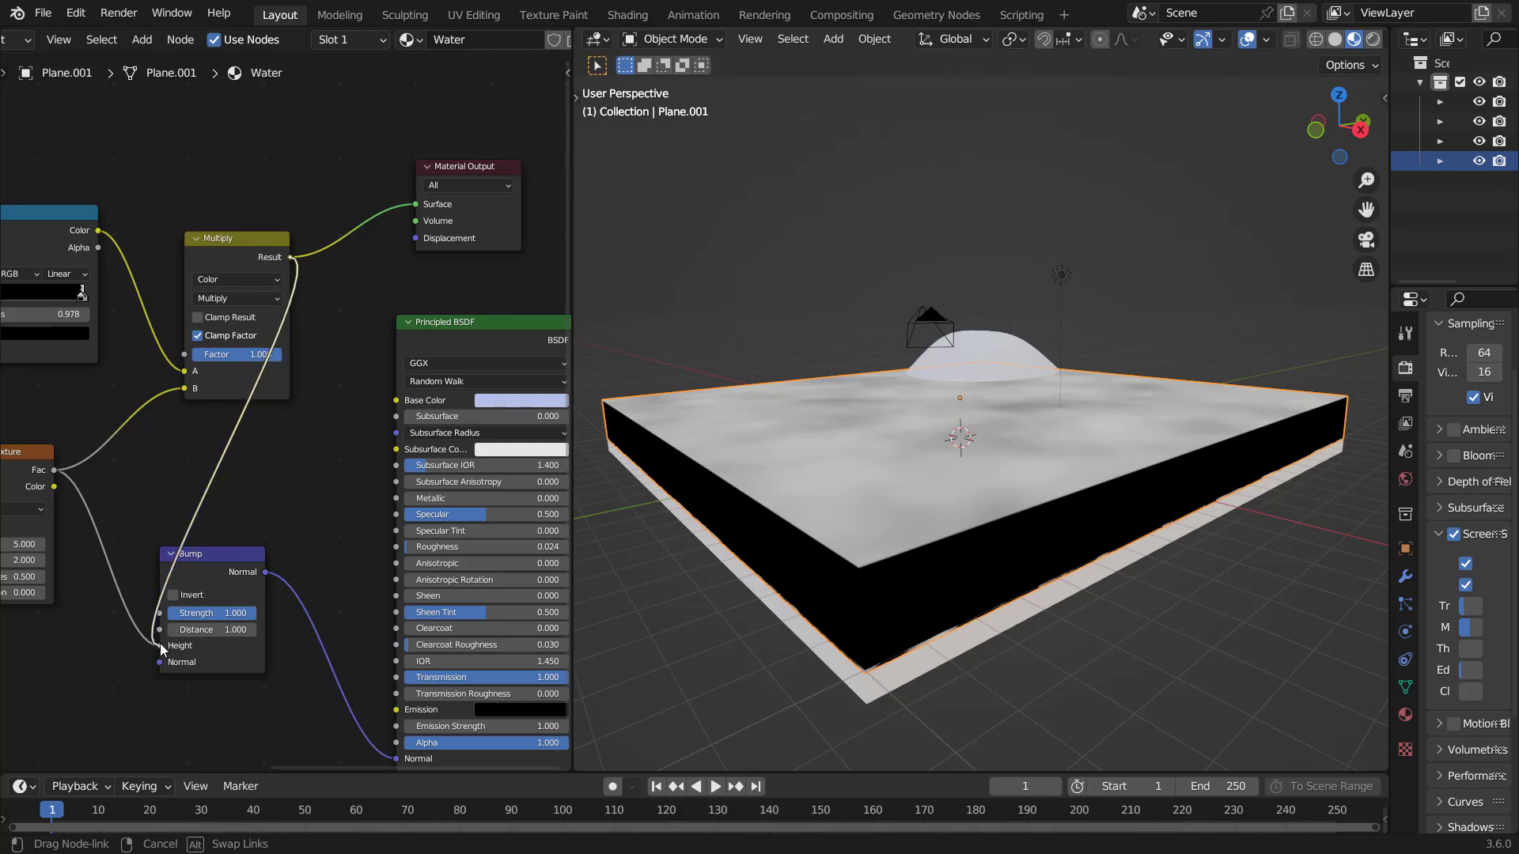
Step: Reconnect the Principled BSDF to Material Output Surface and place the output node beside it
left_click(482, 324, "ctrl+shift")
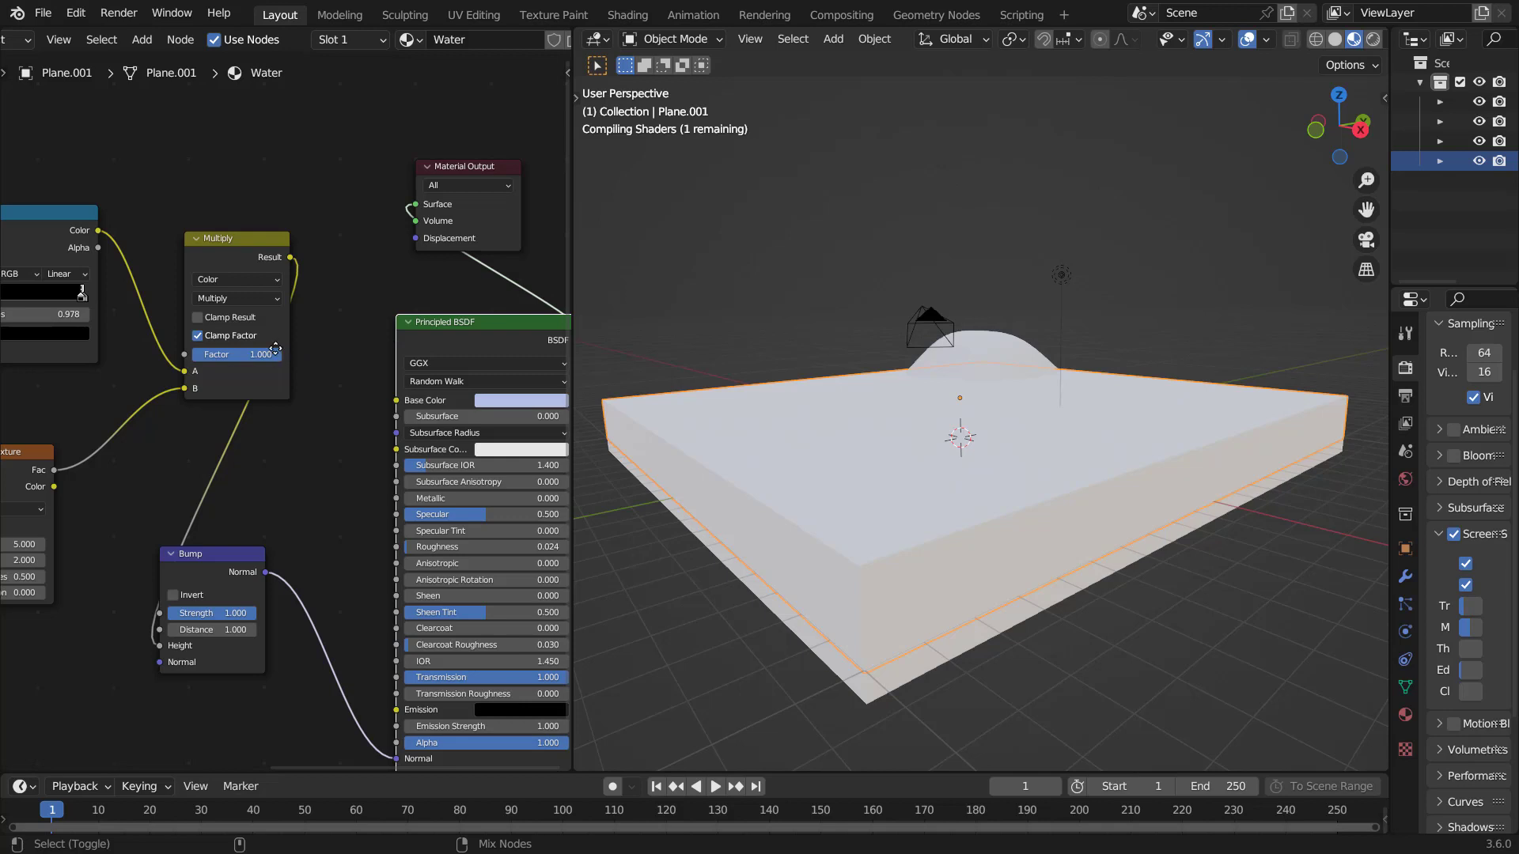
middle_click_drag(489, 312, 275, 348)
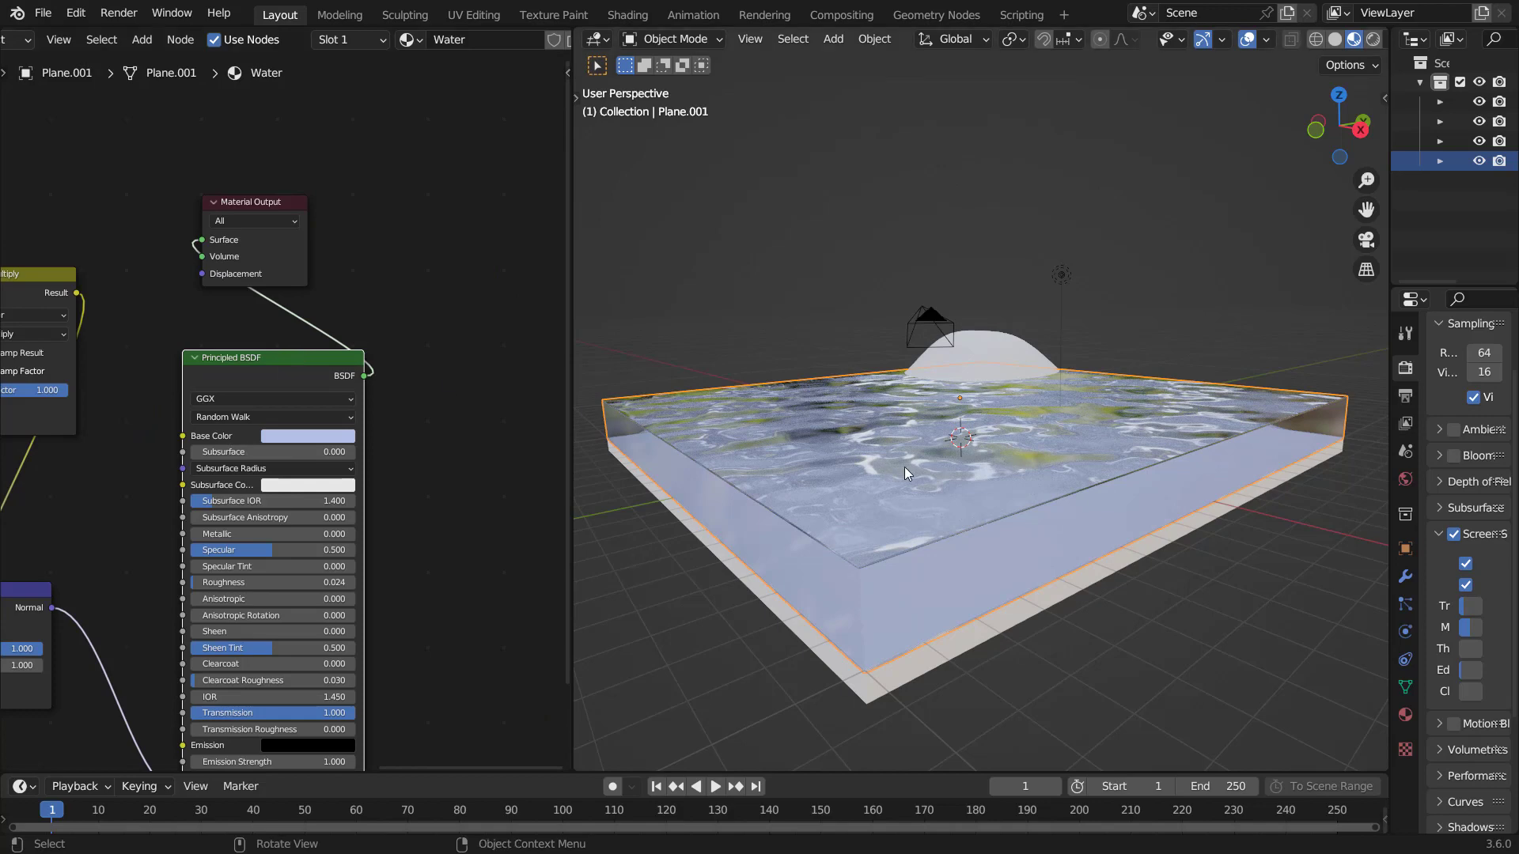
middle_click_drag(904, 466, 918, 462)
left_click_drag(246, 206, 514, 383)
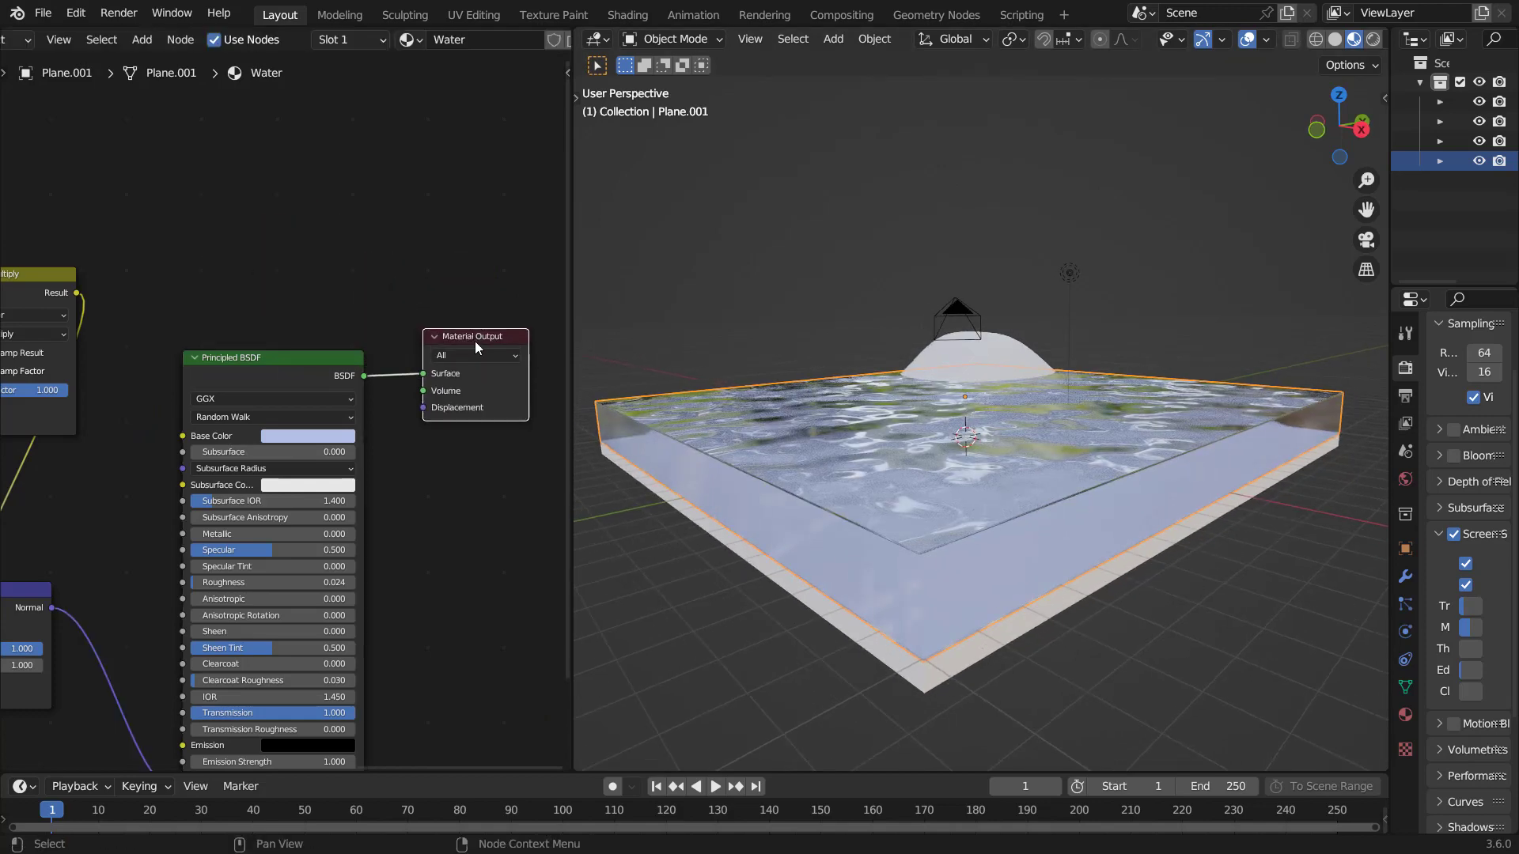
middle_click_drag(969, 473, 999, 463)
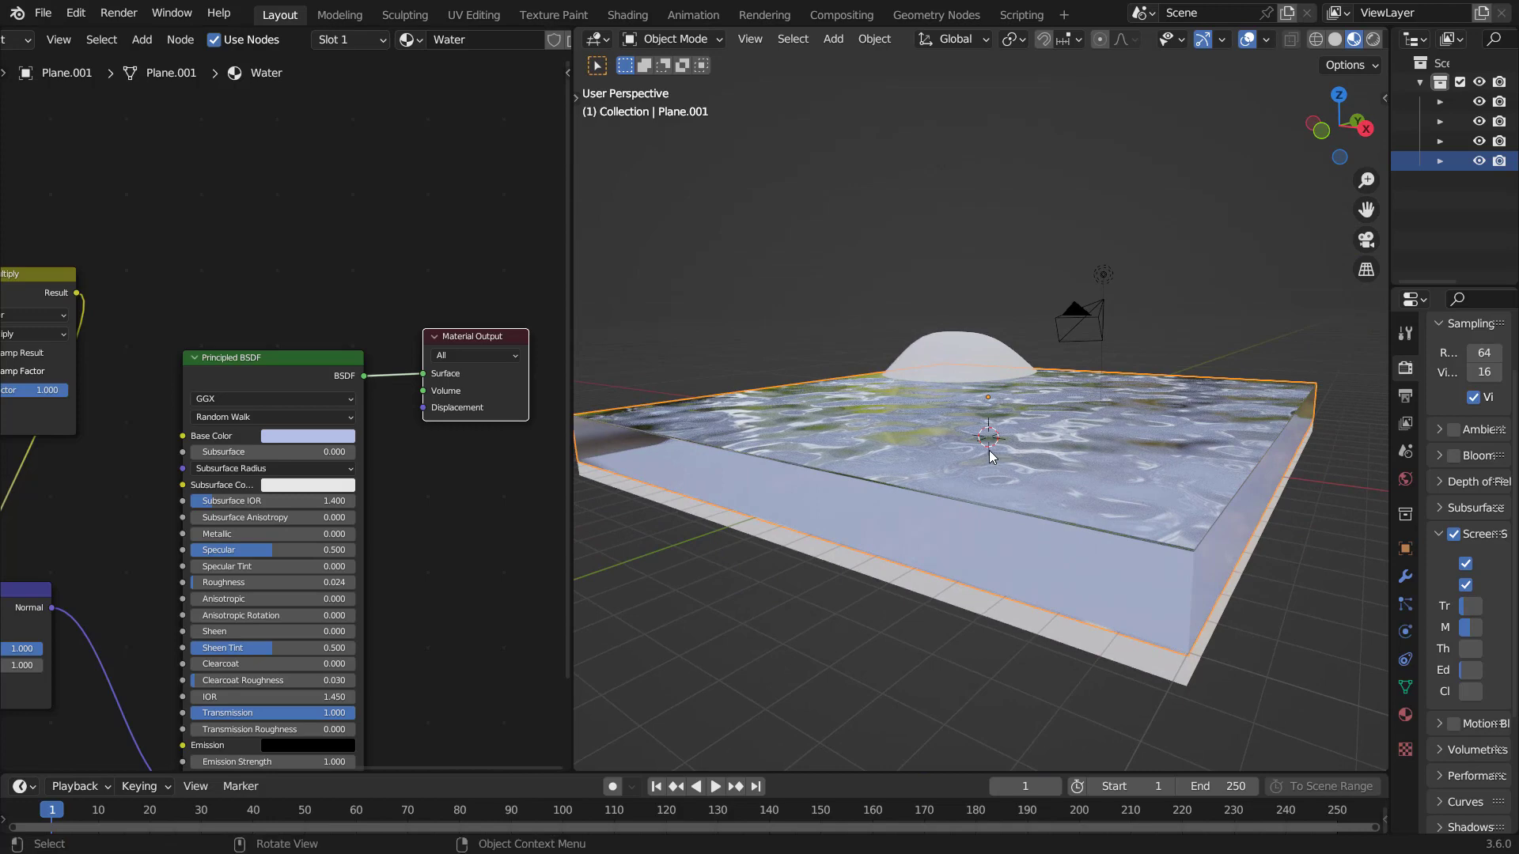
middle_click_drag(954, 411, 1035, 402)
scroll(970, 392, "up", 3)
Step: In Edit Mode, raise the water beside the island with a proportional-falloff move
key("Tab")
scroll(970, 392, "up", 1)
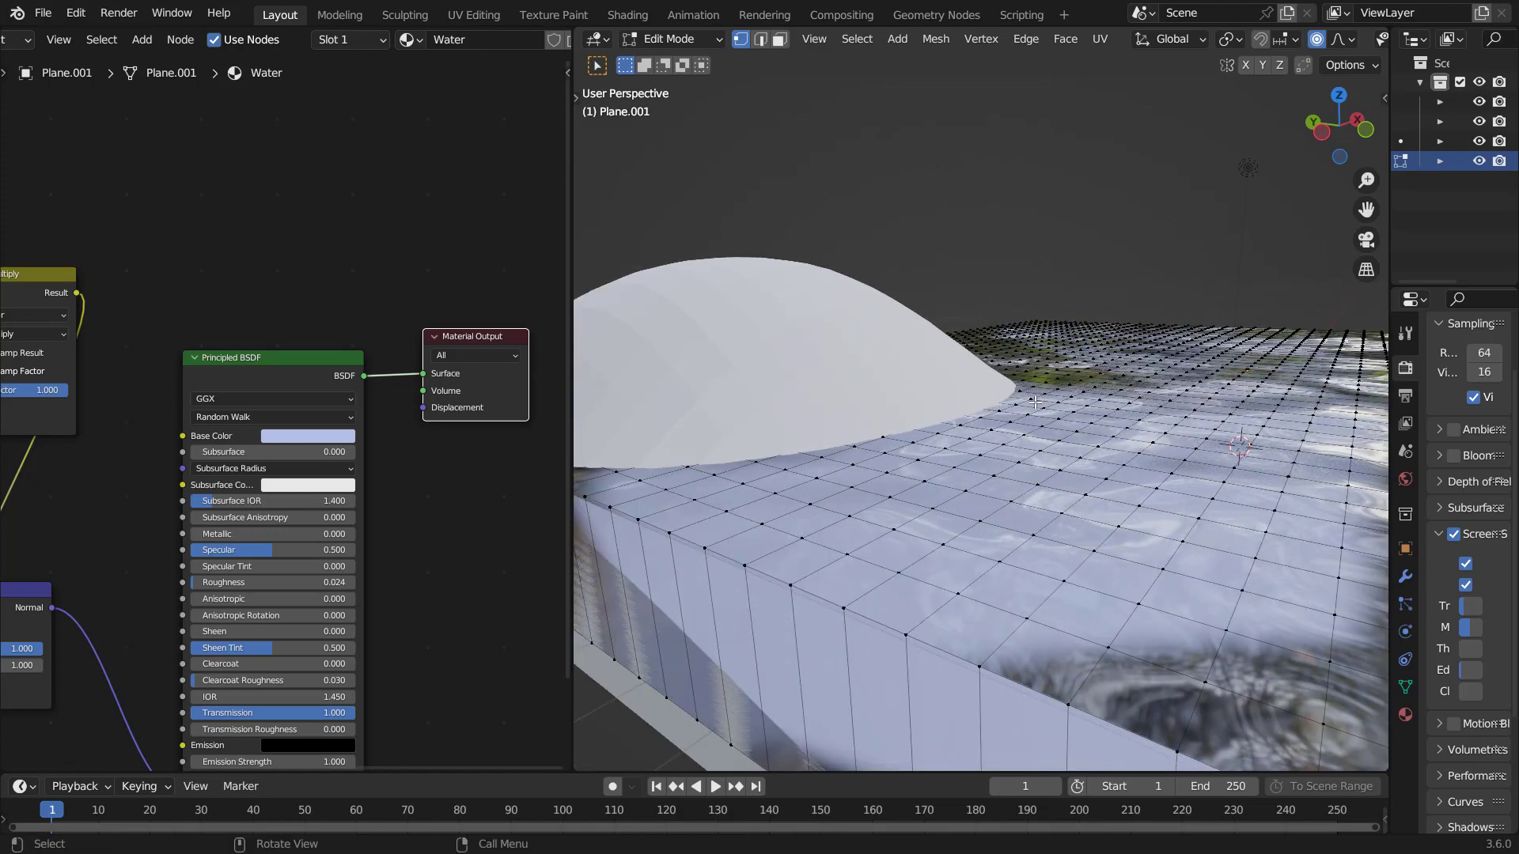
key("g")
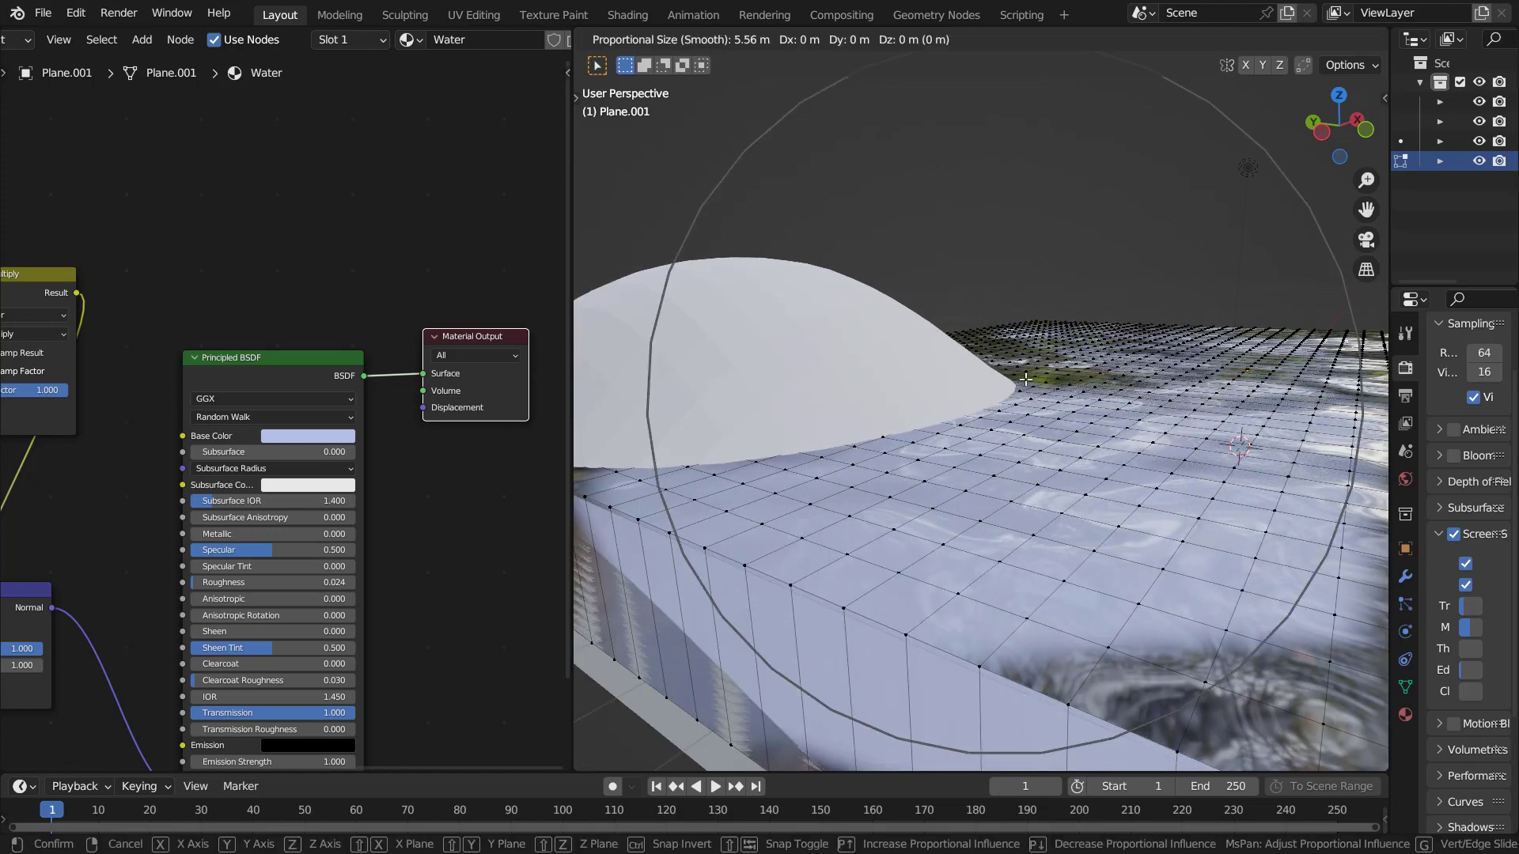
scroll(1020, 370, "up", 3)
scroll(1021, 370, "up", 3)
scroll(1005, 360, "down", 5)
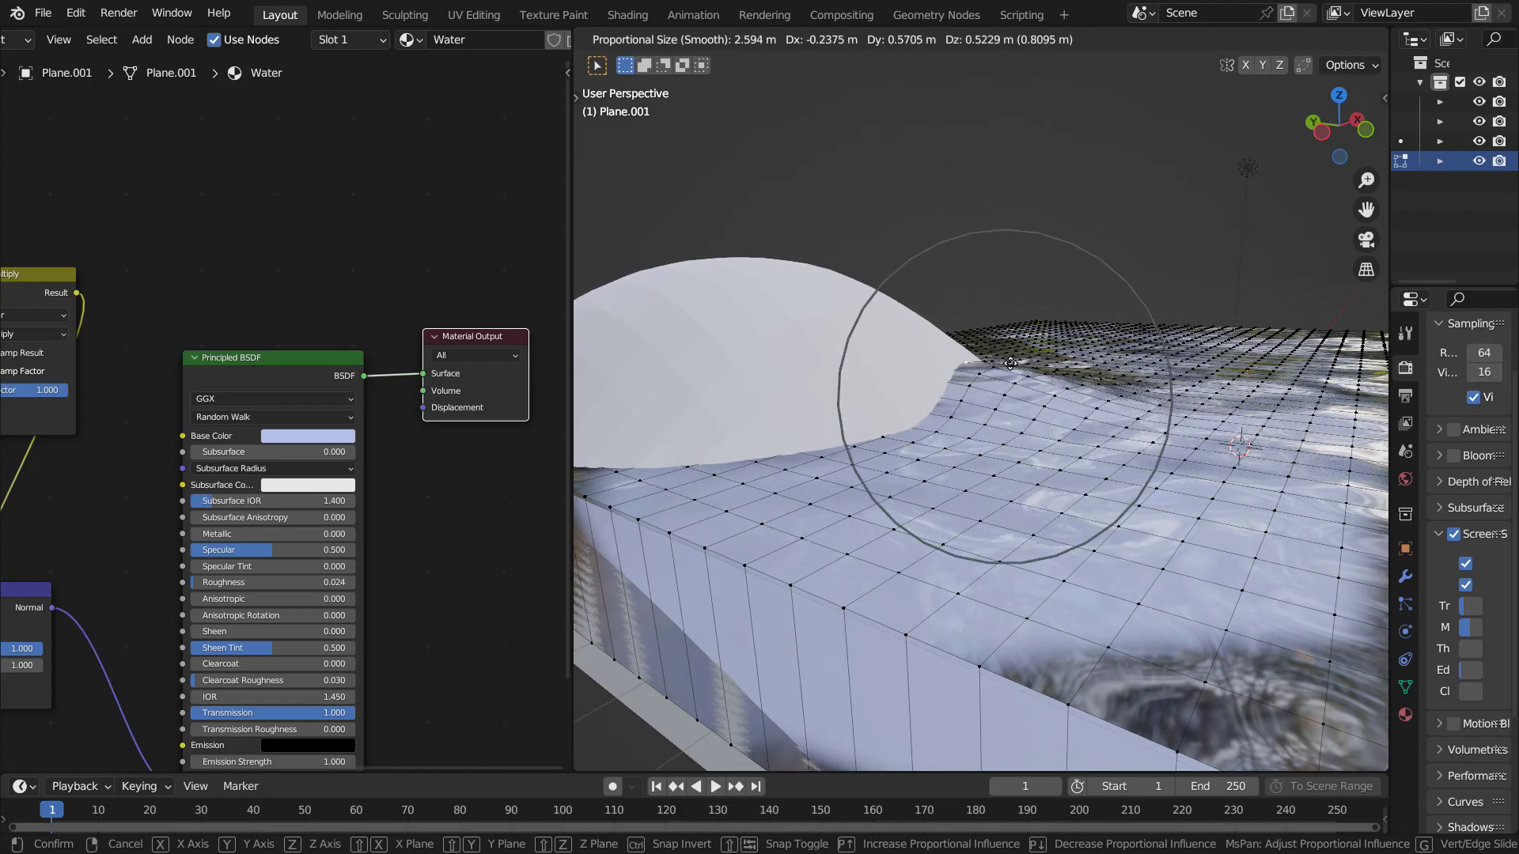
right_click(929, 322)
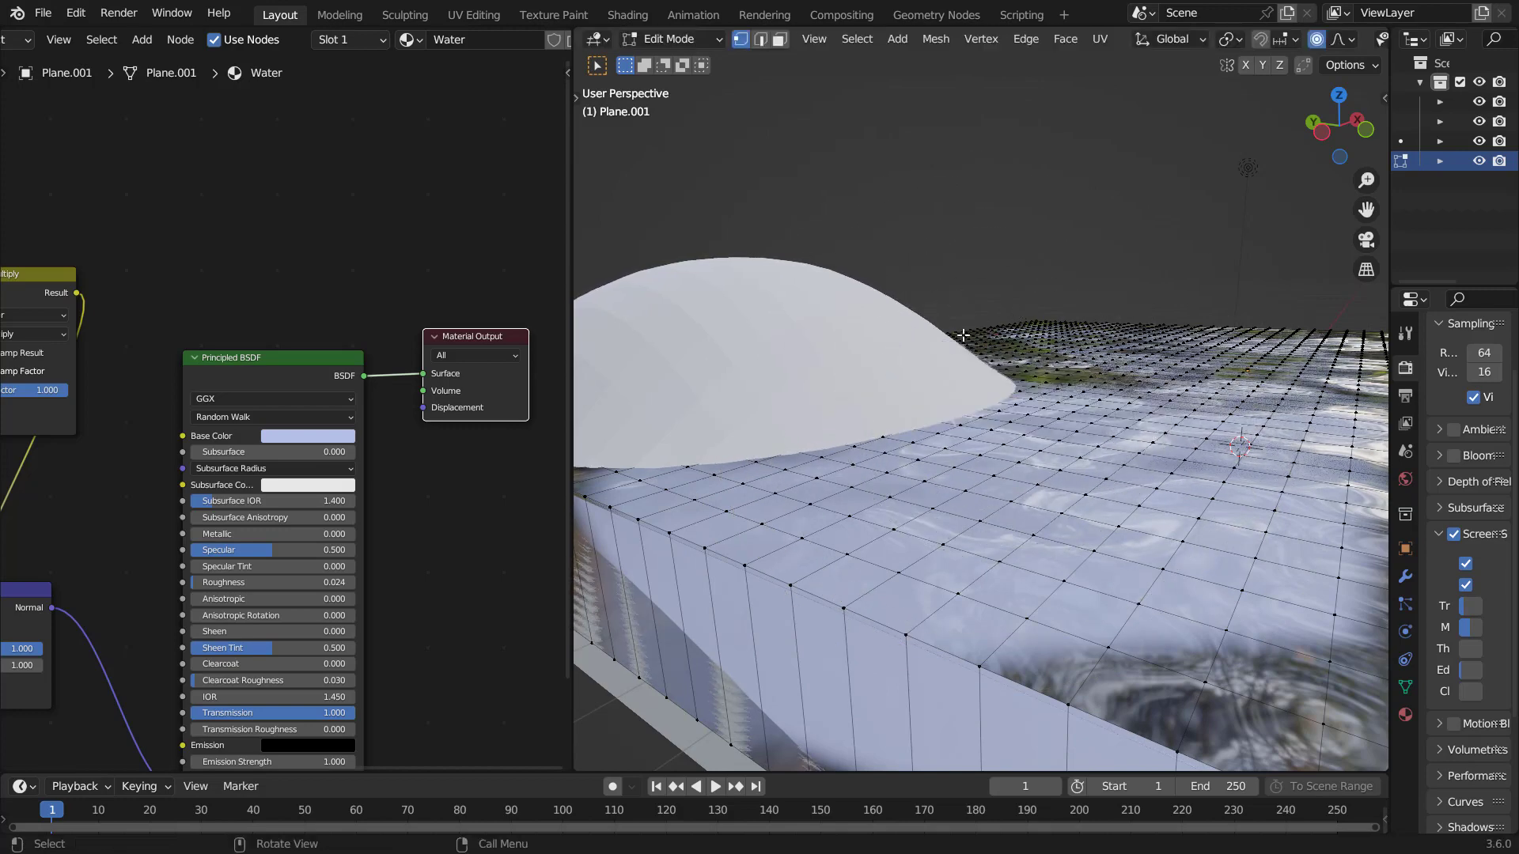
key("g")
left_click(999, 398)
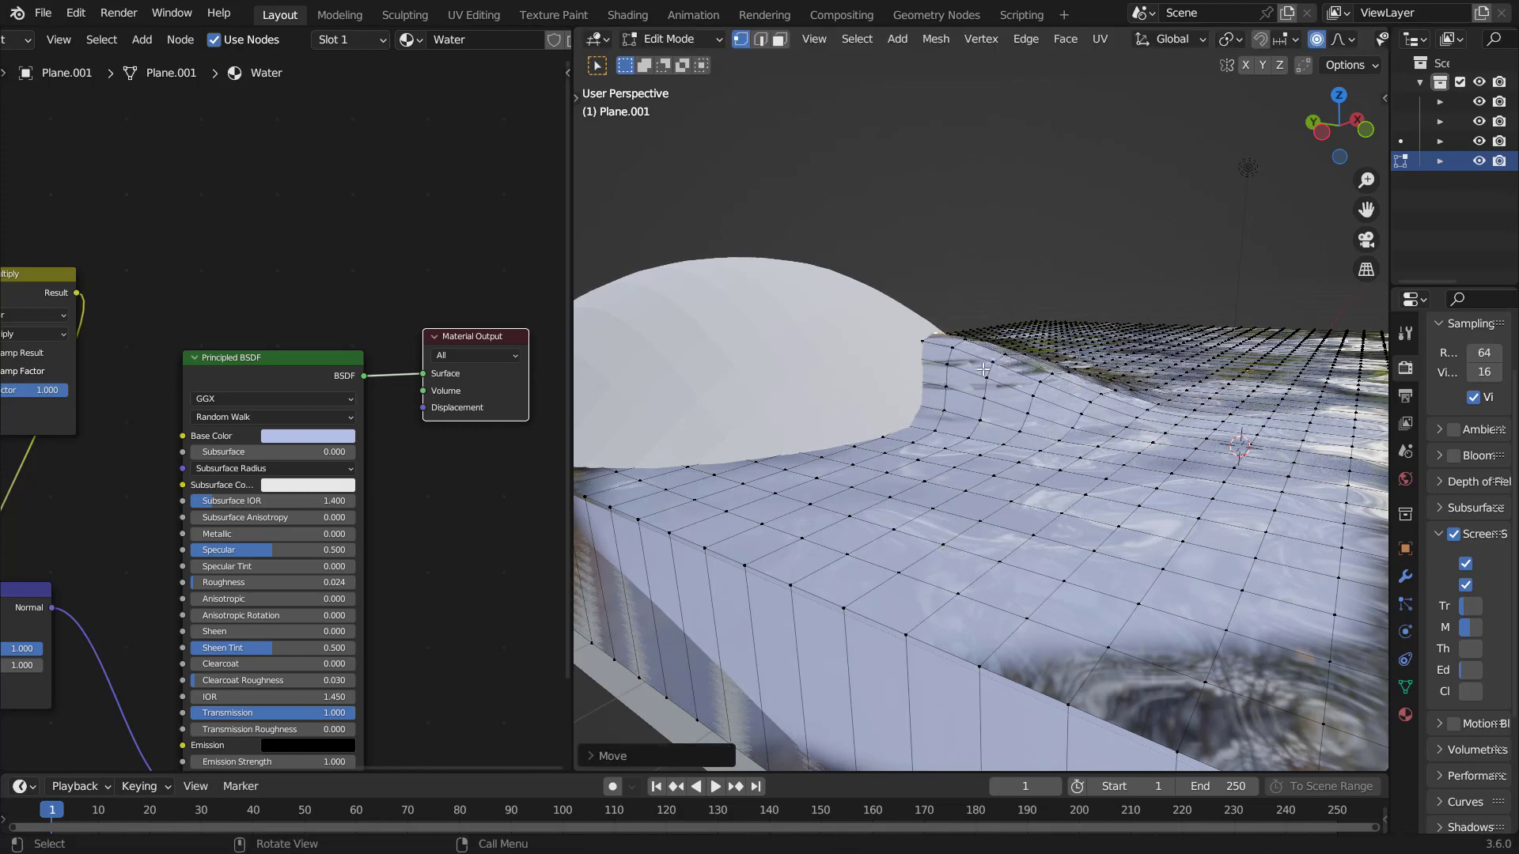
Step: Pull more of the water surface into rolling wave humps with soft proportional moves
middle_click_drag(1017, 378, 1184, 435)
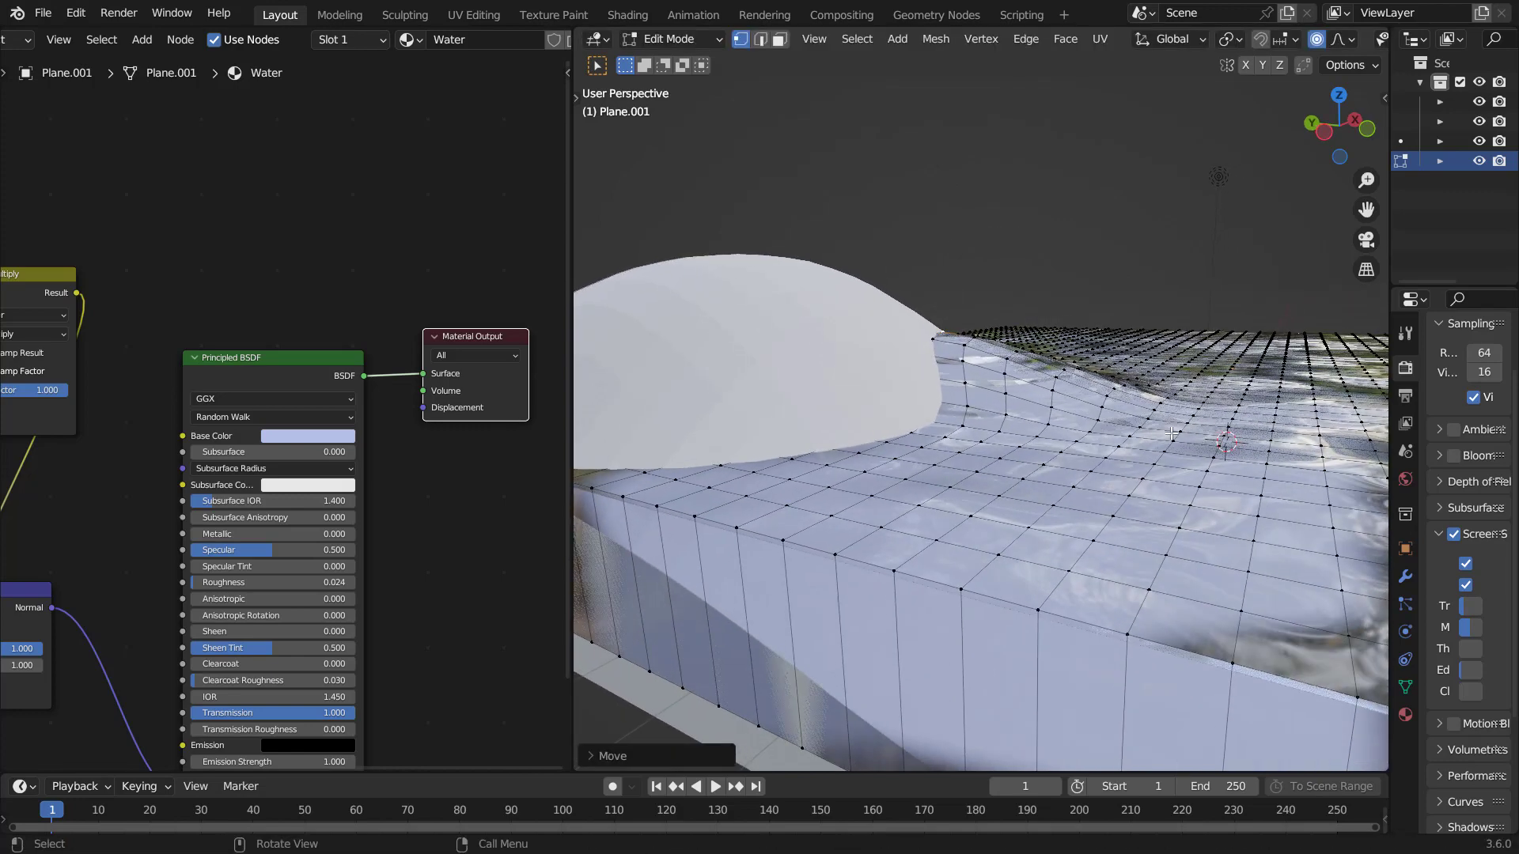
middle_click_drag(1030, 493, 1120, 467)
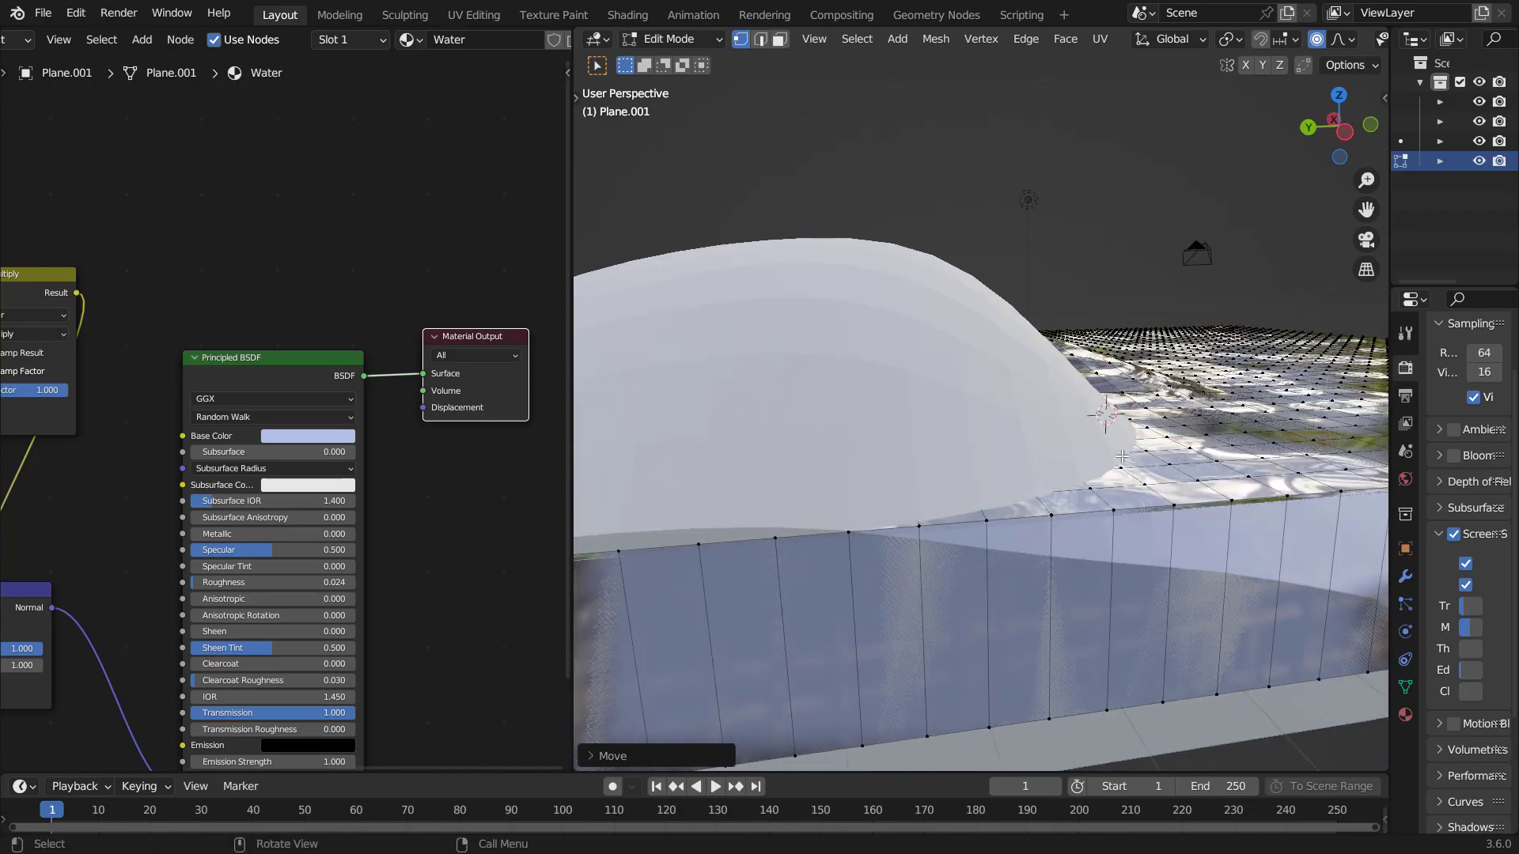
key("g")
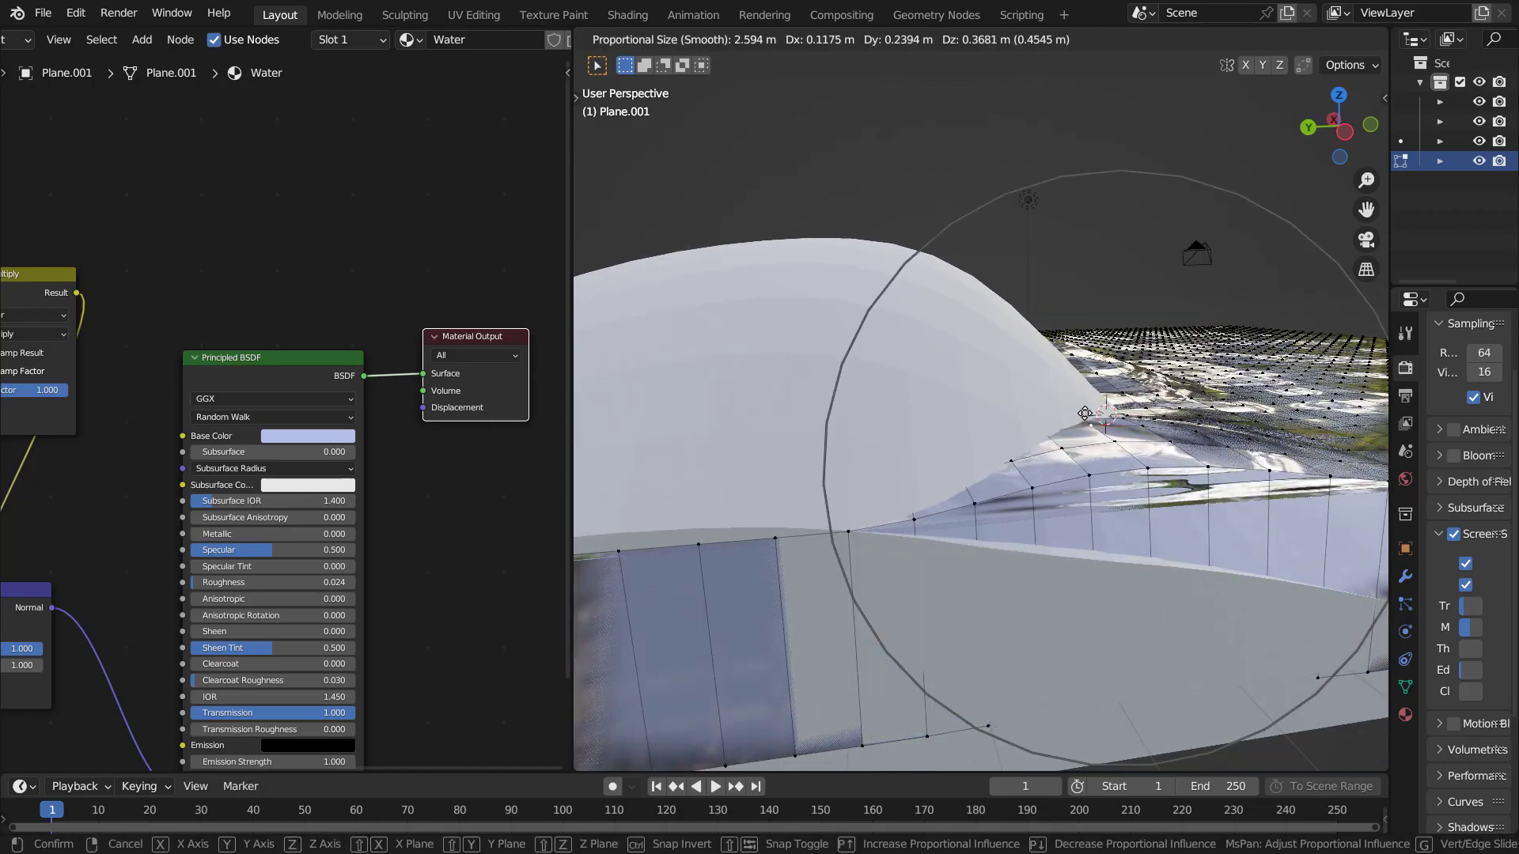
left_click(1044, 388)
mouse_move(1044, 388)
middle_mouse_down()
mouse_move(924, 431)
mouse_move(1099, 358)
mouse_move(1041, 386)
middle_mouse_up()
key("g")
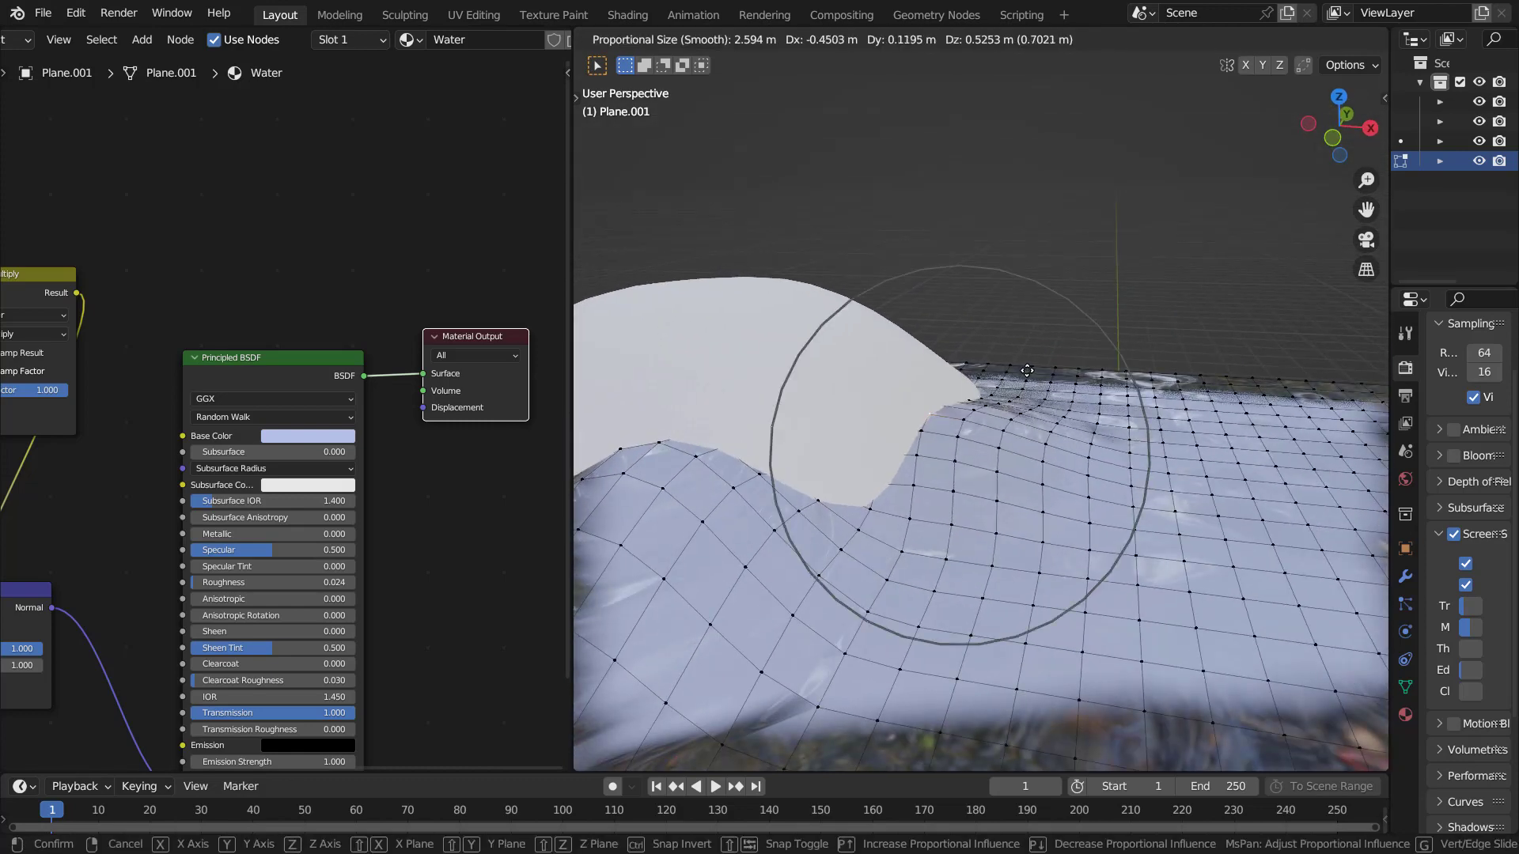
left_click(1028, 370)
middle_click_drag(1029, 371, 809, 442)
key("g")
left_click(986, 345)
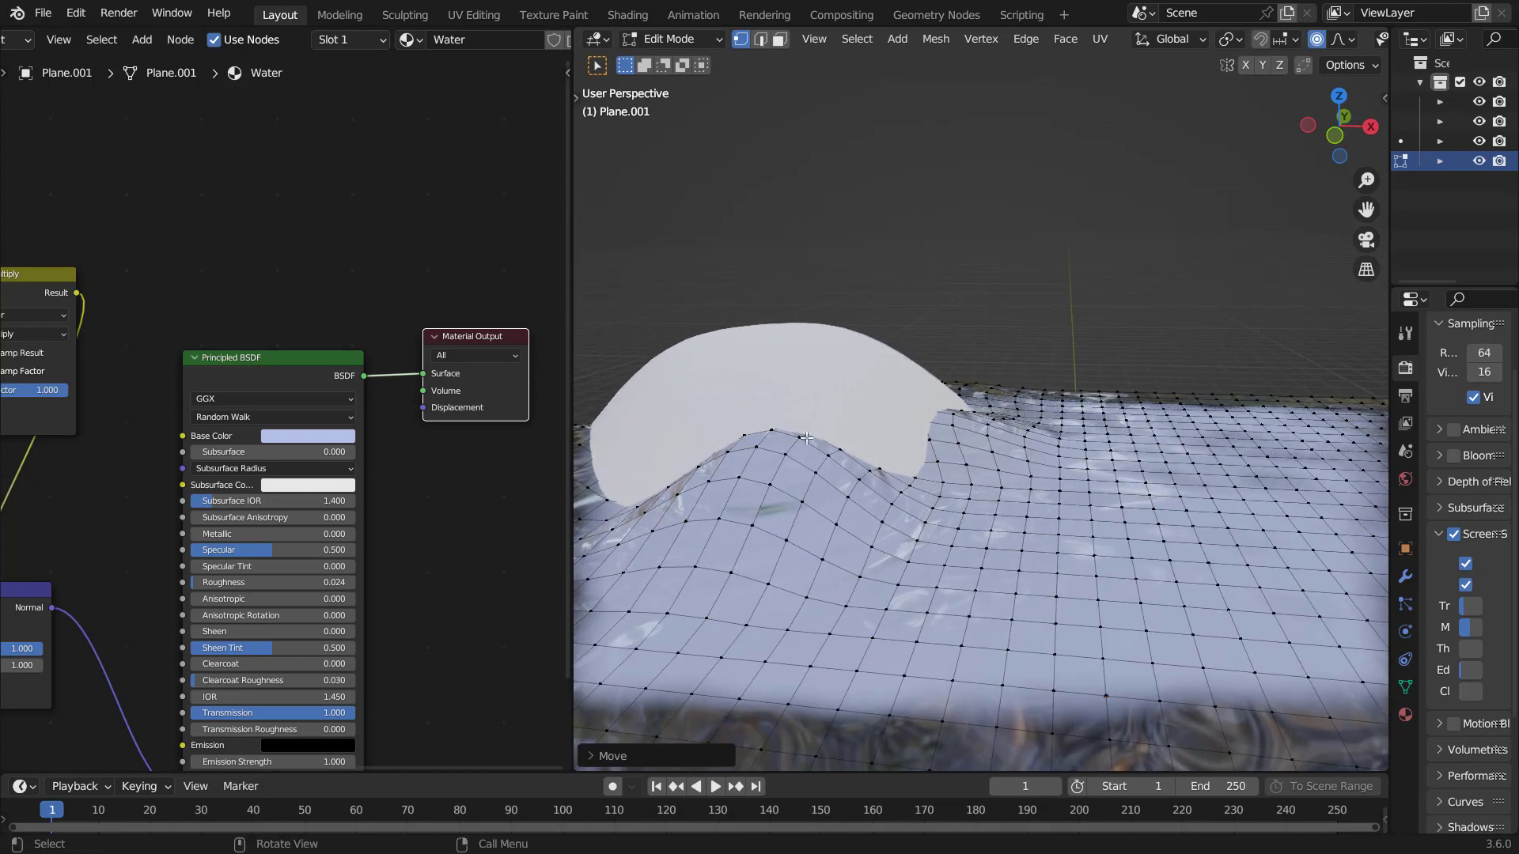
Step: Refine the wave peak's height, then return the water plane to Object Mode
key("g")
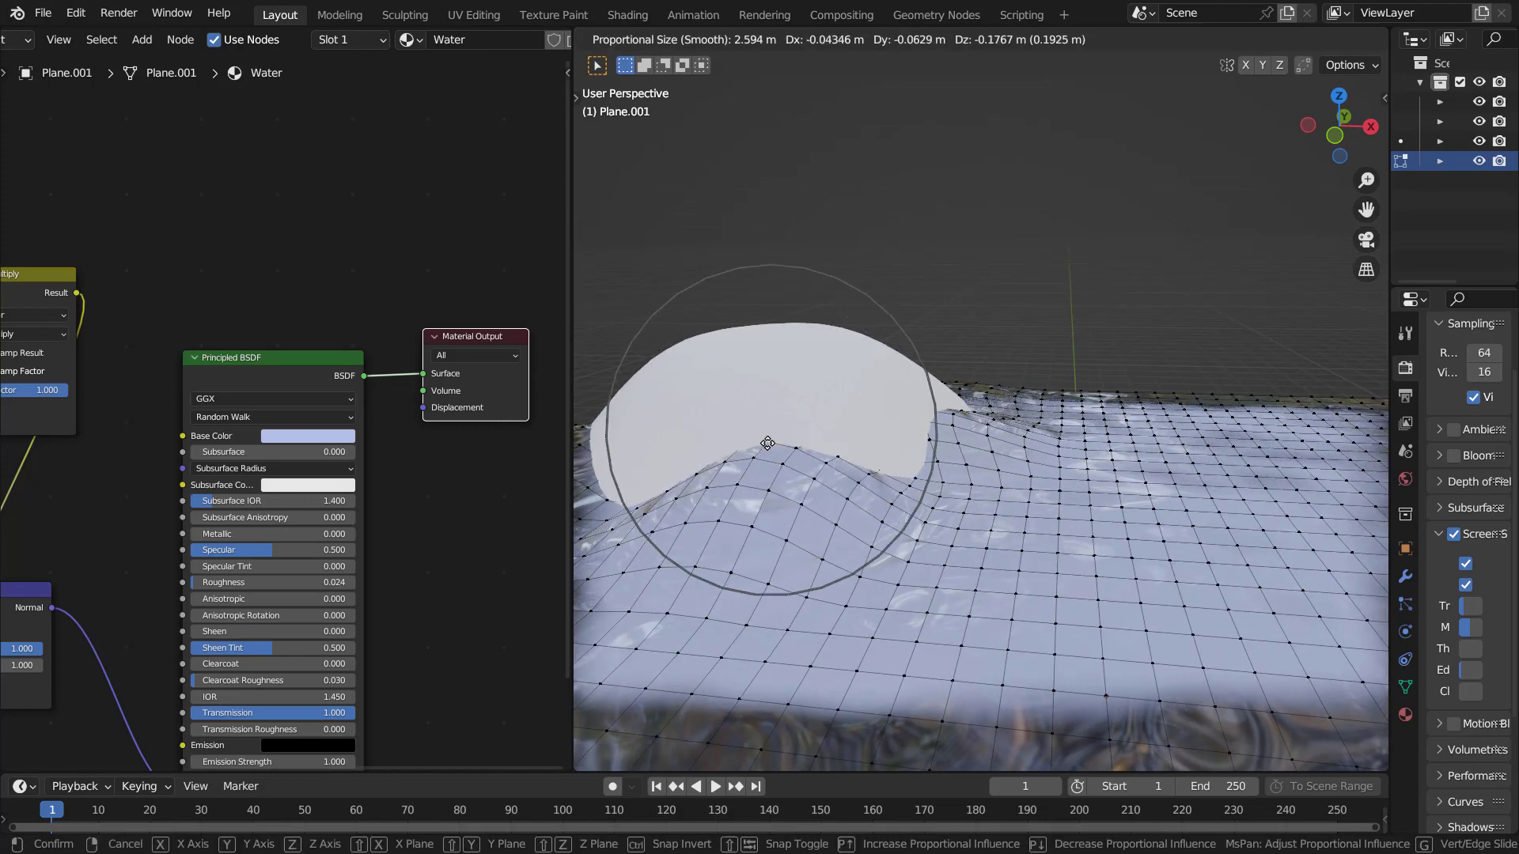
left_click(741, 472)
middle_click_drag(741, 472, 806, 451)
key("g")
left_click(807, 457)
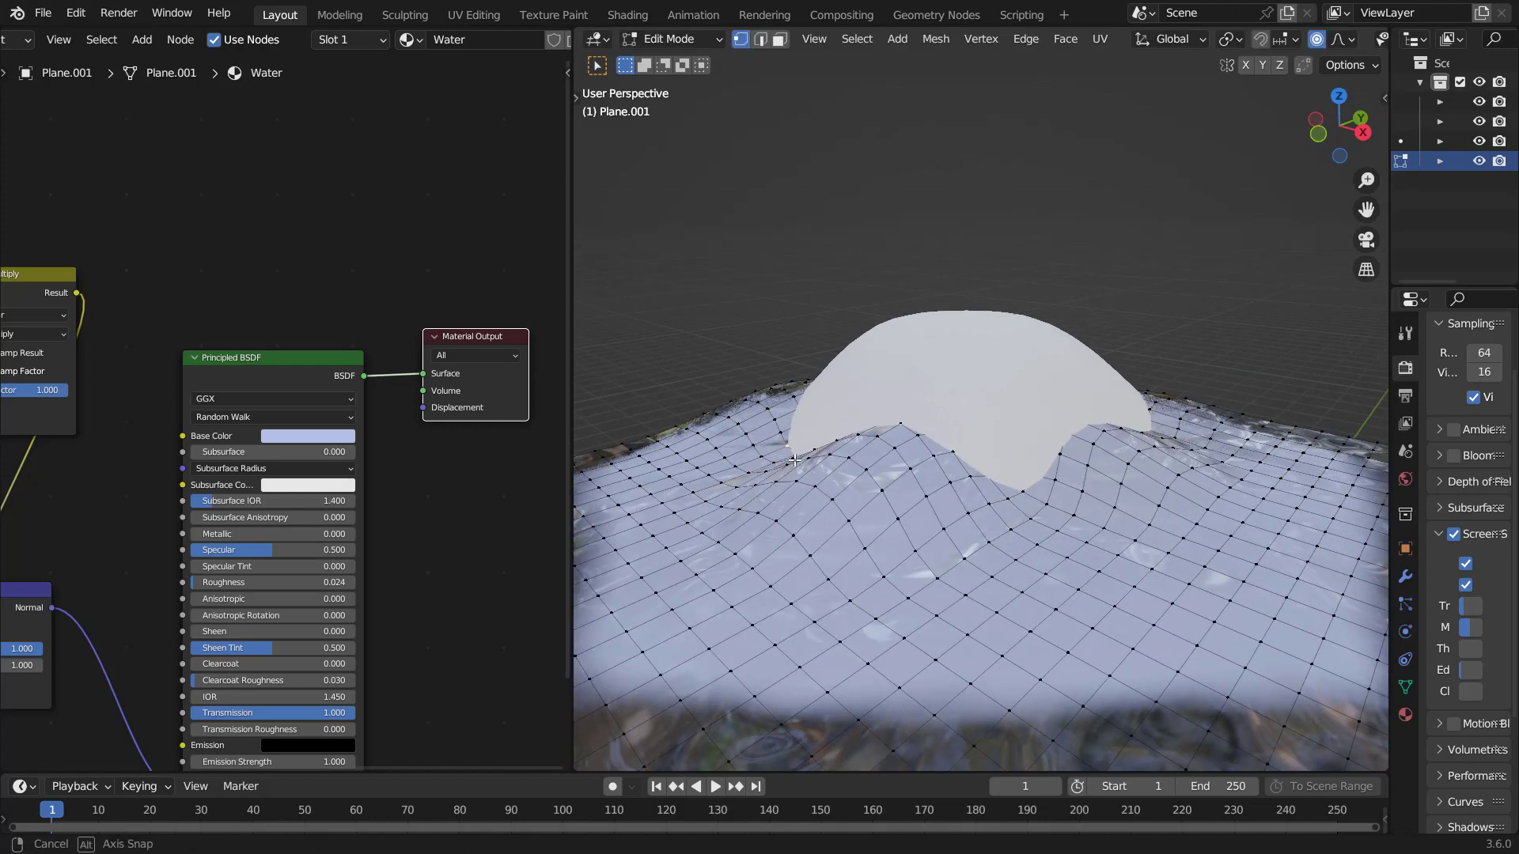
key("g")
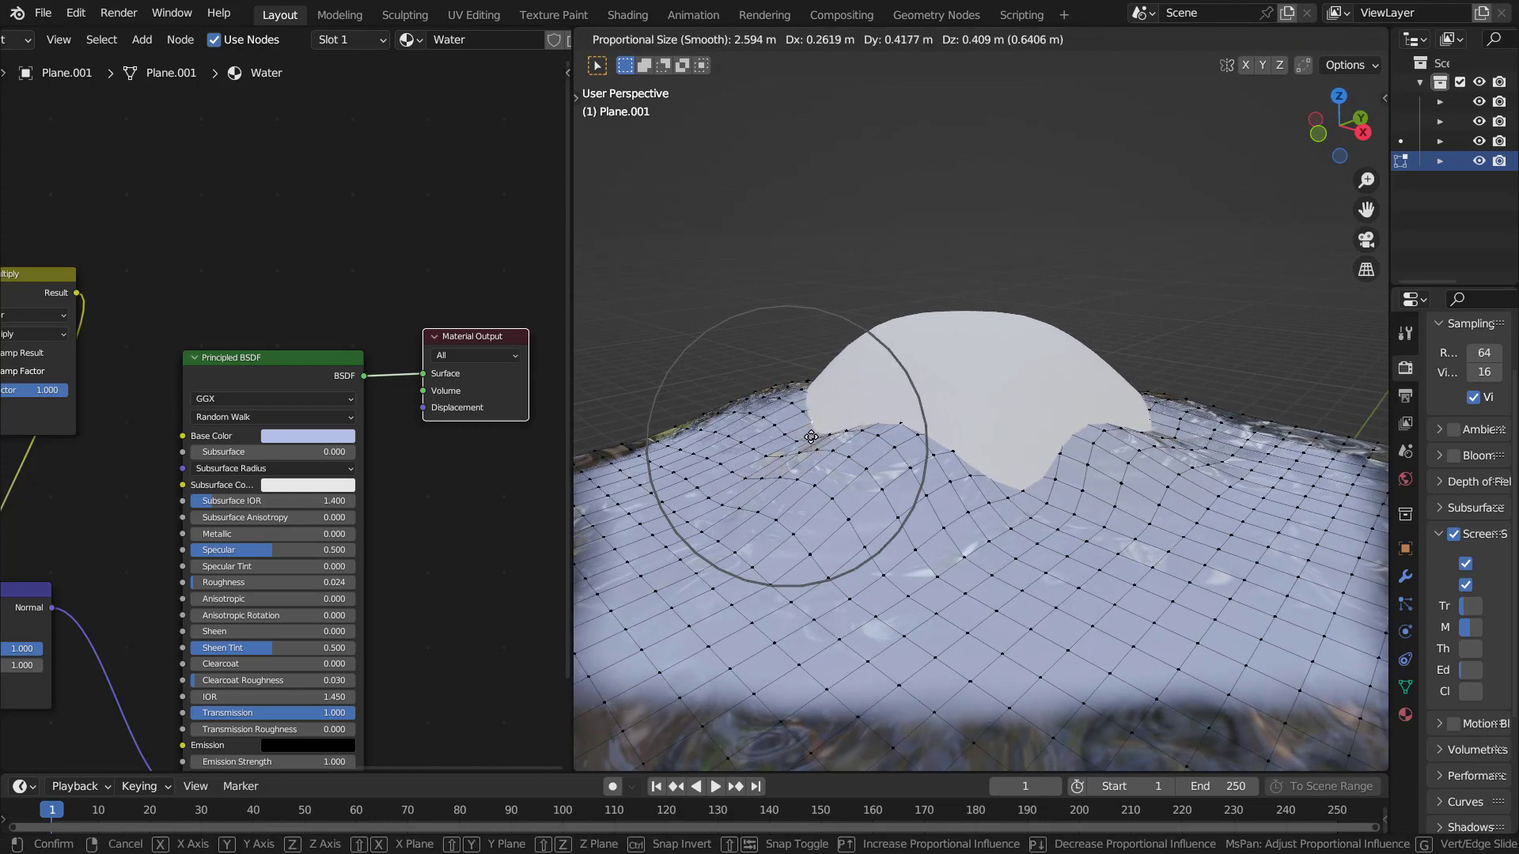
left_click(810, 439)
key("Tab")
middle_click_drag(969, 467, 1070, 439)
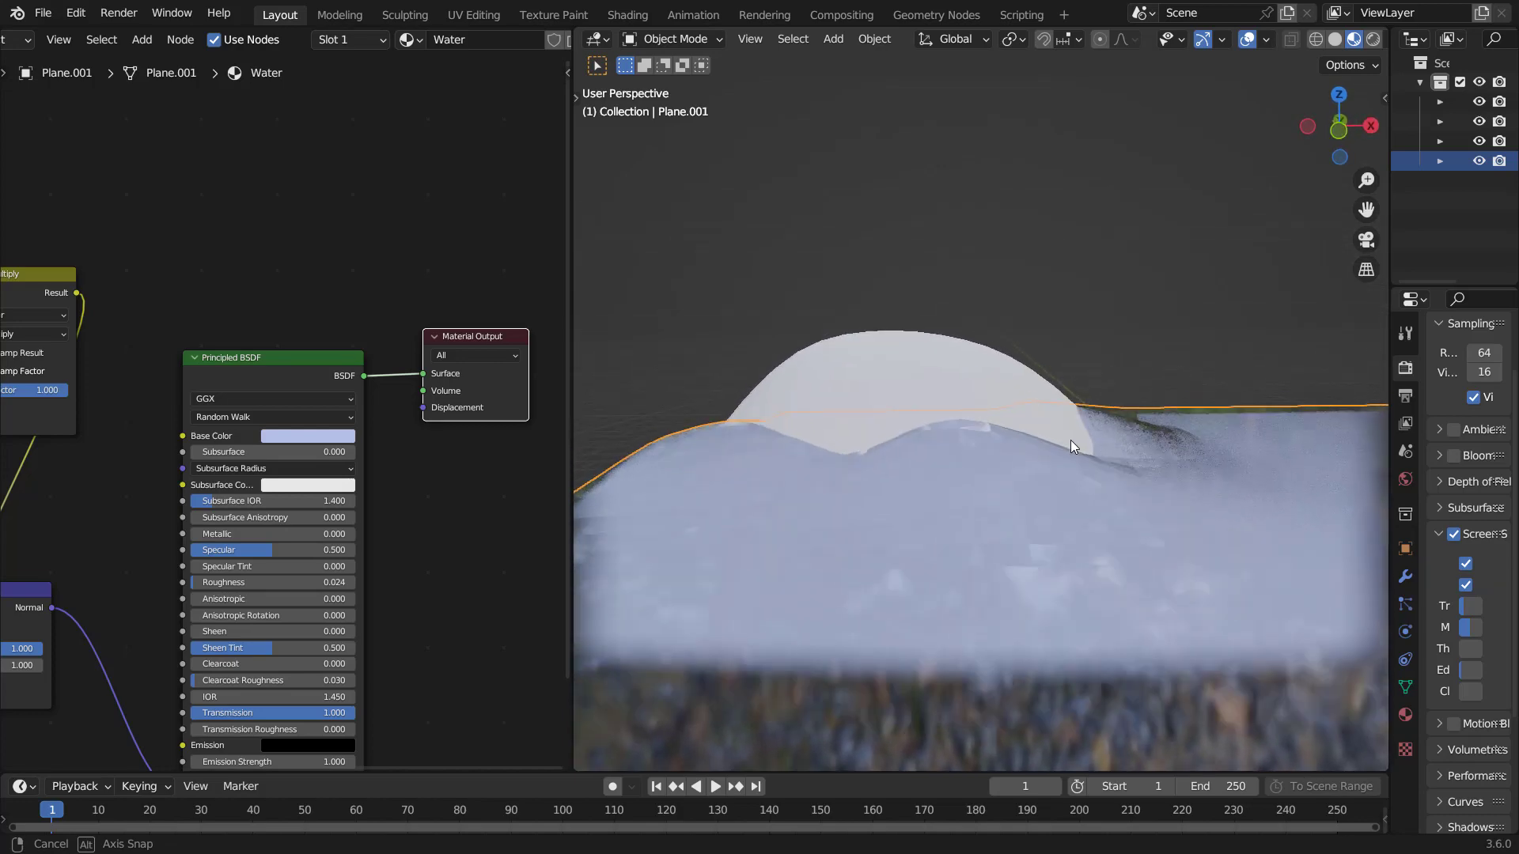
right_click(1177, 280)
Step: Shade the water surface smooth
left_click(1178, 279)
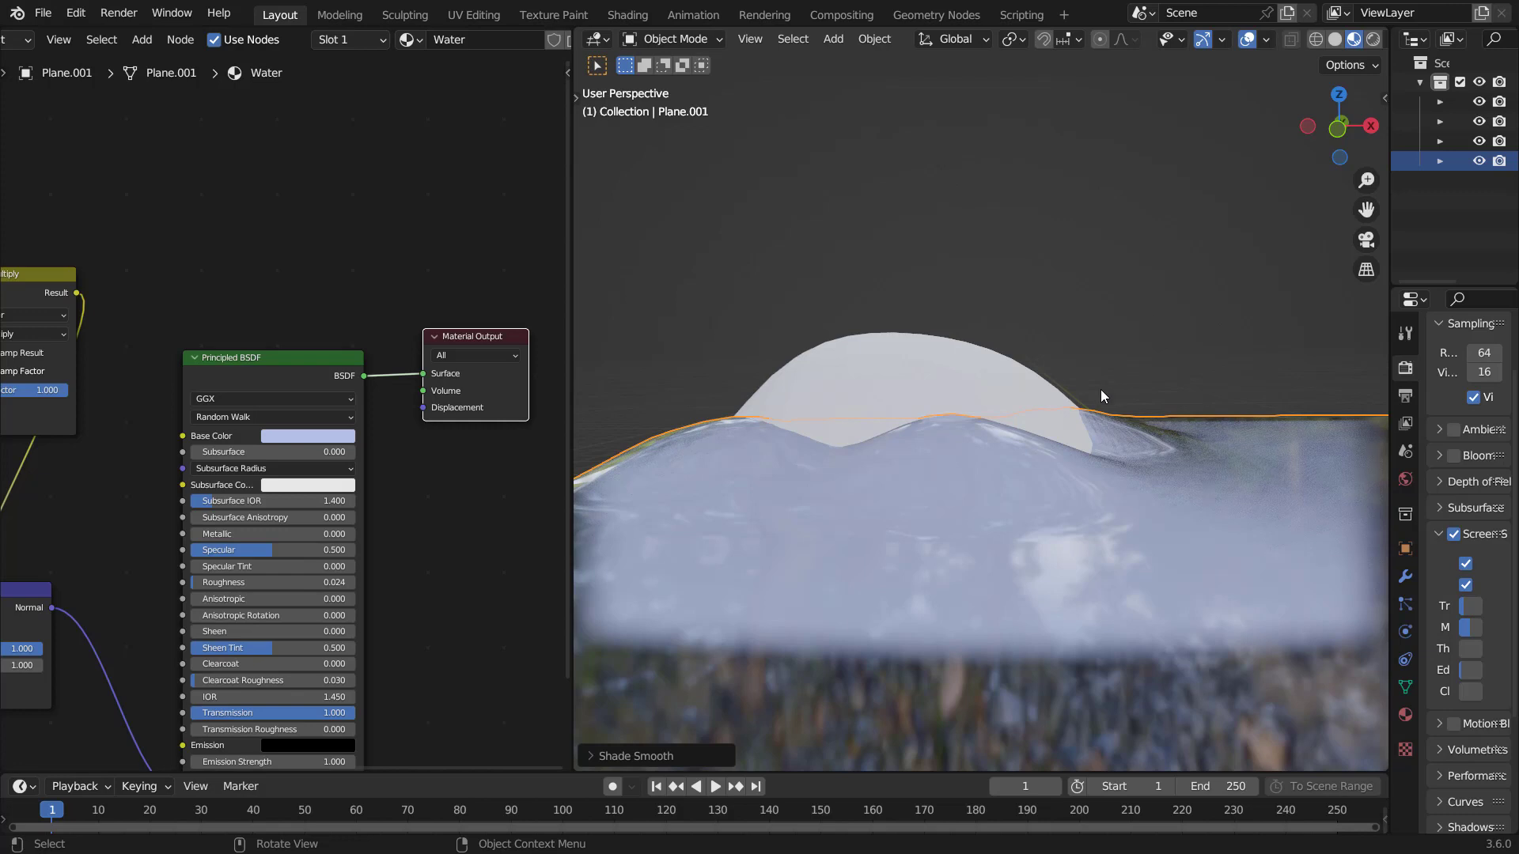
middle_click_drag(1099, 391, 954, 480)
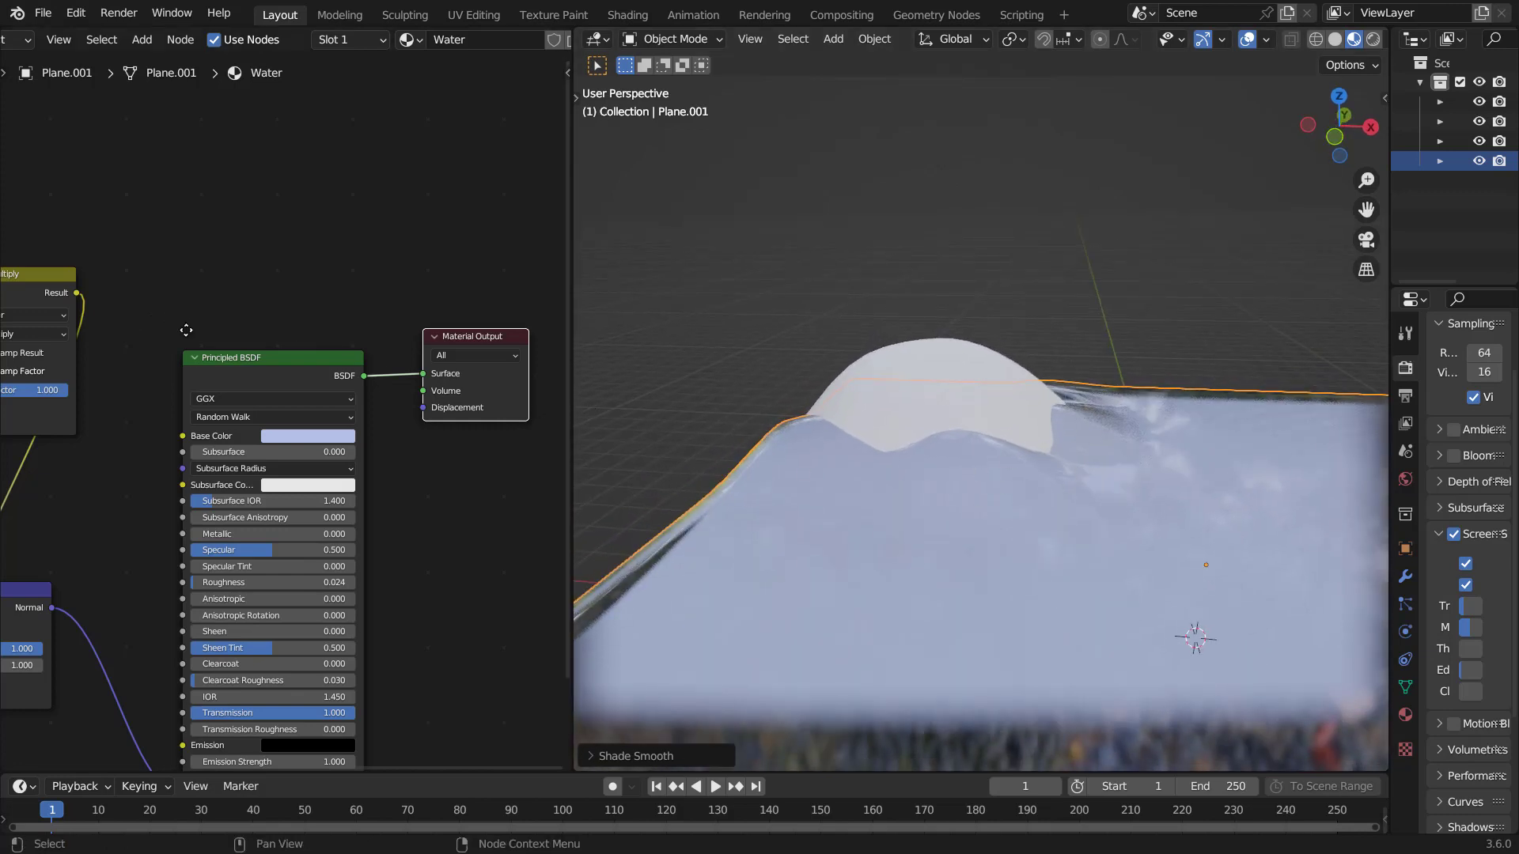
middle_click_drag(180, 326, 482, 395)
middle_click_drag(351, 403, 324, 420)
scroll(315, 419, "down", 7)
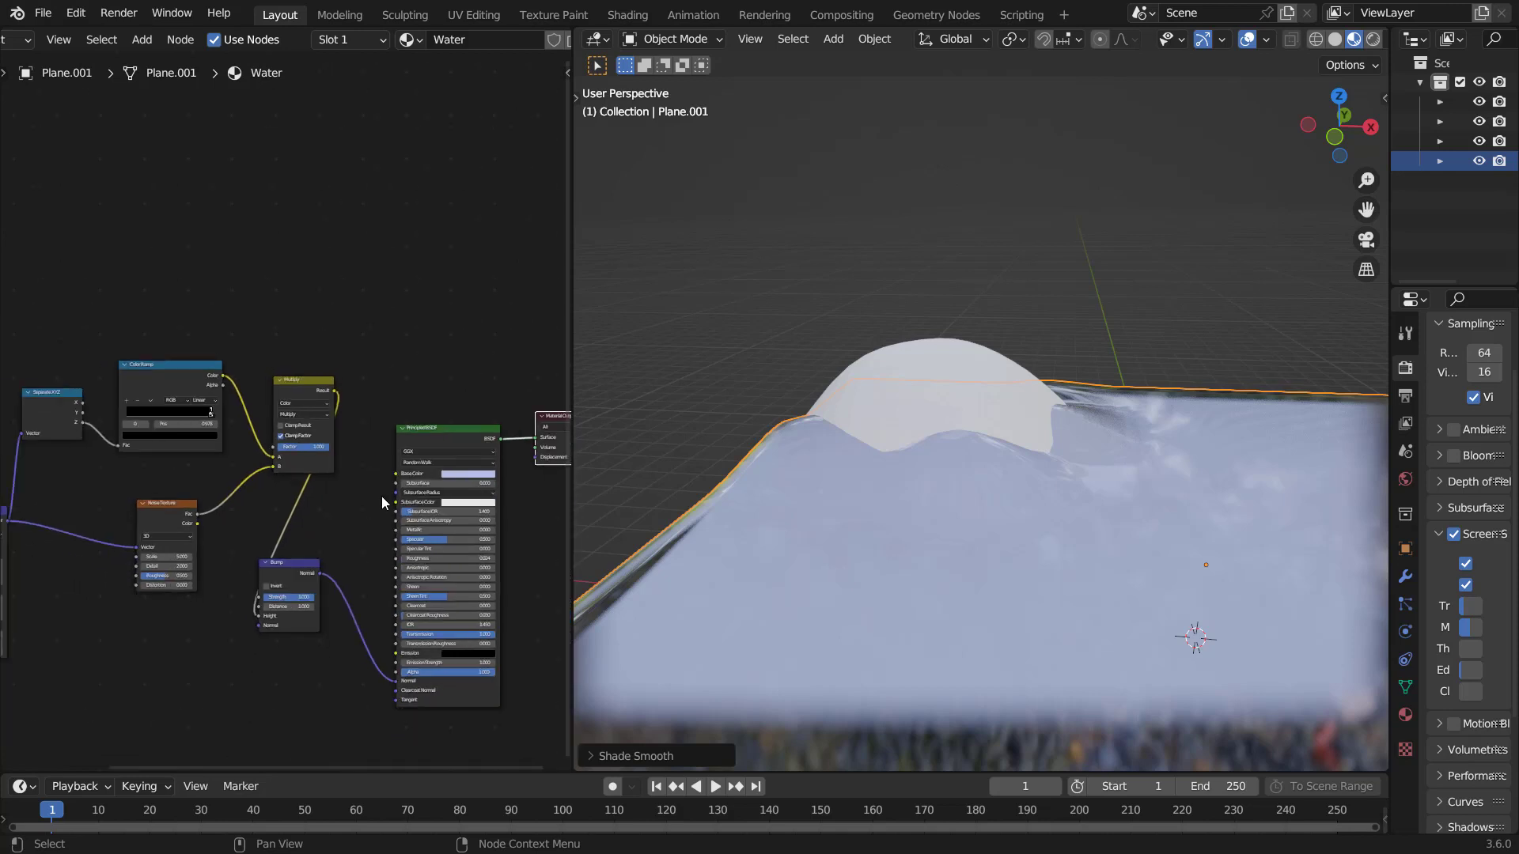
scroll(383, 497, "down", 1)
Step: Move the Bump and Principled BSDF nodes right, and Material Output further right
left_click_drag(522, 530, 214, 644)
key("g")
left_click(423, 621)
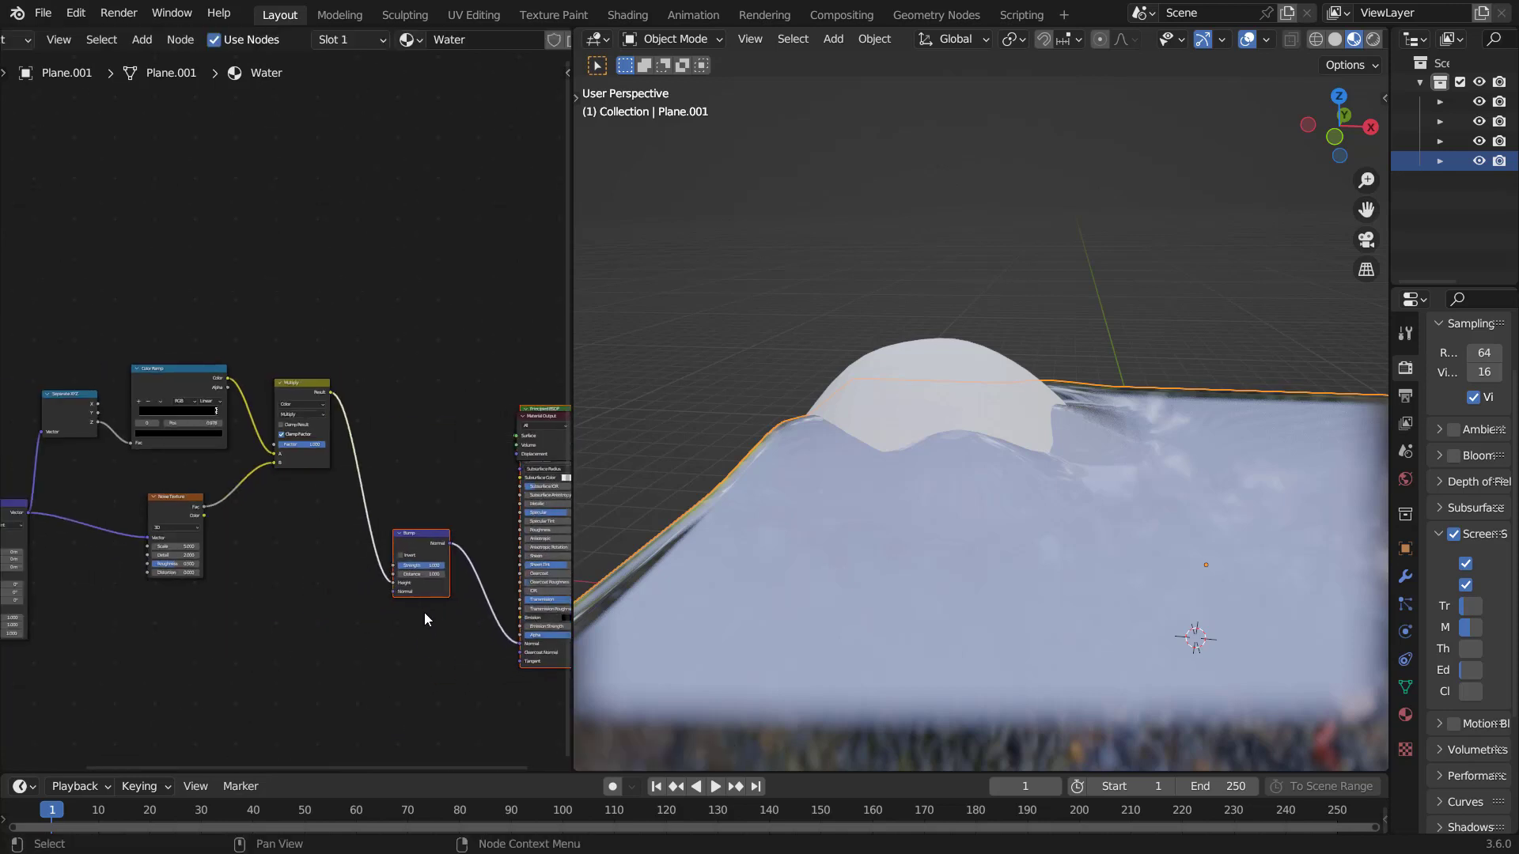
middle_click_drag(479, 503, 284, 532)
left_click_drag(341, 451, 480, 445)
middle_click_drag(280, 469, 506, 486)
middle_click_drag(181, 474, 329, 500)
scroll(329, 499, "up", 2)
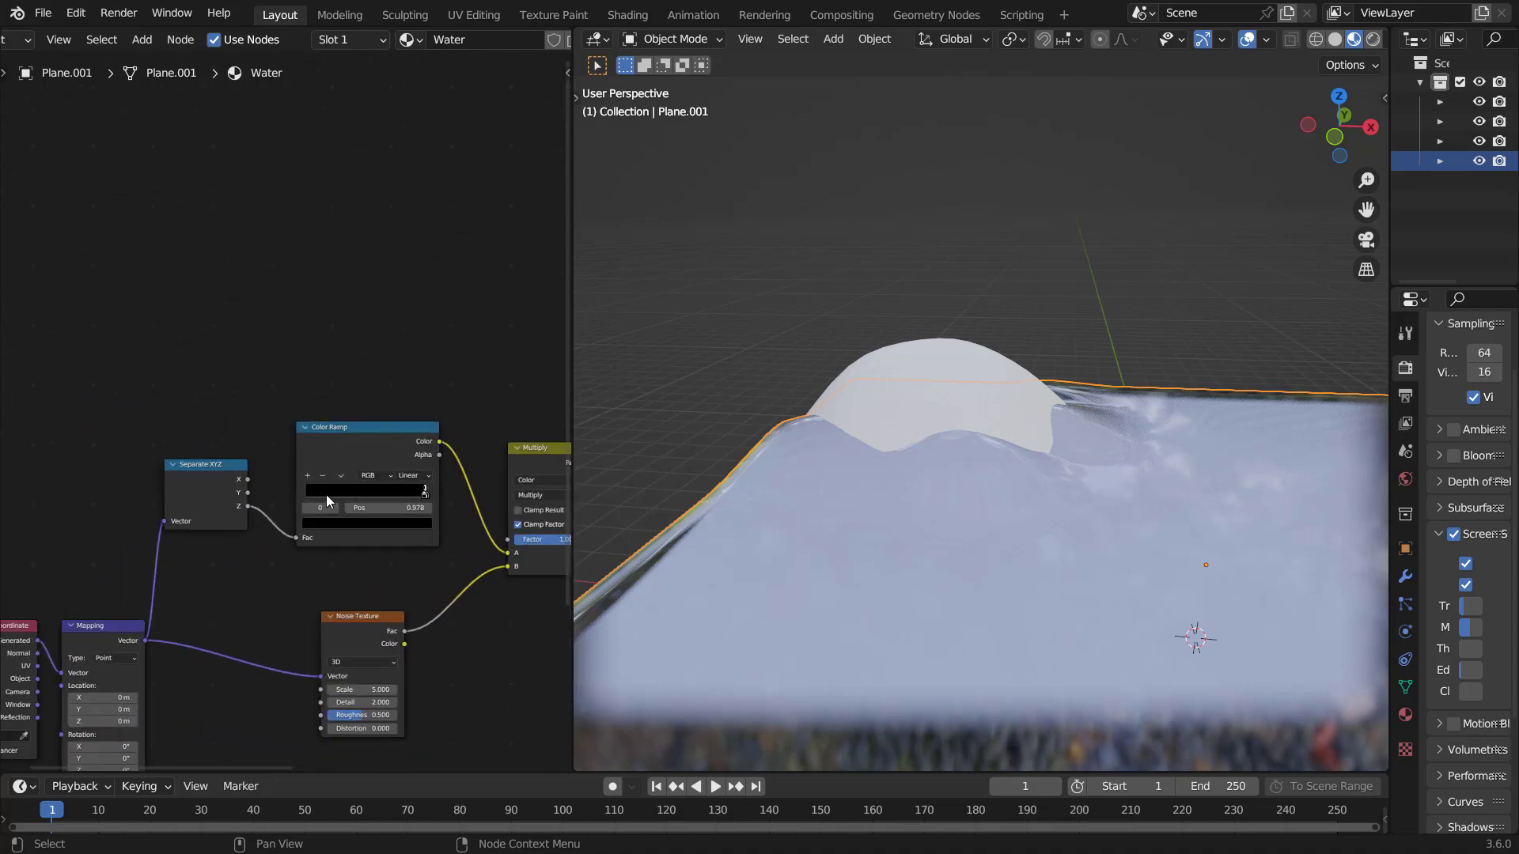
Step: Select the Separate XYZ and Color Ramp nodes and duplicate them
left_click(202, 465)
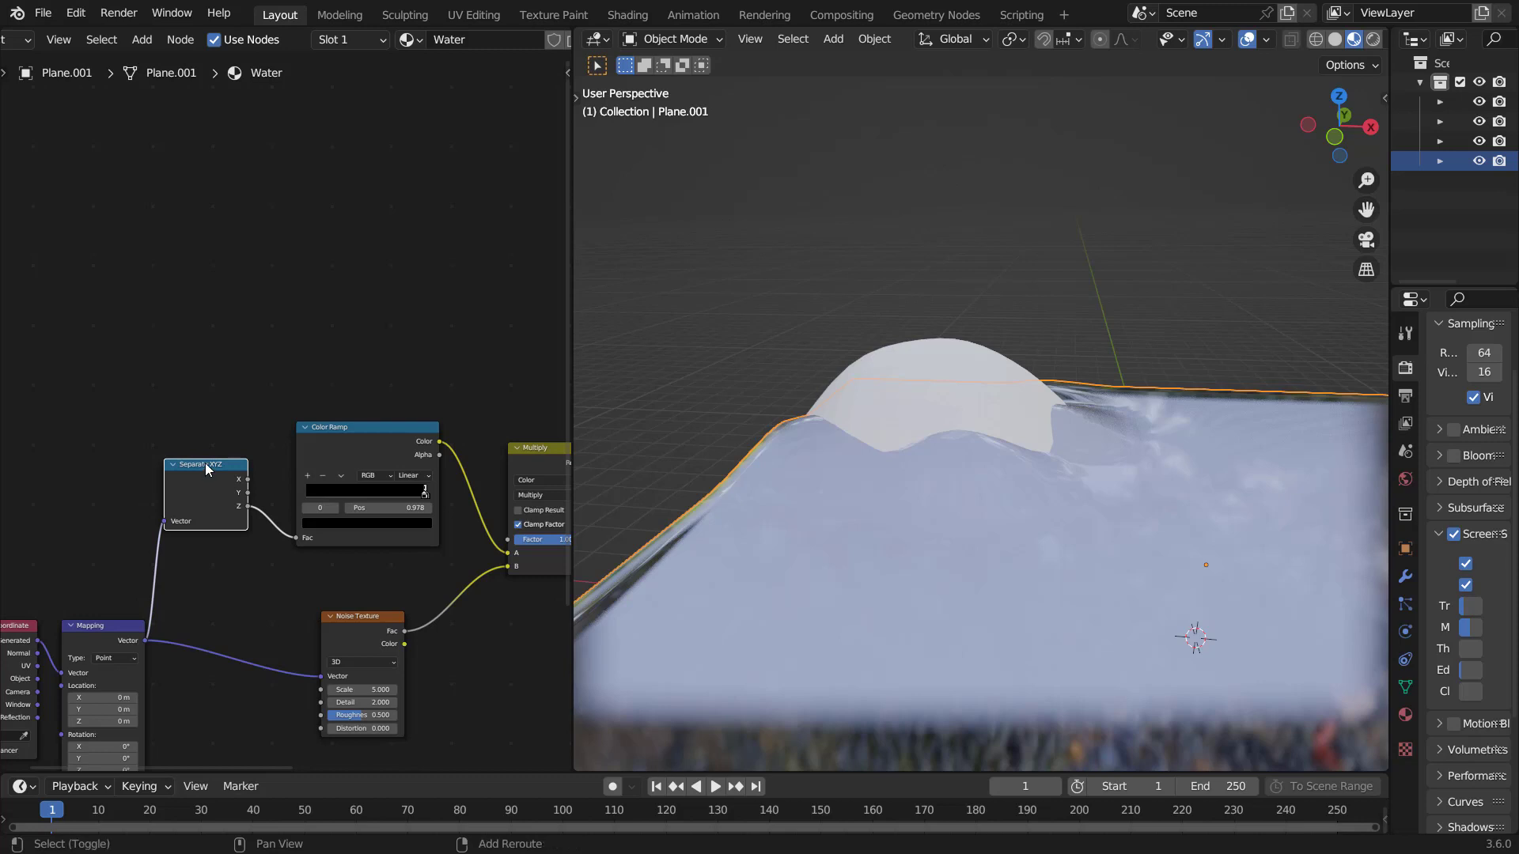
left_click(352, 429, "shift")
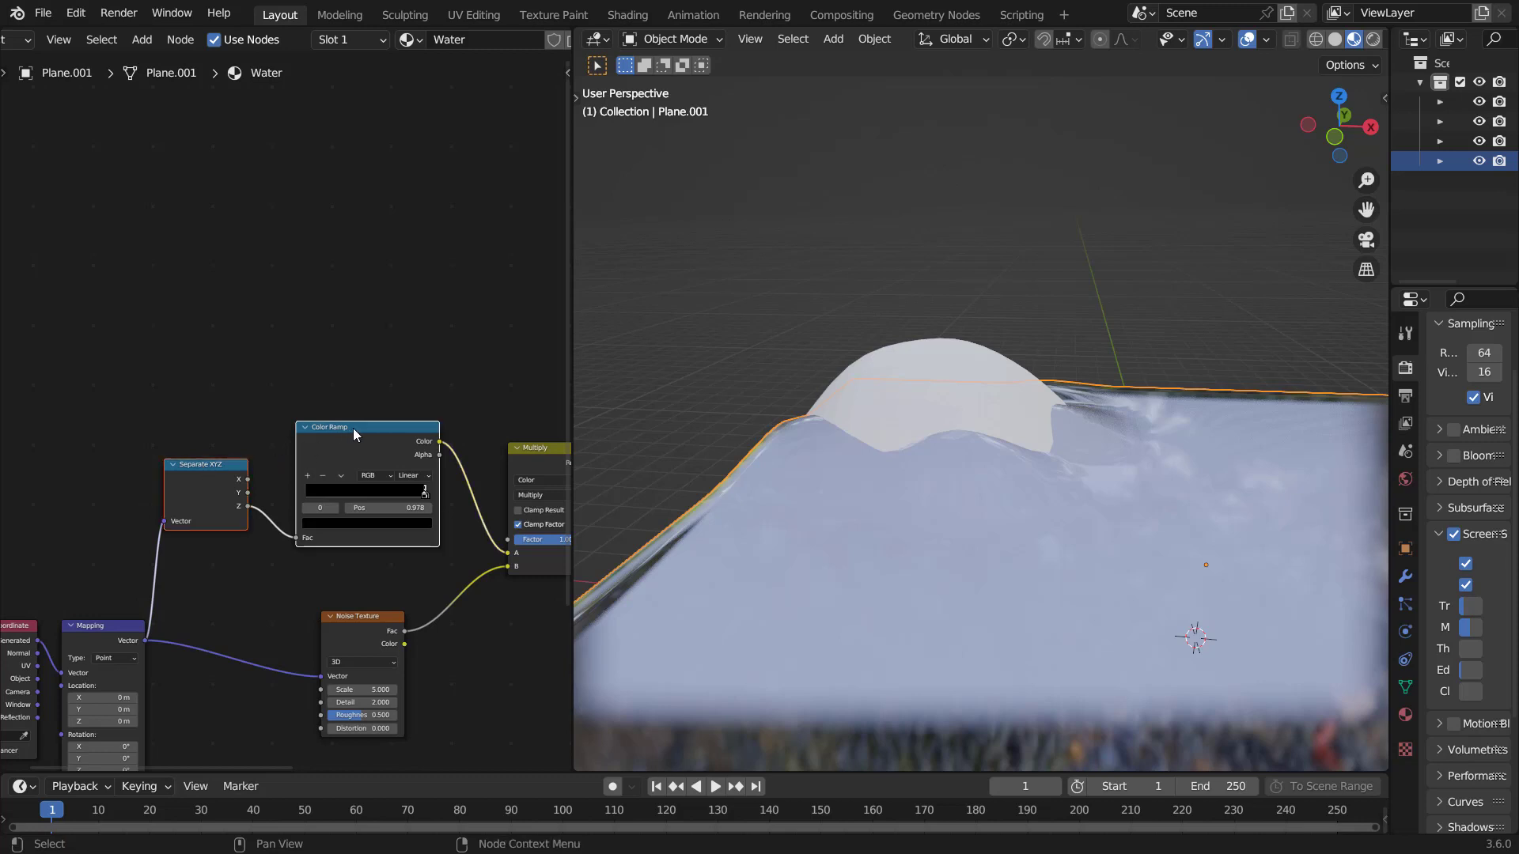
middle_click_drag(270, 520, 292, 529)
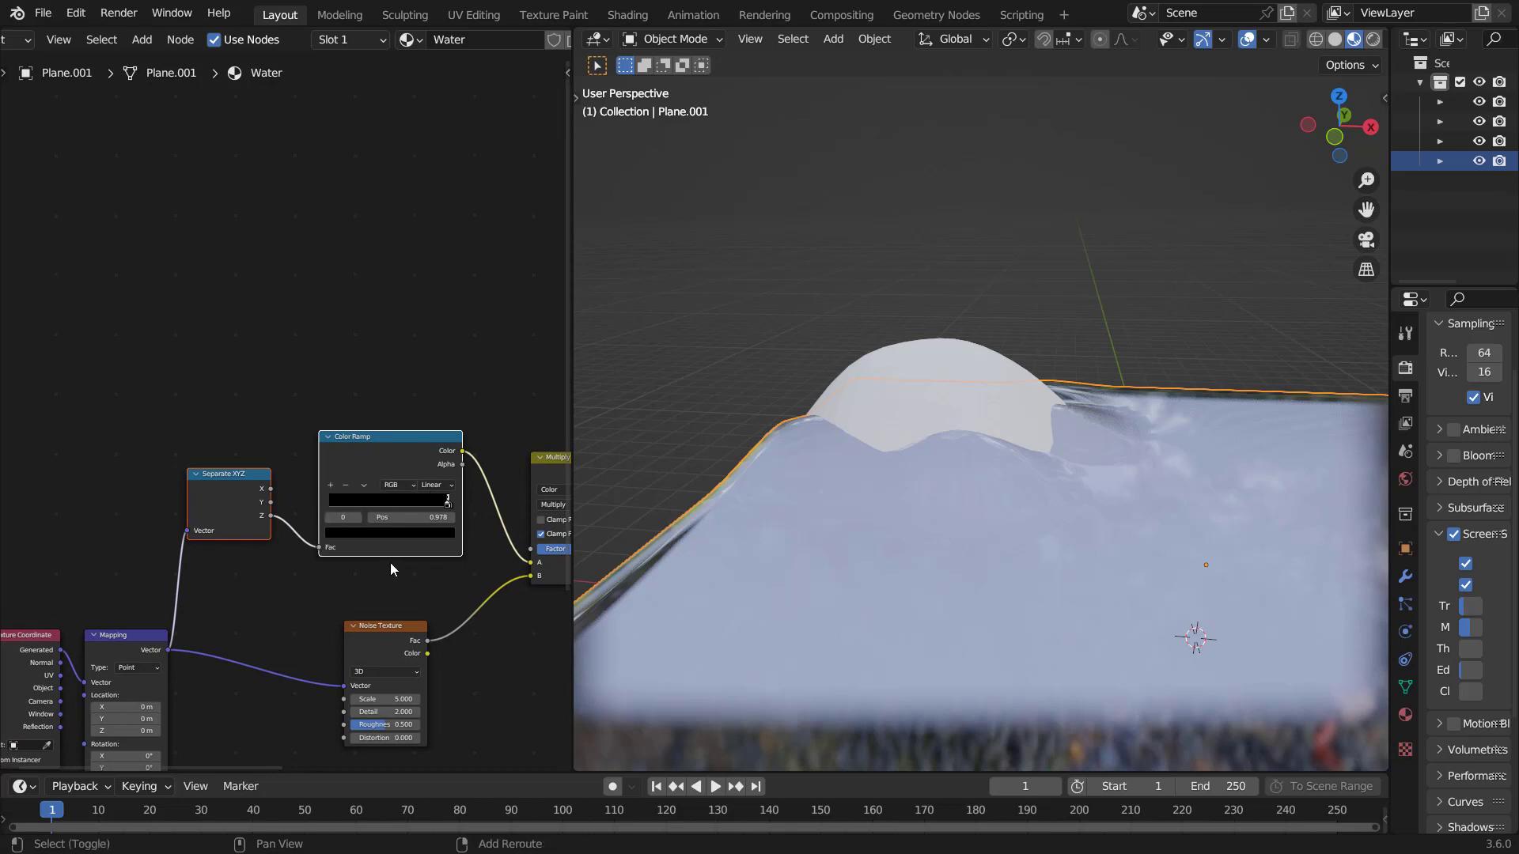
key("shift+d")
Step: Place the copies above, feed them the Mapping vector, and slide the white stop to 0.858
left_click(395, 403)
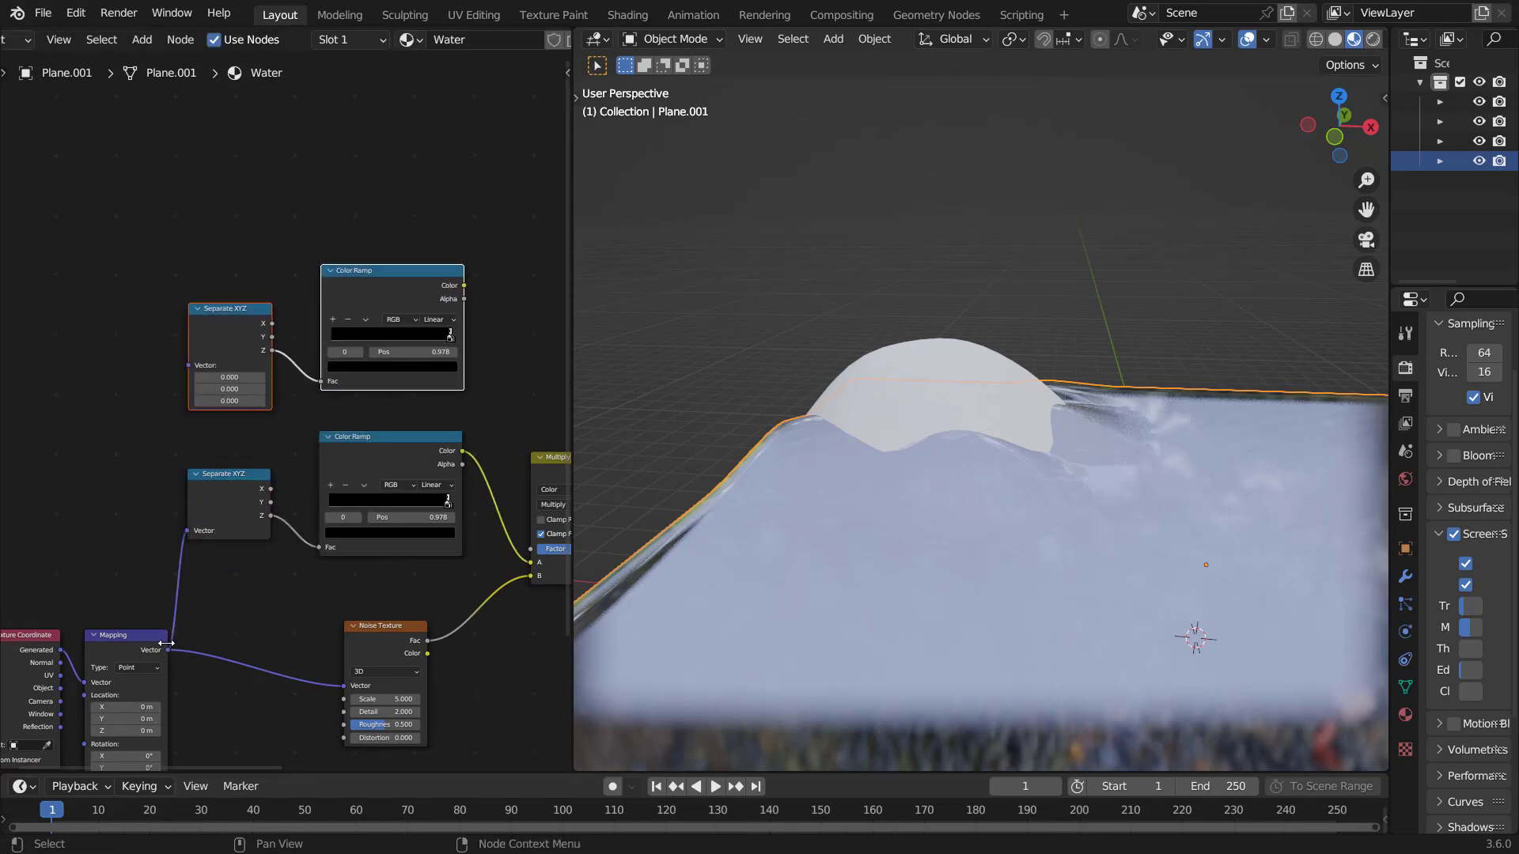
left_click_drag(168, 648, 188, 368)
left_click(401, 274, "ctrl+shift")
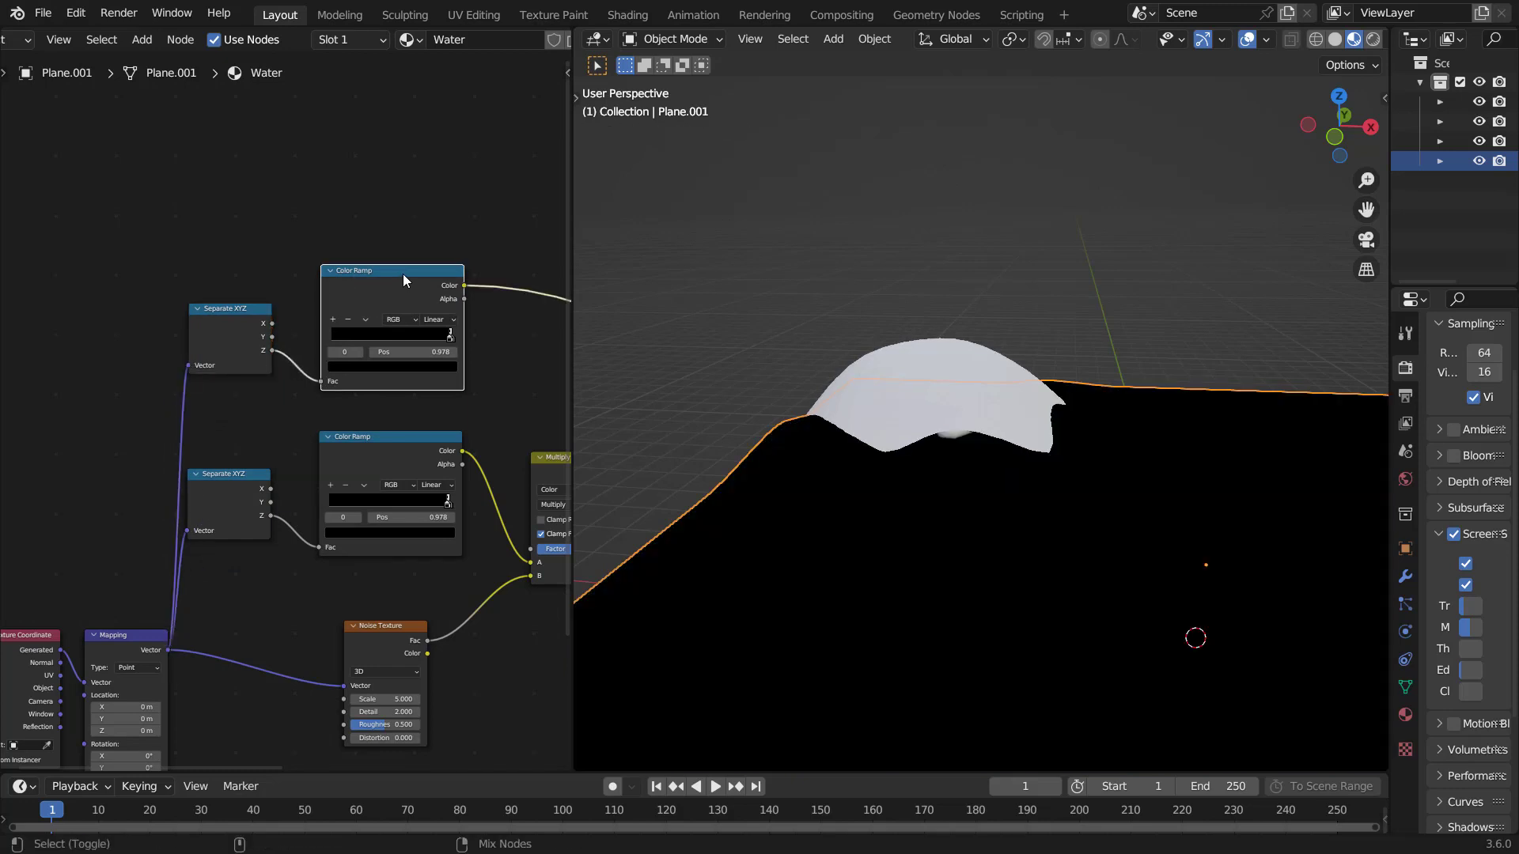
middle_click_drag(1025, 453, 1096, 443)
scroll(373, 416, "up", 4)
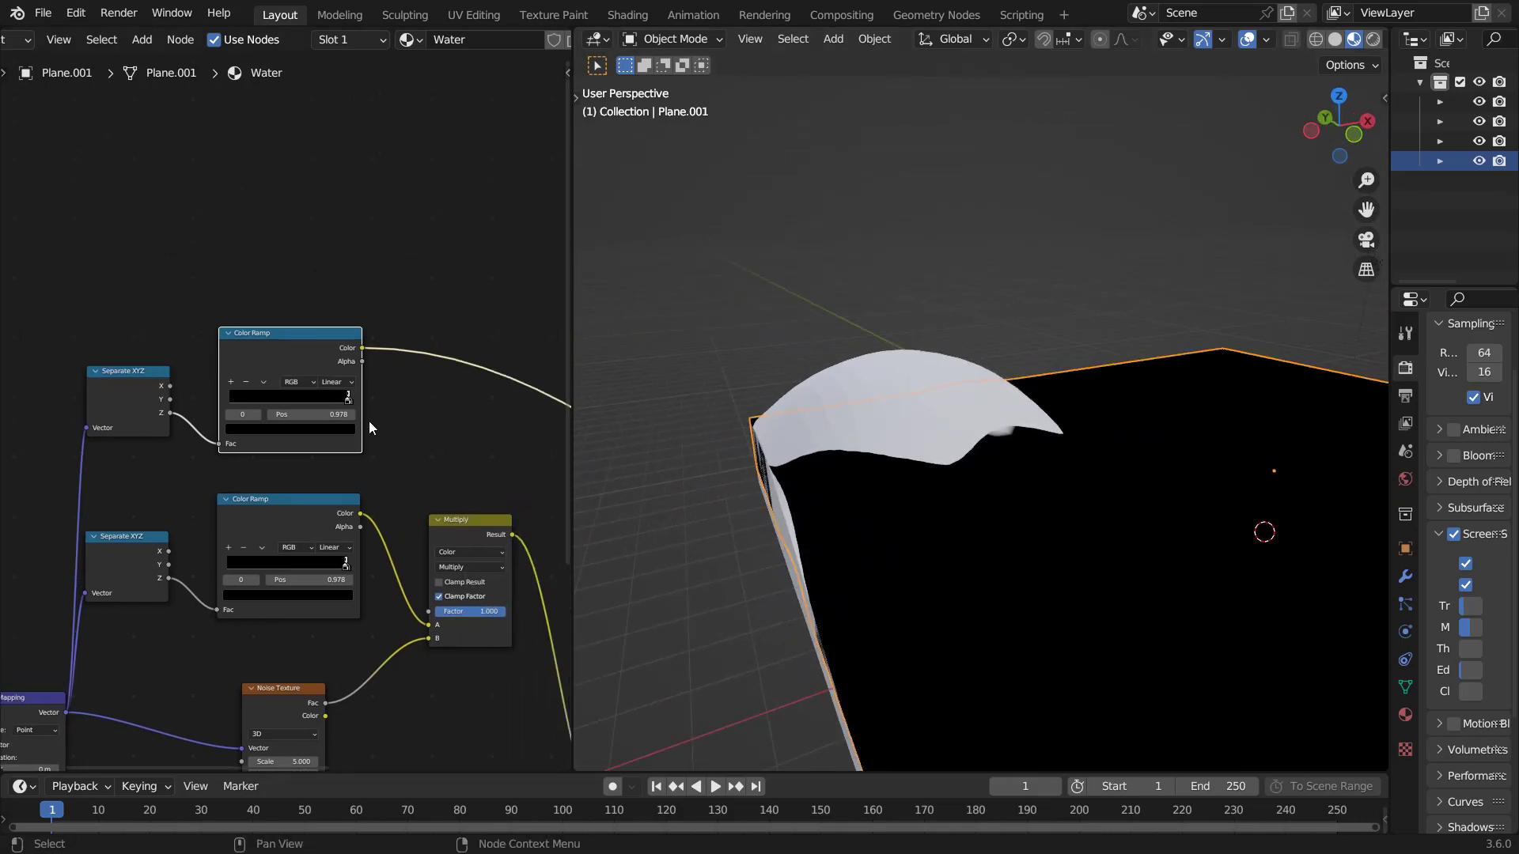
left_click_drag(402, 415, 315, 416)
middle_click_drag(995, 482, 814, 496)
left_click_drag(406, 422, 311, 417)
Step: Nudge water vertices with proportional editing, then push the white stop right and pick the black stop
key("Tab")
key("g")
right_click(993, 458)
middle_click_drag(993, 458, 960, 473)
key("g")
left_click(878, 470)
key("Tab")
mouse_move(354, 410)
left_mouse_down()
mouse_move(410, 409)
mouse_move(358, 397)
mouse_move(324, 405)
mouse_move(398, 409)
mouse_move(322, 414)
left_mouse_up()
left_click(324, 405)
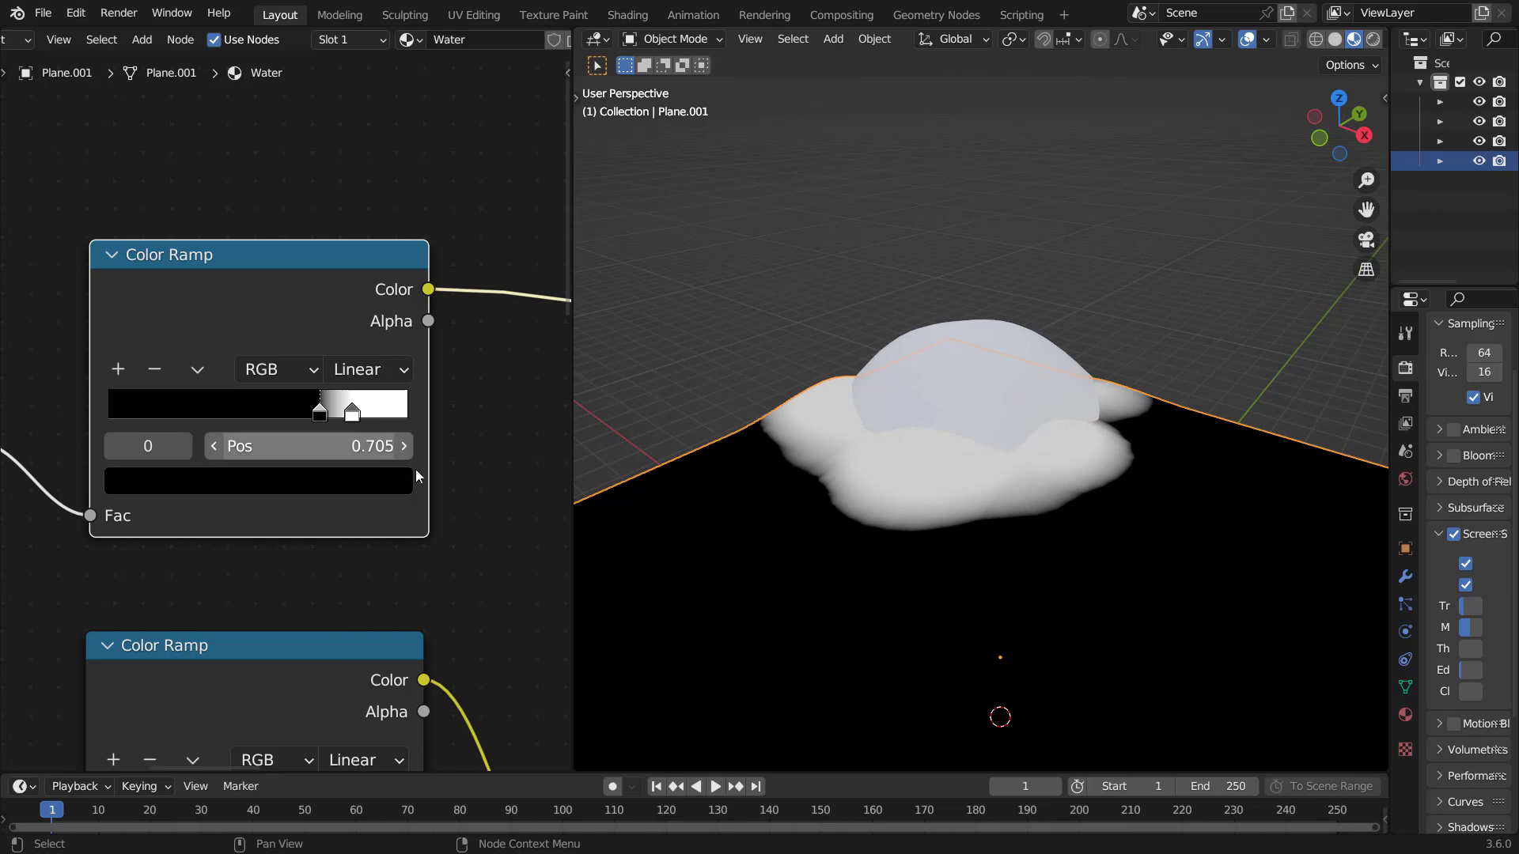
Step: Move the Material Output node right to make room in front of it
scroll(449, 500, "down", 7)
middle_click_drag(449, 500, 221, 438)
scroll(403, 487, "down", 3)
scroll(409, 488, "down", 2)
middle_click_drag(399, 504, 183, 461)
scroll(333, 467, "down", 4)
middle_click_drag(317, 453, 320, 483)
middle_click_drag(478, 490, 403, 481)
left_click_drag(479, 490, 561, 468)
left_click(477, 368)
Step: Add a Mix Shader via search ('mix sha') and drop it onto the output link
key("shift+a")
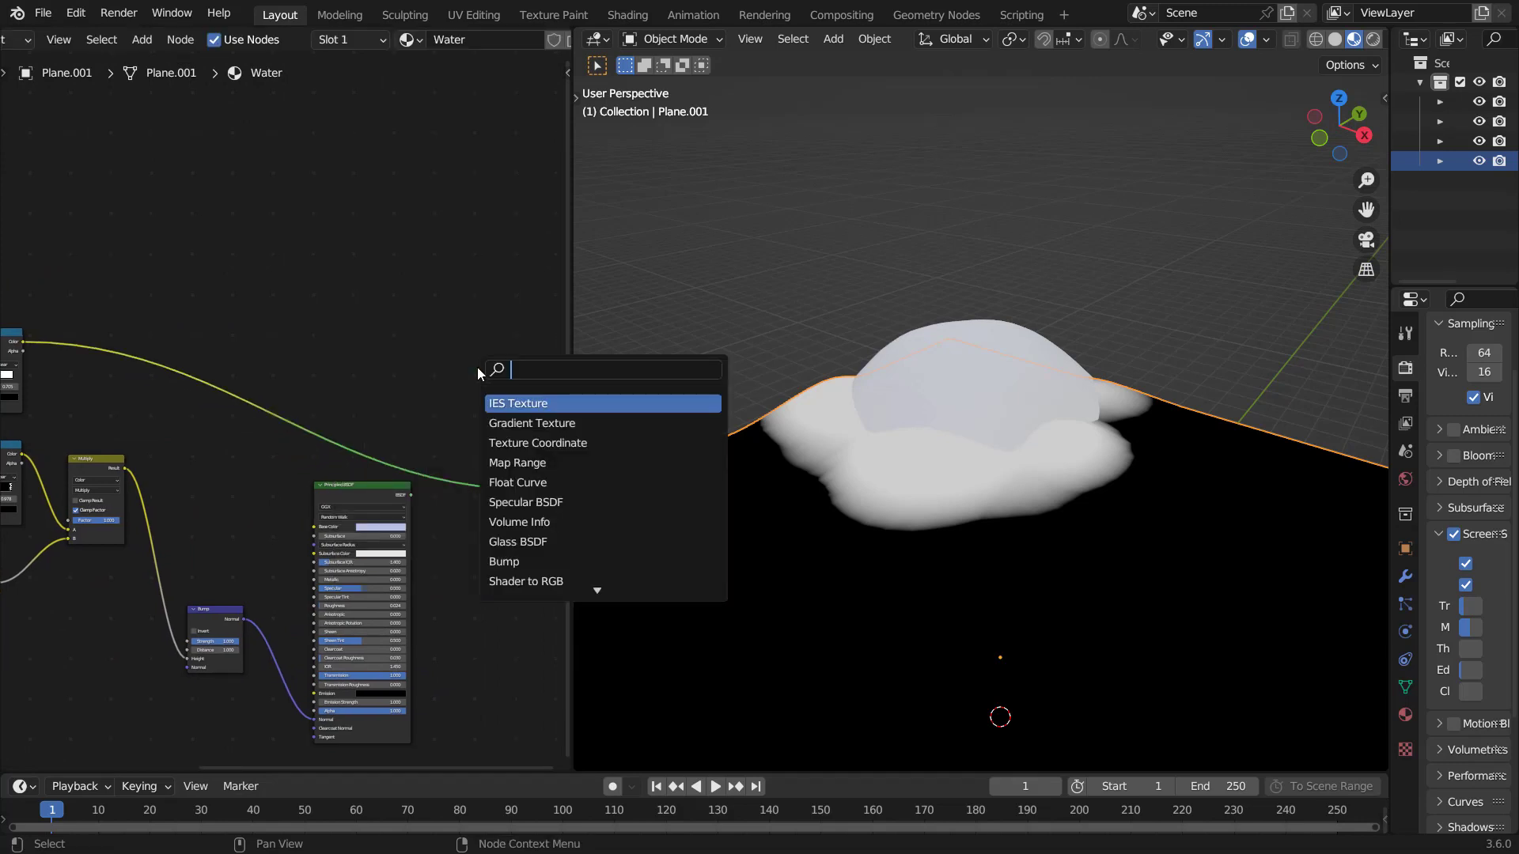
type("mix sha")
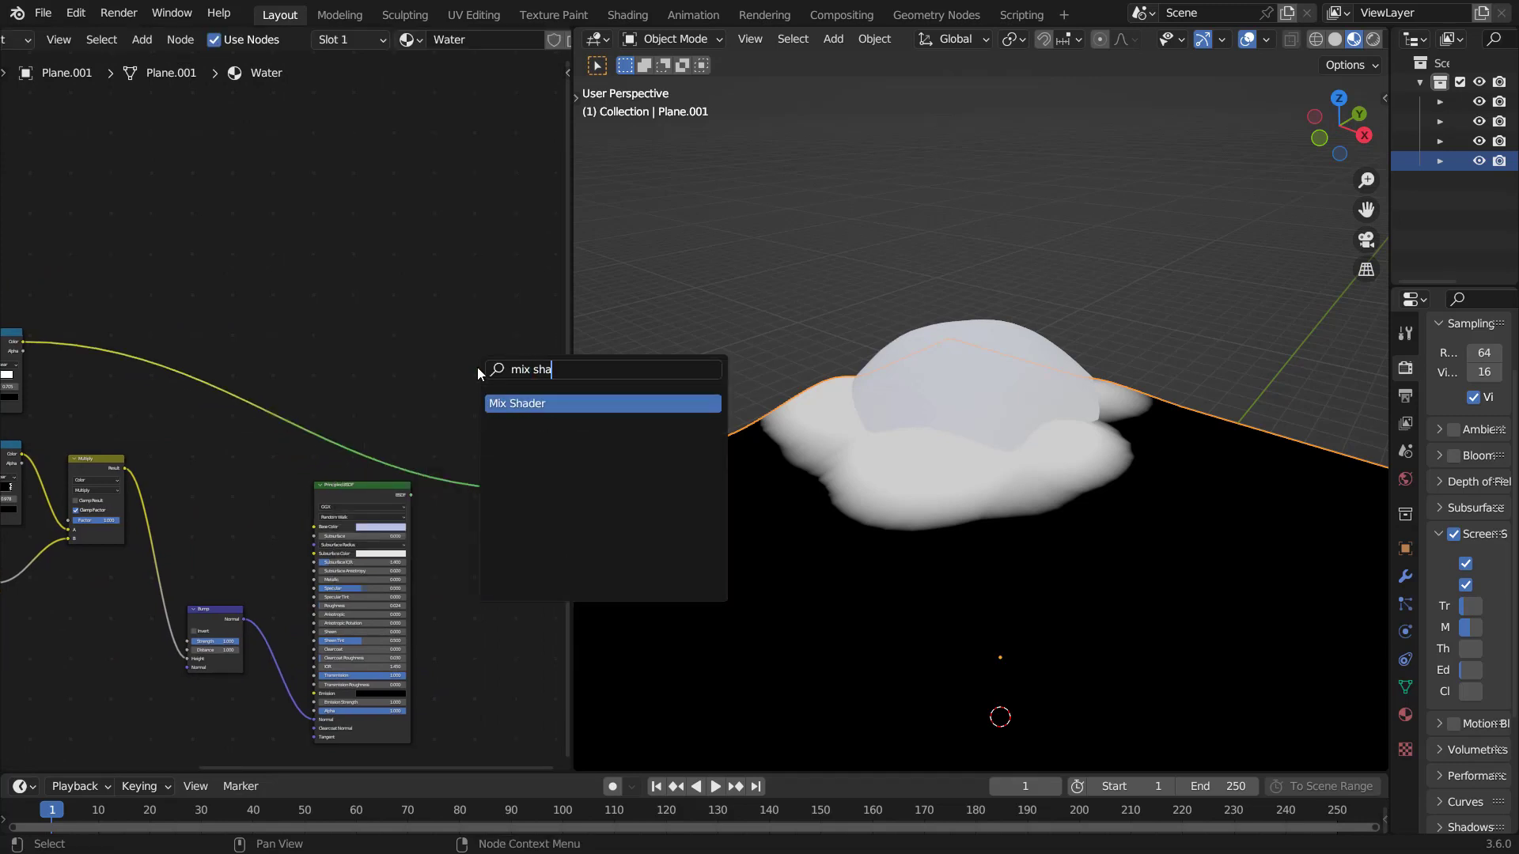
key("Return")
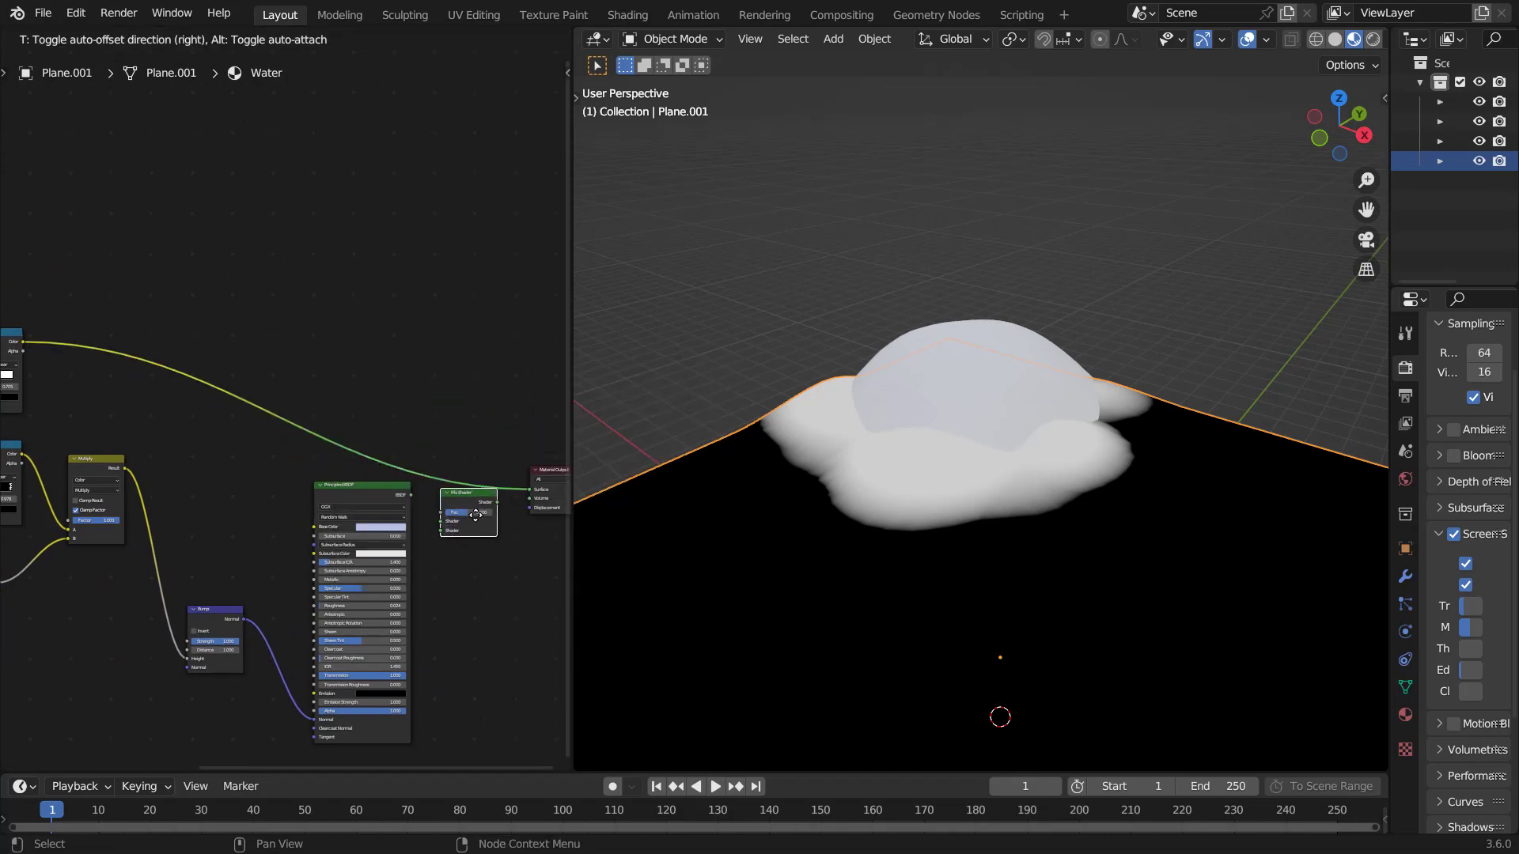
left_click(476, 539)
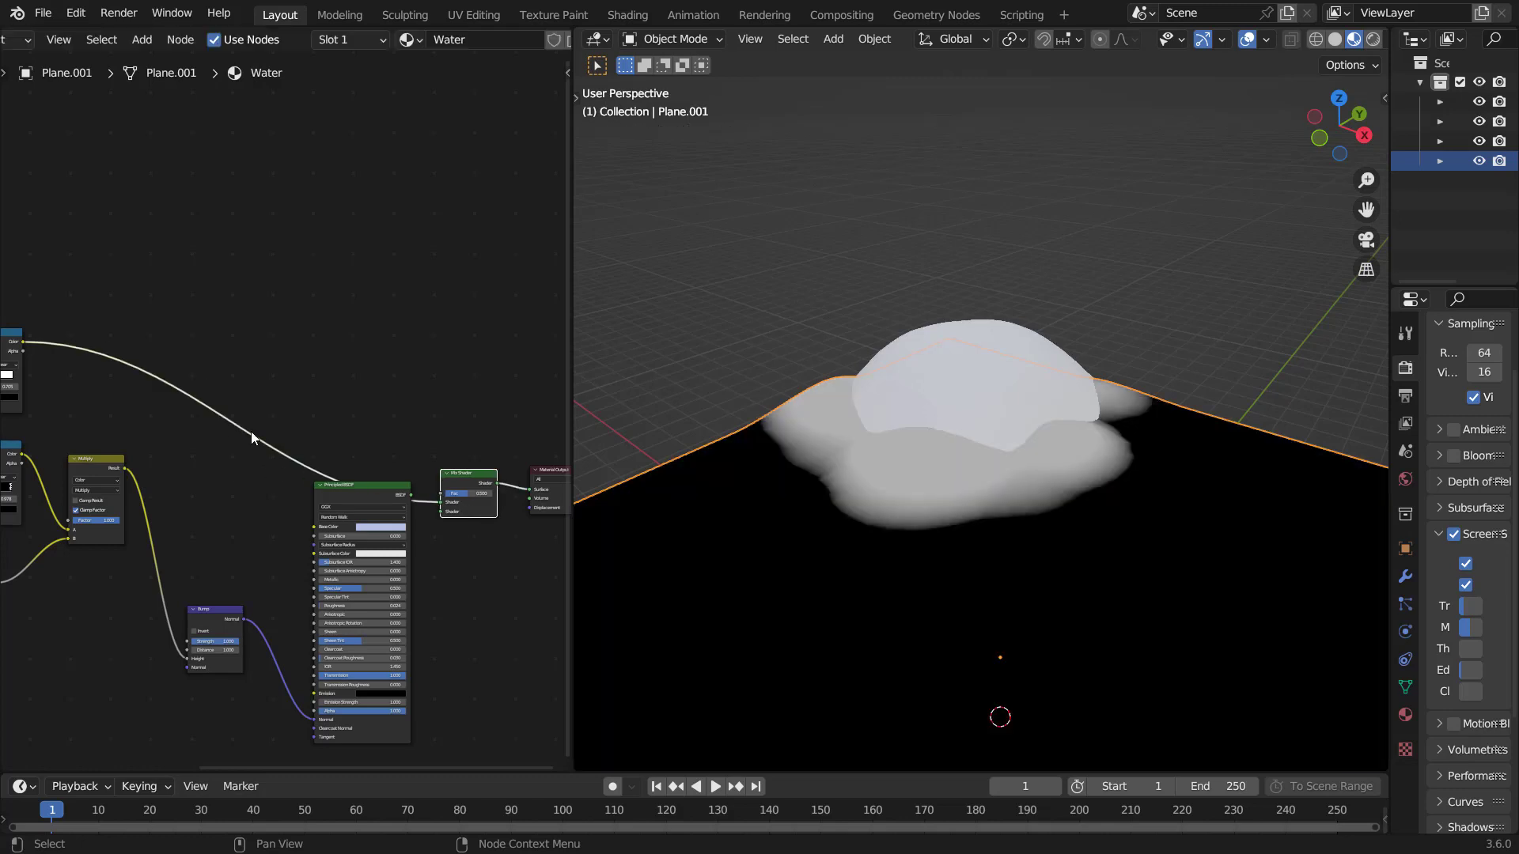
Step: Use the foam Color Ramp as the Mix Shader's Fac
middle_click_drag(103, 384, 167, 401)
middle_click_drag(406, 493, 249, 432)
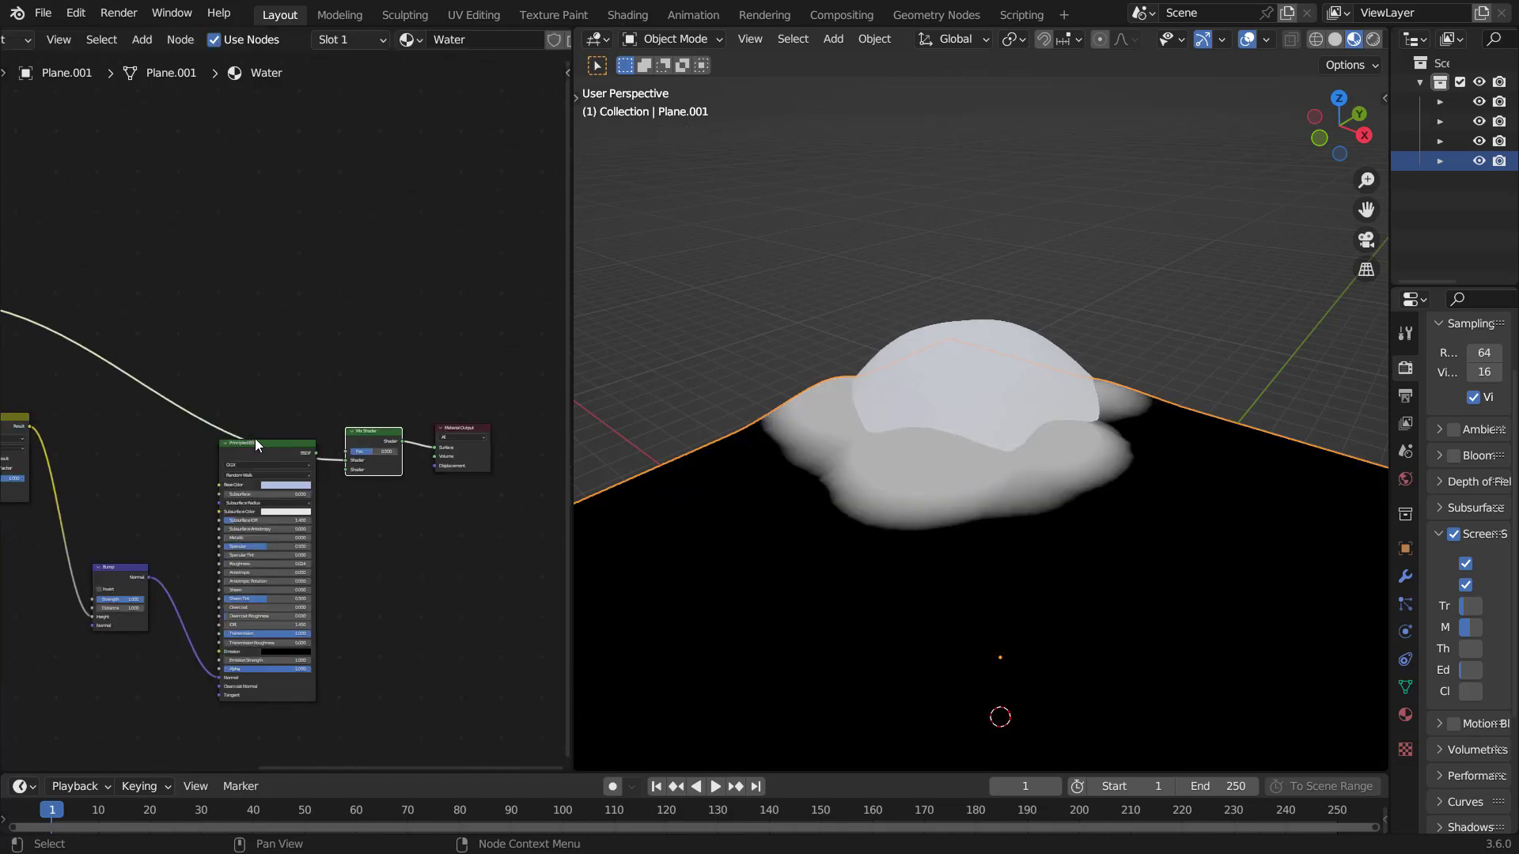
scroll(401, 507, "up", 9)
left_click(377, 486)
mouse_move(405, 510)
left_mouse_down()
mouse_move(396, 477)
mouse_move(405, 486)
left_mouse_up()
Step: Connect the water Principled BSDF to the Mix Shader's first Shader input
left_click_drag(299, 485, 297, 502)
scroll(453, 548, "up", 2)
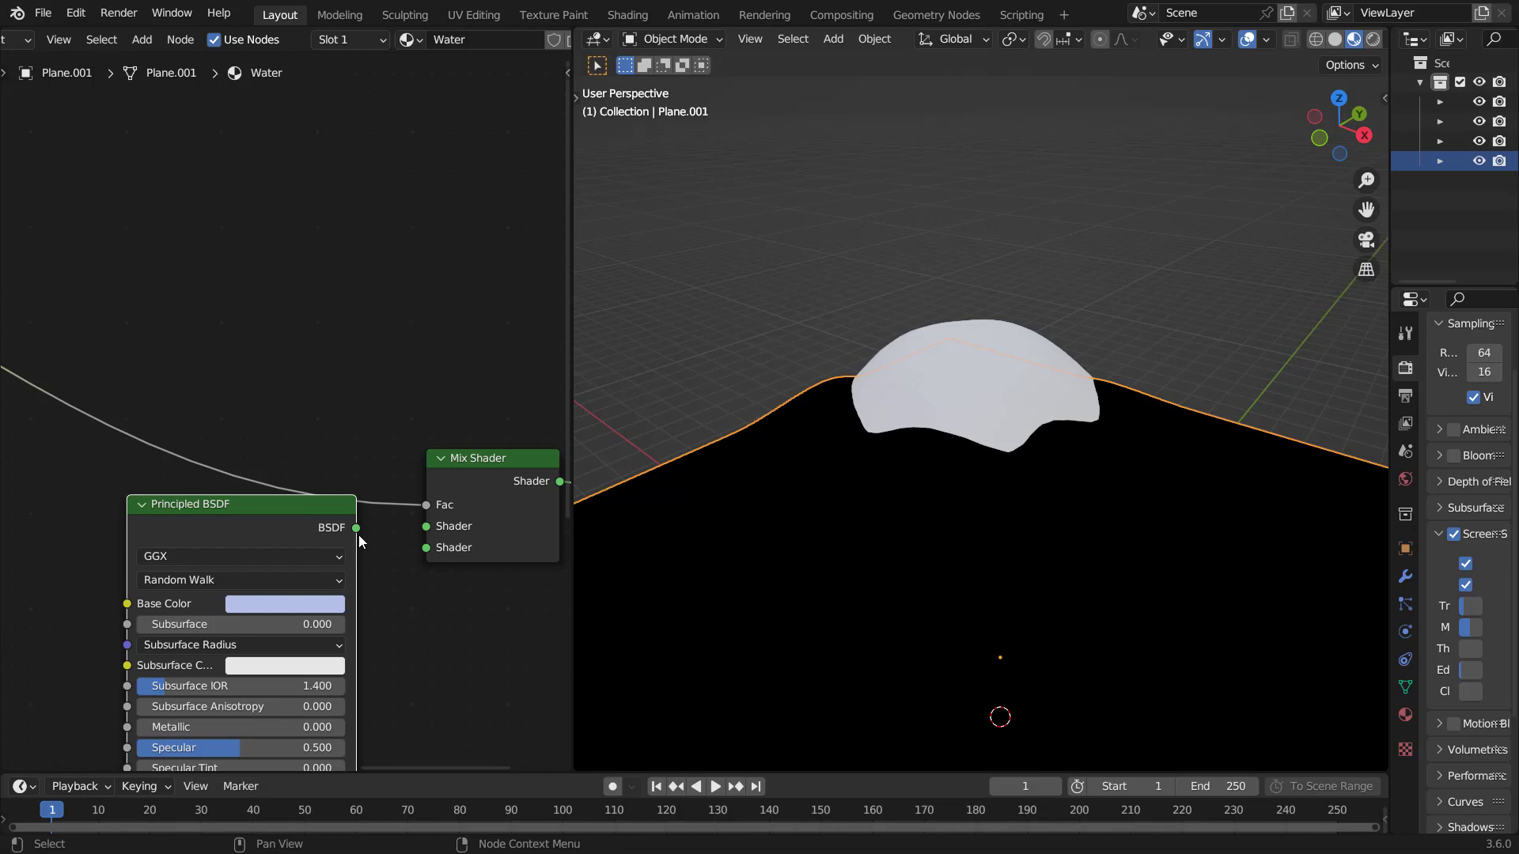
left_click_drag(357, 527, 429, 523)
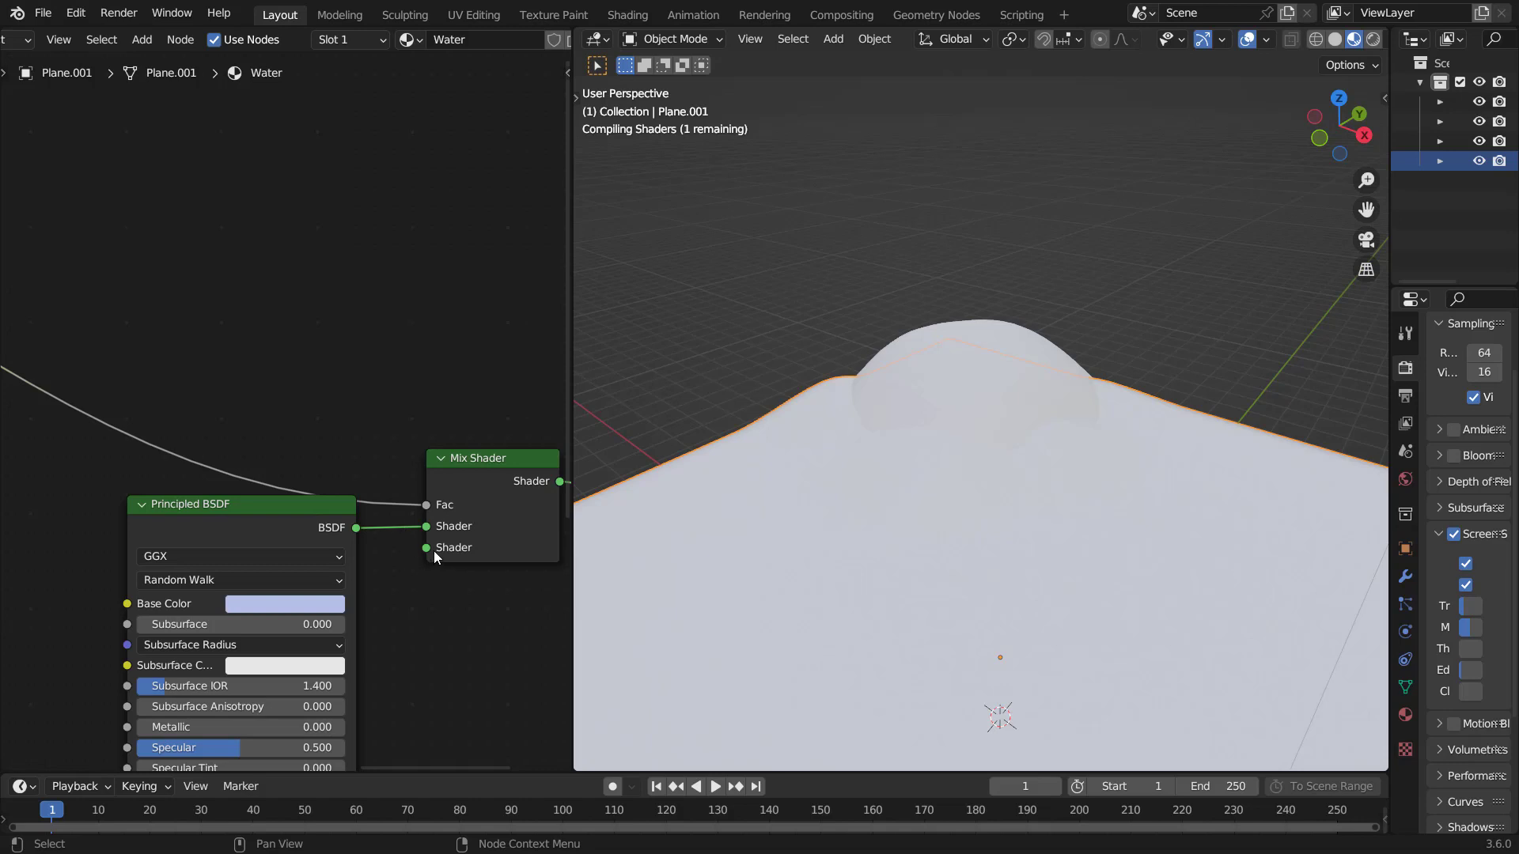
scroll(424, 563, "down", 3)
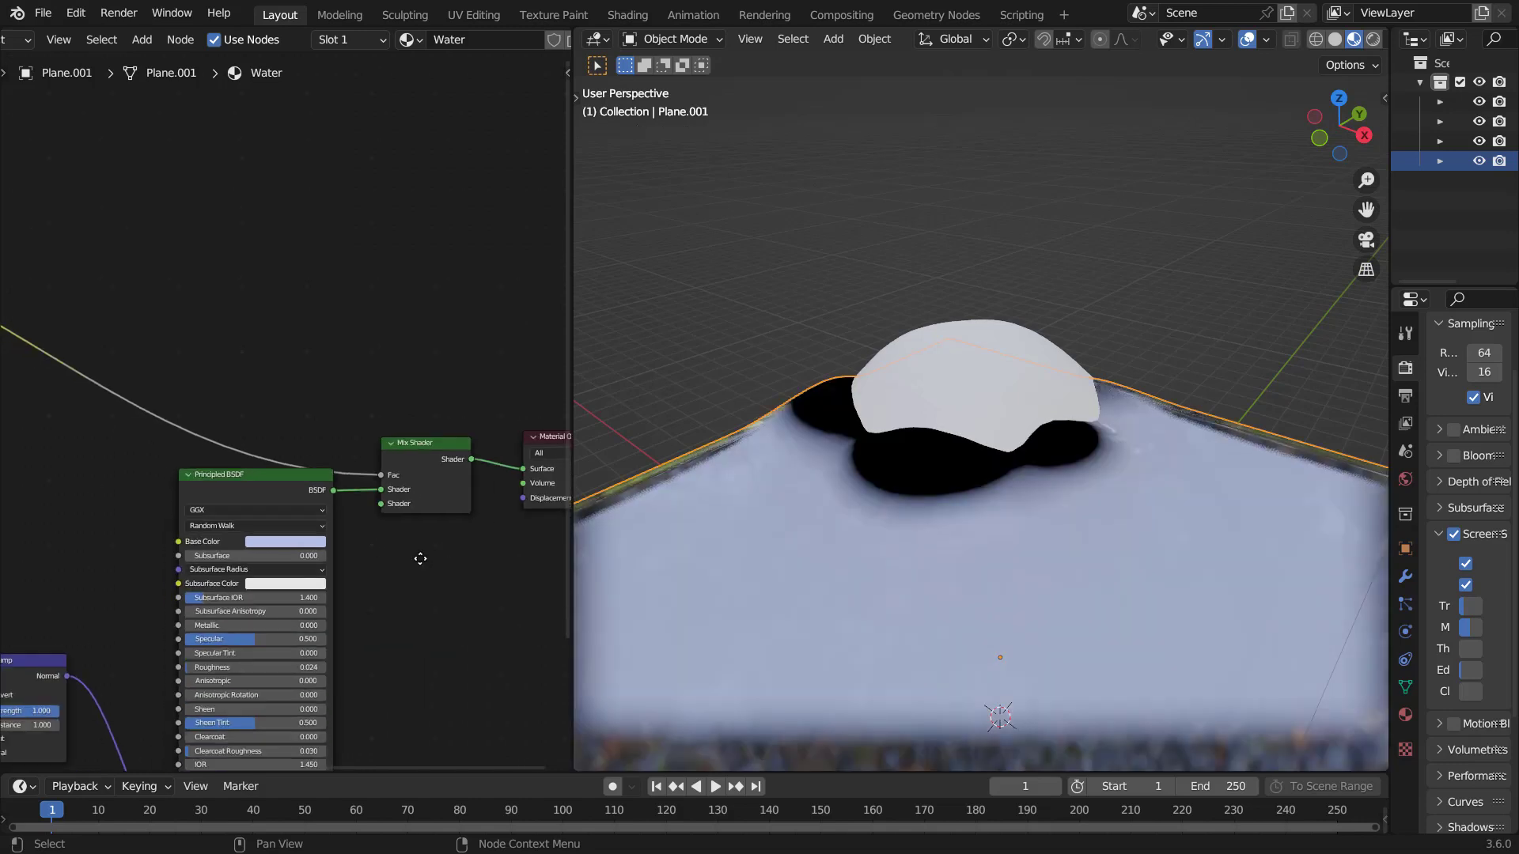
left_click_drag(297, 437, 356, 672)
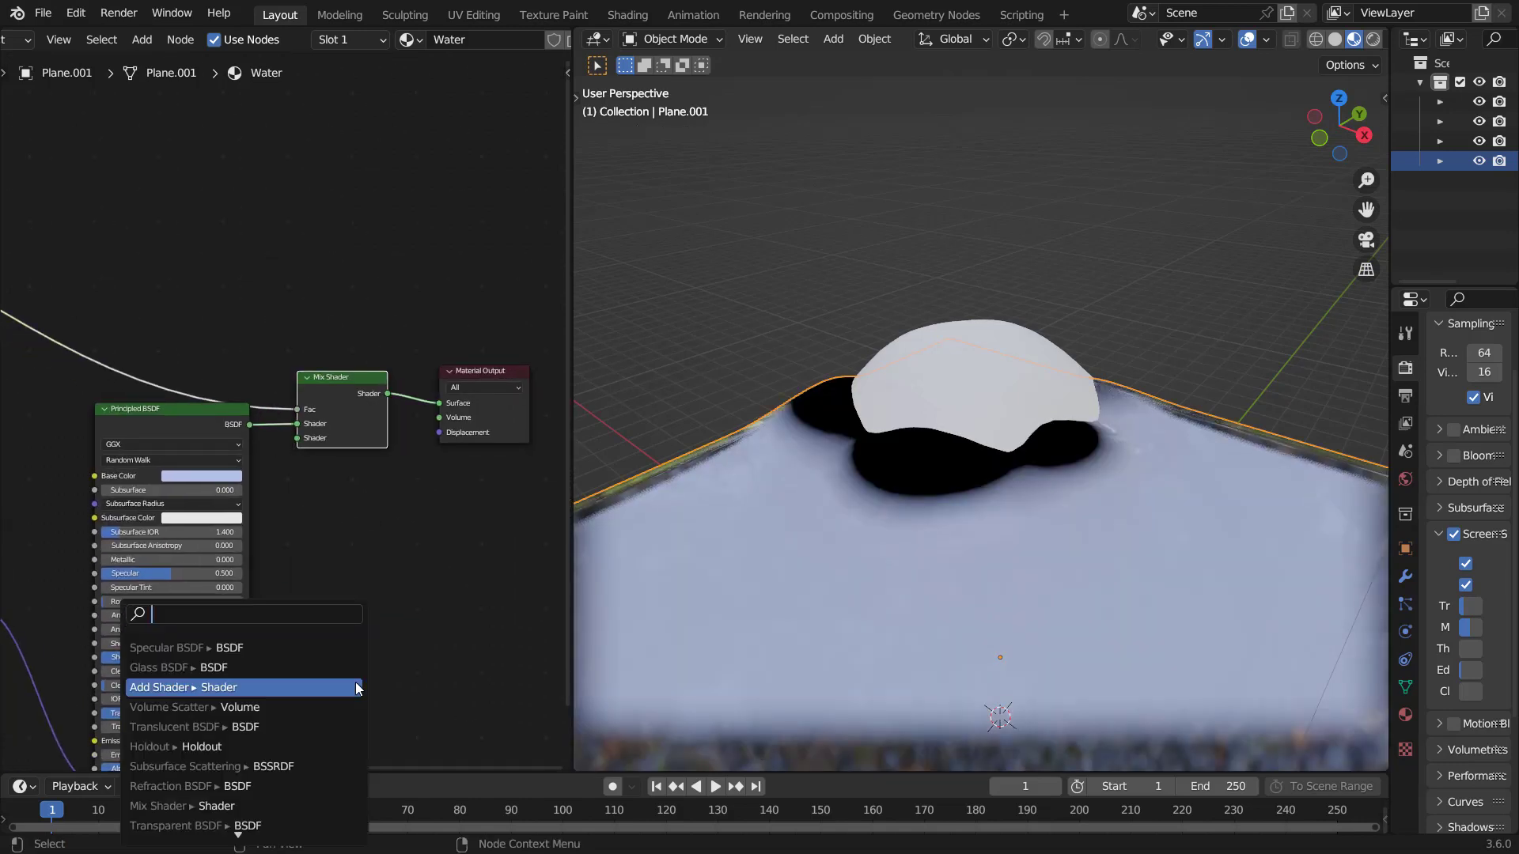
Step: Add a second Principled BSDF on the Mix Shader's lower Shader input
type("princip")
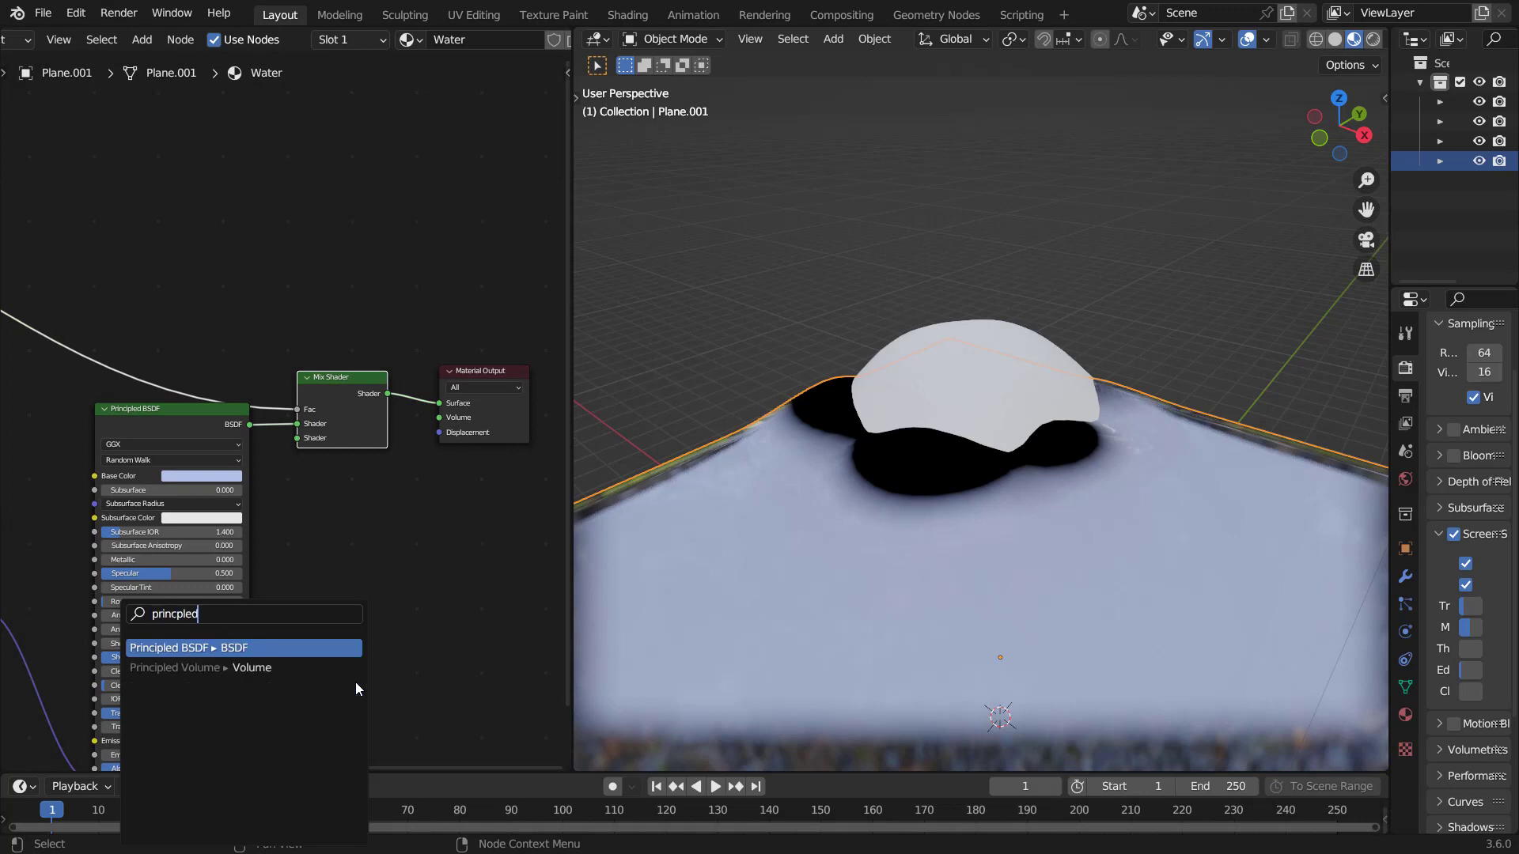
key("Return")
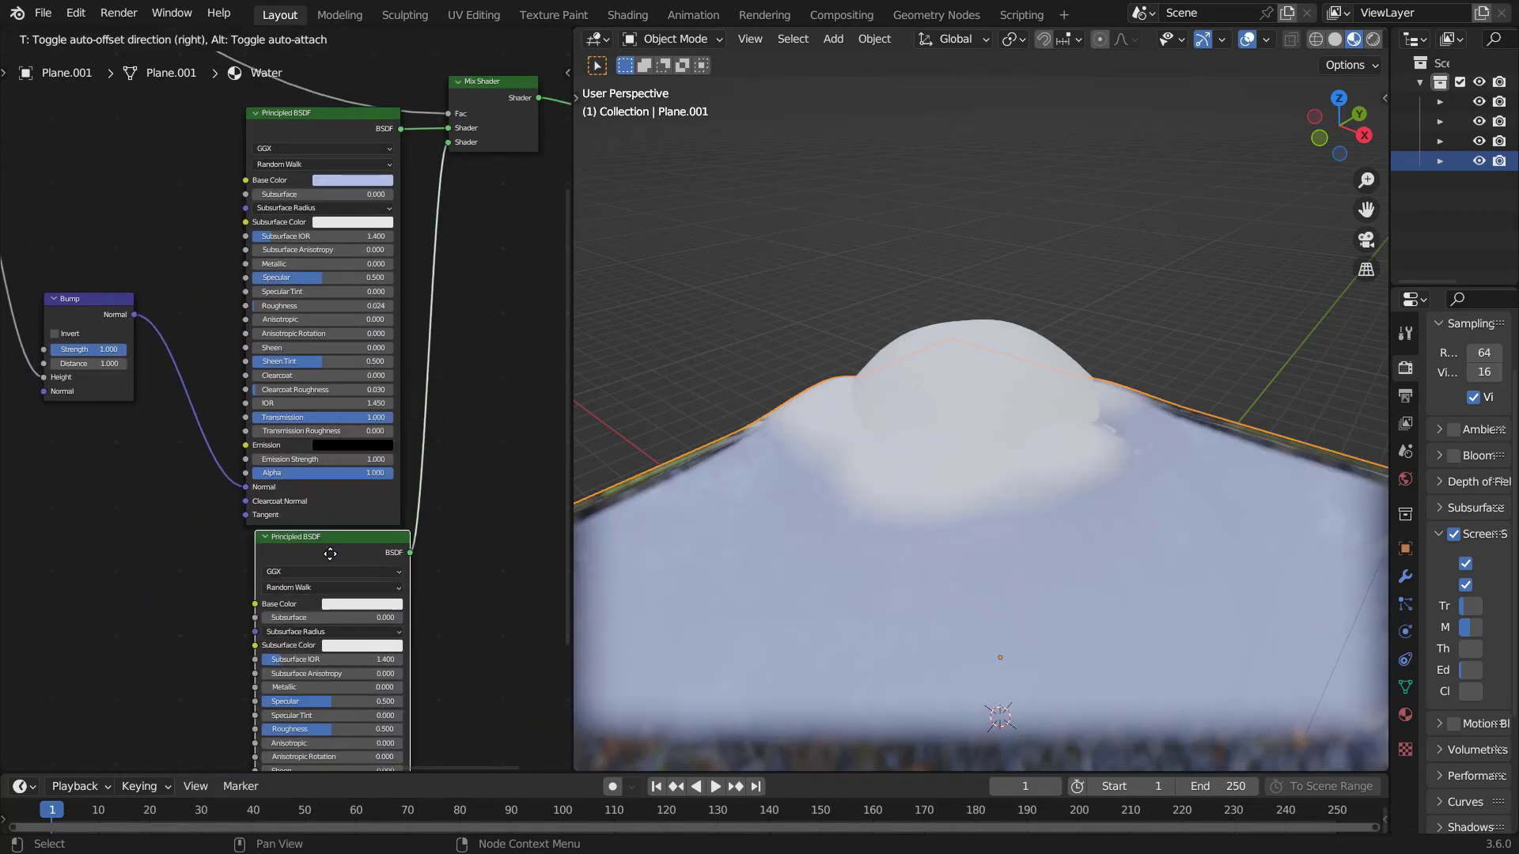
left_click(324, 556)
scroll(364, 617, "up", 6)
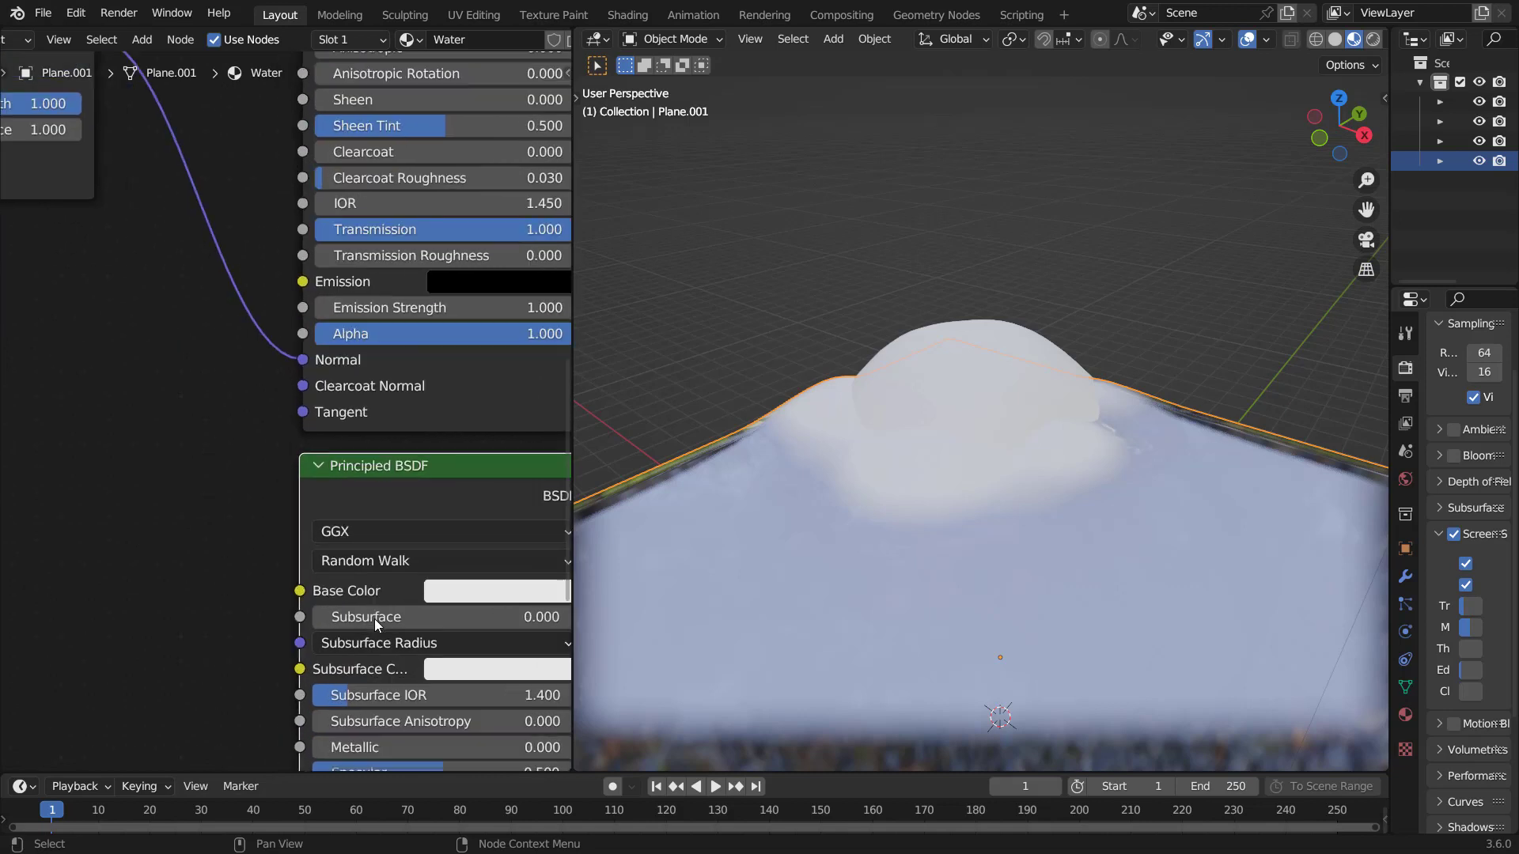
middle_click_drag(420, 559, 438, 521)
Step: Drive that BSDF's Base Color with a Voronoi Texture's Distance
left_click_drag(345, 556, 136, 478)
type("vor")
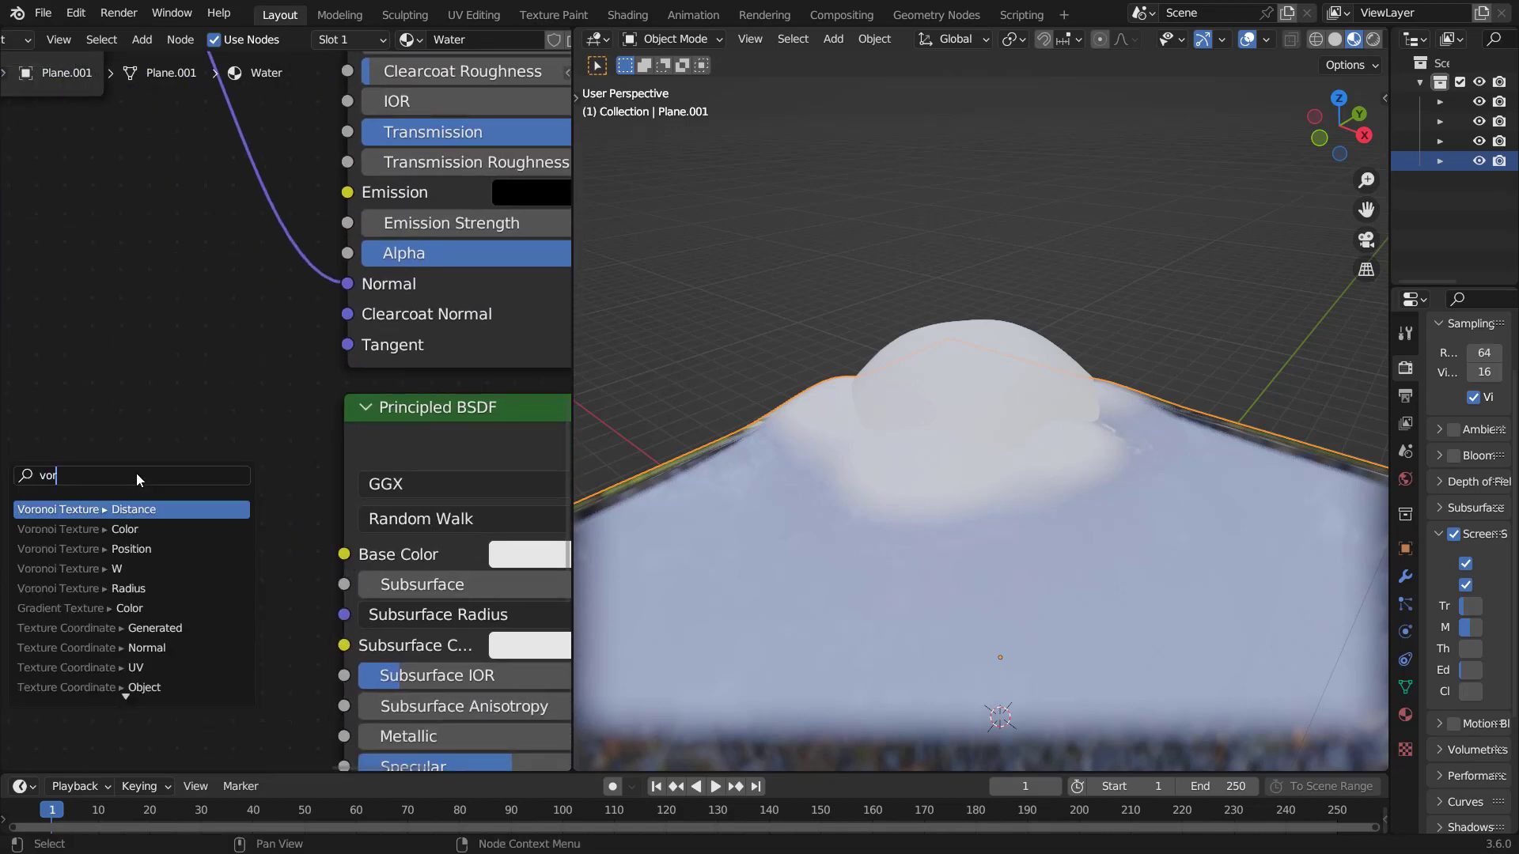
left_click(111, 508)
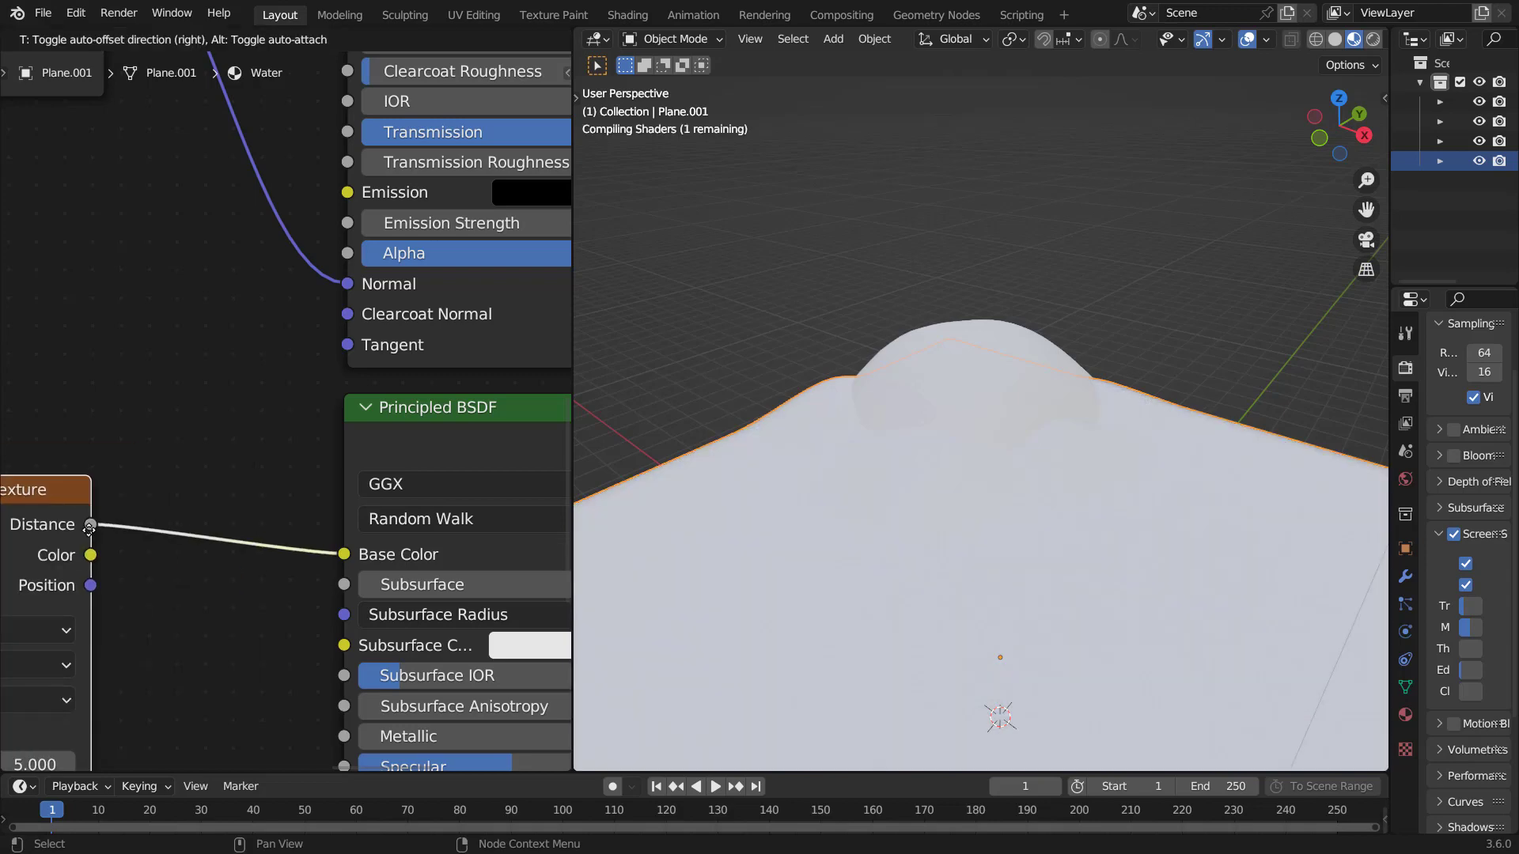
left_click(119, 559)
scroll(154, 496, "down", 5)
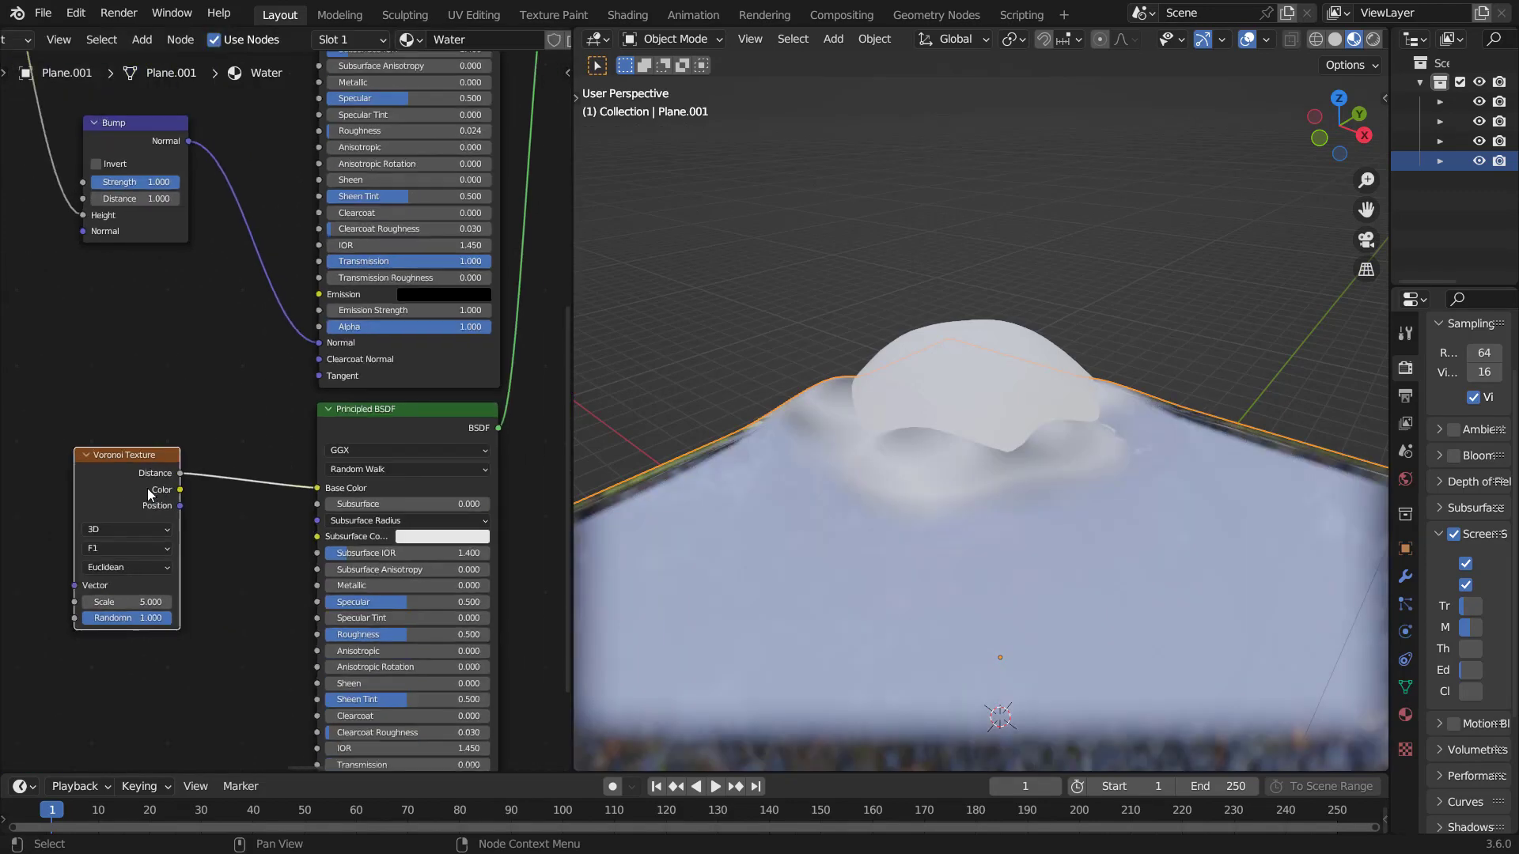
Step: Connect the Texture Coordinate output to the Voronoi Texture's Vector input
middle_click_drag(224, 444, 335, 435)
scroll(292, 448, "down", 5)
middle_click_drag(104, 375, 326, 430)
scroll(388, 446, "up", 8)
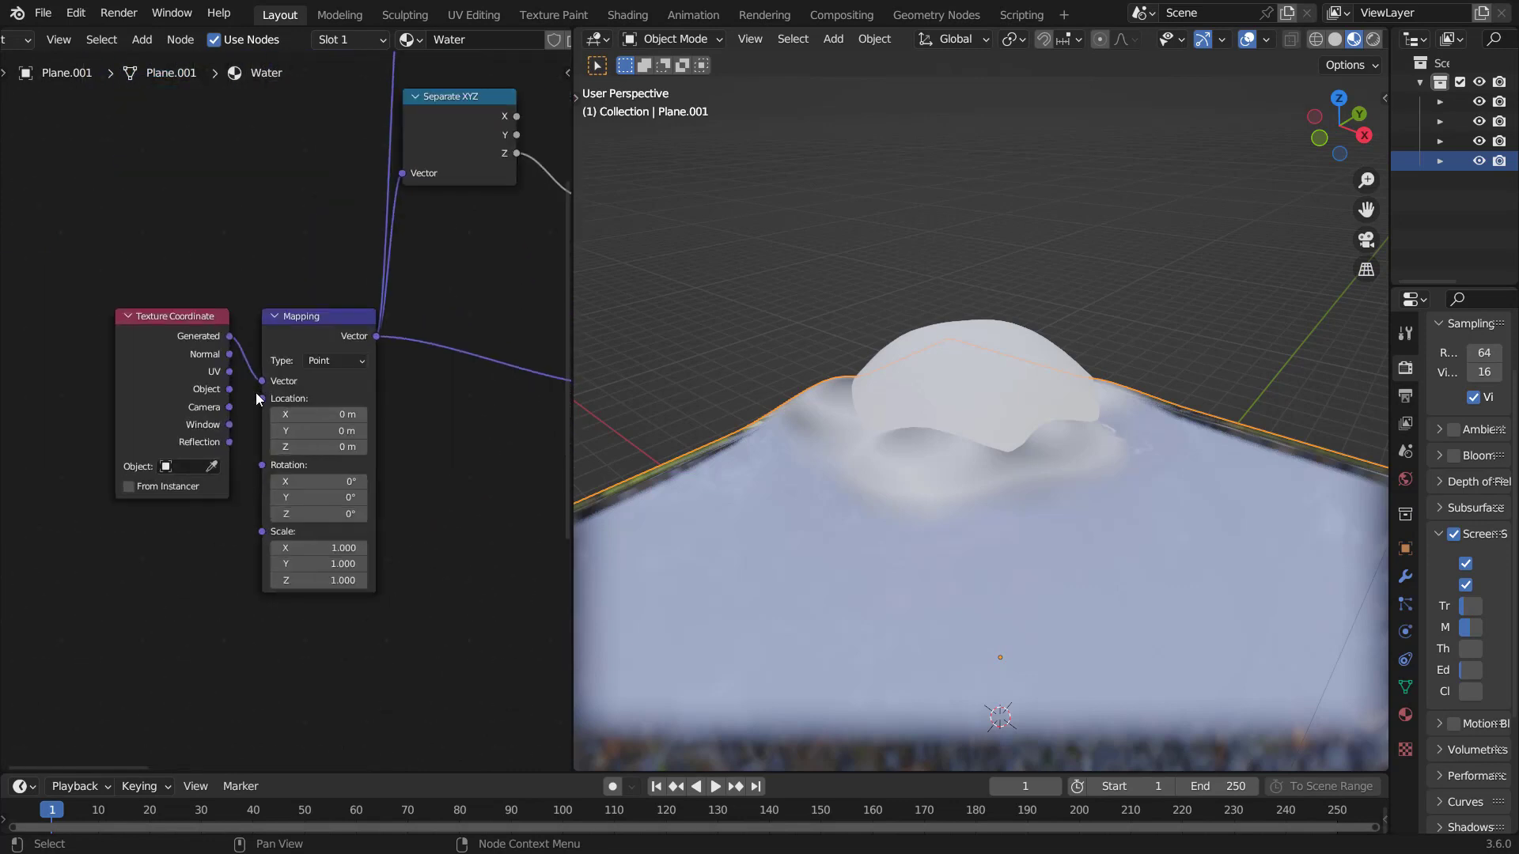
left_click(229, 391)
left_click_drag(230, 389, 293, 482)
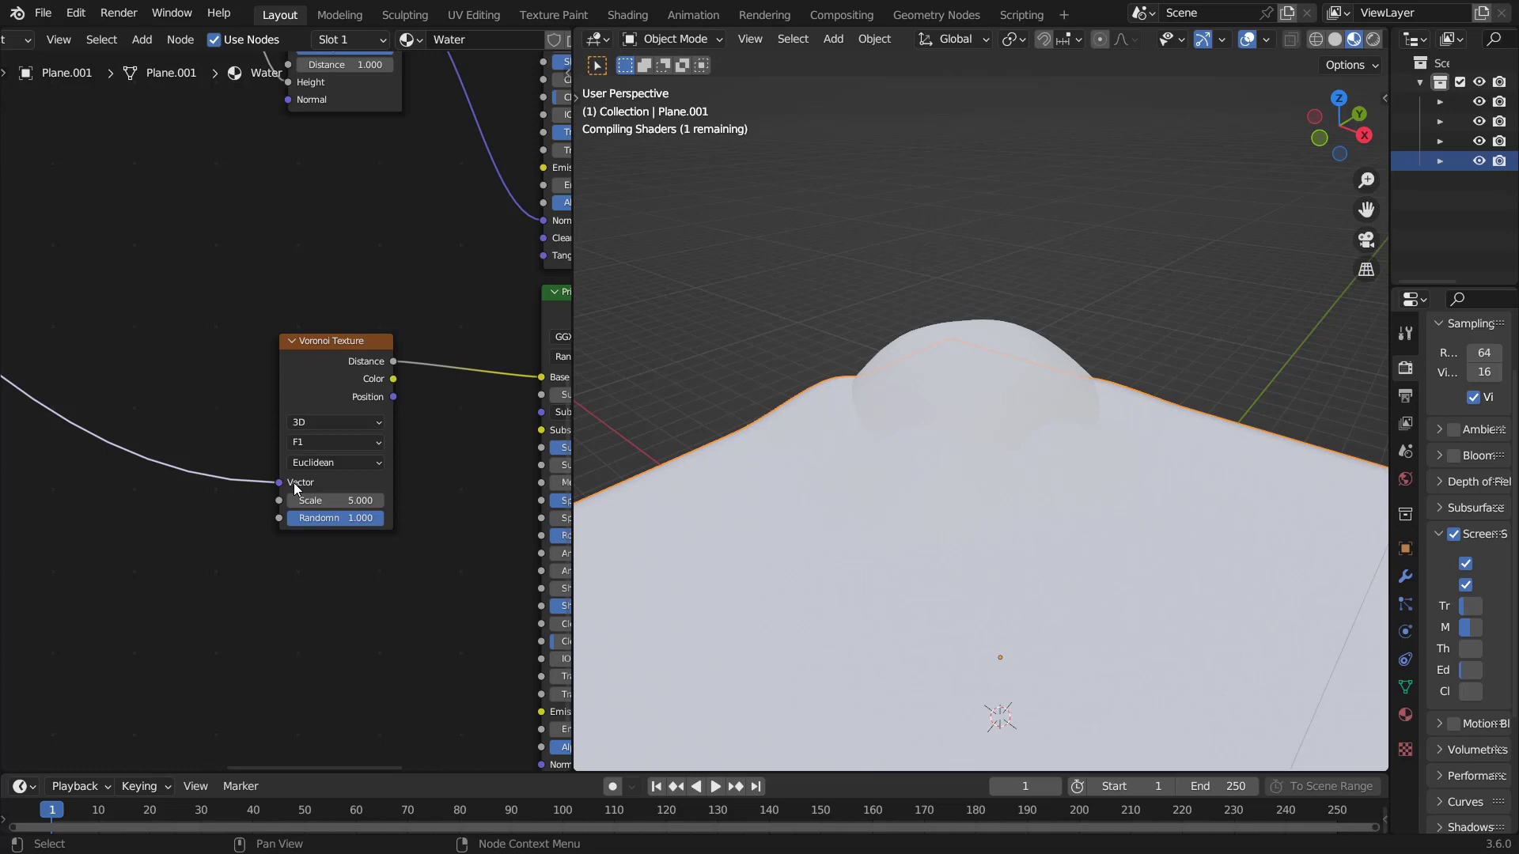
Step: Set the Voronoi Scale to 50 and inspect the finer speckles on the water
scroll(421, 579, "up", 3)
left_click(395, 564)
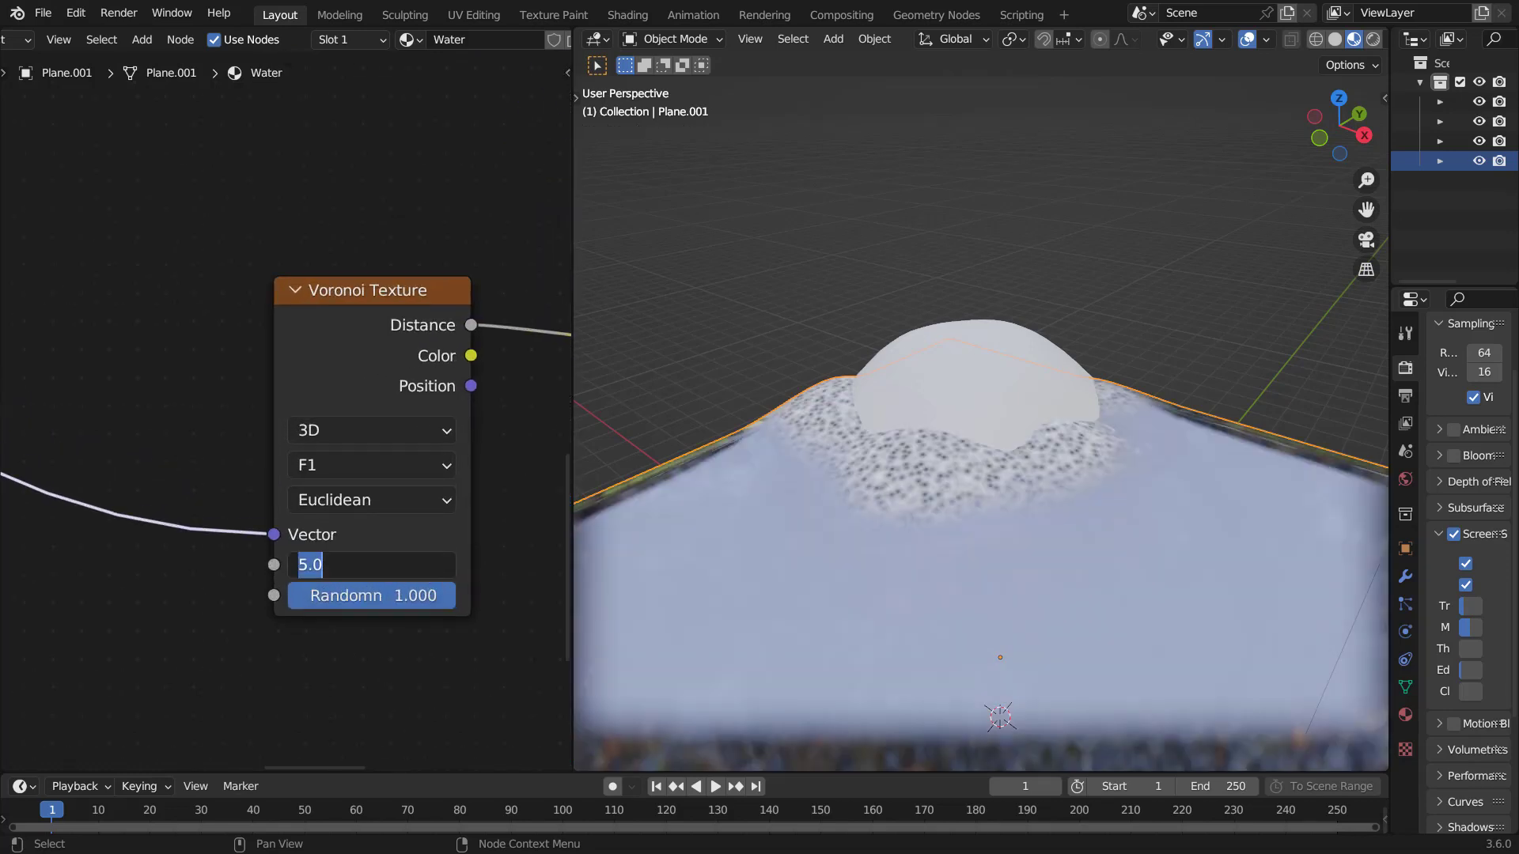
type("50")
key("Return")
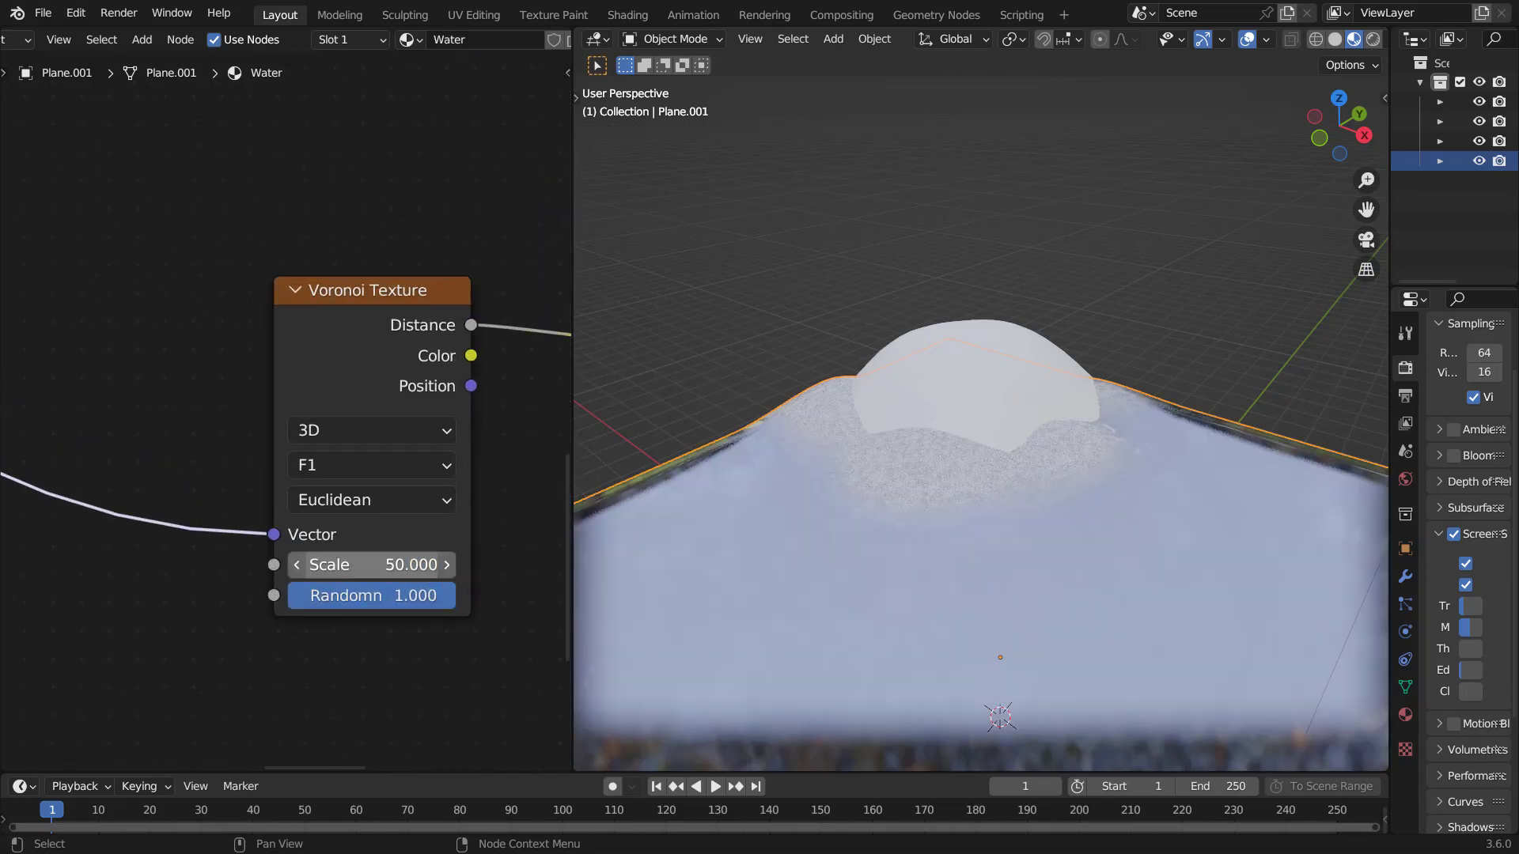
scroll(1004, 562, "up", 5)
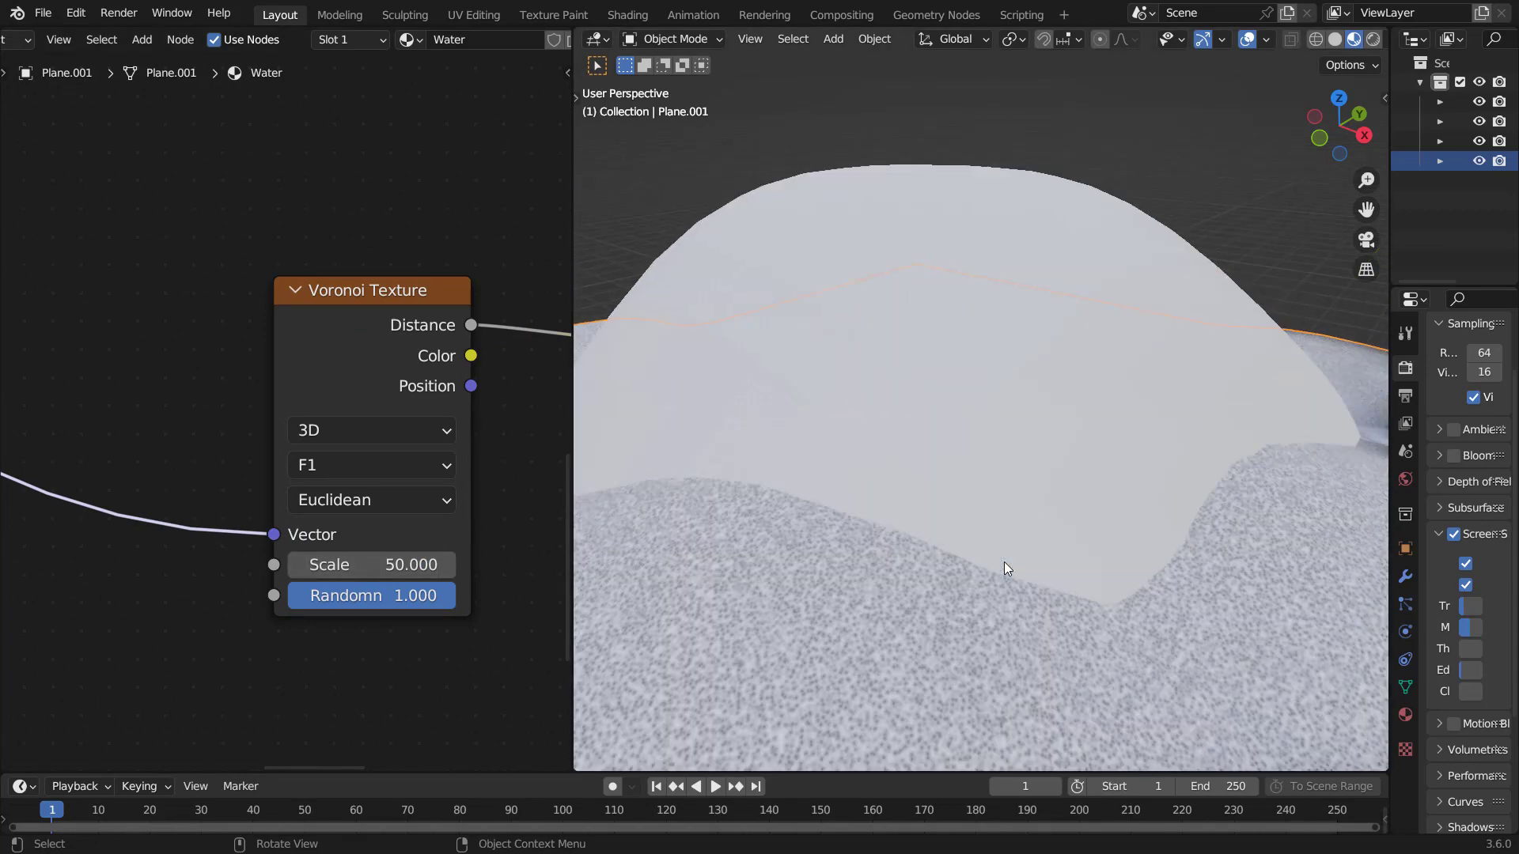
middle_click_drag(1038, 502, 1039, 498, "shift")
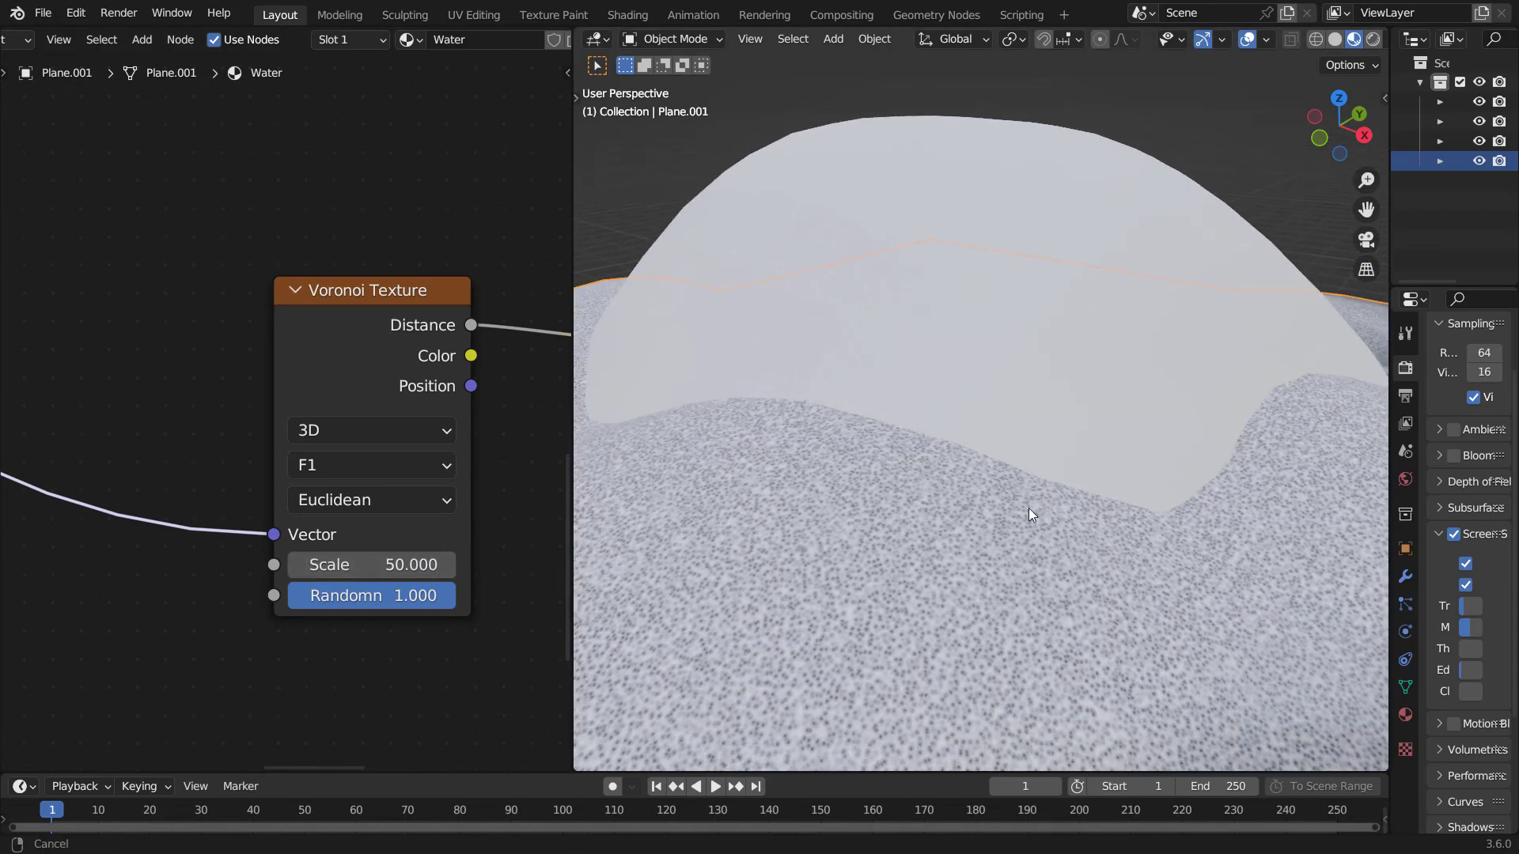
scroll(963, 562, "up", 6)
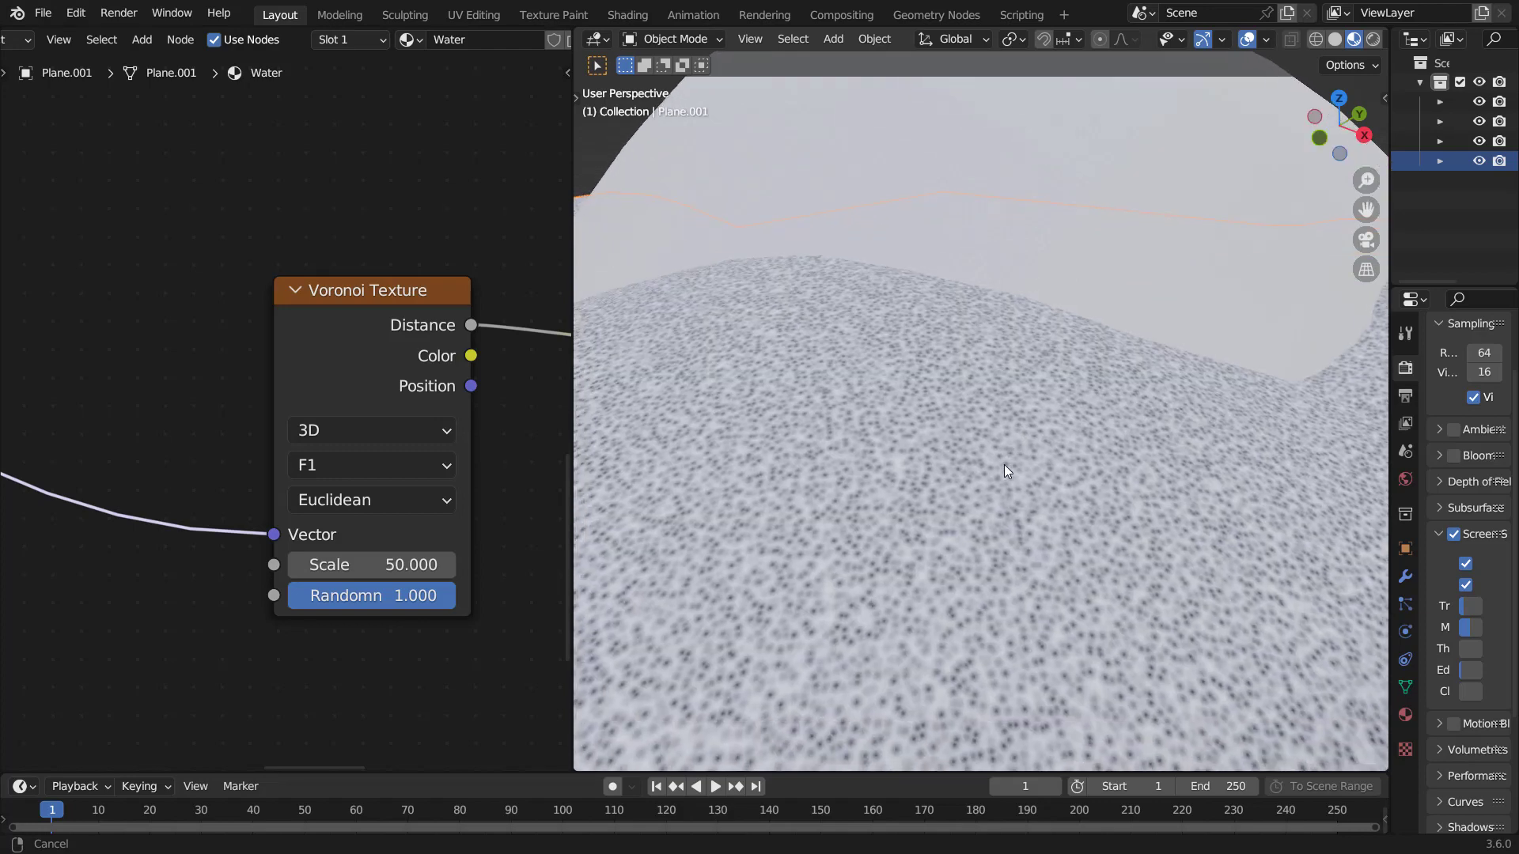
middle_click_drag(1004, 463, 1013, 455, "shift")
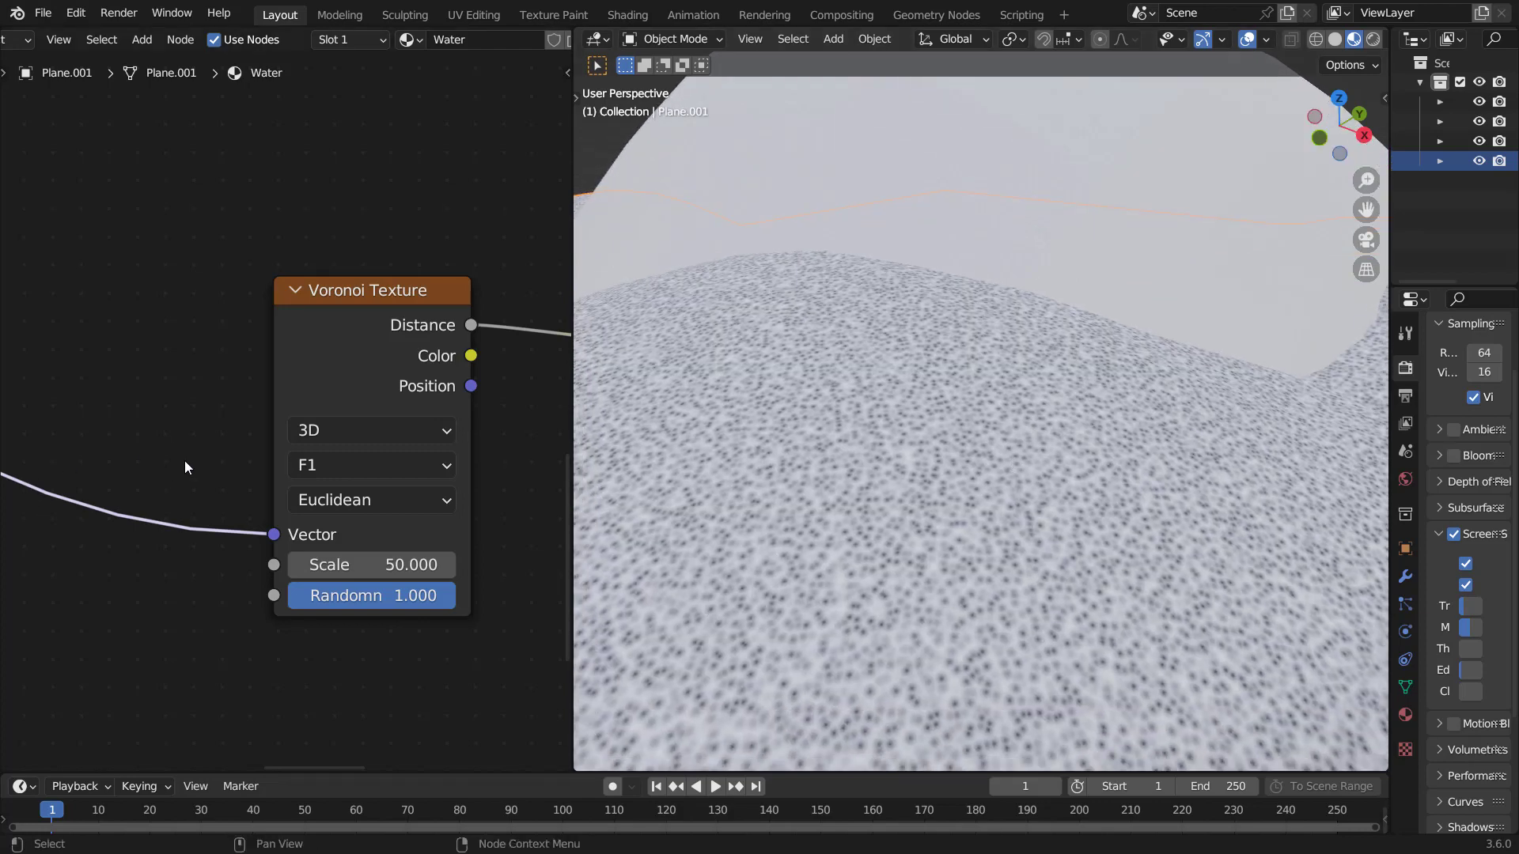
scroll(185, 462, "down", 5)
middle_click_drag(185, 461, 416, 493)
scroll(340, 527, "down", 3)
middle_click_drag(302, 479, 381, 535)
Step: Insert a Mix Color node into the Voronoi Vector link and feed a new Noise Texture into its B input
scroll(343, 513, "down", 1)
key("shift+a")
type("mix c")
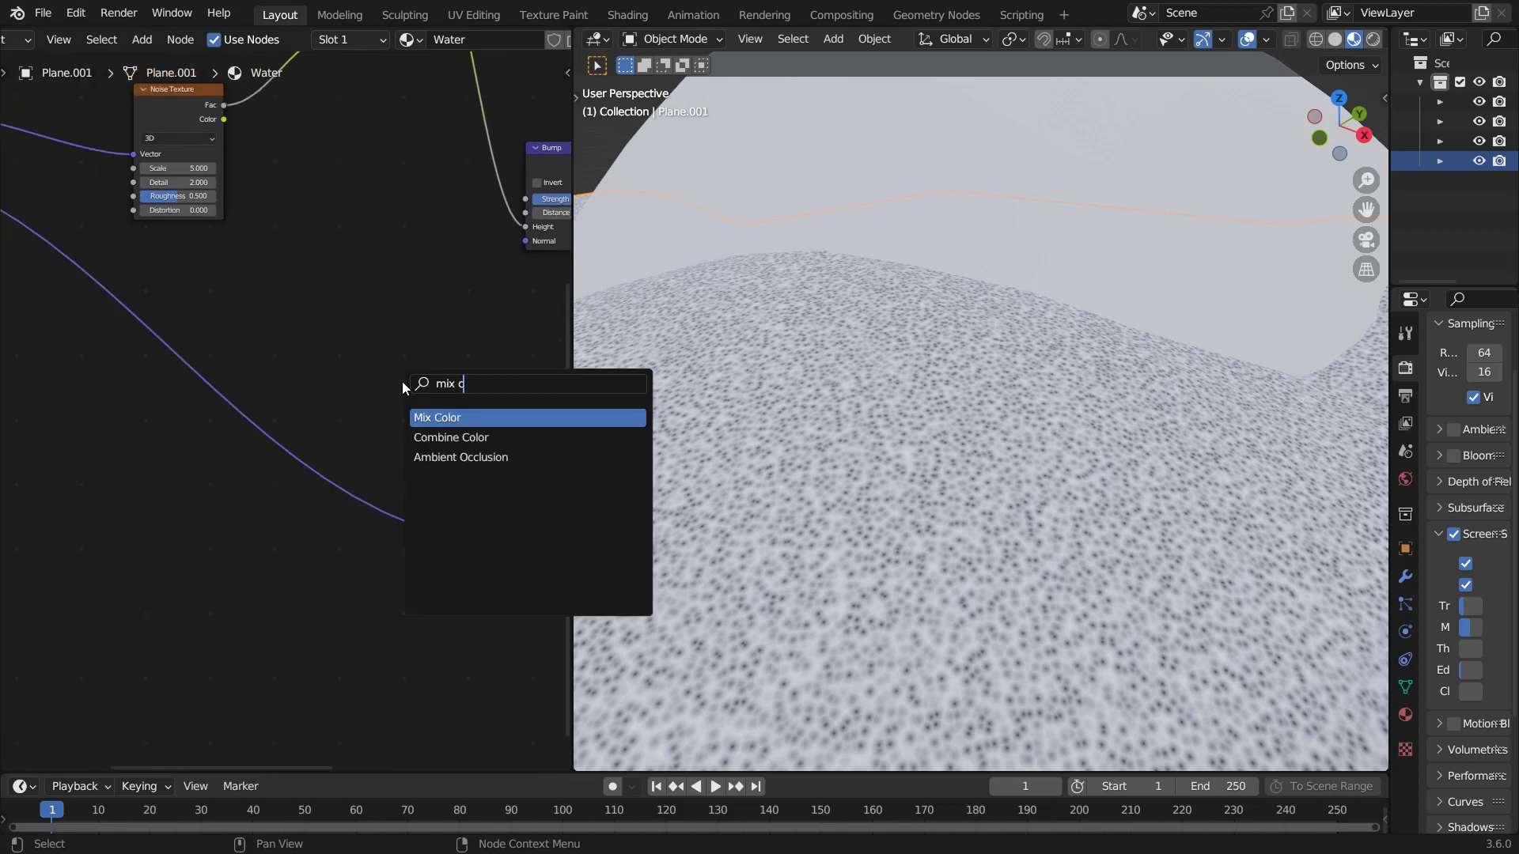
key("Return")
left_click(319, 536)
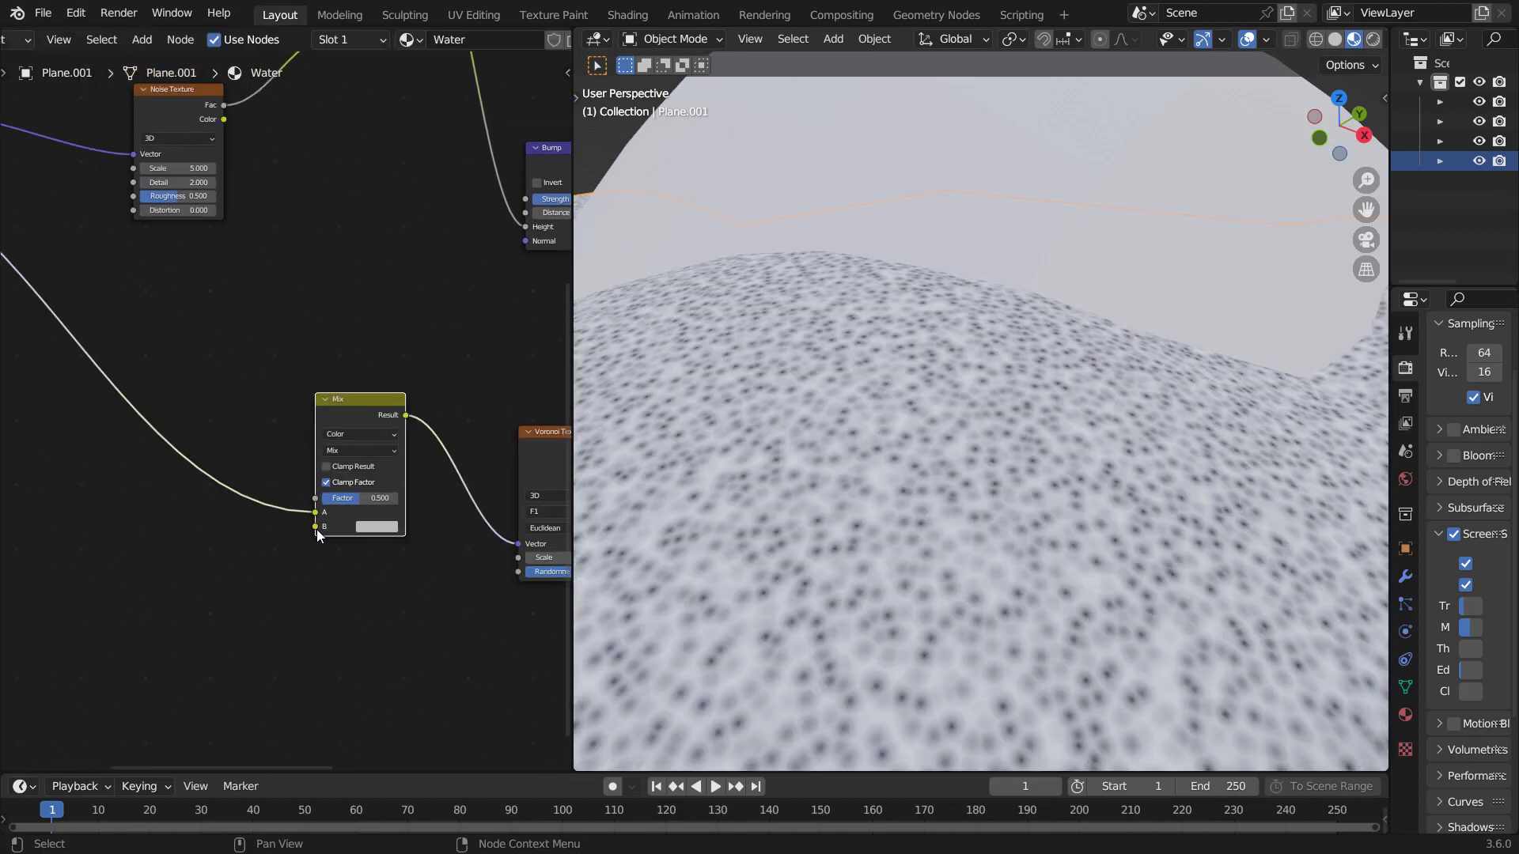
left_click_drag(315, 526, 212, 561)
type("noise")
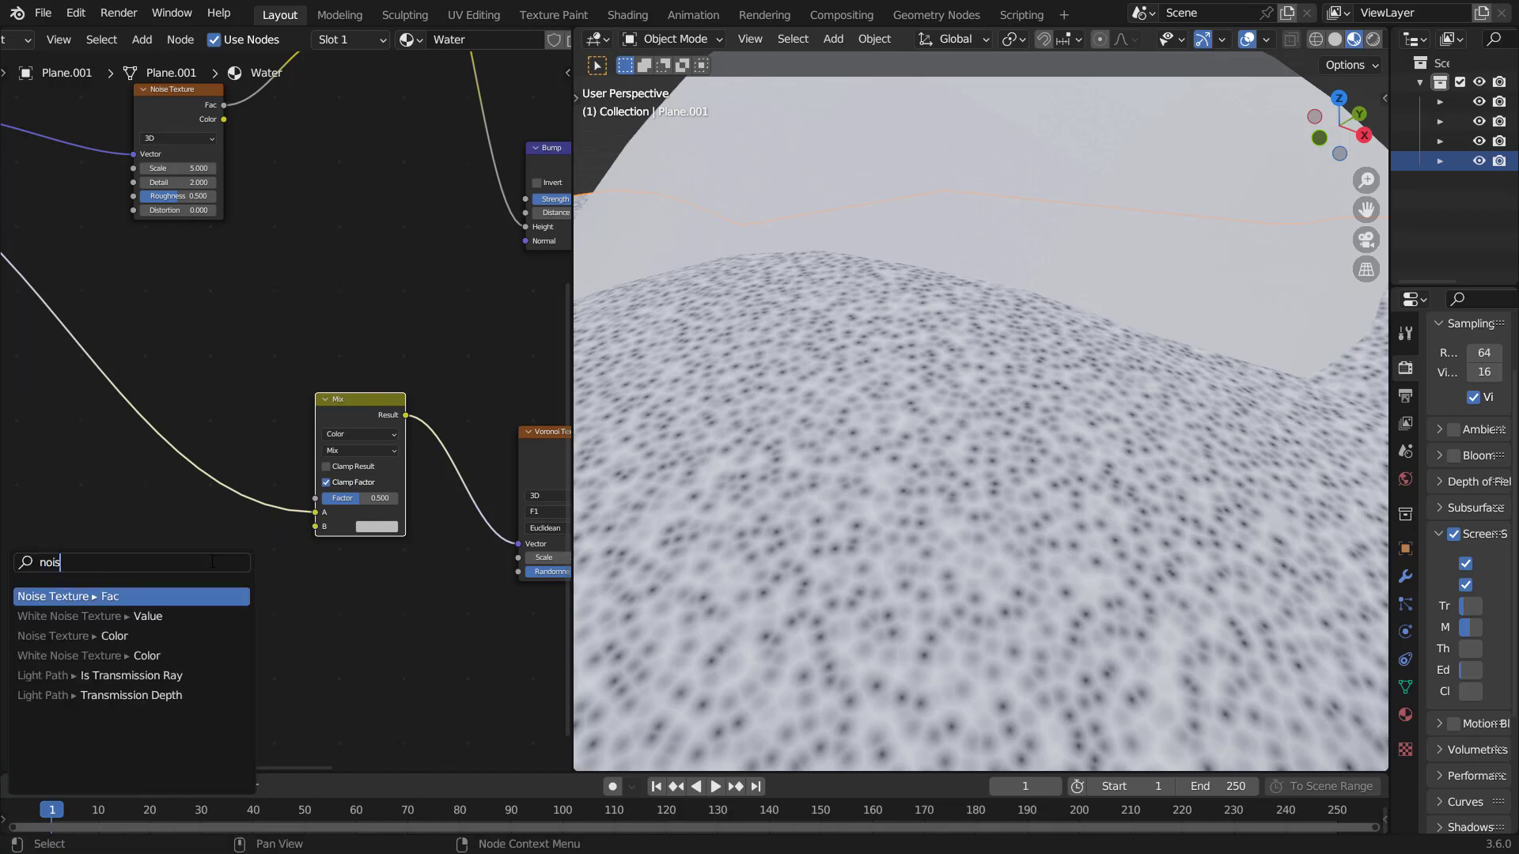
key("Return")
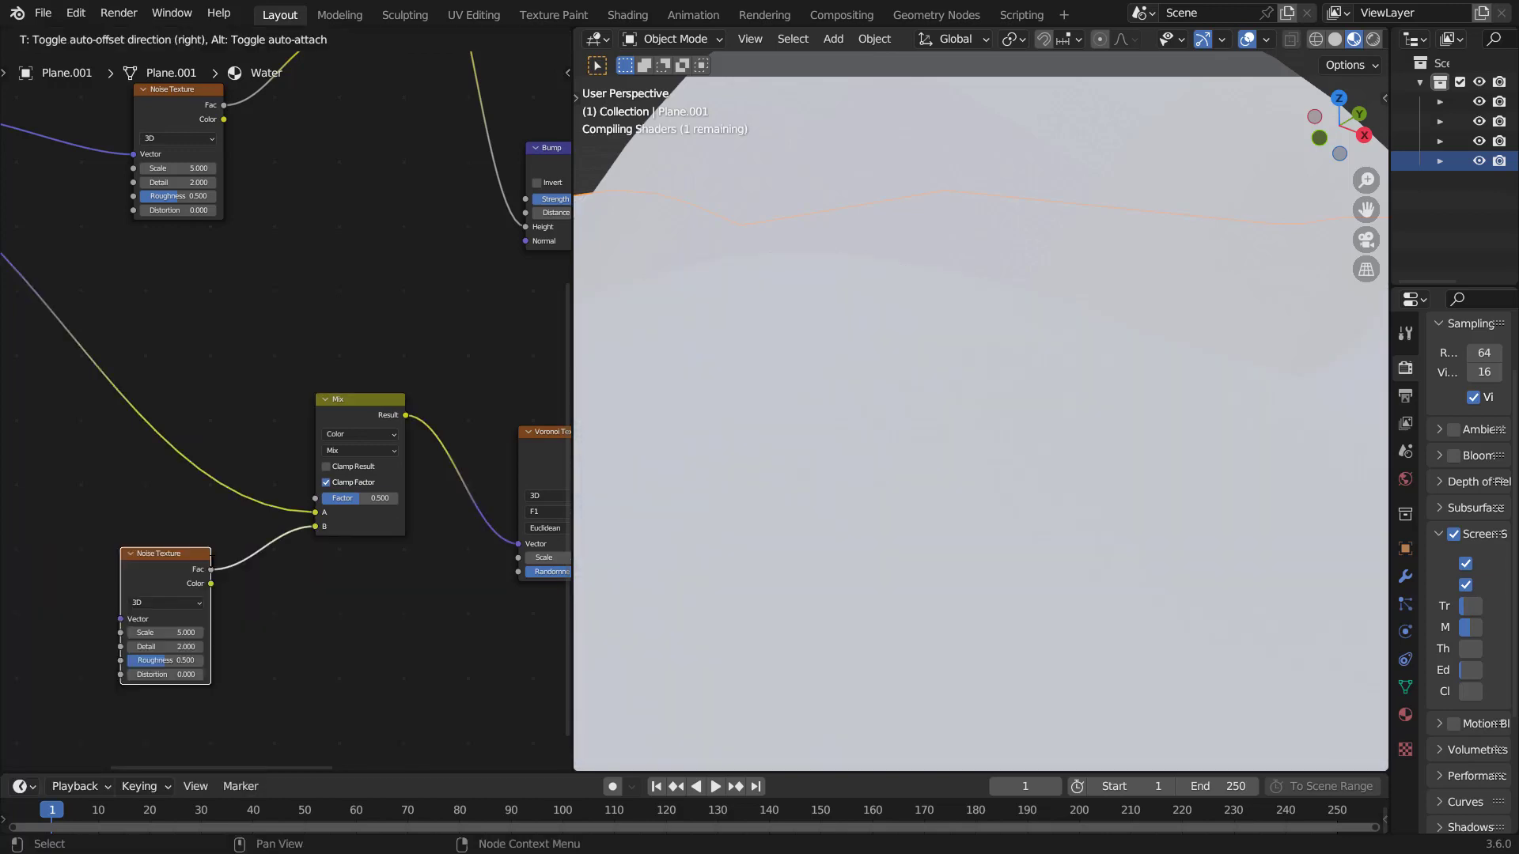
left_click(210, 561)
Step: Drive the new Noise Texture with Object coordinates and set the Mix blend mode to Linear Light
middle_click_drag(88, 443, 431, 553)
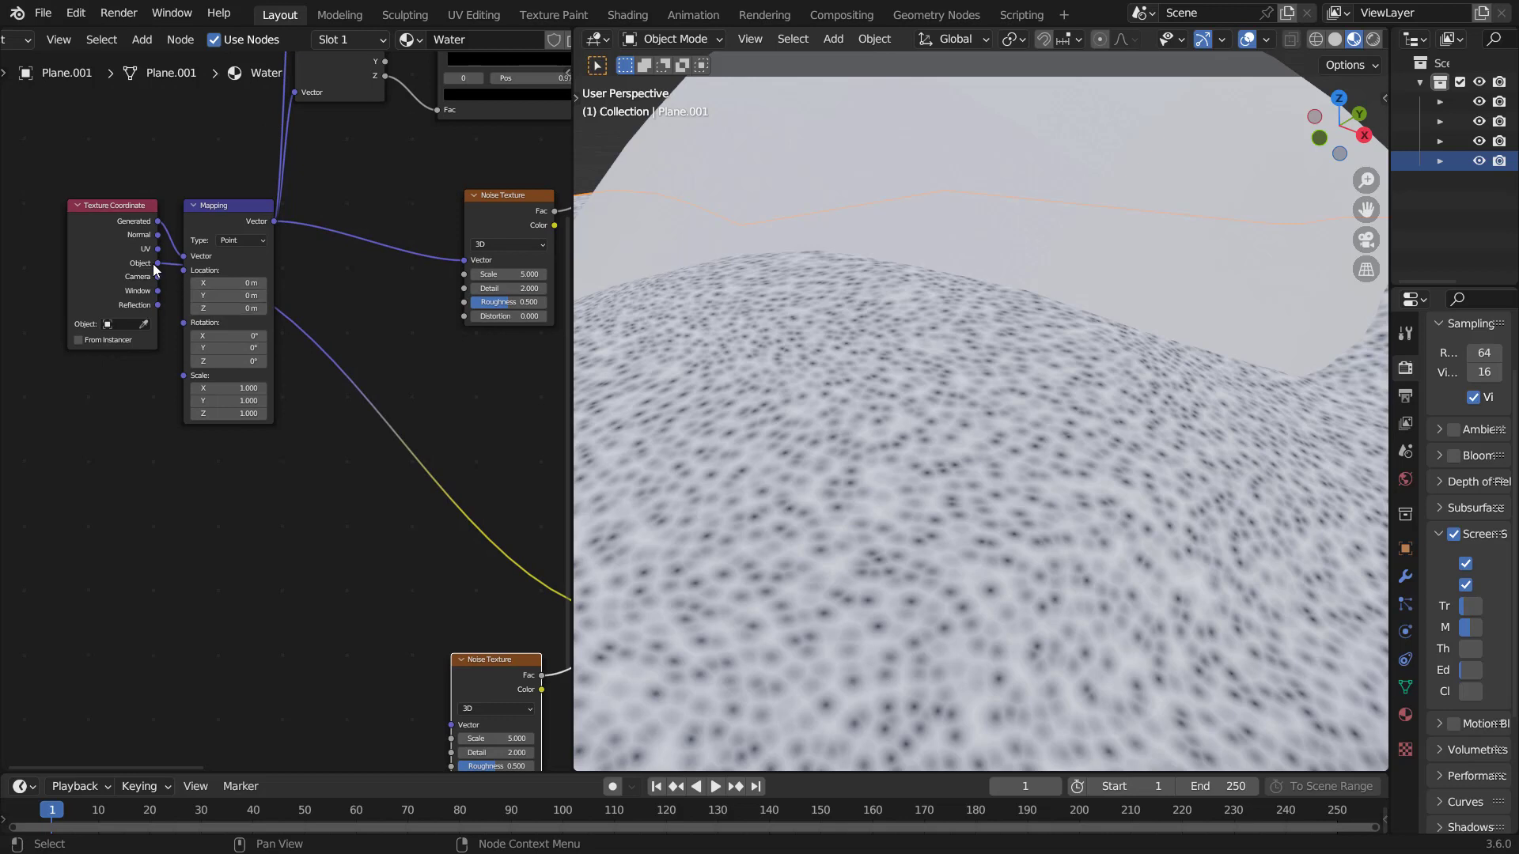
left_click_drag(157, 264, 468, 727)
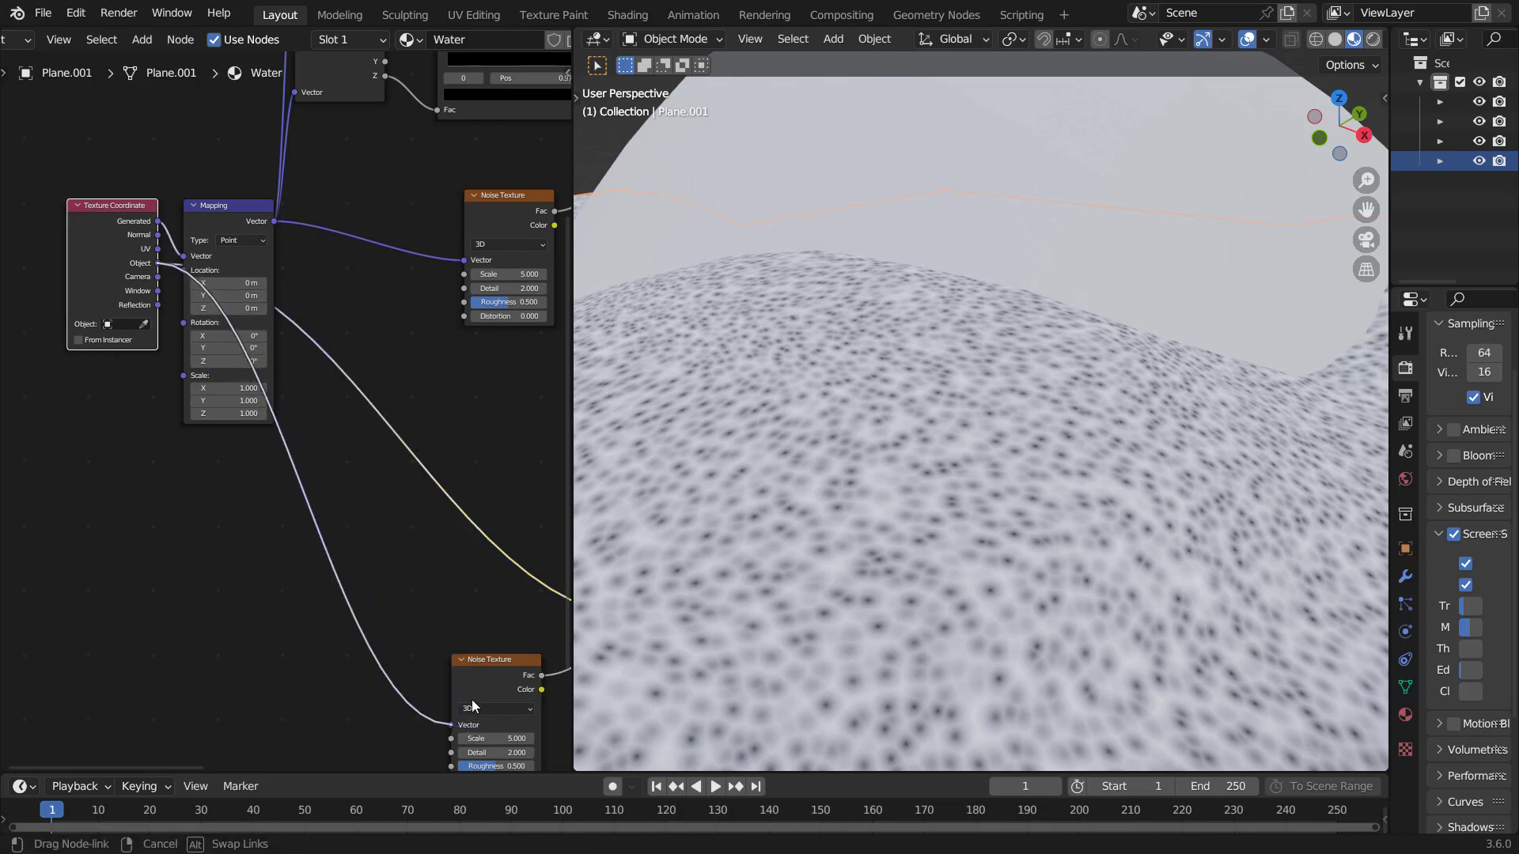
middle_click_drag(528, 628, 176, 520)
scroll(296, 531, "up", 3)
left_click(358, 470)
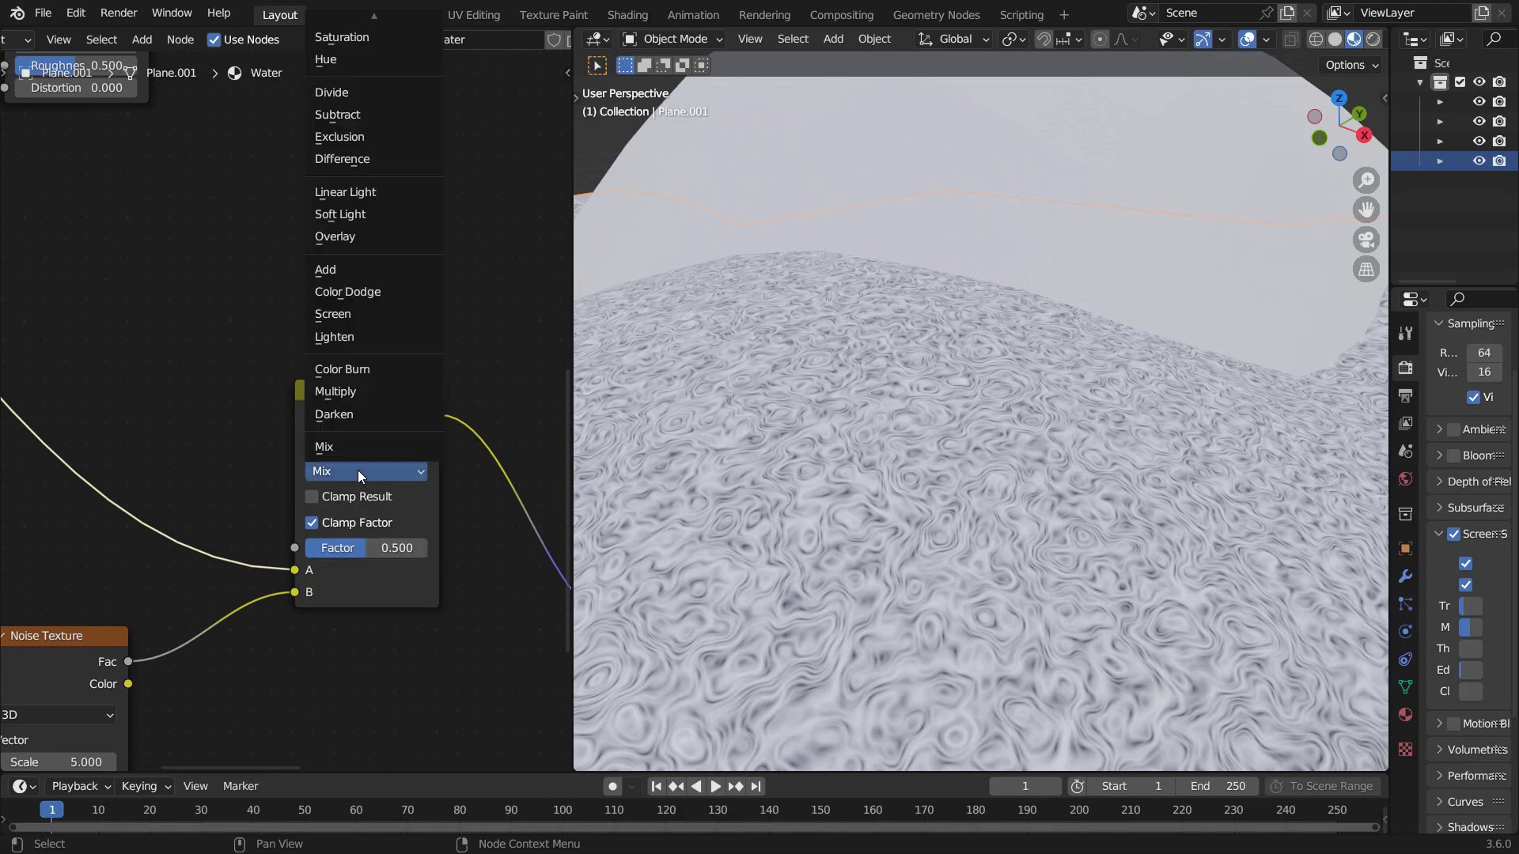
left_click(370, 193)
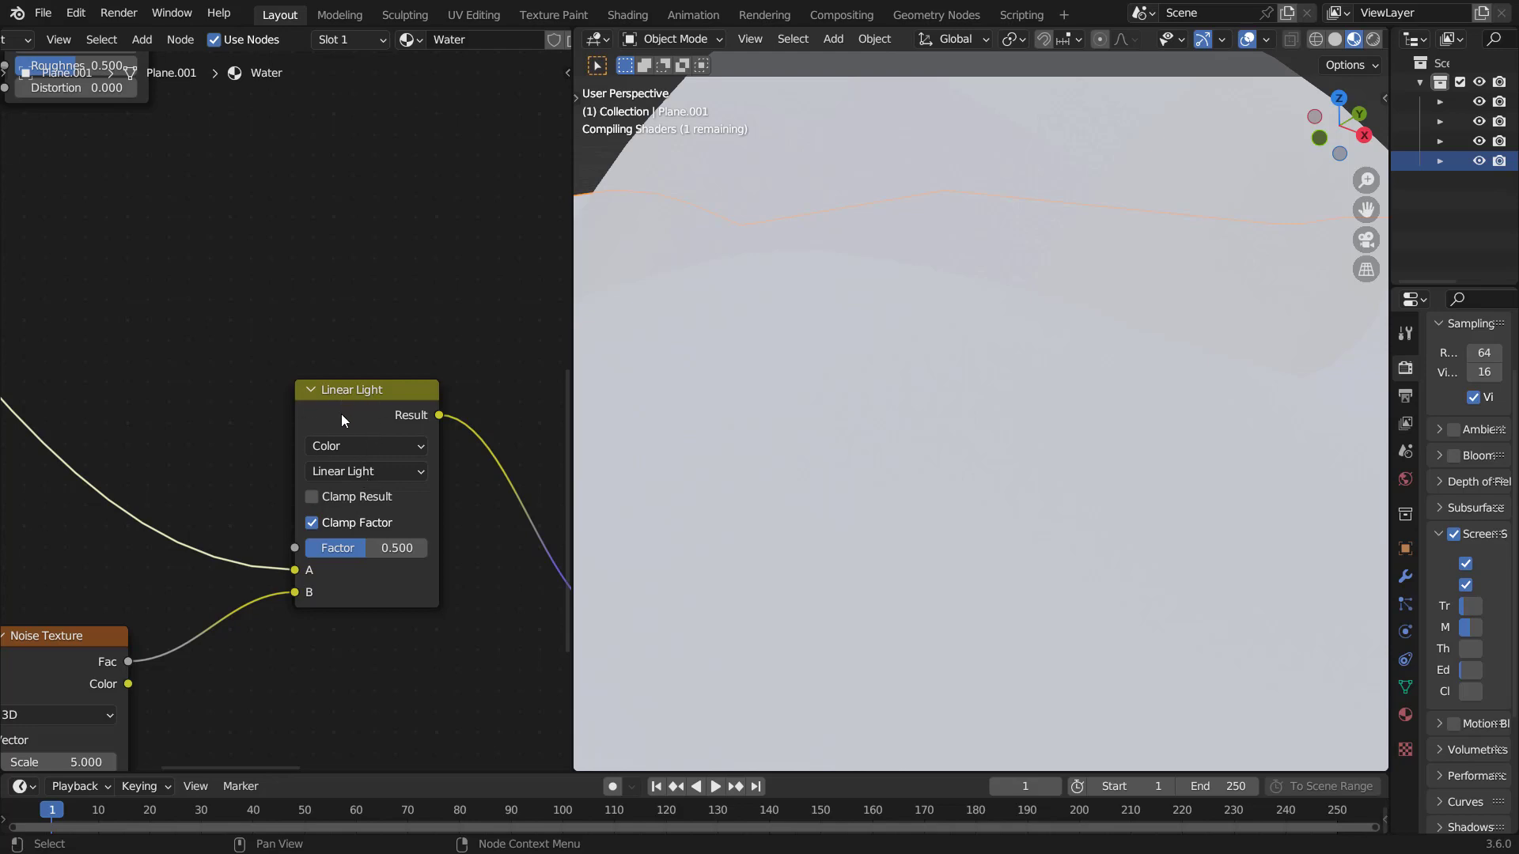
Step: Try Linear Light factor values from 0 to 1, settling around 0.107
left_click_drag(364, 547, 280, 558)
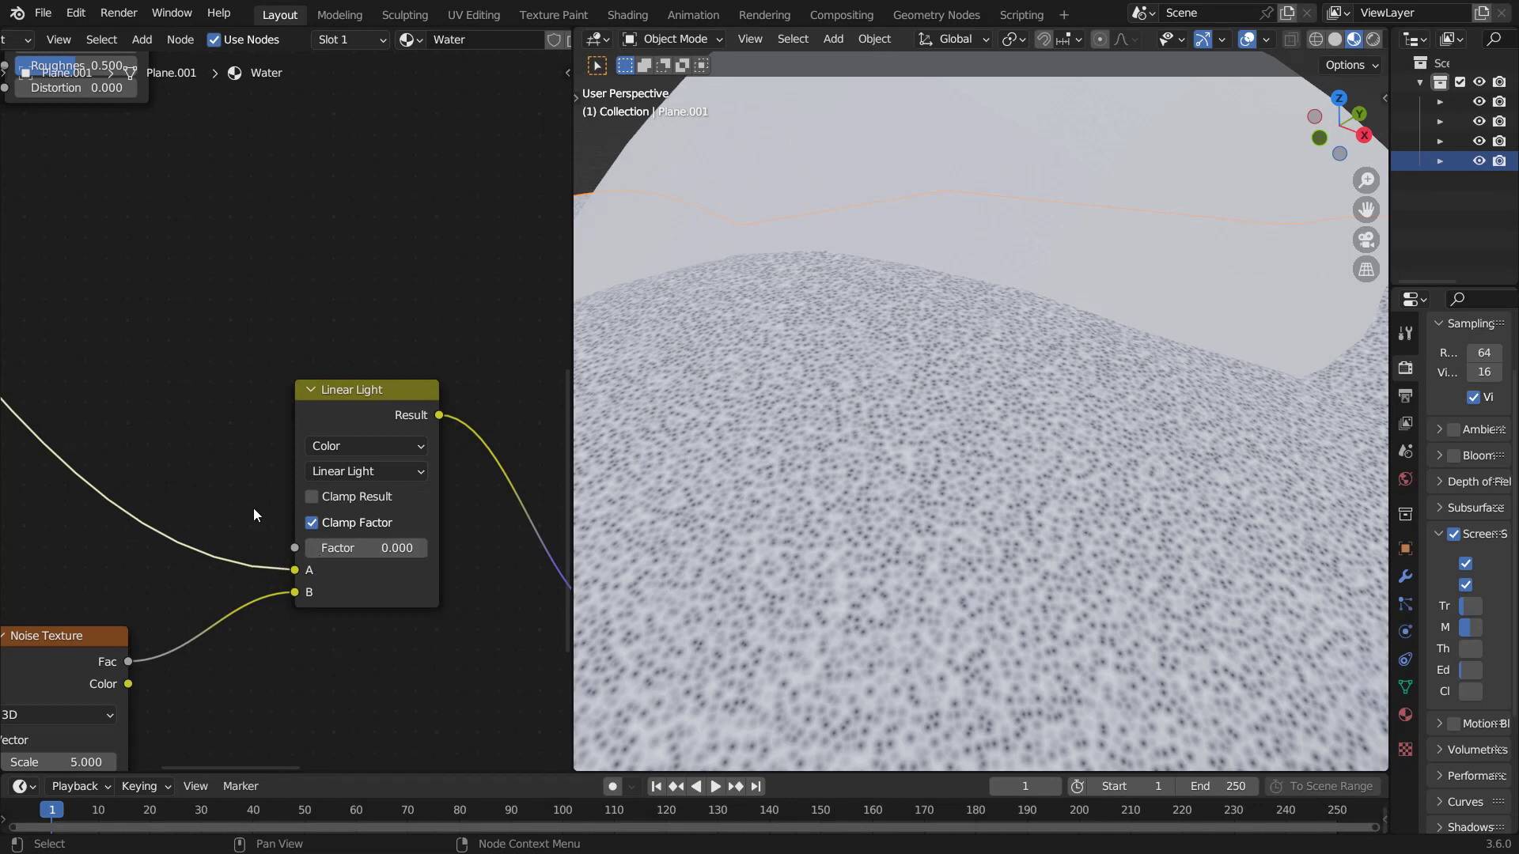
left_click_drag(326, 549, 454, 549)
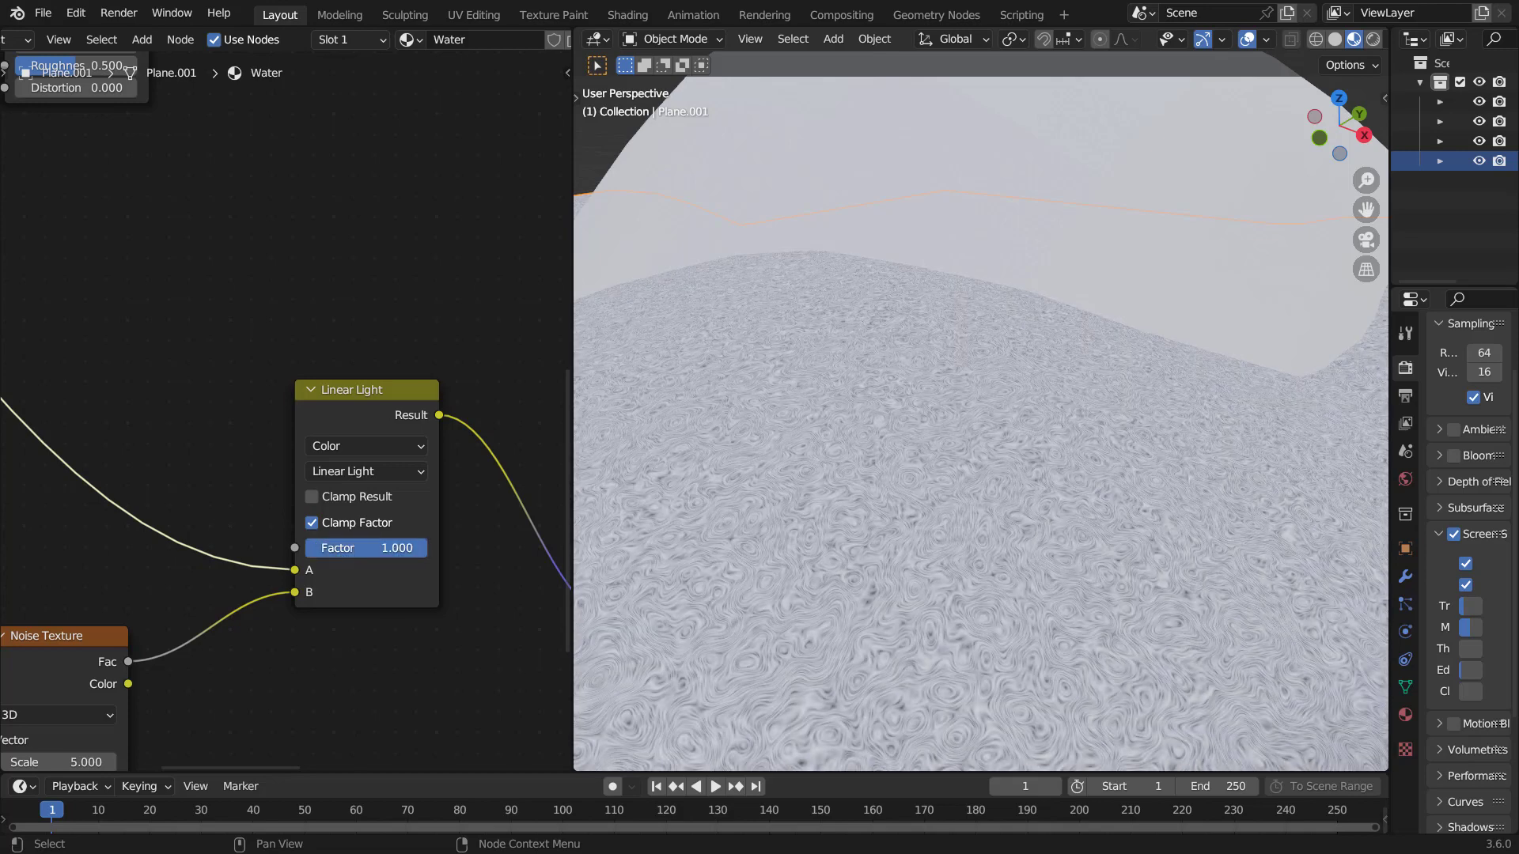
middle_click_drag(152, 620, 386, 585)
middle_click_drag(328, 657, 227, 592)
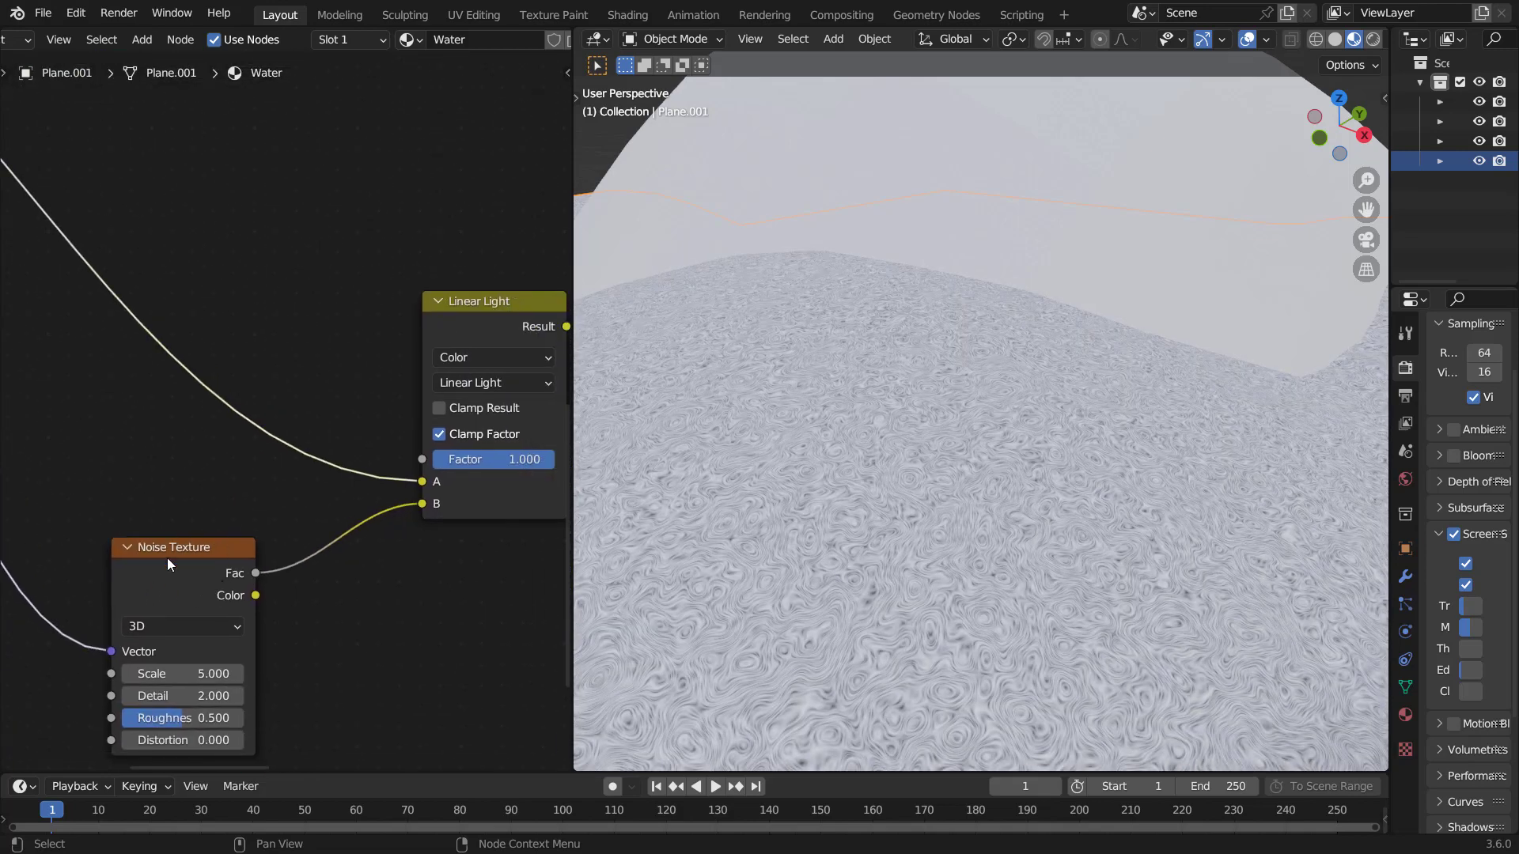
middle_click_drag(328, 562, 242, 608)
mouse_move(357, 511)
left_mouse_down()
mouse_move(337, 511)
mouse_move(350, 511)
left_mouse_up()
middle_click_drag(97, 718, 162, 626)
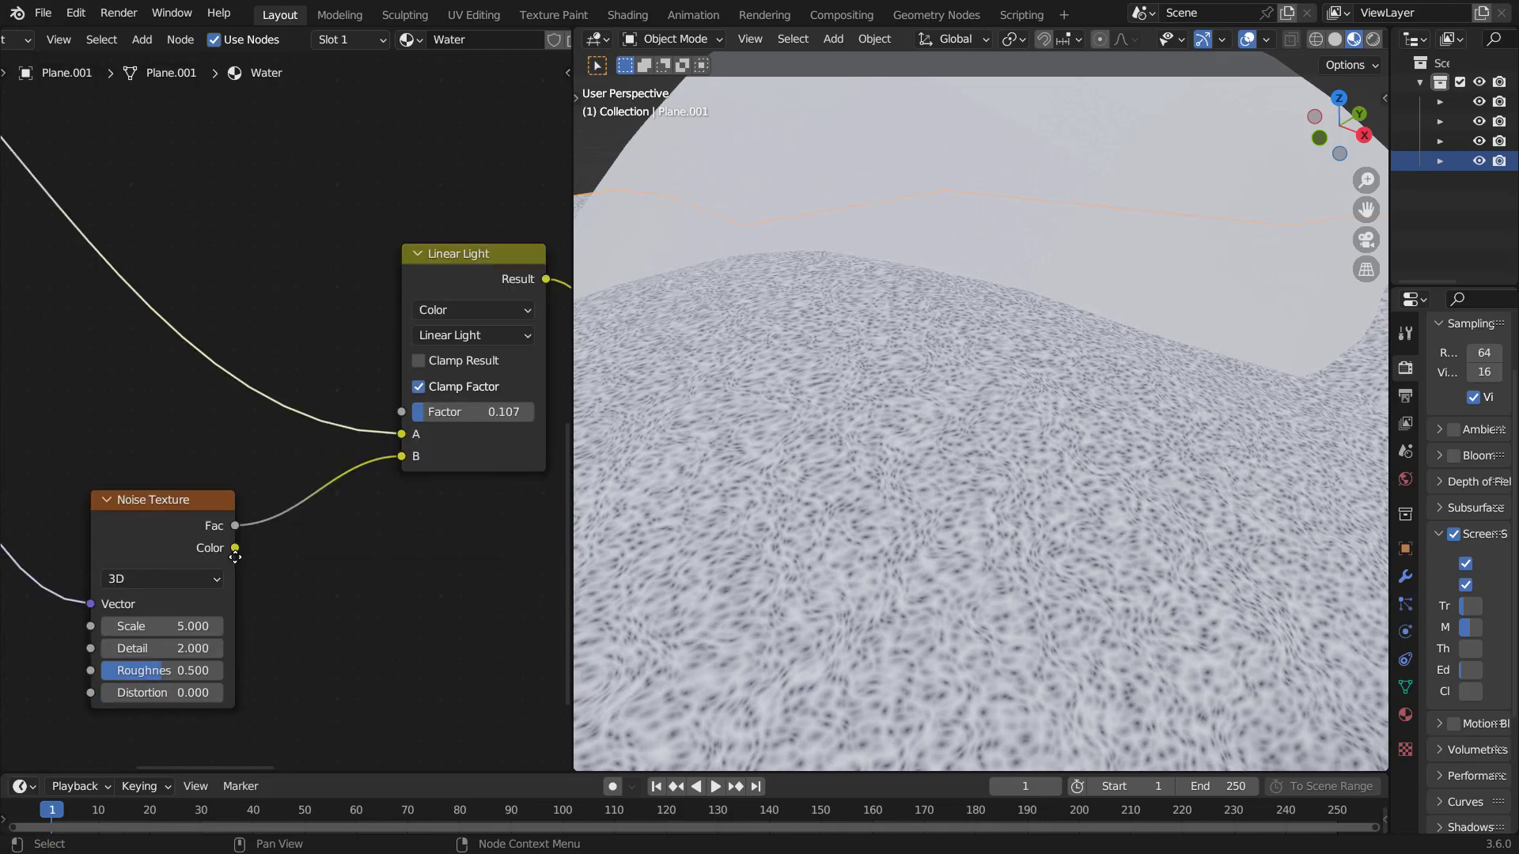
Step: Set the warping Noise Texture's Scale to 5
mouse_move(162, 625)
left_mouse_down()
mouse_move(186, 626)
mouse_move(170, 626)
mouse_move(166, 654)
left_mouse_up()
left_click(162, 626)
type("5")
key("Return")
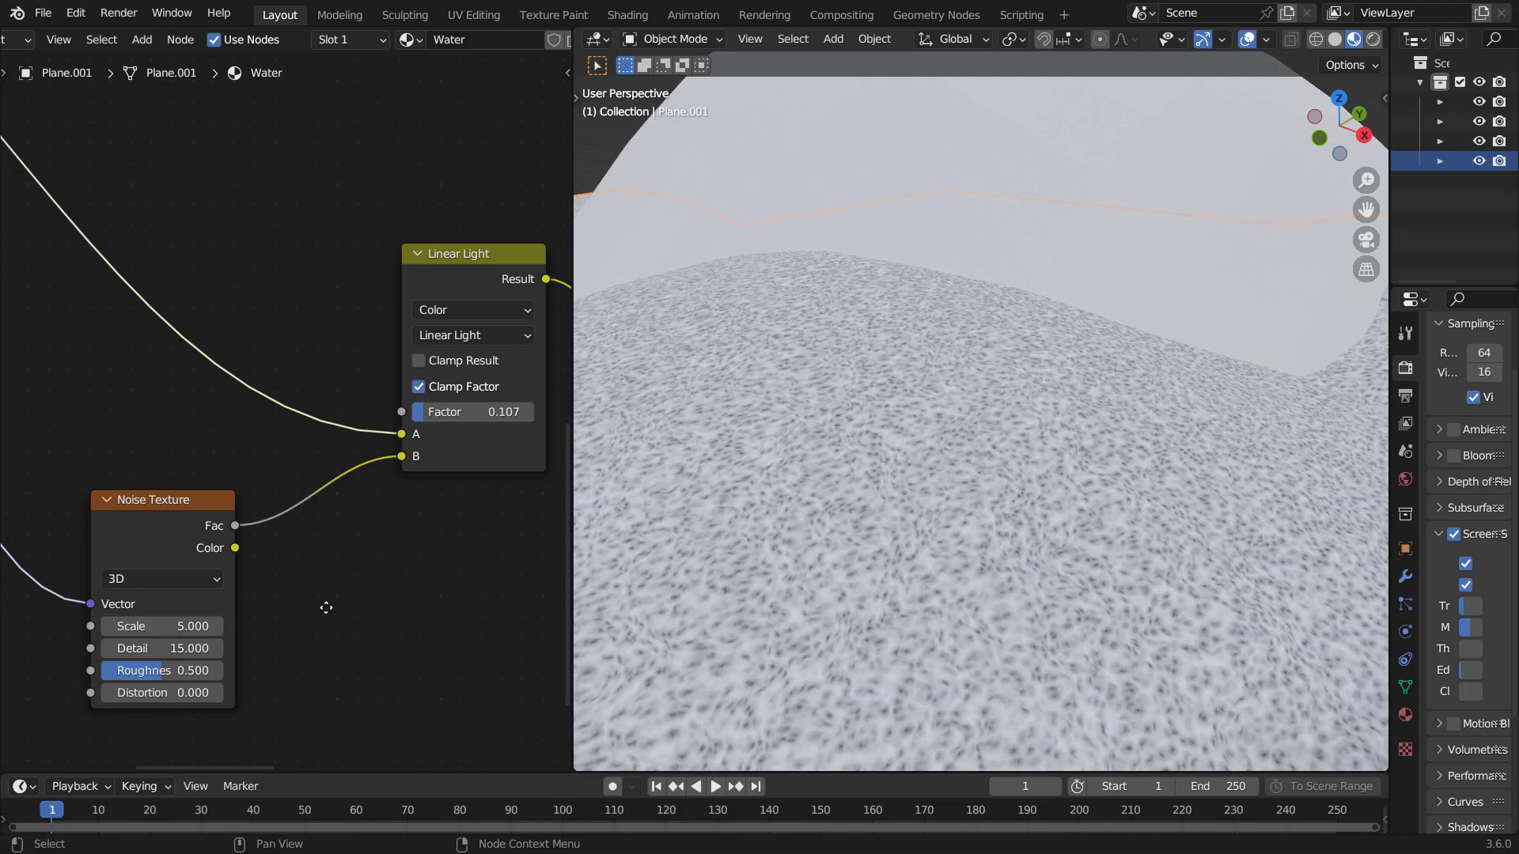
Step: Raise the Linear Light factor to 0.193
middle_click_drag(429, 415, 339, 472)
left_click_drag(340, 473, 351, 473)
scroll(289, 408, "down", 1)
scroll(907, 476, "down", 5)
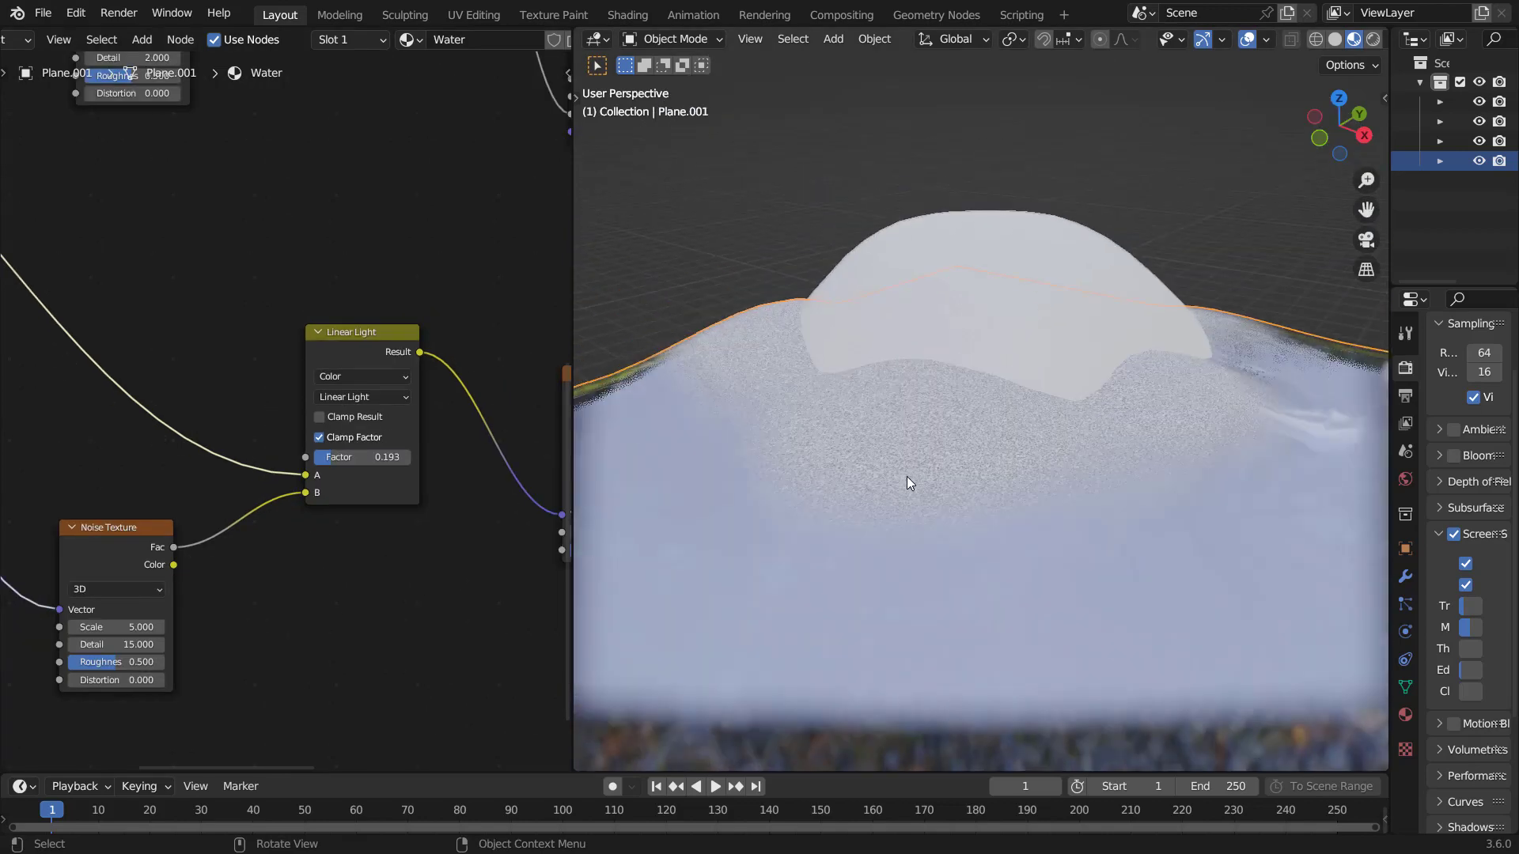
scroll(906, 476, "down", 3)
scroll(906, 476, "up", 2)
middle_click_drag(455, 421, 89, 516)
Step: Insert a Color Ramp between the Voronoi output and the Principled BSDF's Base Color
middle_click_drag(352, 431, 262, 450)
key("shift+a")
left_click(262, 448)
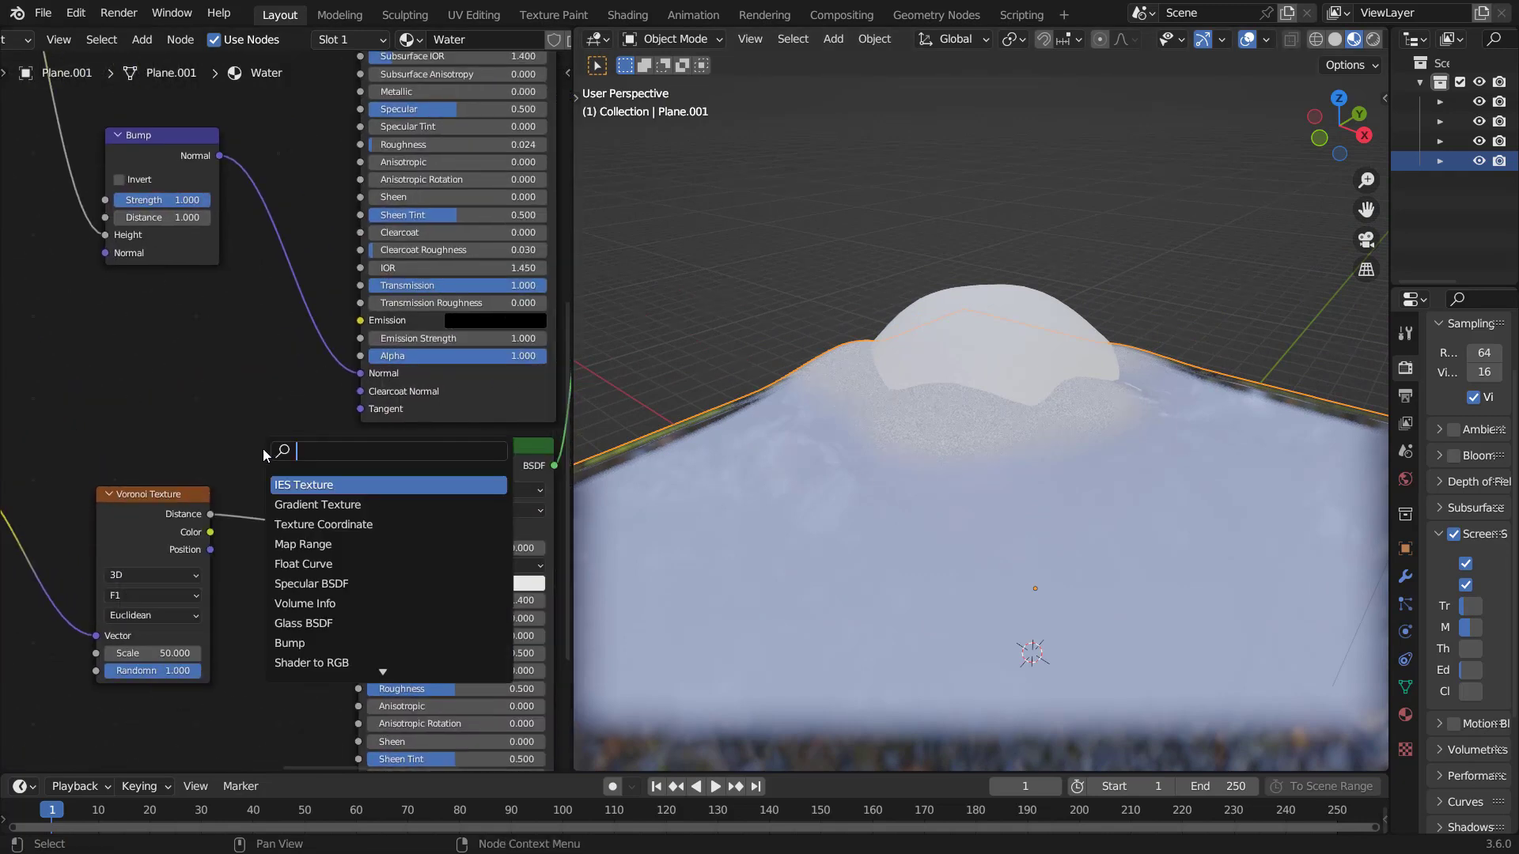
type("color")
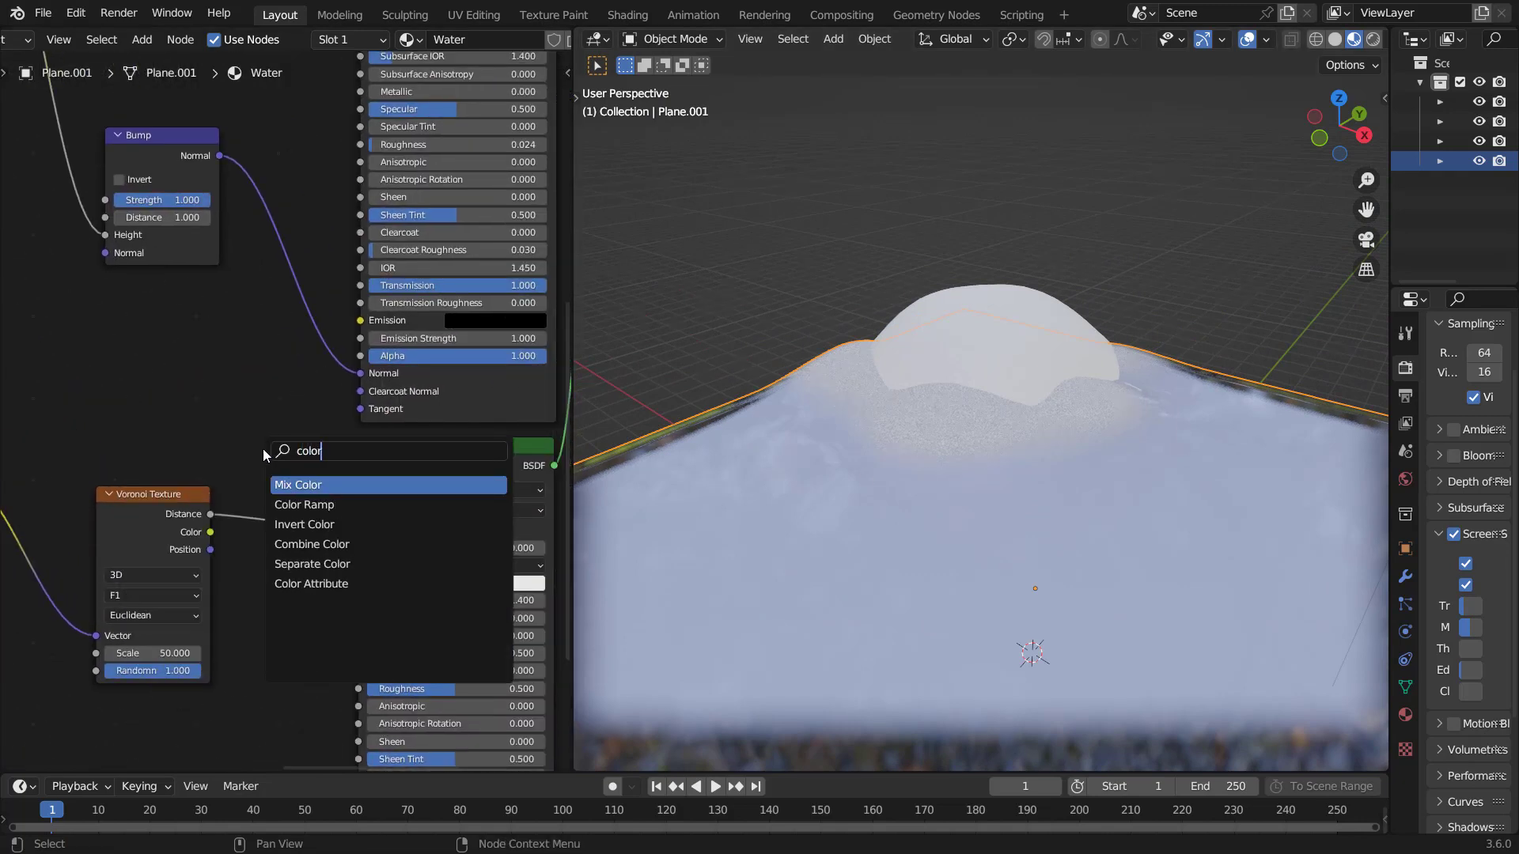
left_click(294, 504)
left_click(264, 534)
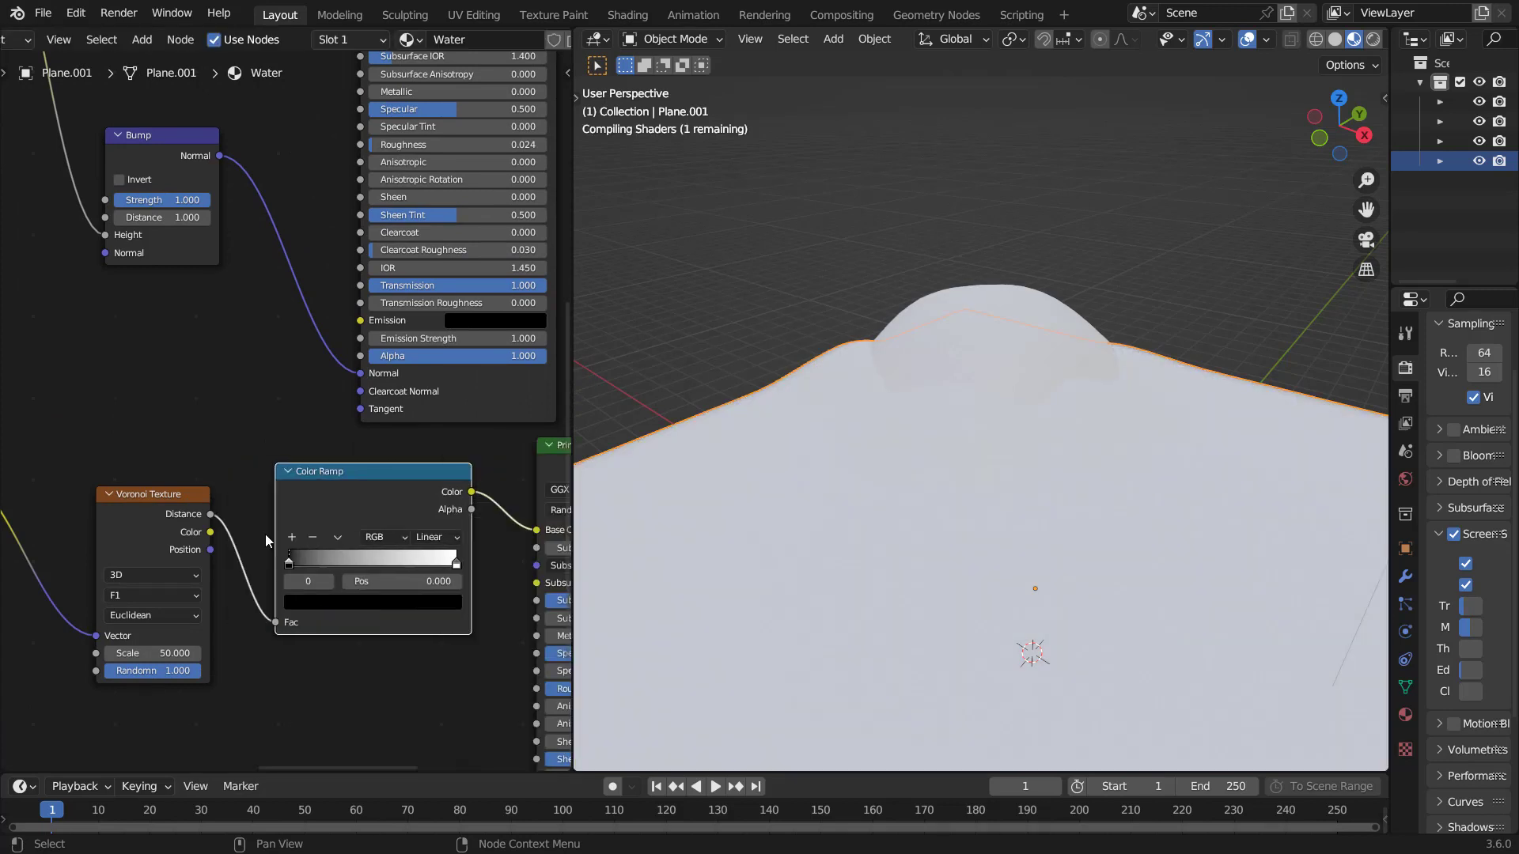
middle_click_drag(379, 182, 277, 406)
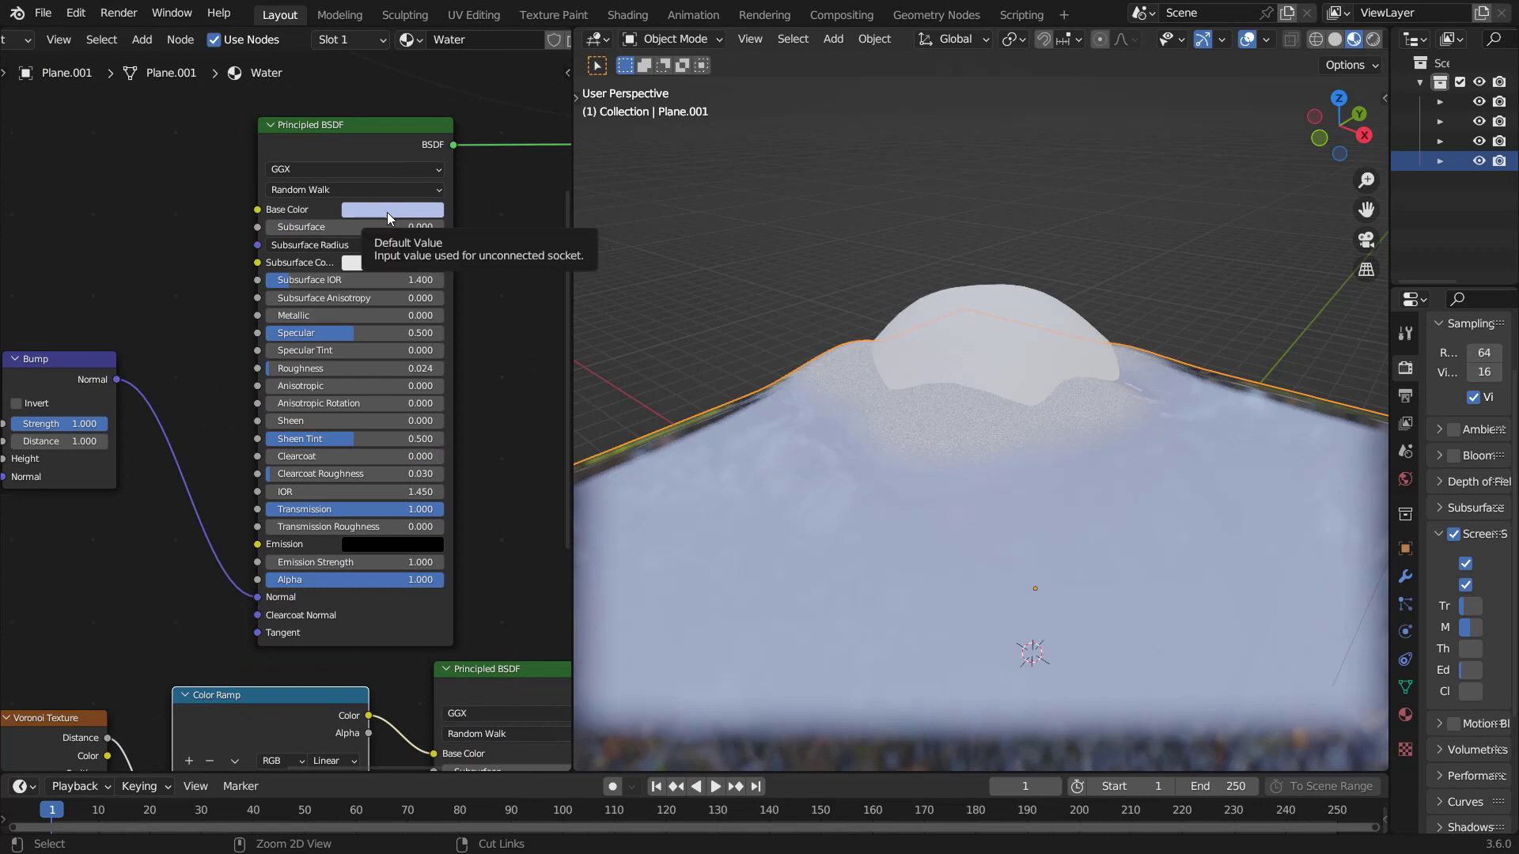
middle_click_drag(178, 510, 238, 249)
scroll(297, 530, "up", 1)
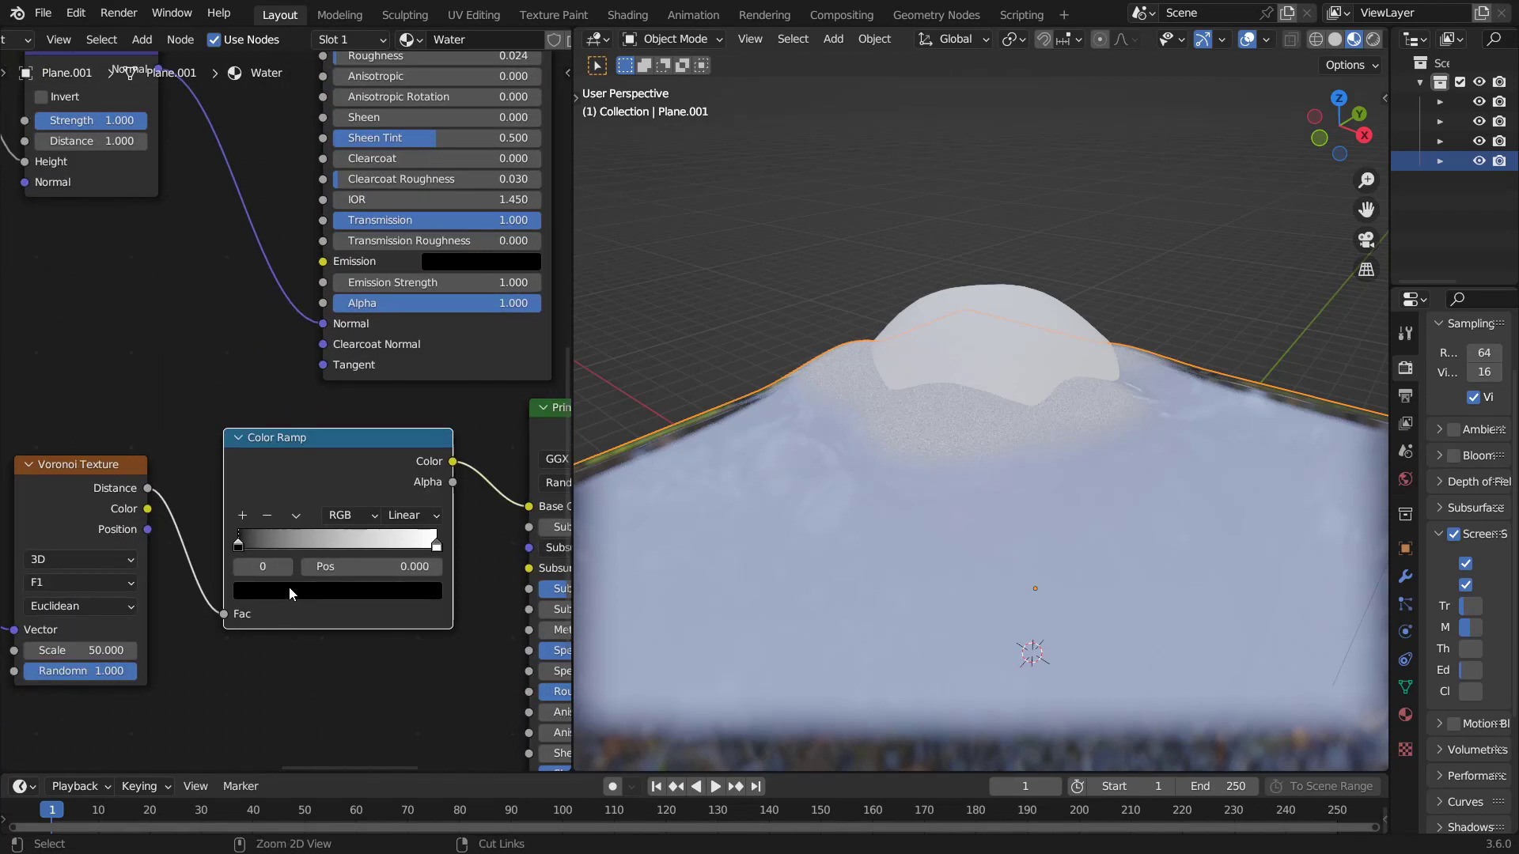
Step: Make the ramp stop light blue, flip the ramp, and move the stop to 0.571
key("ctrl+v")
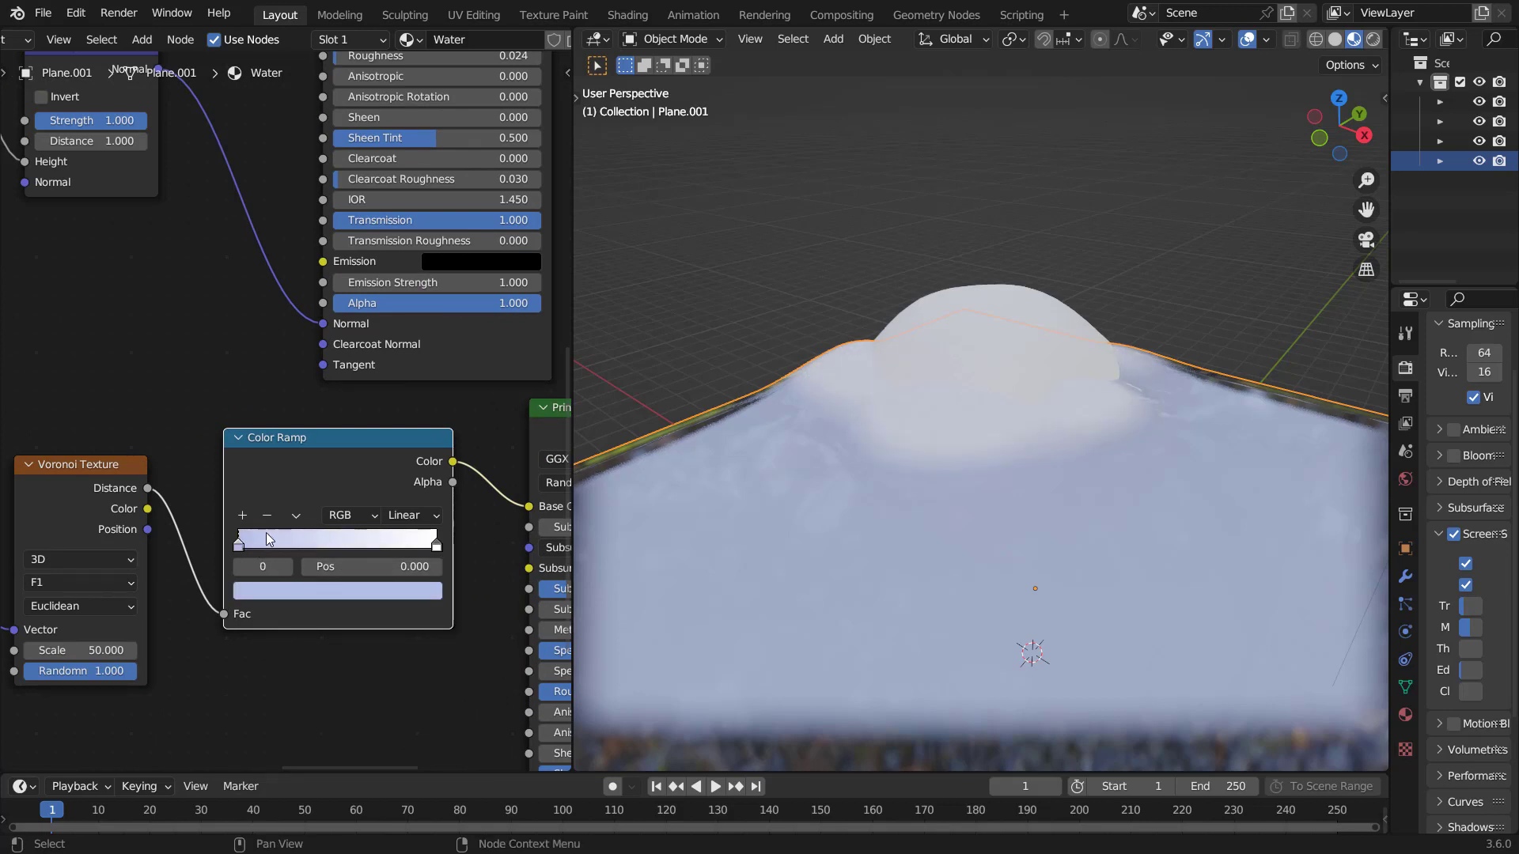
left_click(295, 518)
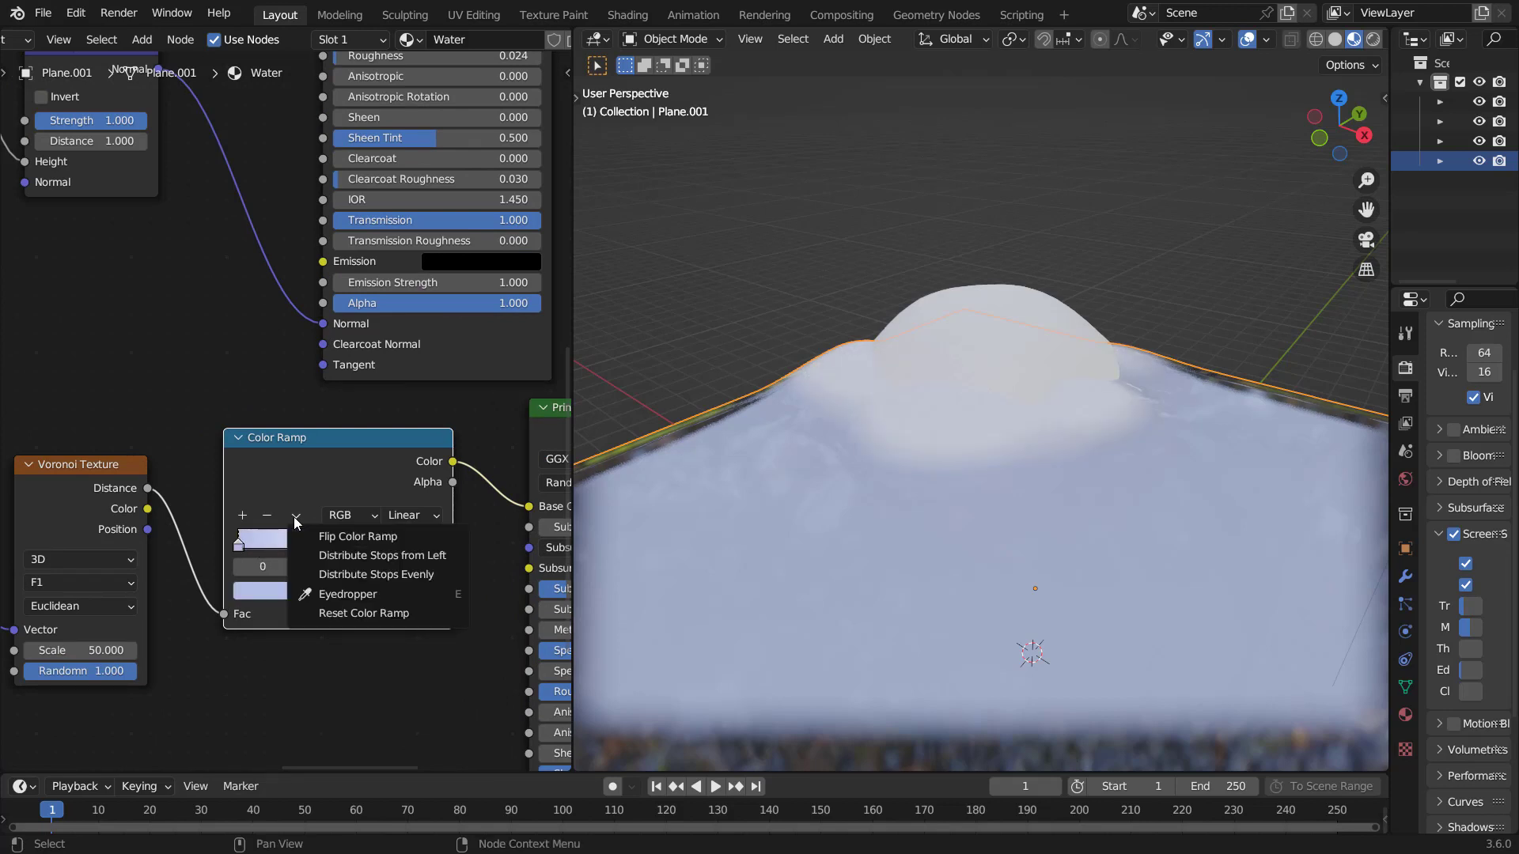
left_click(332, 534)
left_click_drag(440, 545, 348, 551)
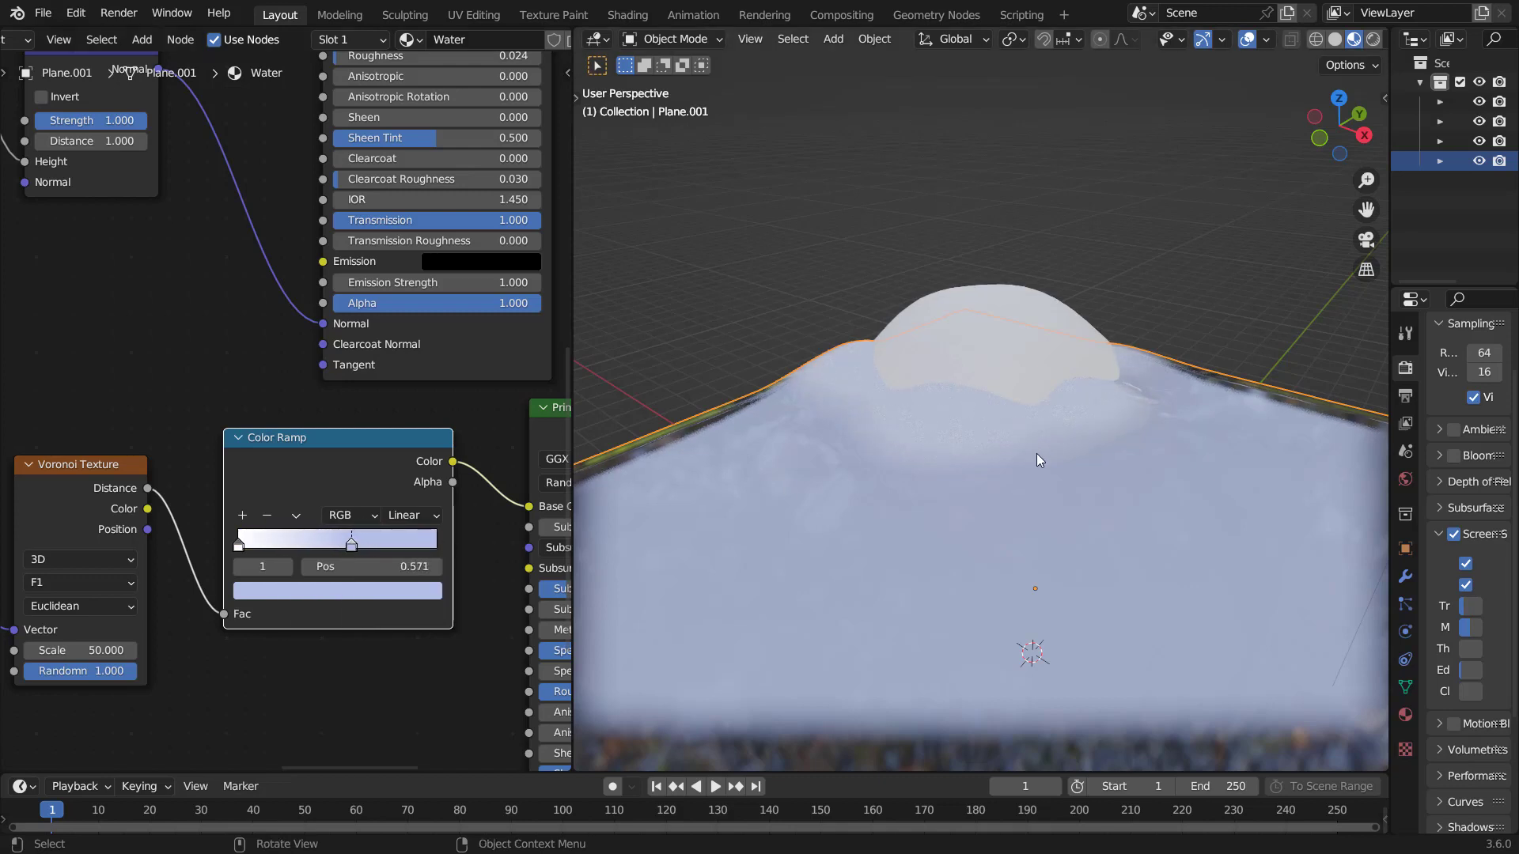
scroll(1036, 459, "up", 5)
scroll(1036, 453, "down", 5)
Step: Preview the lower Color Ramp's output directly on the water plane
middle_click_drag(1027, 468, 1002, 405)
scroll(254, 313, "down", 7)
middle_click_drag(226, 275, 407, 485)
middle_click_drag(166, 343, 361, 432)
middle_click_drag(292, 346, 351, 477)
scroll(352, 477, "up", 6)
left_click(236, 343, "ctrl+shift")
Step: Slide the black stop to about 0.818 and the white stop to about 0.669
middle_click_drag(872, 427, 767, 428)
scroll(368, 517, "up", 2)
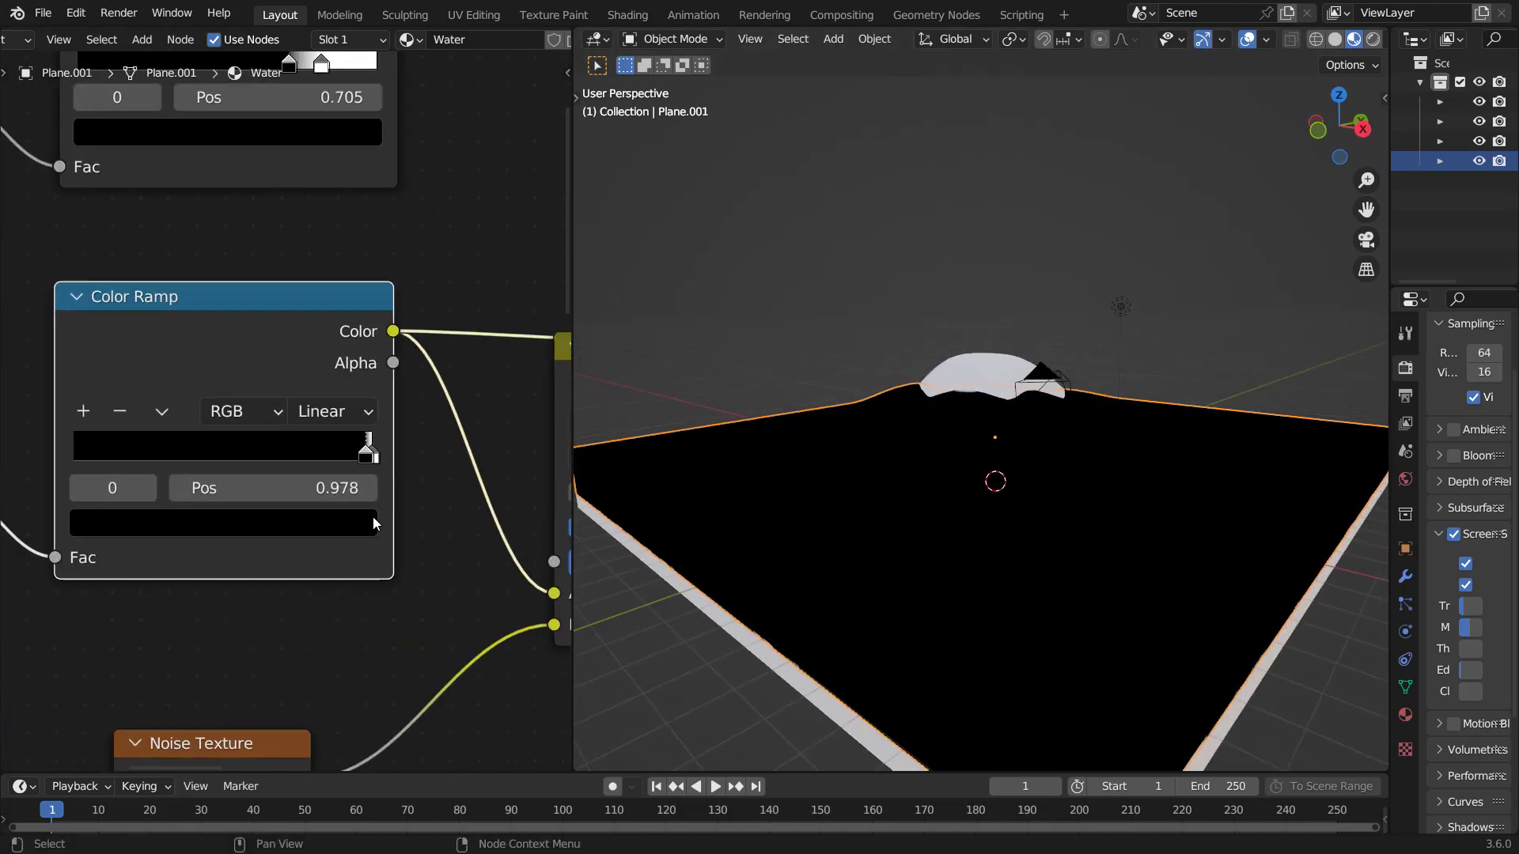
scroll(368, 517, "up", 1)
left_click_drag(380, 474, 248, 470)
left_click_drag(397, 470, 248, 473)
Step: Connect the Mix Shader to the Material Output so the plane shows the full rippled water
scroll(293, 411, "down", 4)
scroll(457, 427, "down", 3)
middle_click_drag(519, 422, 203, 420)
scroll(372, 427, "down", 6)
middle_click_drag(345, 422, 251, 411)
middle_click_drag(496, 470, 266, 460)
left_click(362, 397, "ctrl+shift")
left_click(362, 397, "ctrl+shift")
left_click(377, 398, "ctrl+shift")
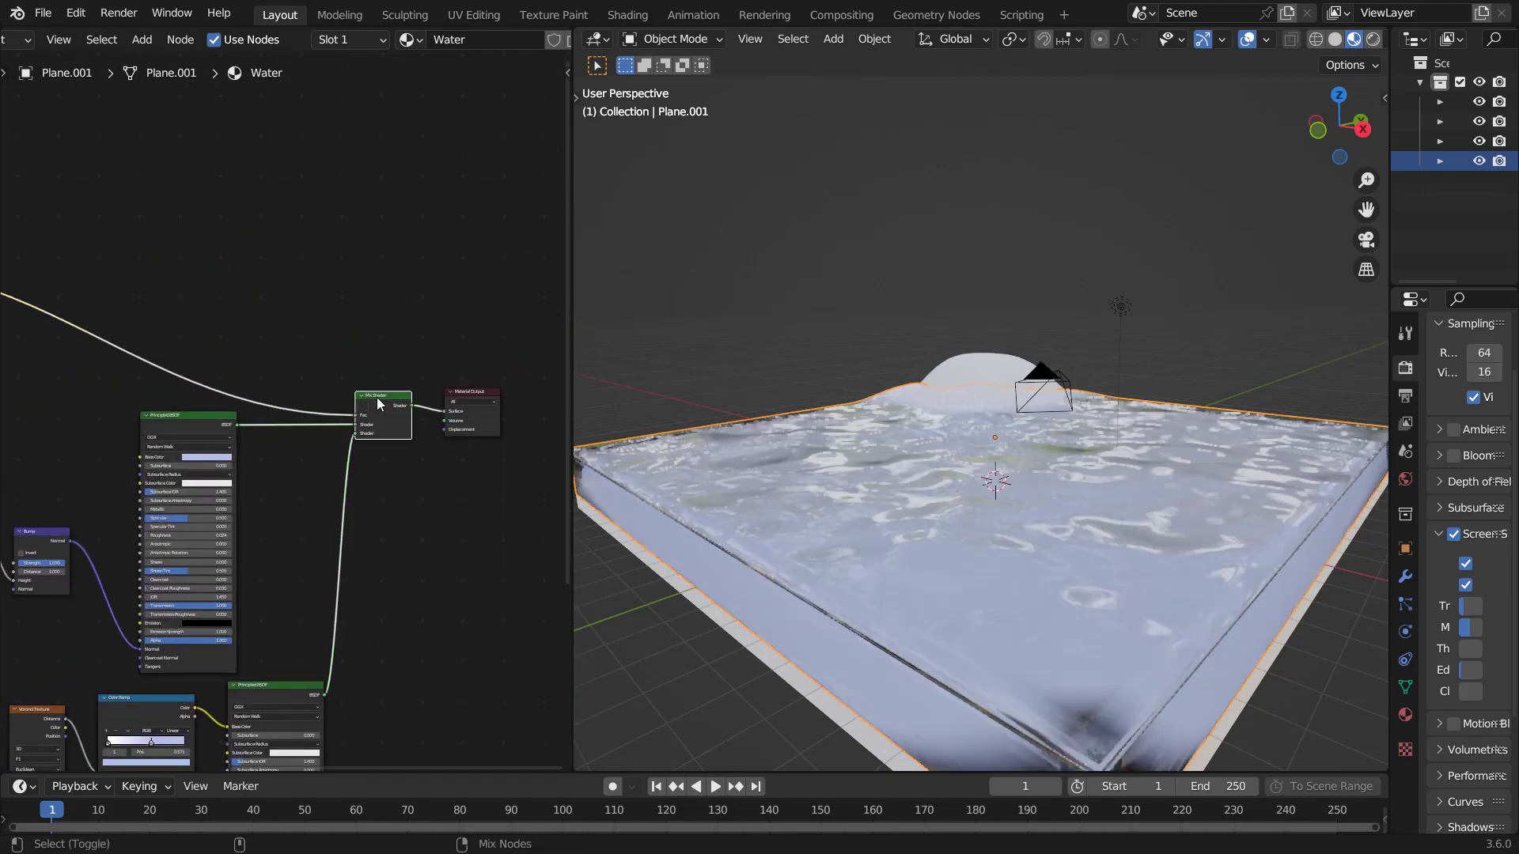
middle_click_drag(881, 476, 877, 508)
scroll(999, 424, "up", 8)
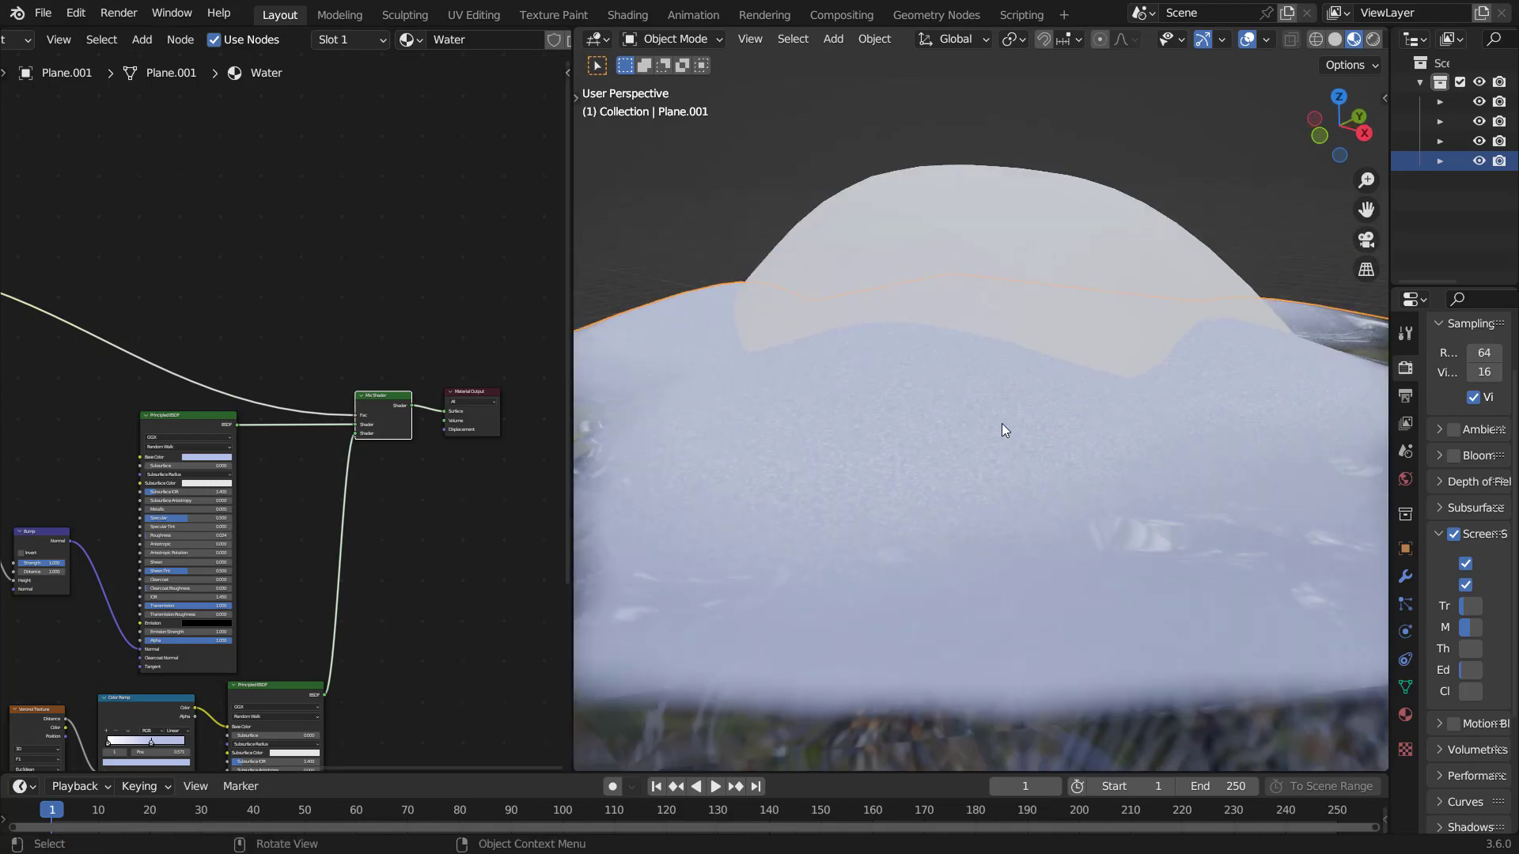
scroll(267, 587, "down", 2)
middle_click_drag(268, 587, 432, 502)
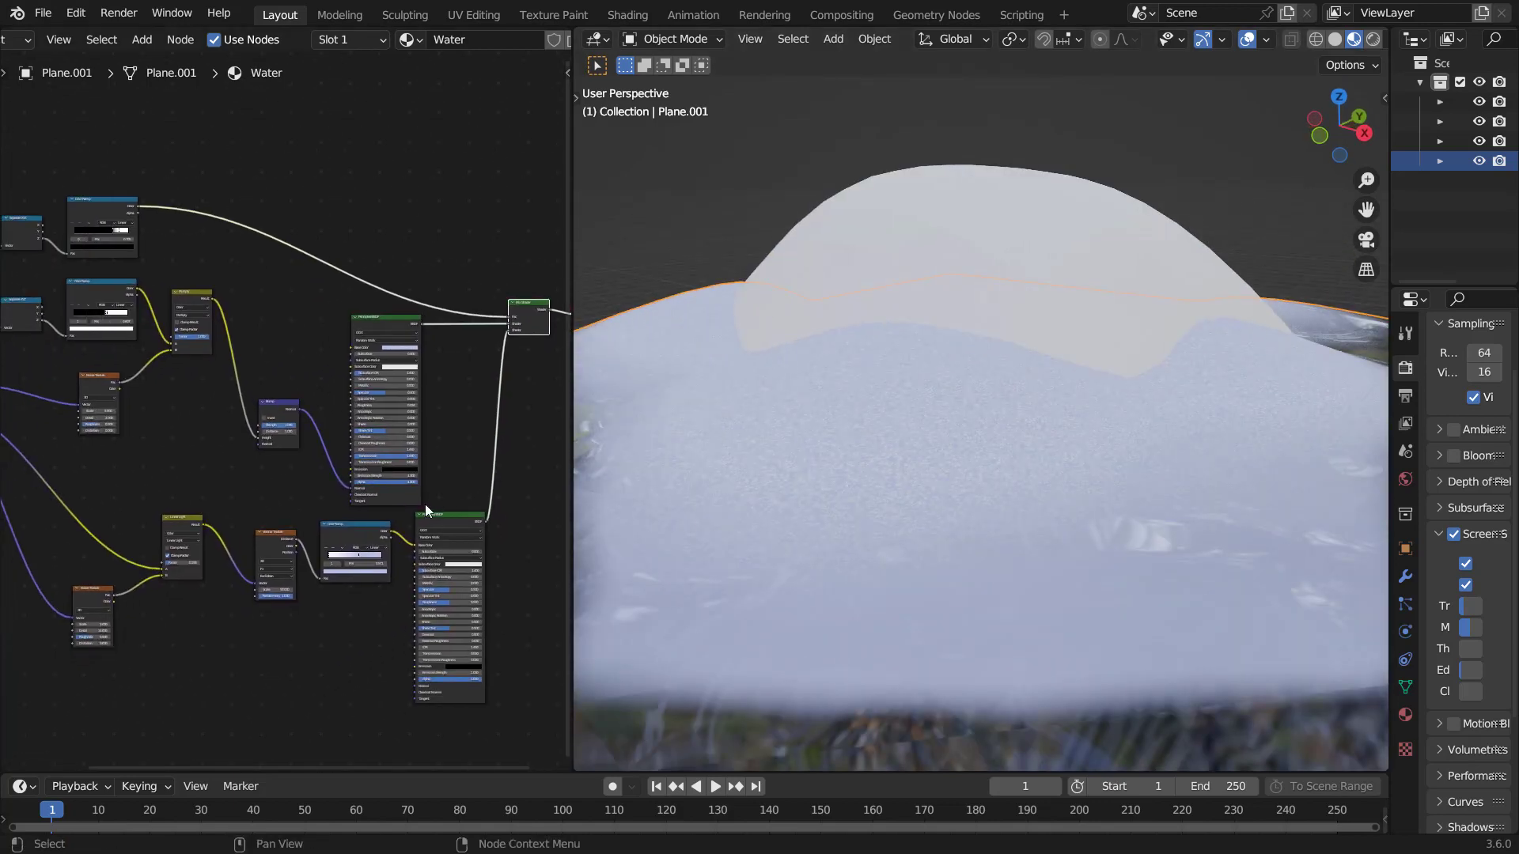
scroll(401, 543, "up", 3)
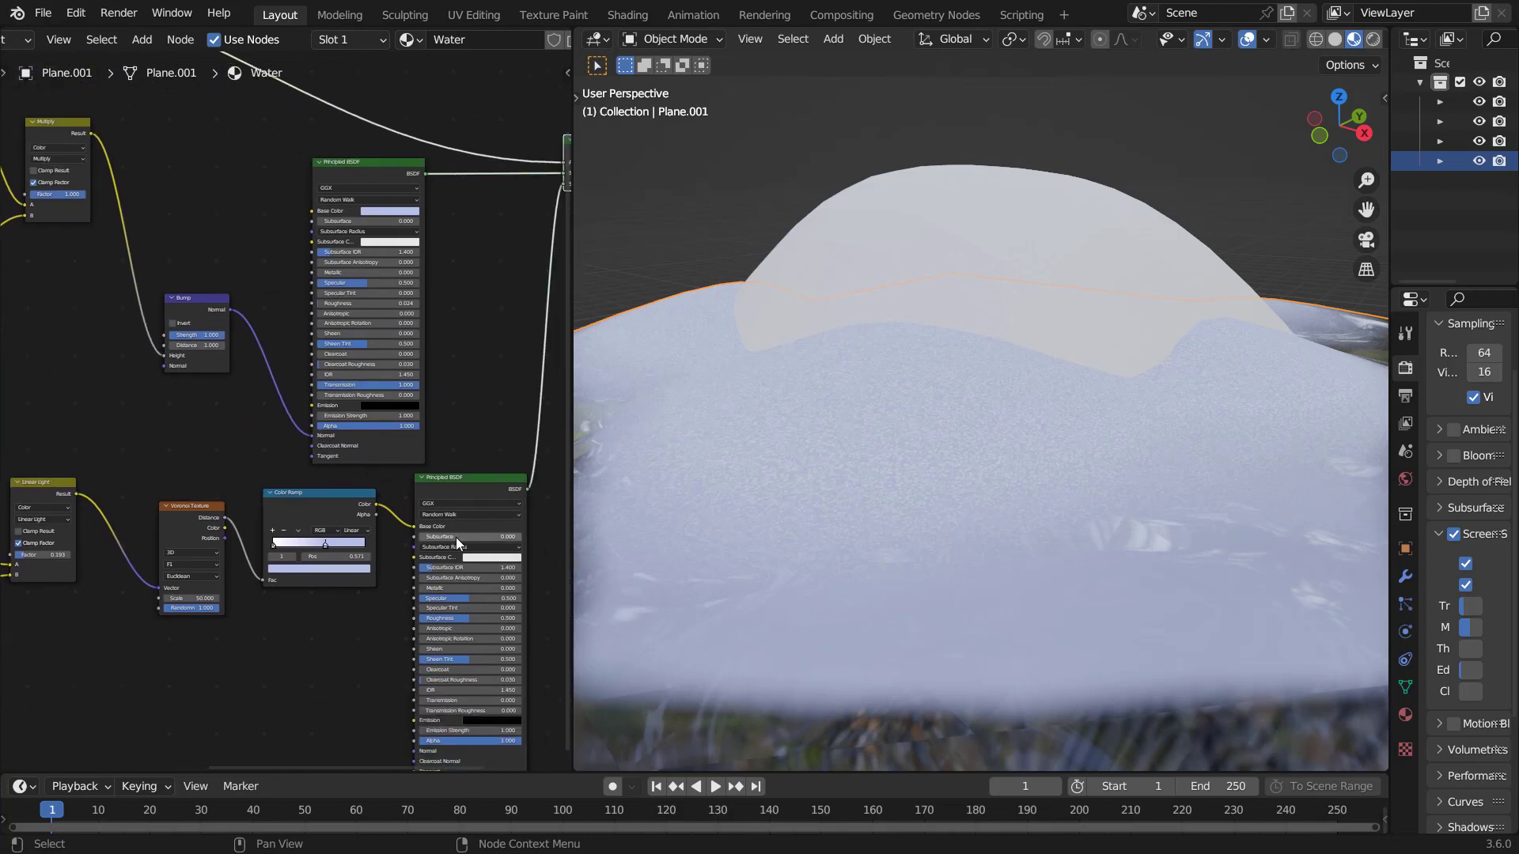
Step: Link the Bump output into the second Principled BSDF's Normal and set its Roughness to 0.275
scroll(288, 410, "up", 2)
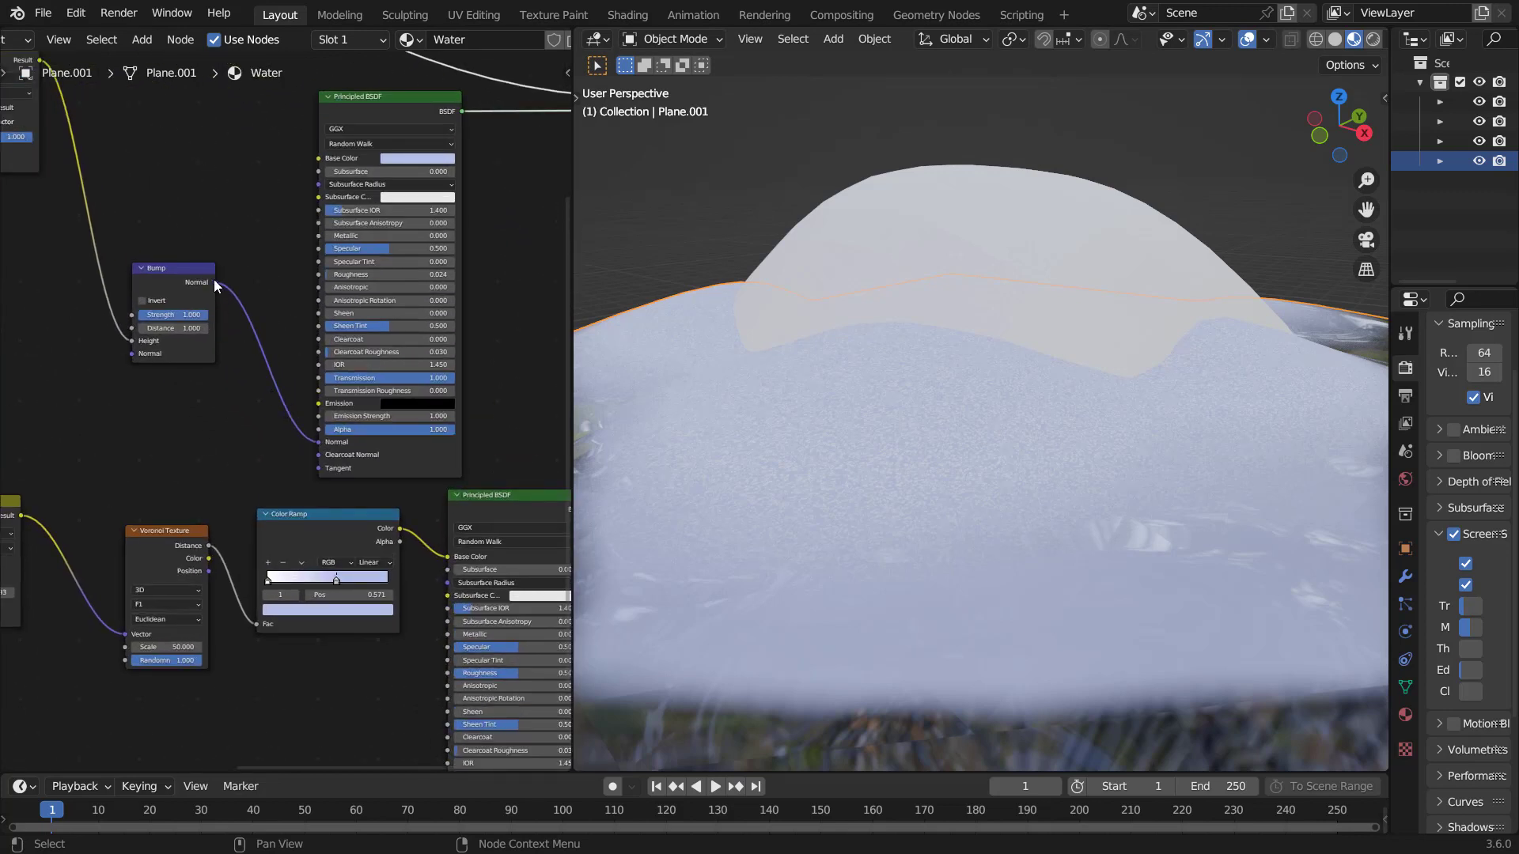
left_click_drag(216, 283, 294, 465)
left_click_drag(361, 693, 449, 611)
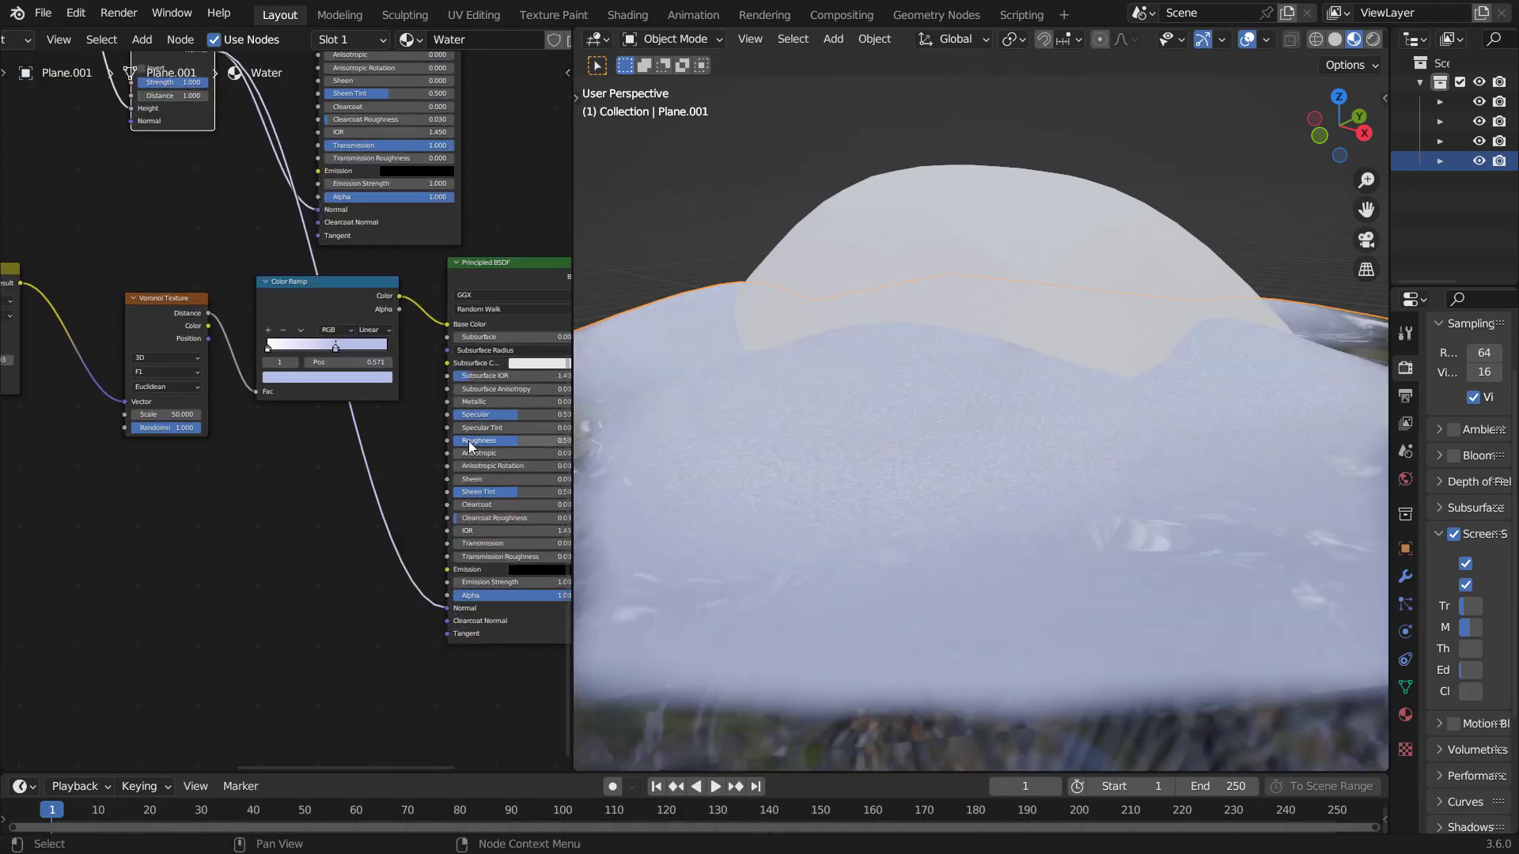
scroll(468, 440, "up", 2)
middle_click_drag(504, 442, 204, 443)
scroll(314, 504, "up", 2)
left_click_drag(358, 478, 303, 478)
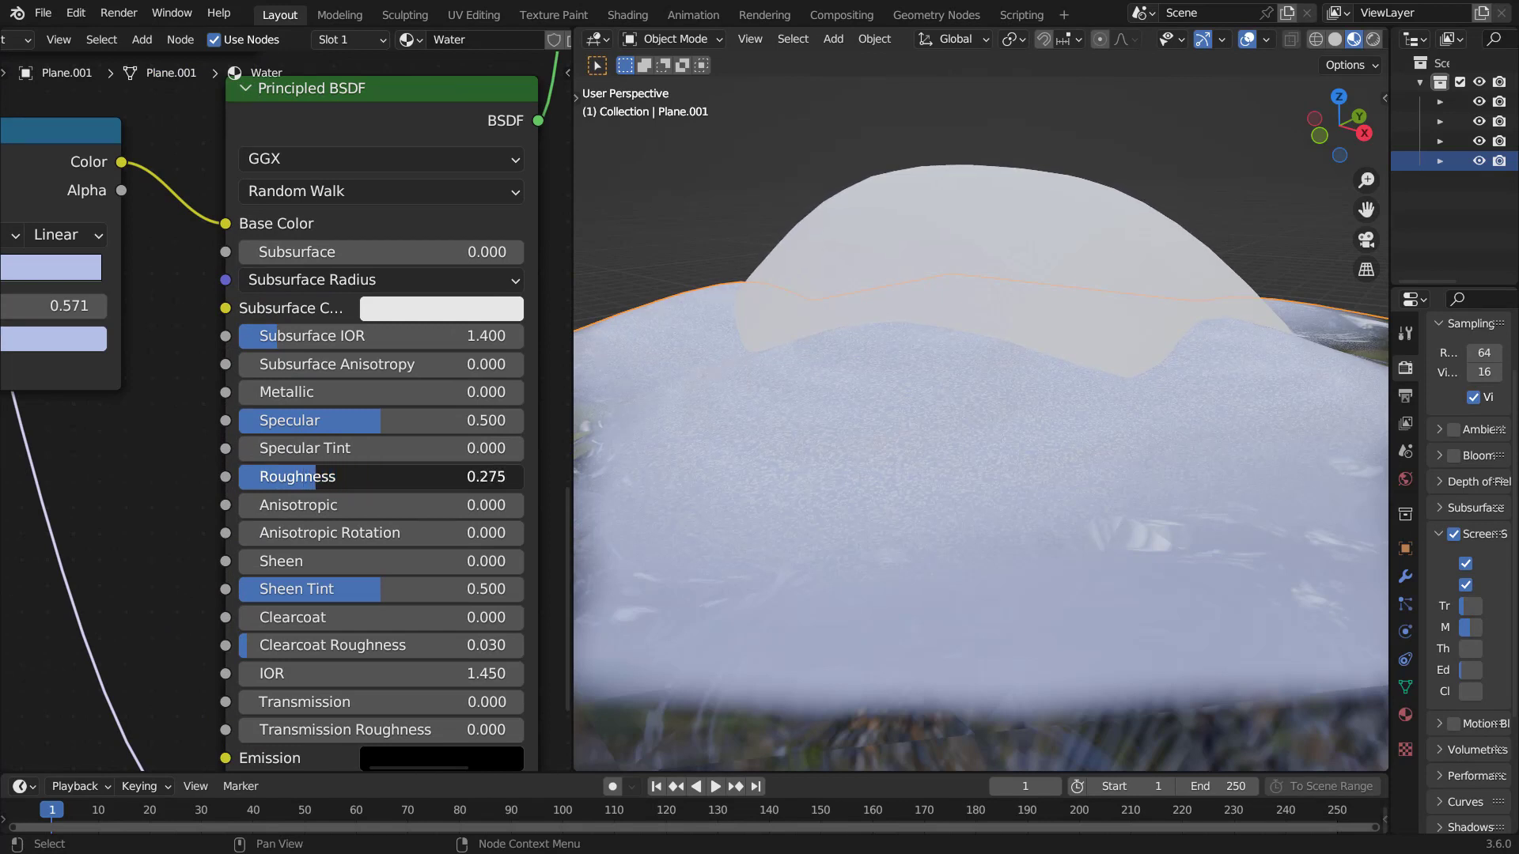
Step: Select the island mound object in the viewport
scroll(941, 546, "down", 4)
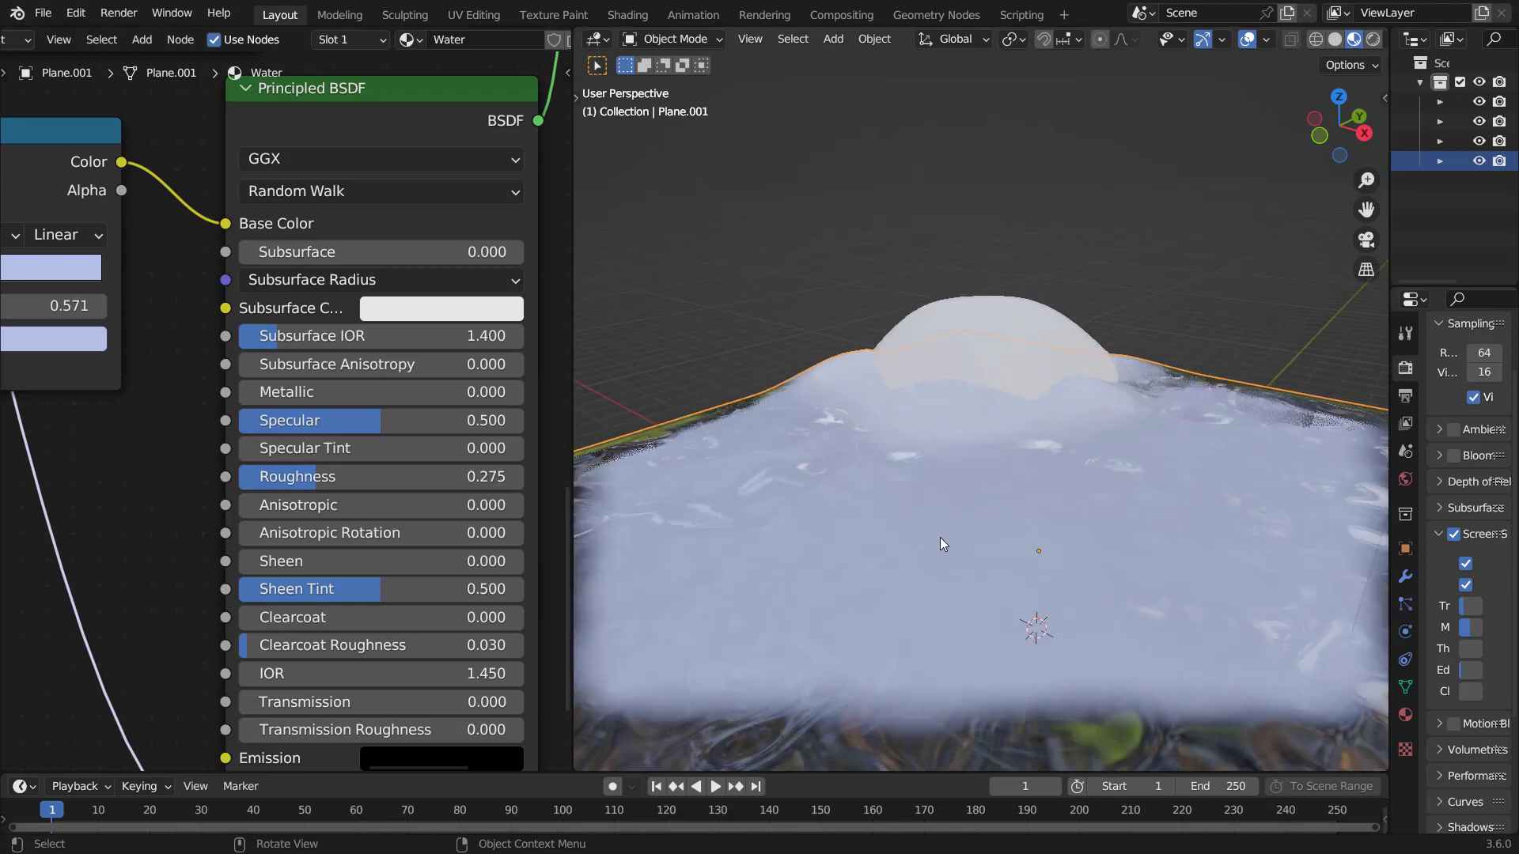
scroll(939, 538, "down", 5)
middle_click_drag(899, 510, 934, 554)
scroll(1004, 419, "up", 6)
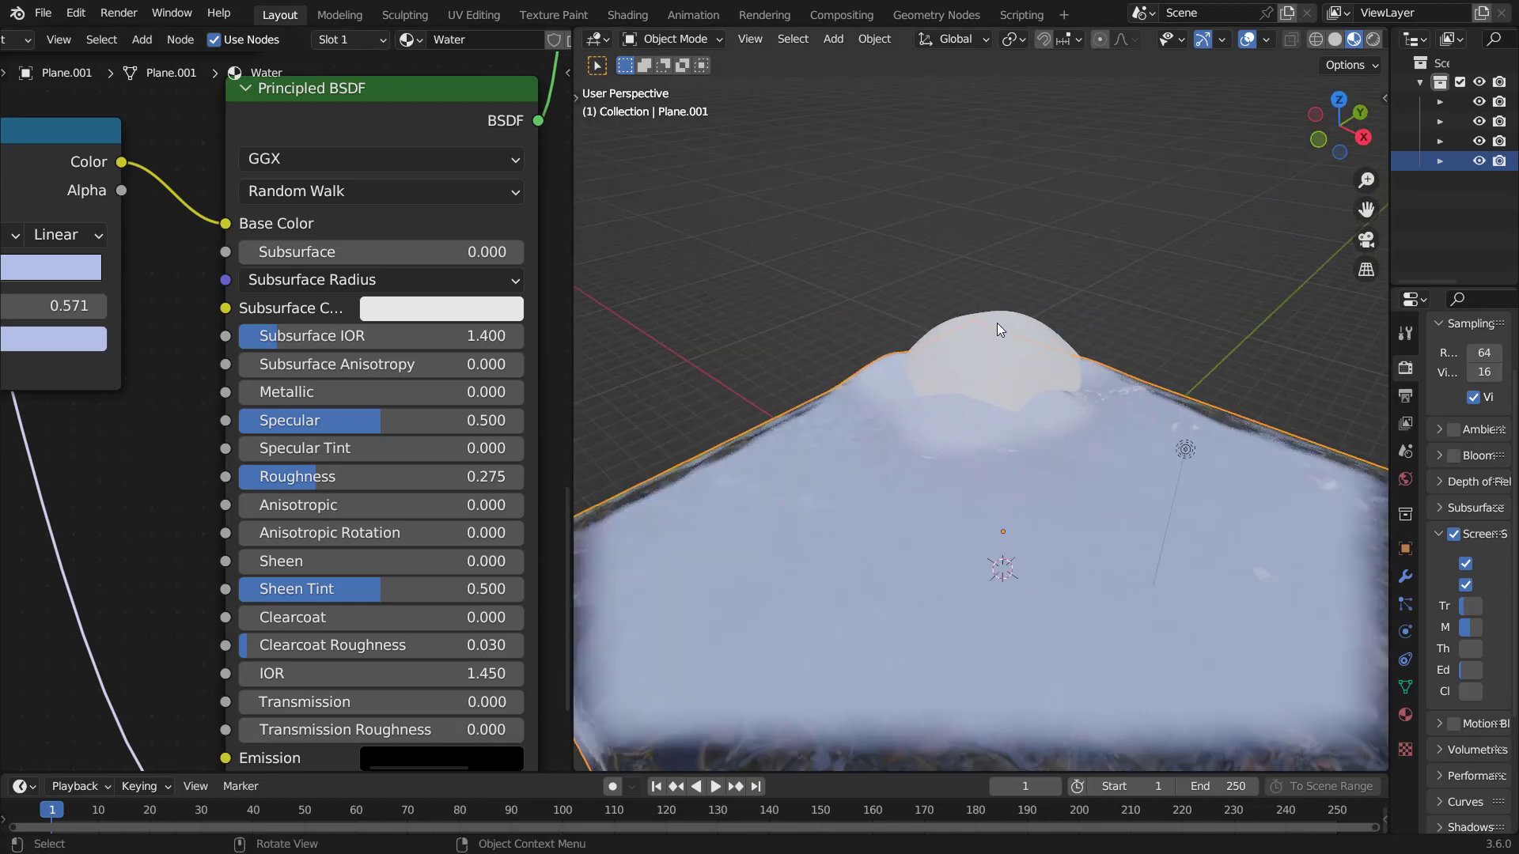
left_click(997, 323)
Step: Create a new material for the island and name it Sand
left_click(411, 42)
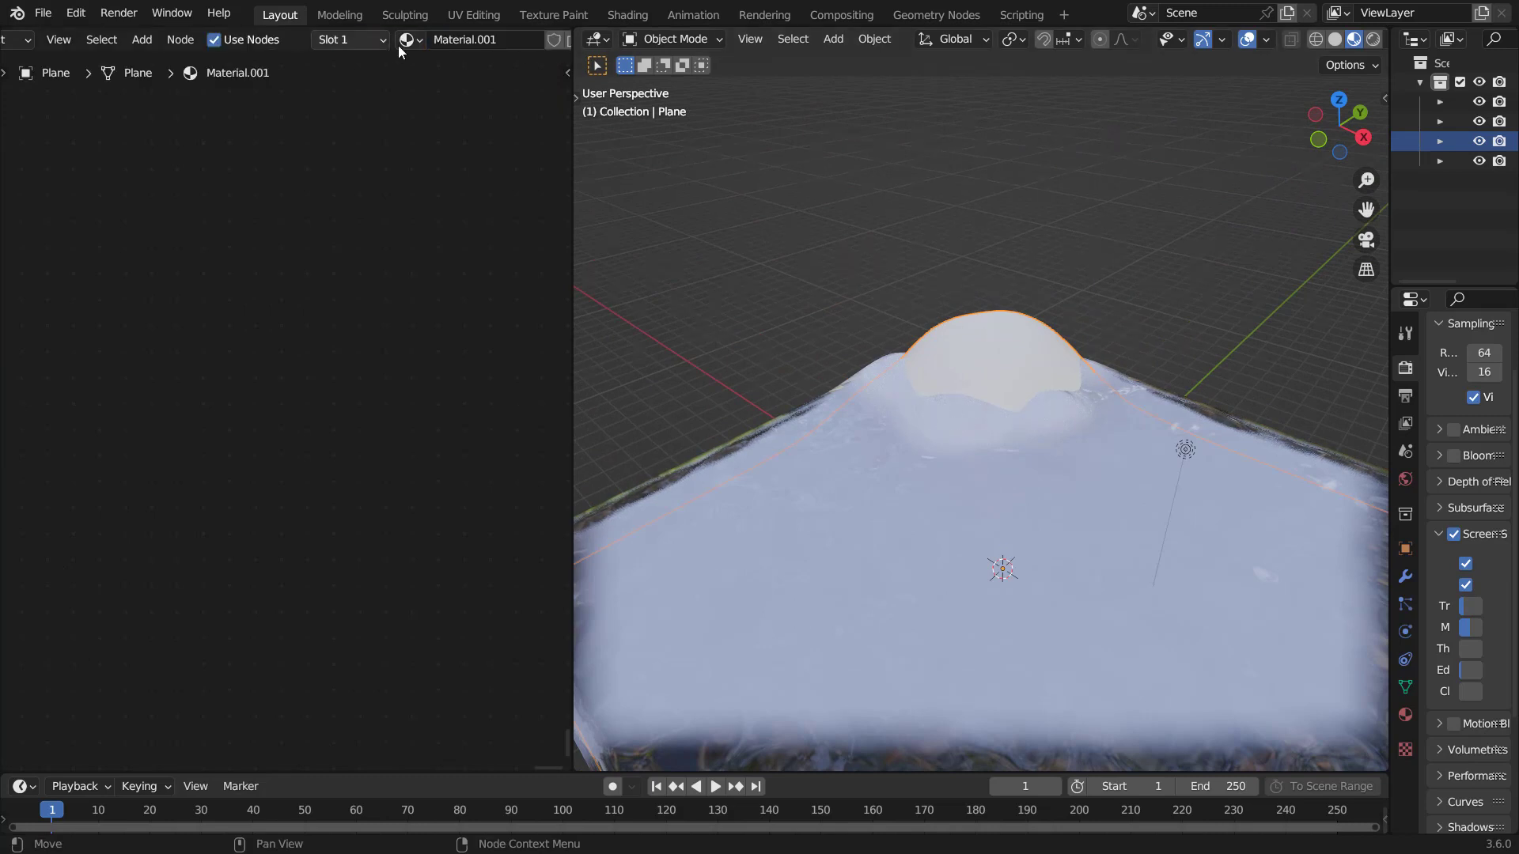
double_click(465, 41)
type("Sand")
key("Return")
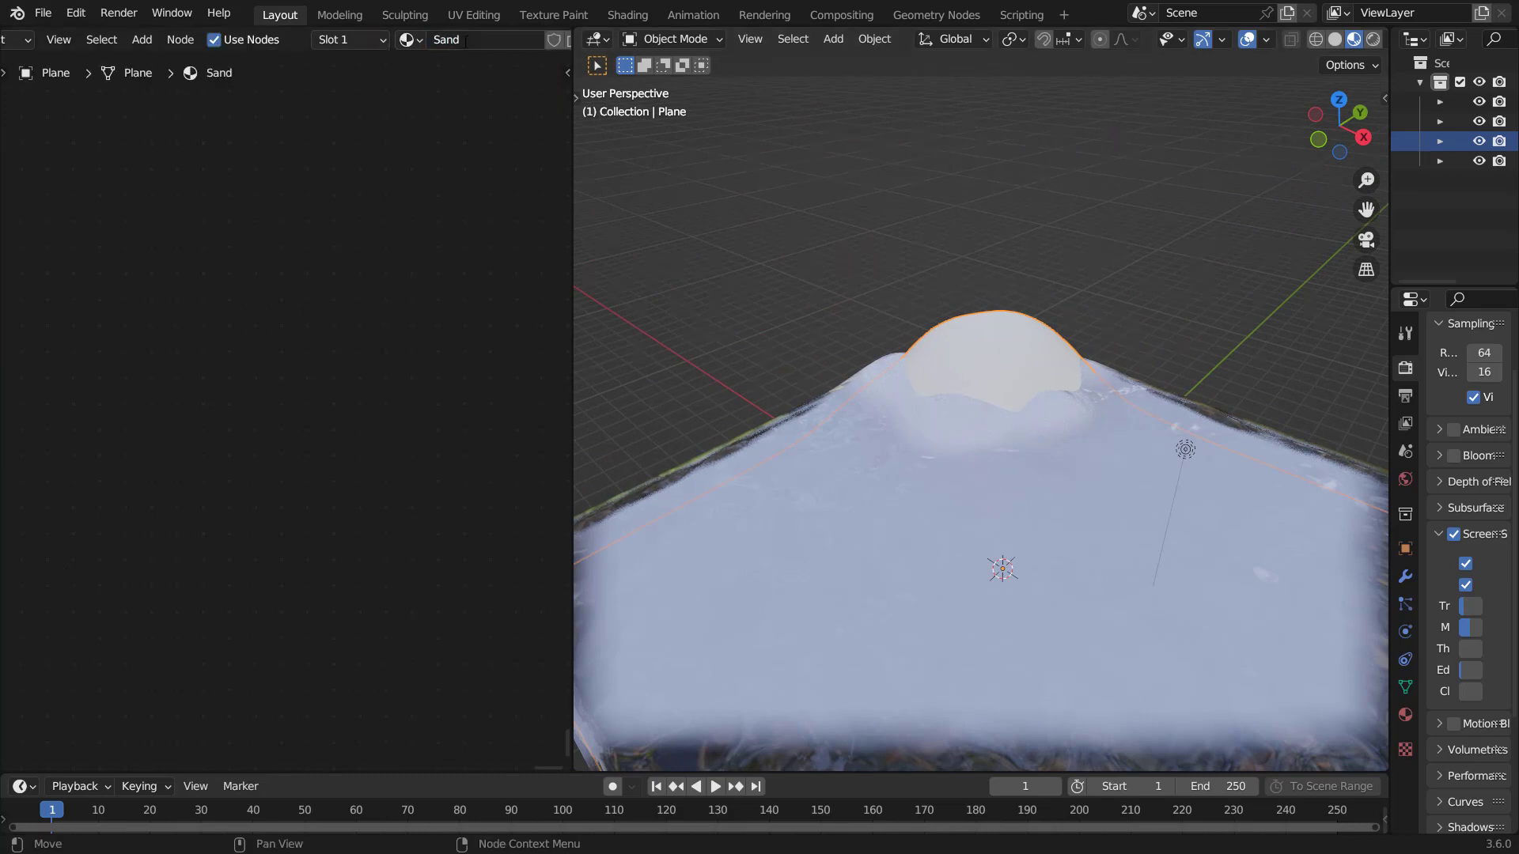
key("Home")
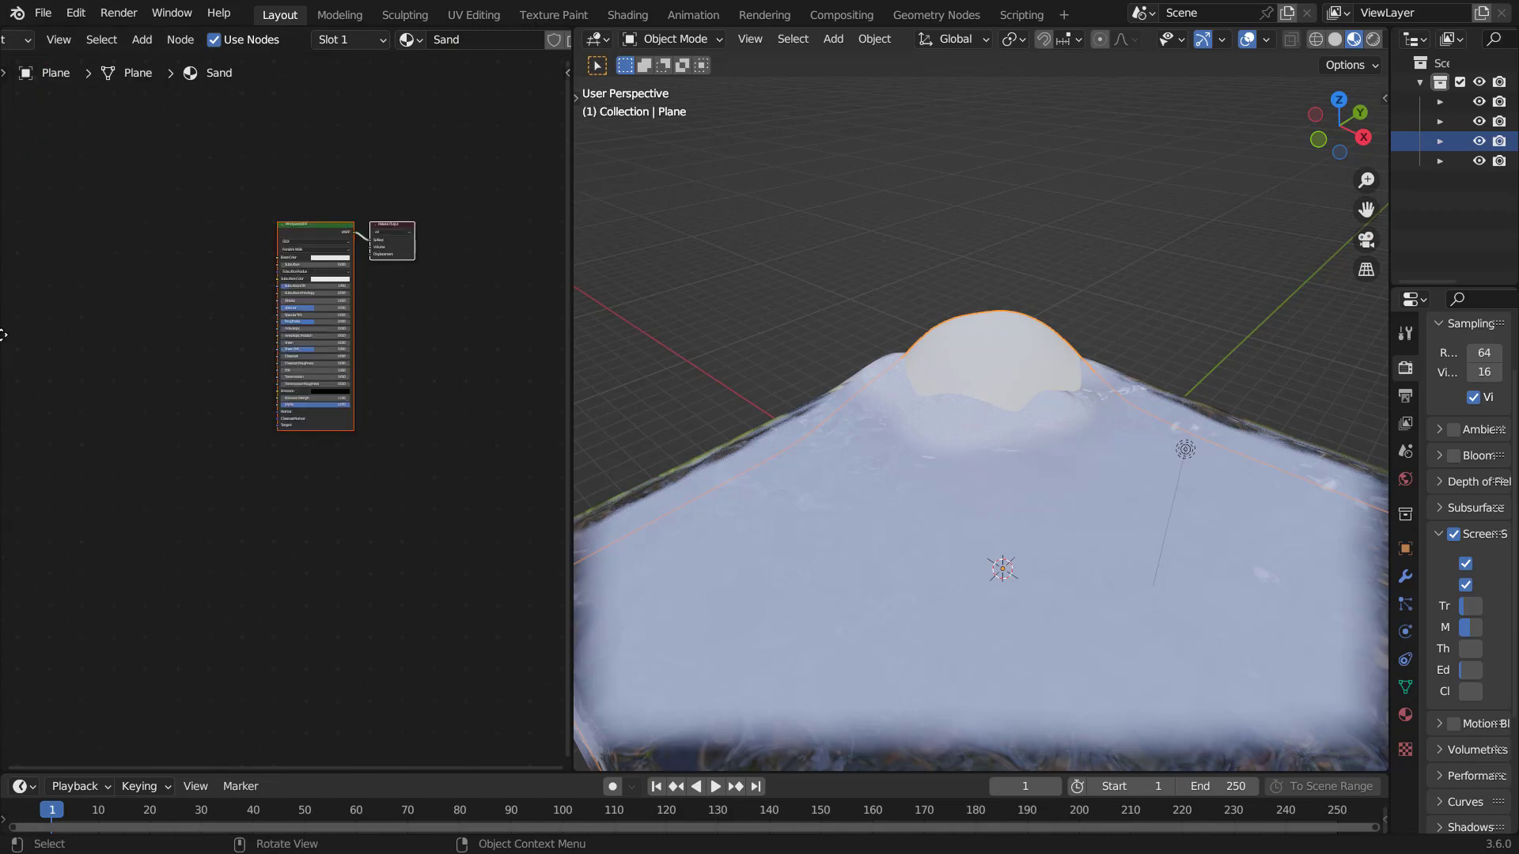
scroll(348, 316, "up", 5)
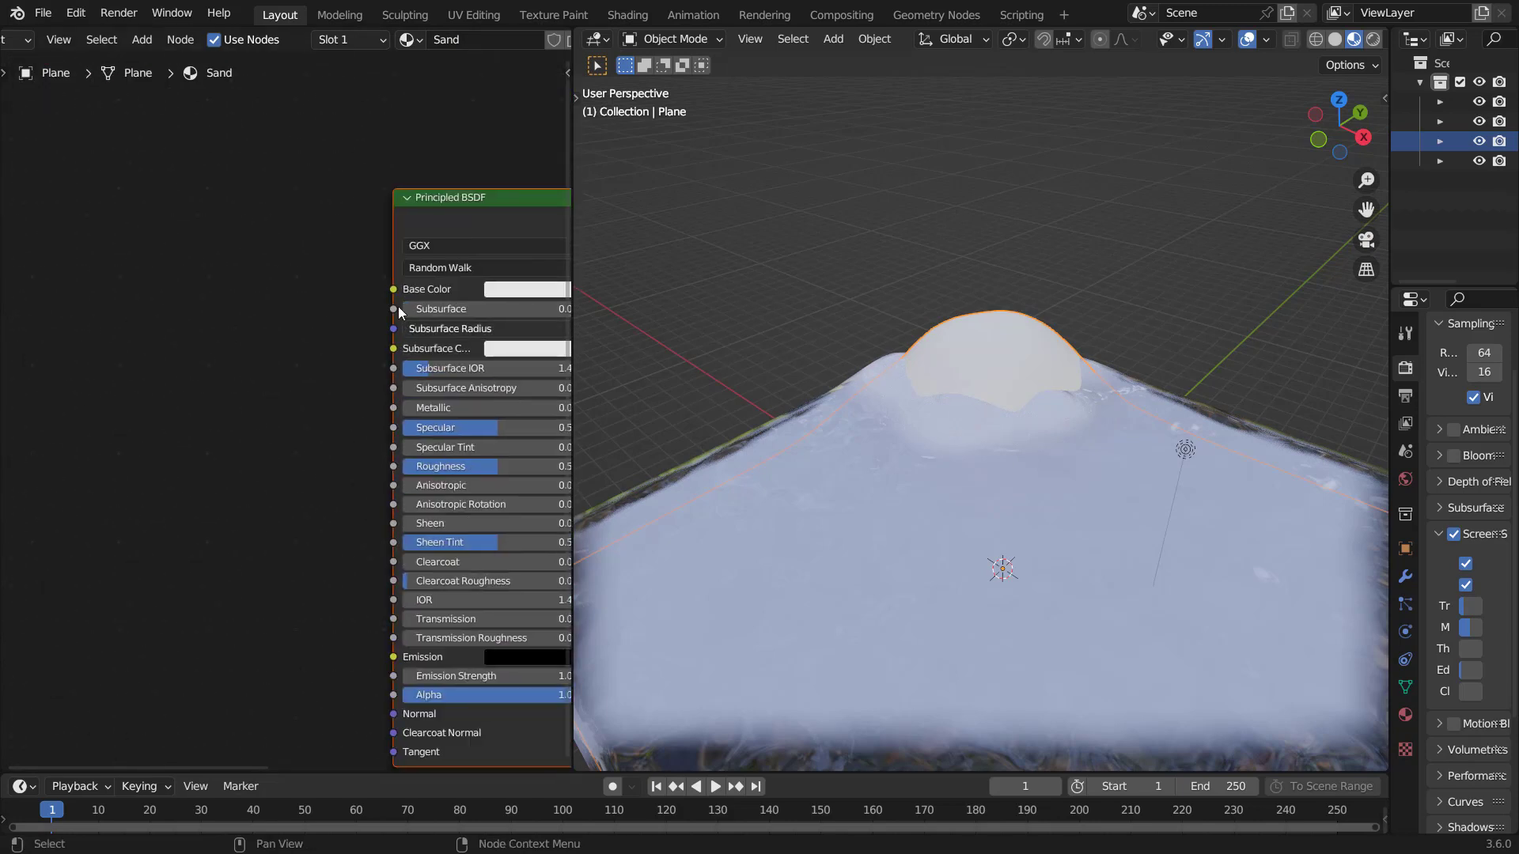
Step: Drive Base Color with a Noise Texture mapped through Object coordinates via a Mapping node
left_click_drag(393, 288, 185, 340)
type("noise")
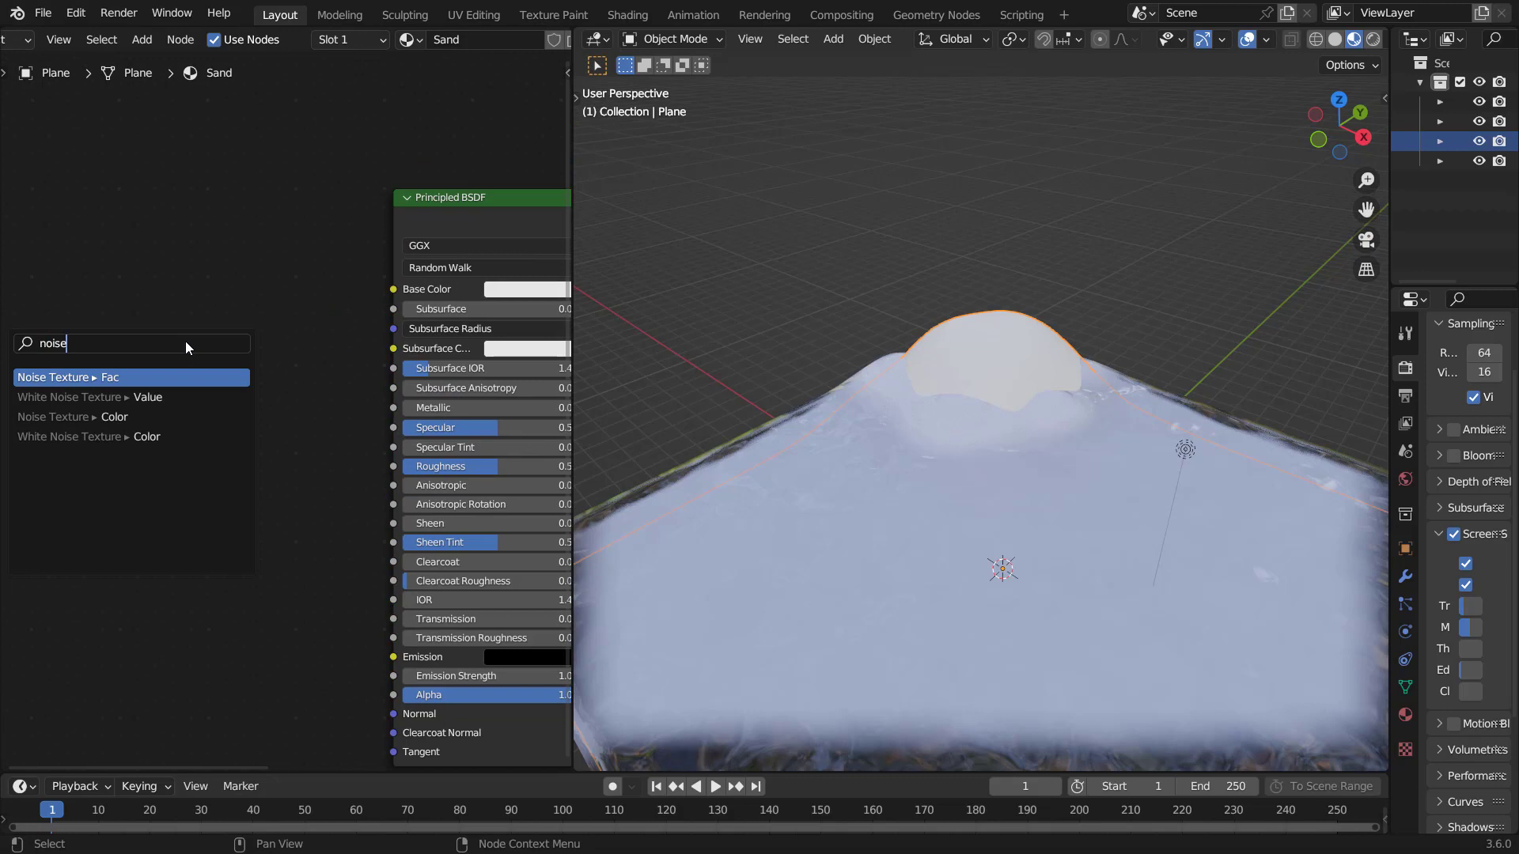
key("Return")
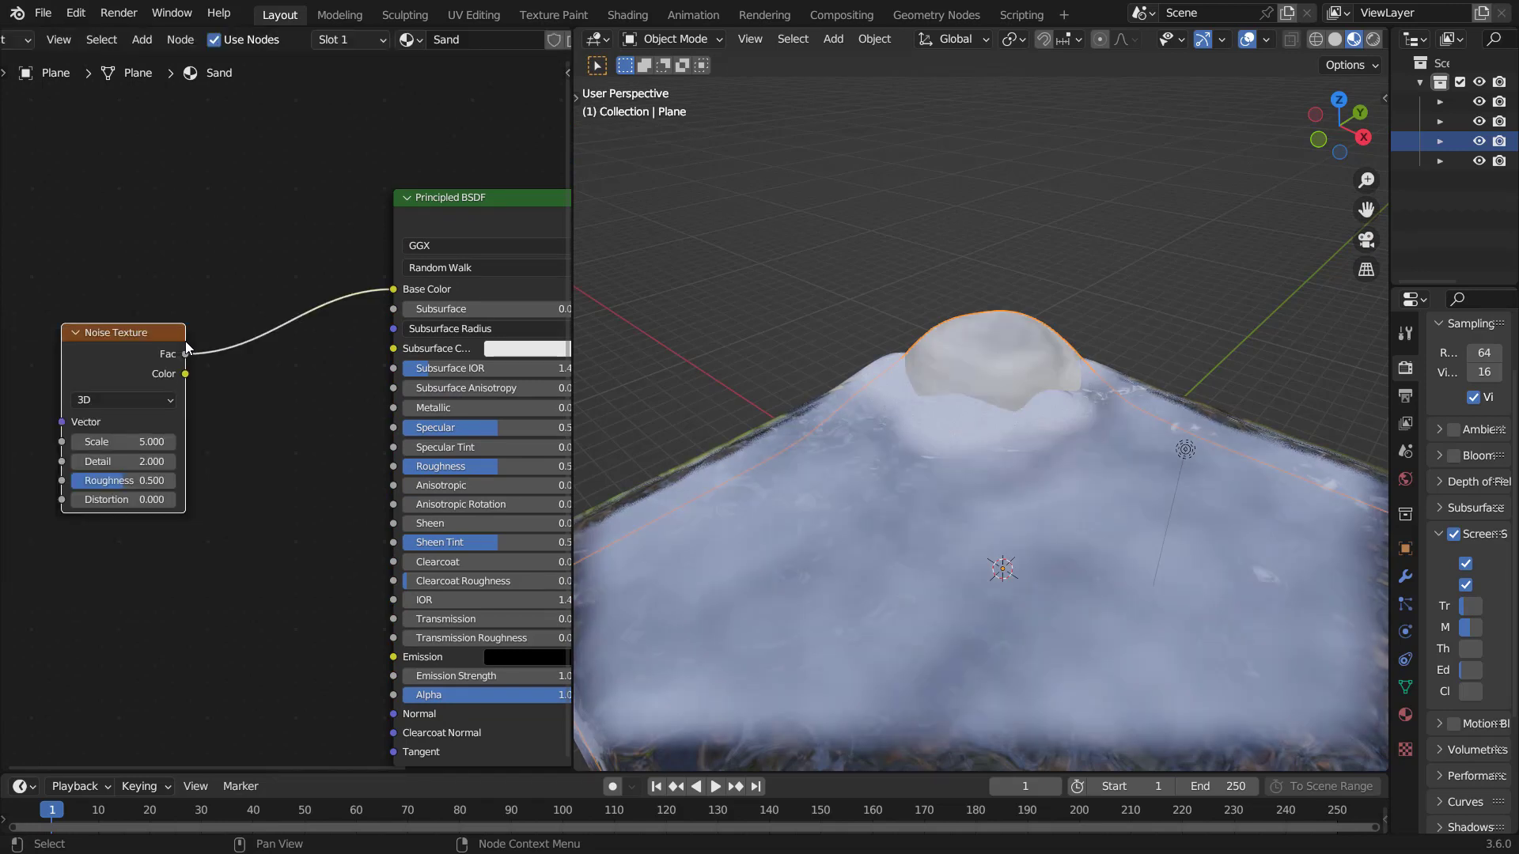
key("ctrl+t")
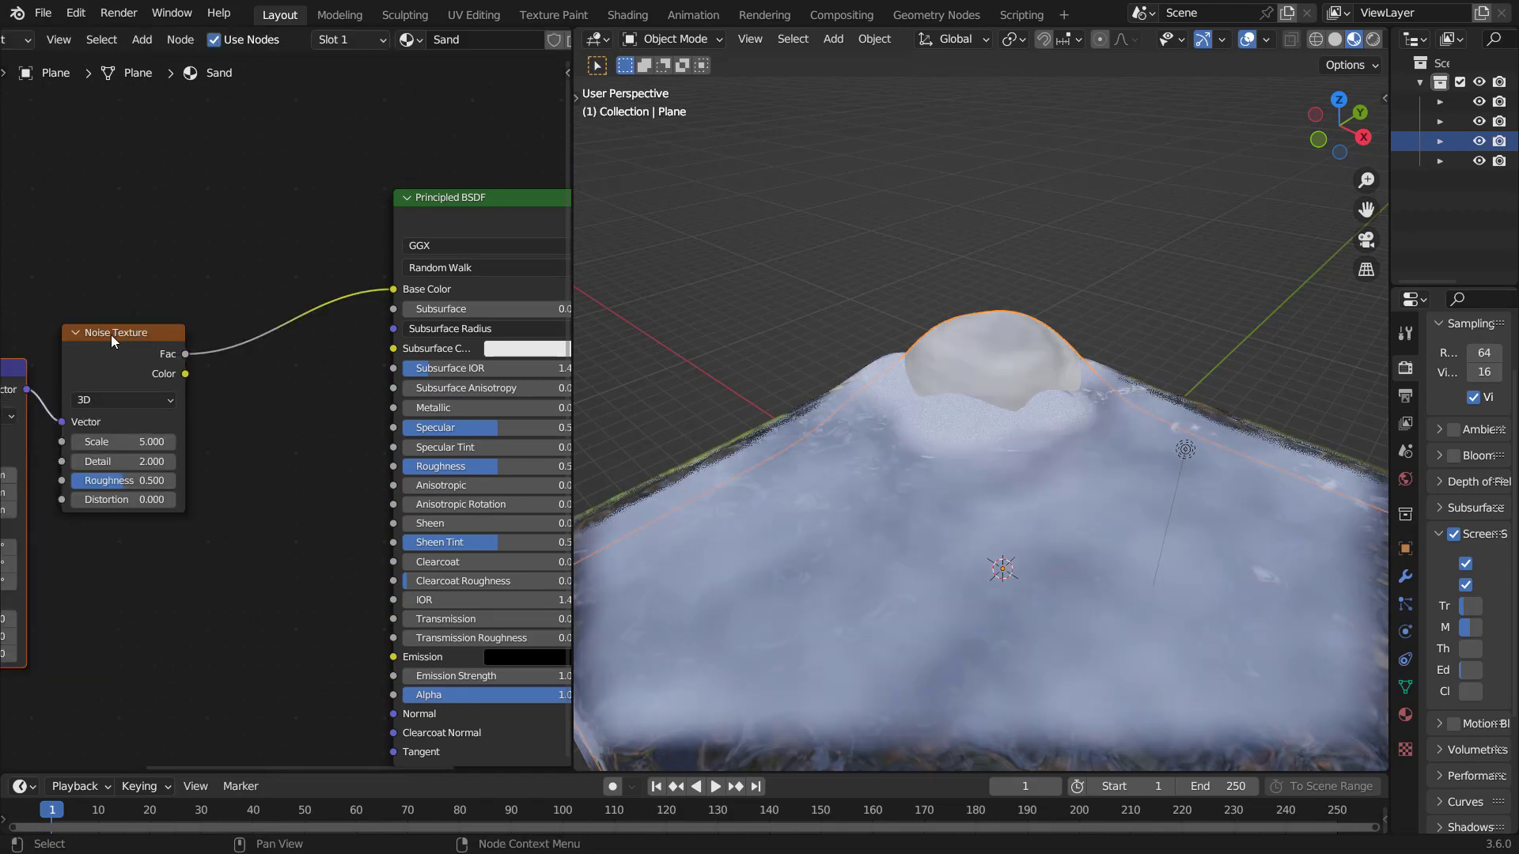
middle_click_drag(85, 409, 394, 407)
scroll(269, 475, "up", 4)
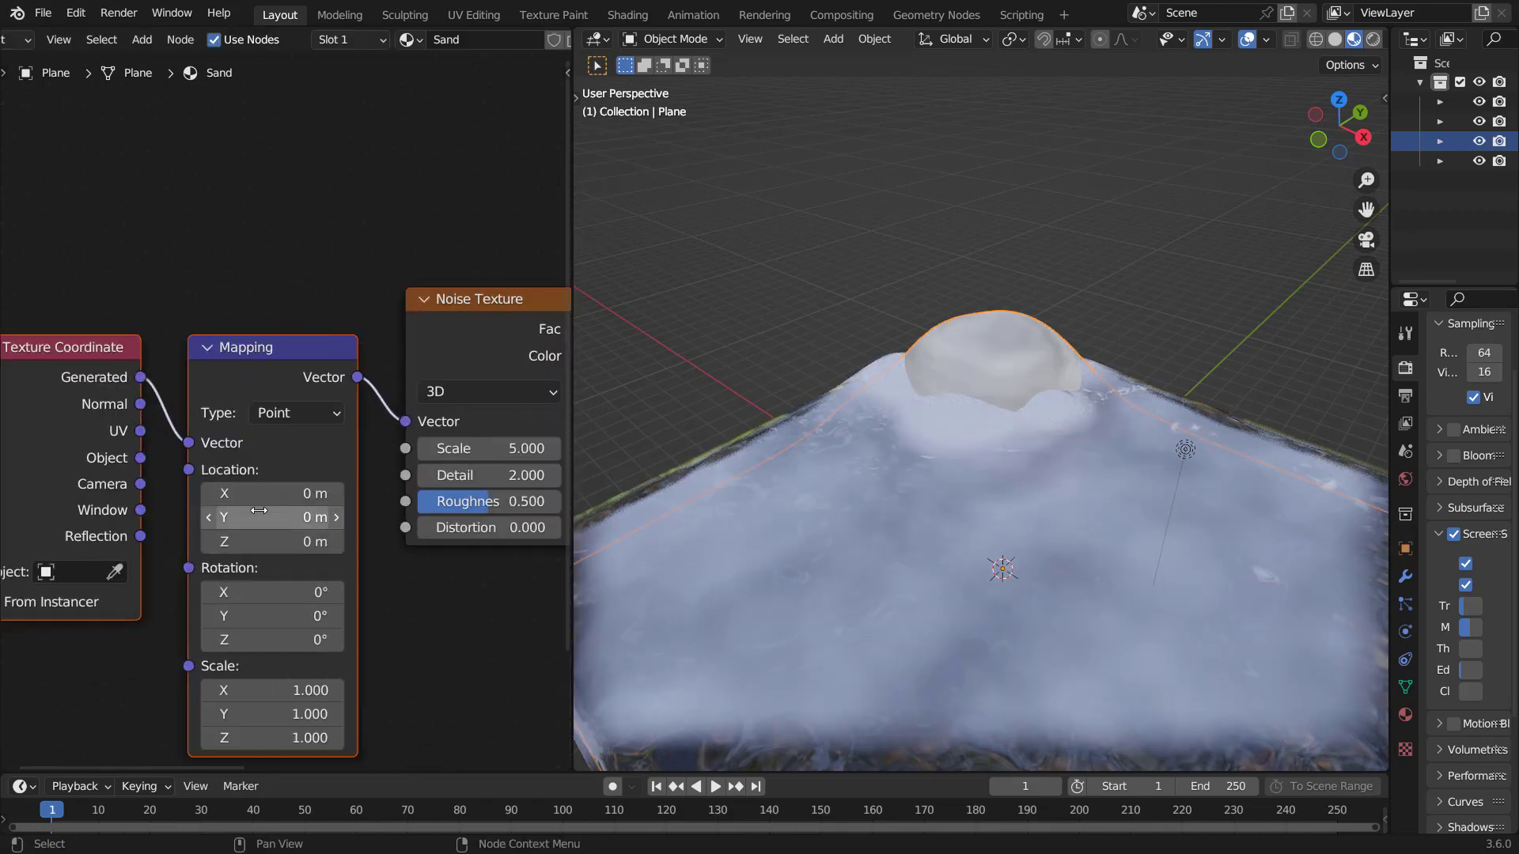
left_click_drag(140, 457, 187, 443)
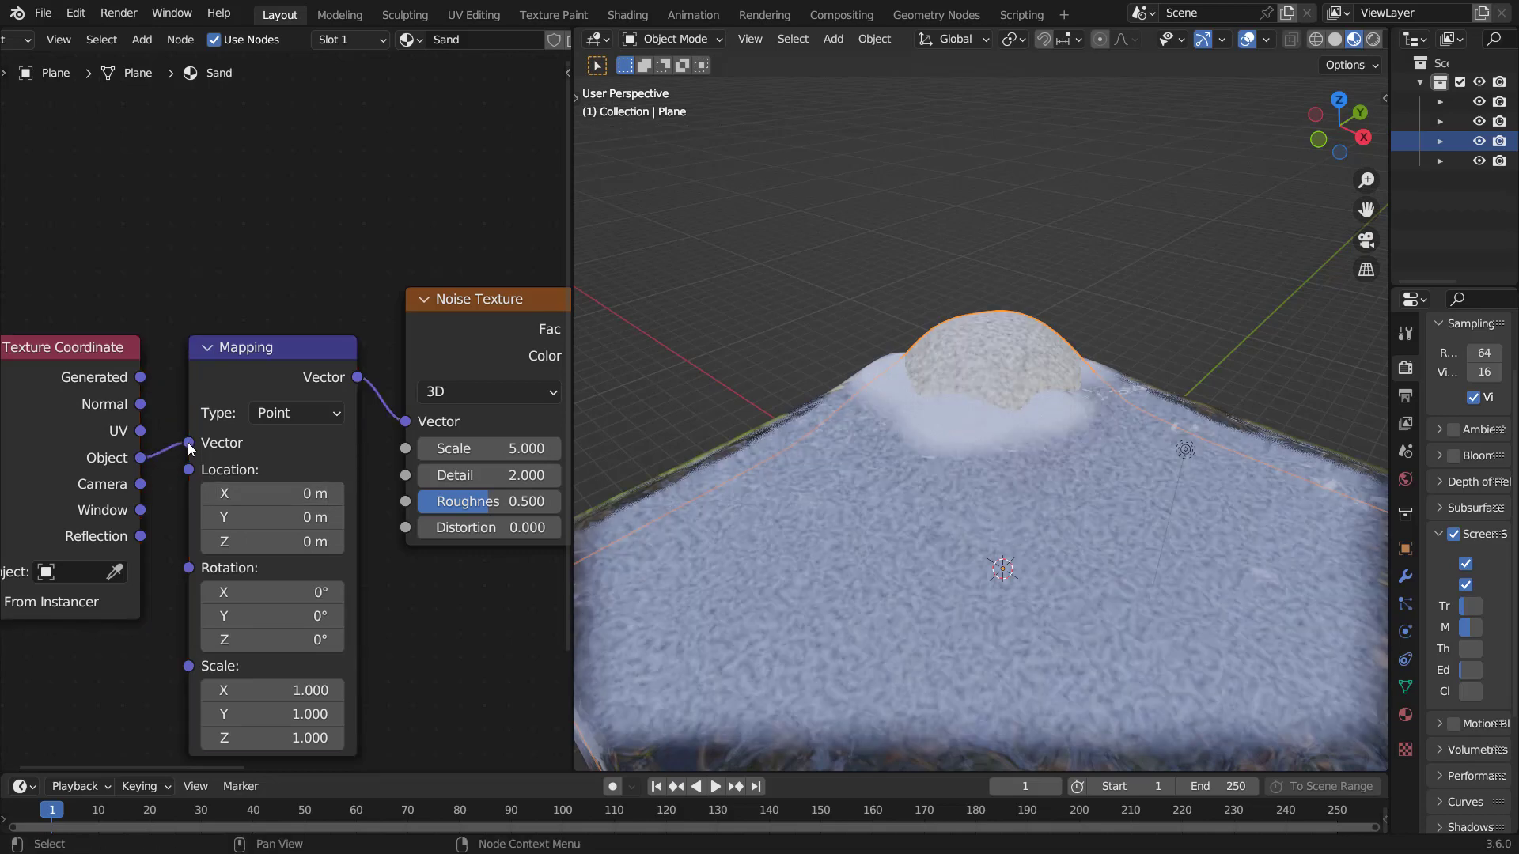
scroll(992, 396, "up", 2)
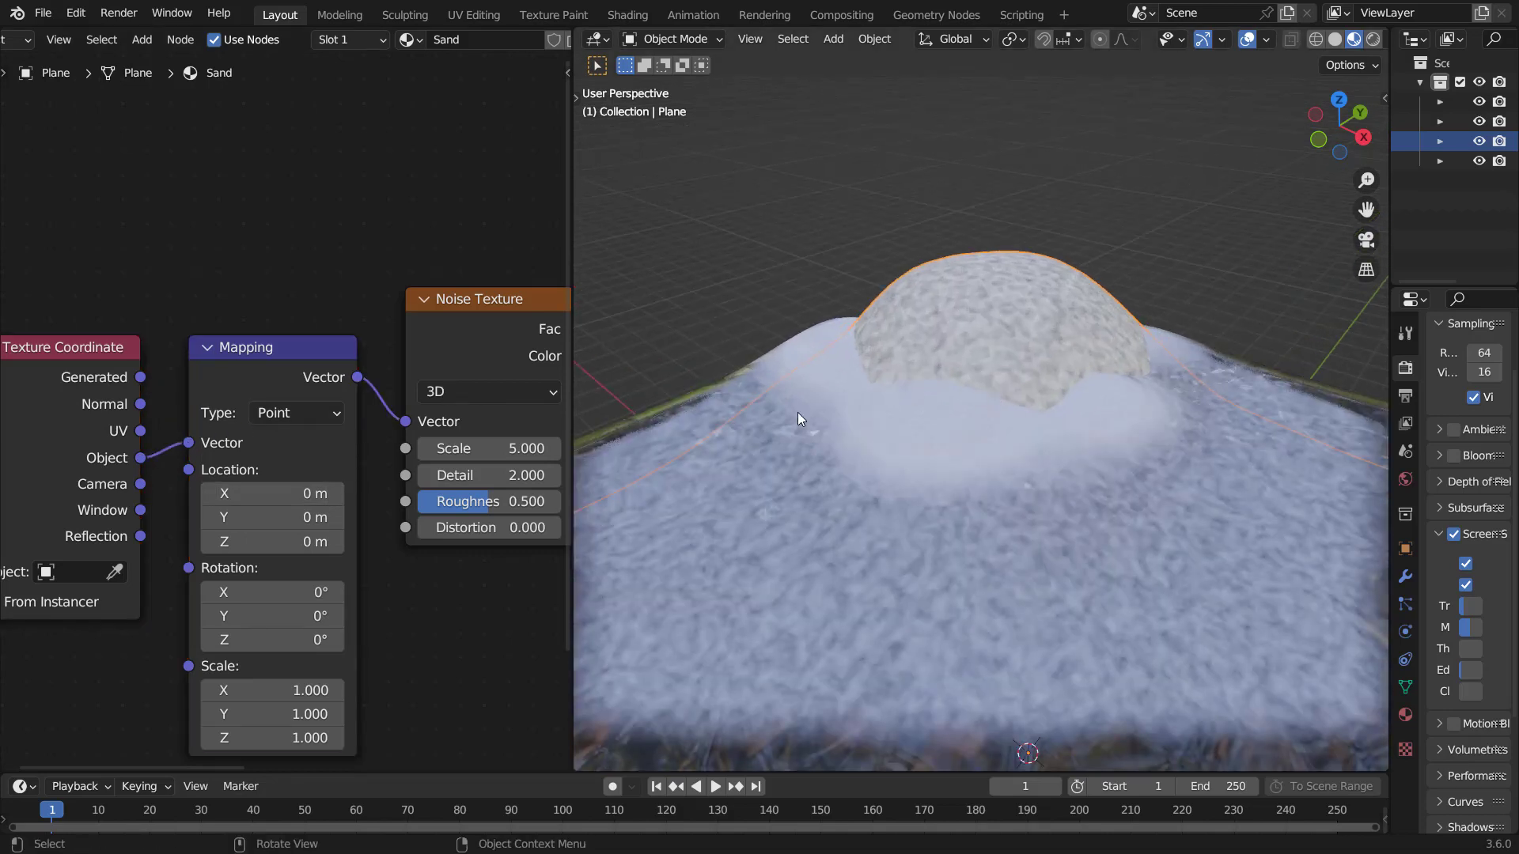
middle_click_drag(347, 432, 74, 462)
middle_click_drag(385, 380, 258, 443)
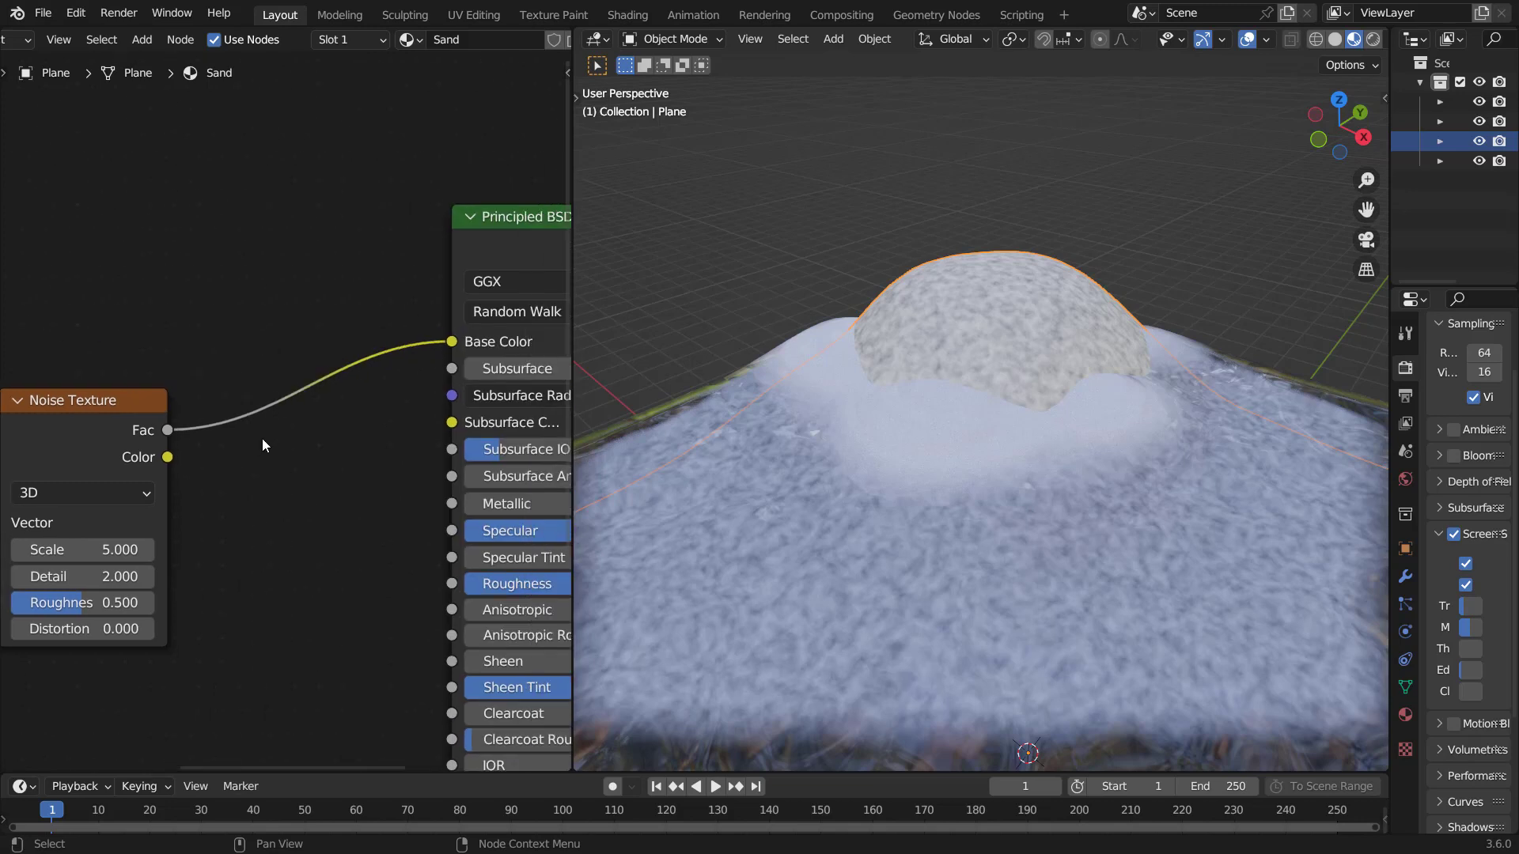
scroll(277, 407, "down", 3)
Step: Insert a Color Ramp between the sand Noise Texture and the Principled BSDF
key("shift+a")
type("color")
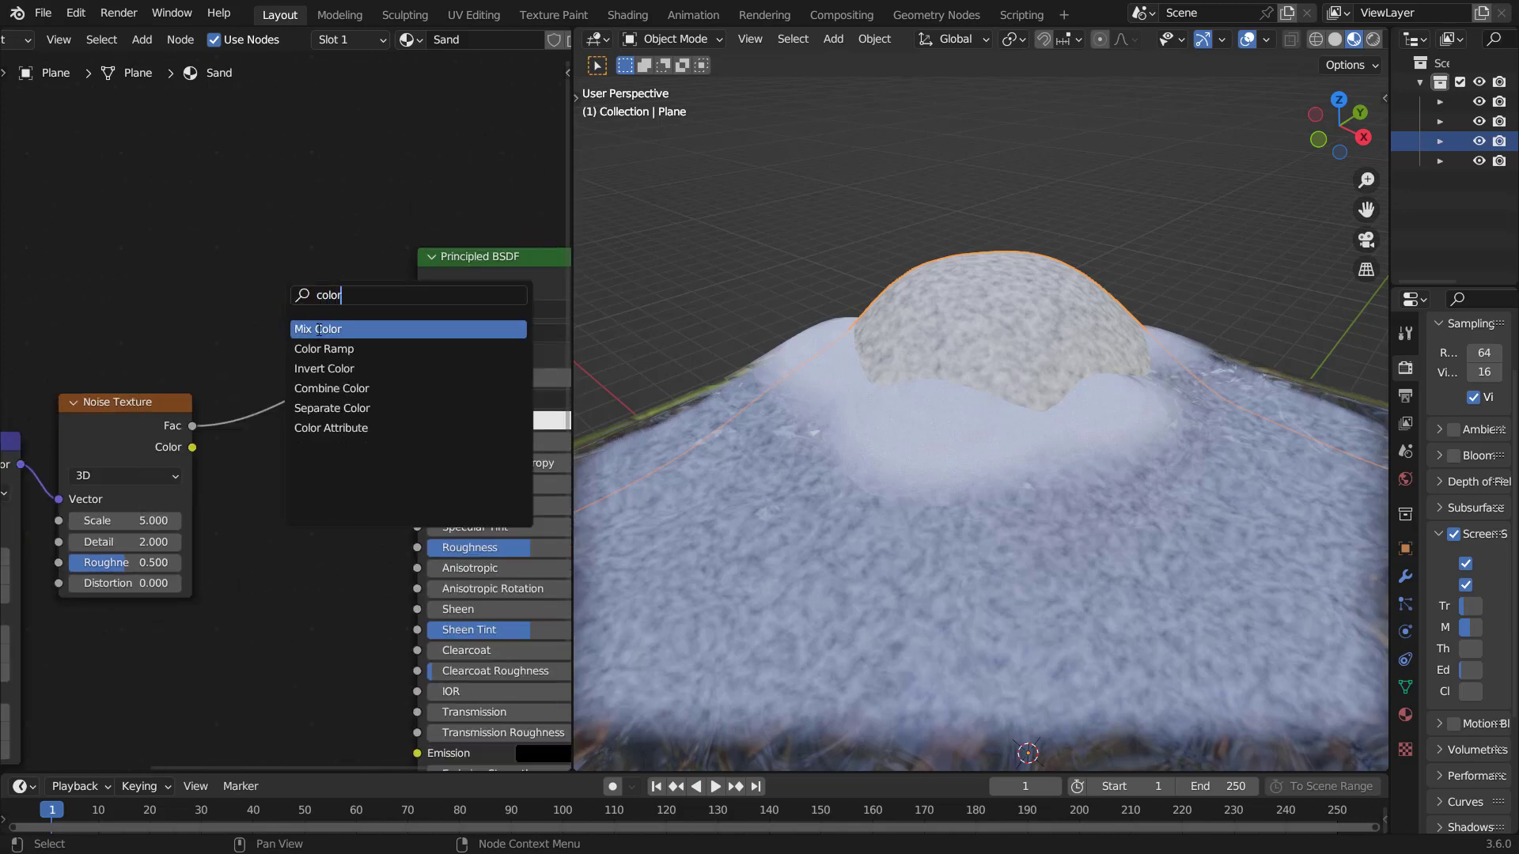
key("Down")
key("Return")
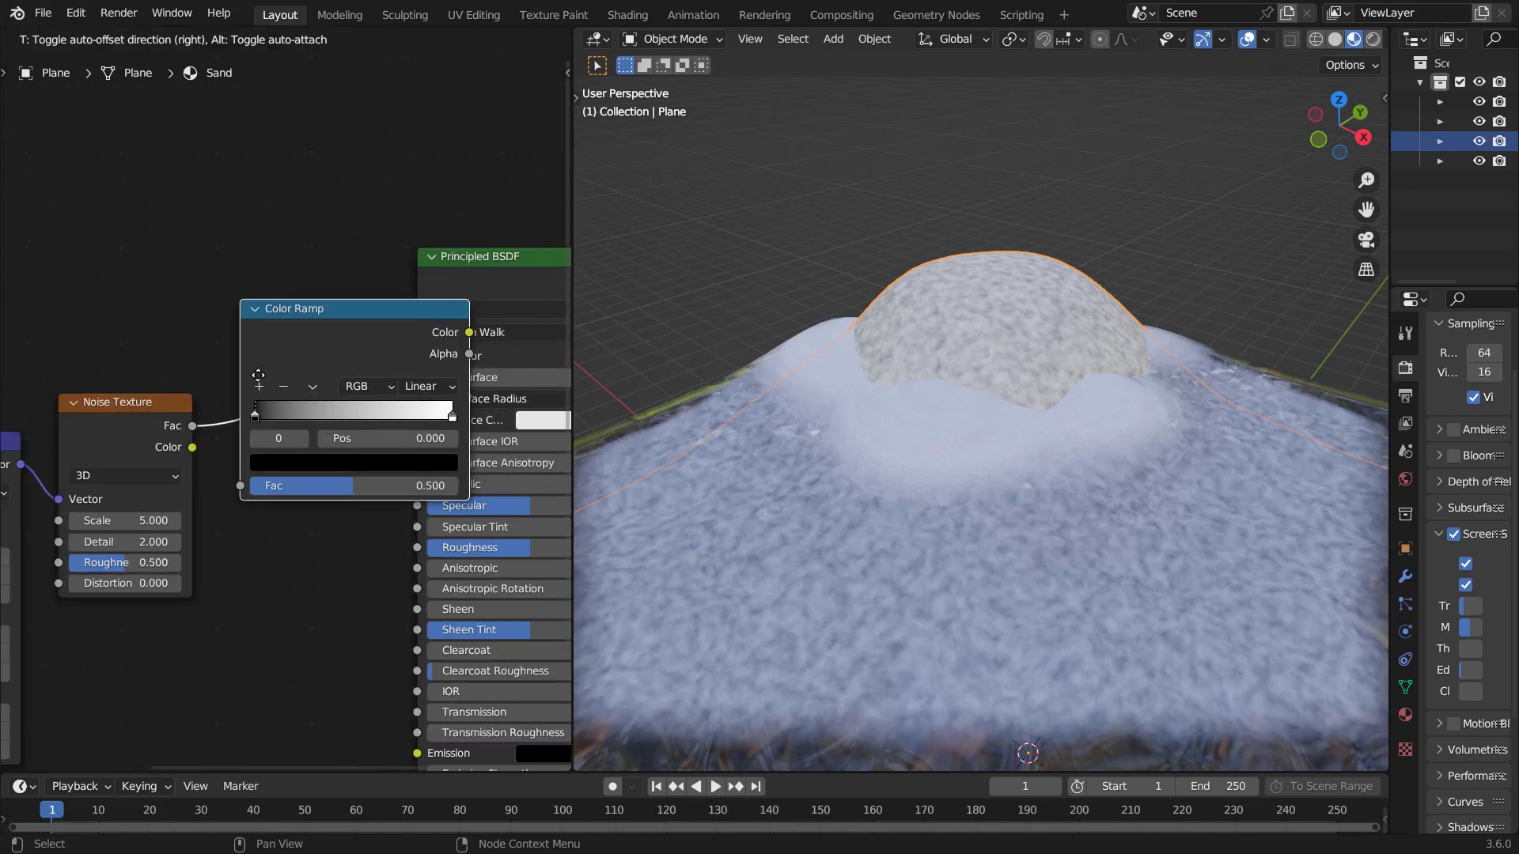
left_click(273, 375)
scroll(373, 473, "up", 1)
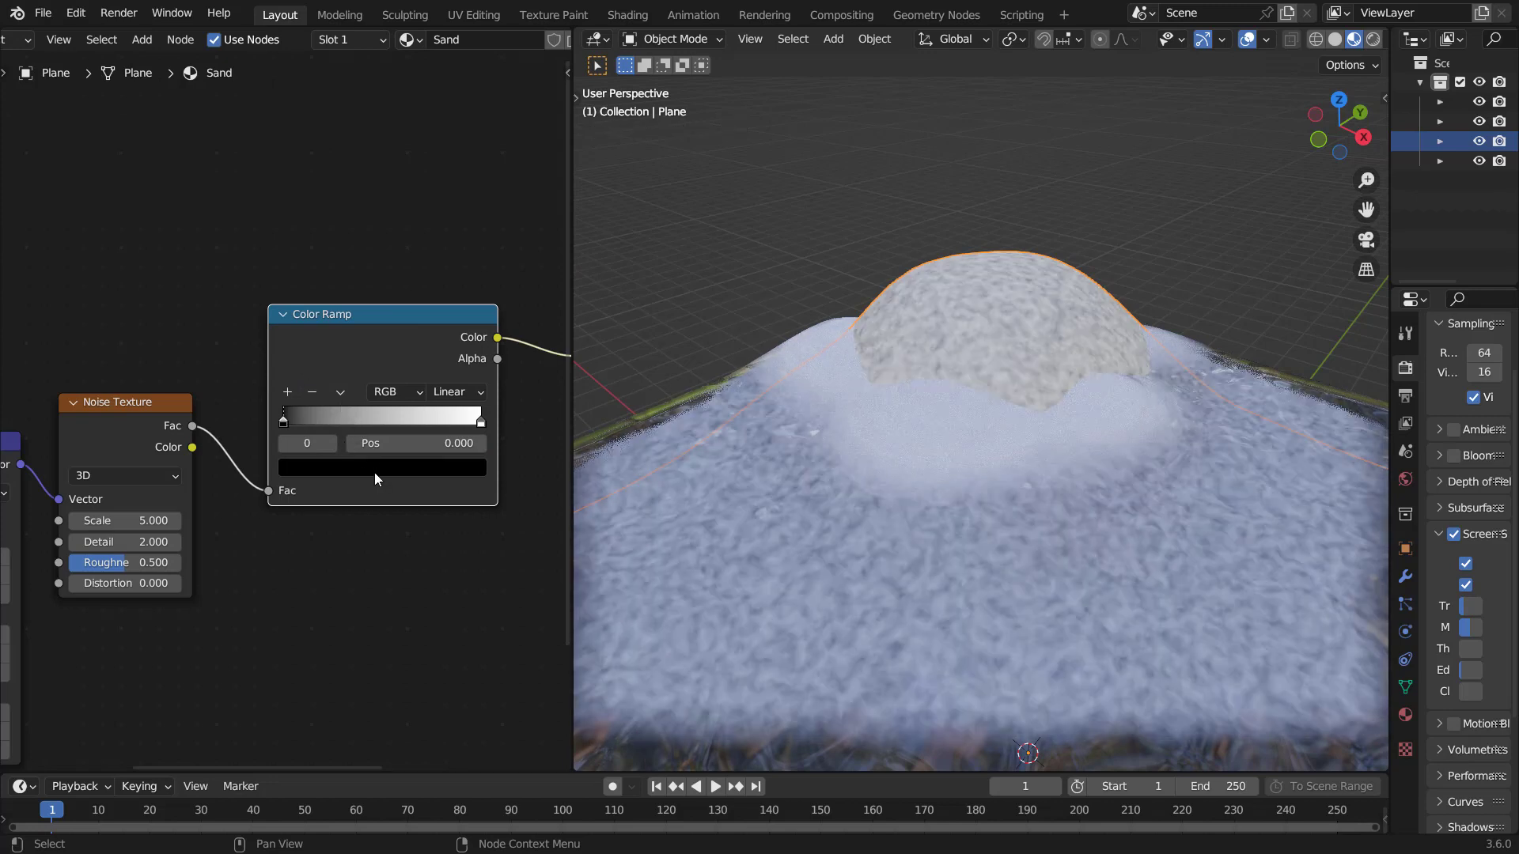
scroll(374, 472, "up", 1)
Step: Colour the ramp's left stop tan and its right stop a darker tan
left_click(378, 489)
scroll(381, 245, "up", 2)
scroll(371, 237, "up", 8)
left_click(359, 242)
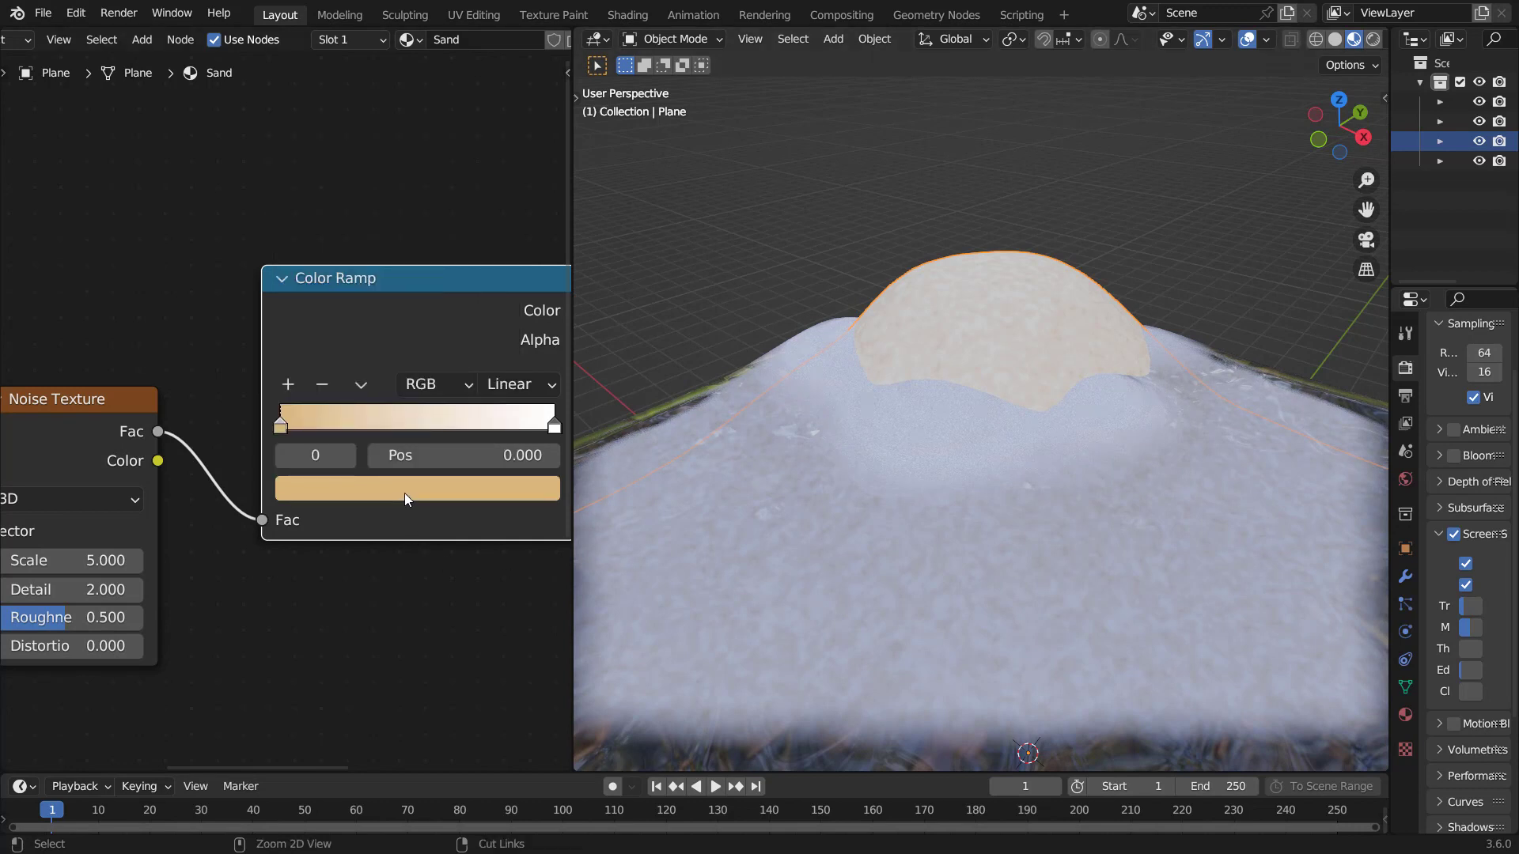
left_click(552, 428)
key("ctrl+v")
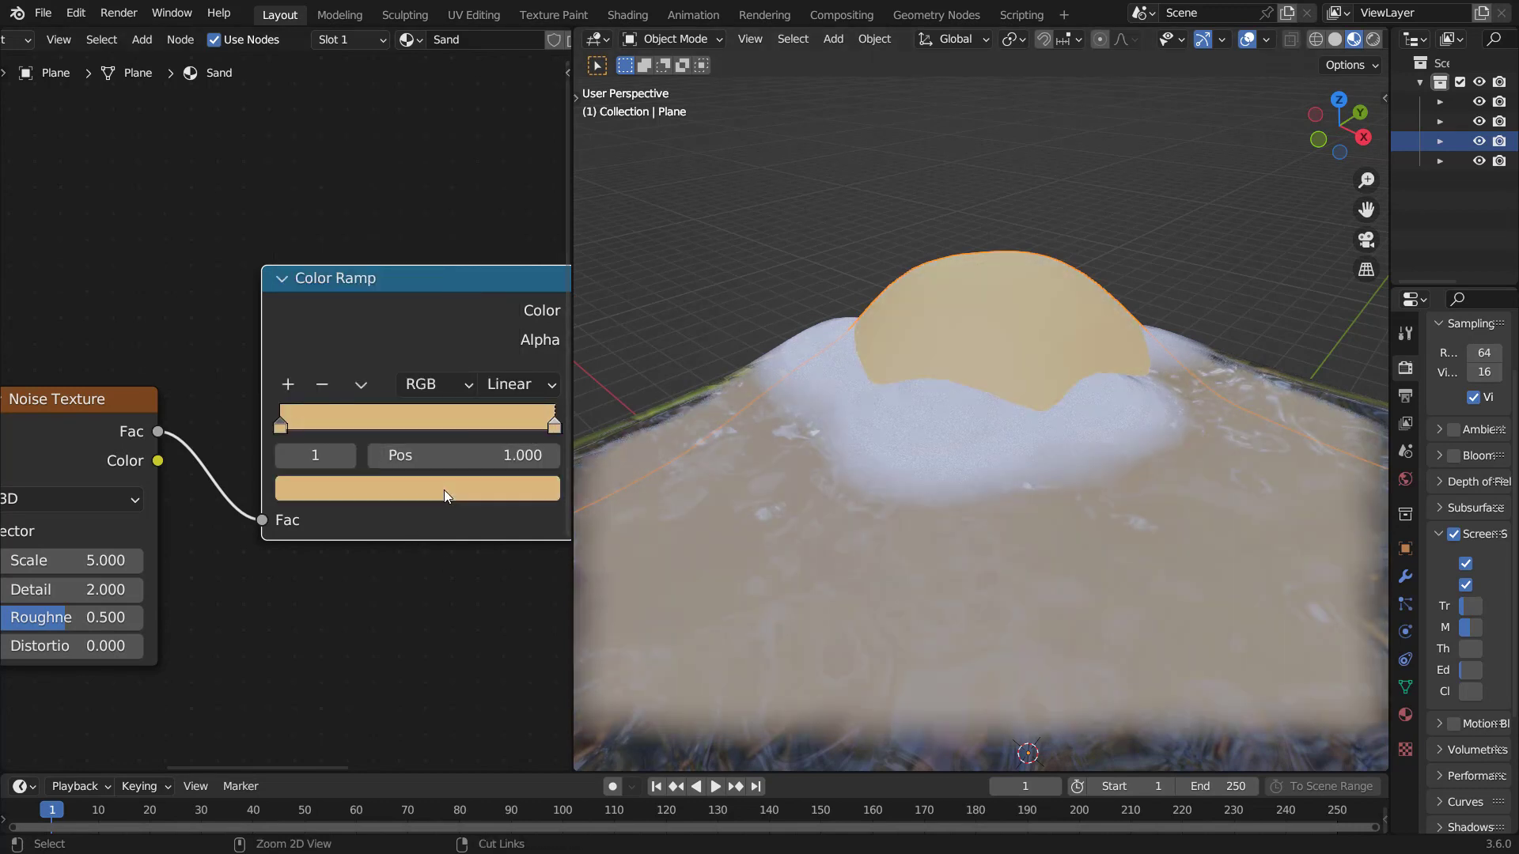
left_click(444, 490)
scroll(444, 491, "down", 5)
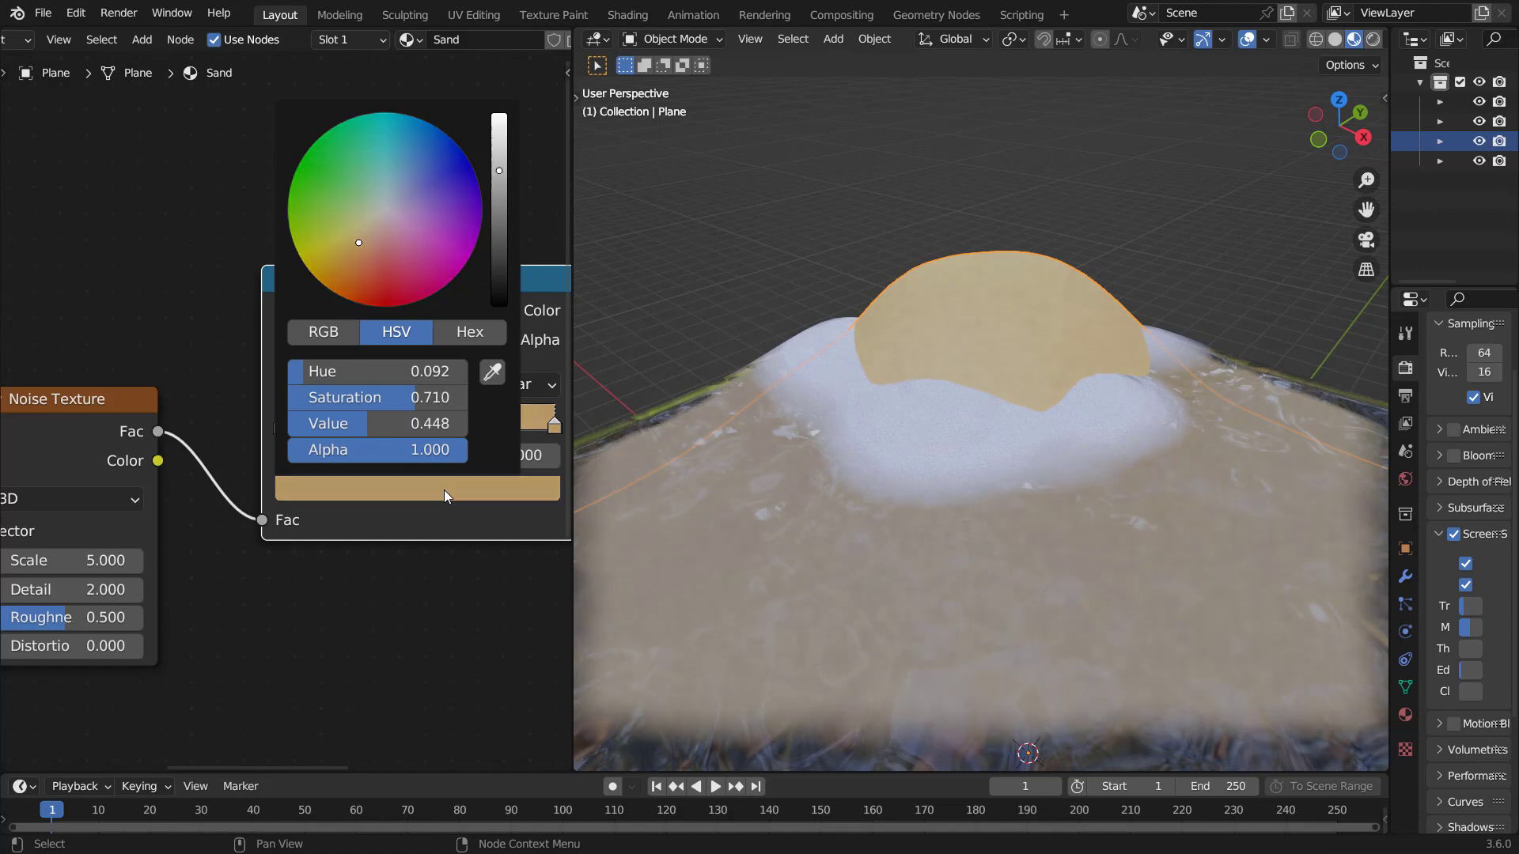
scroll(444, 490, "down", 2)
scroll(444, 490, "up", 1)
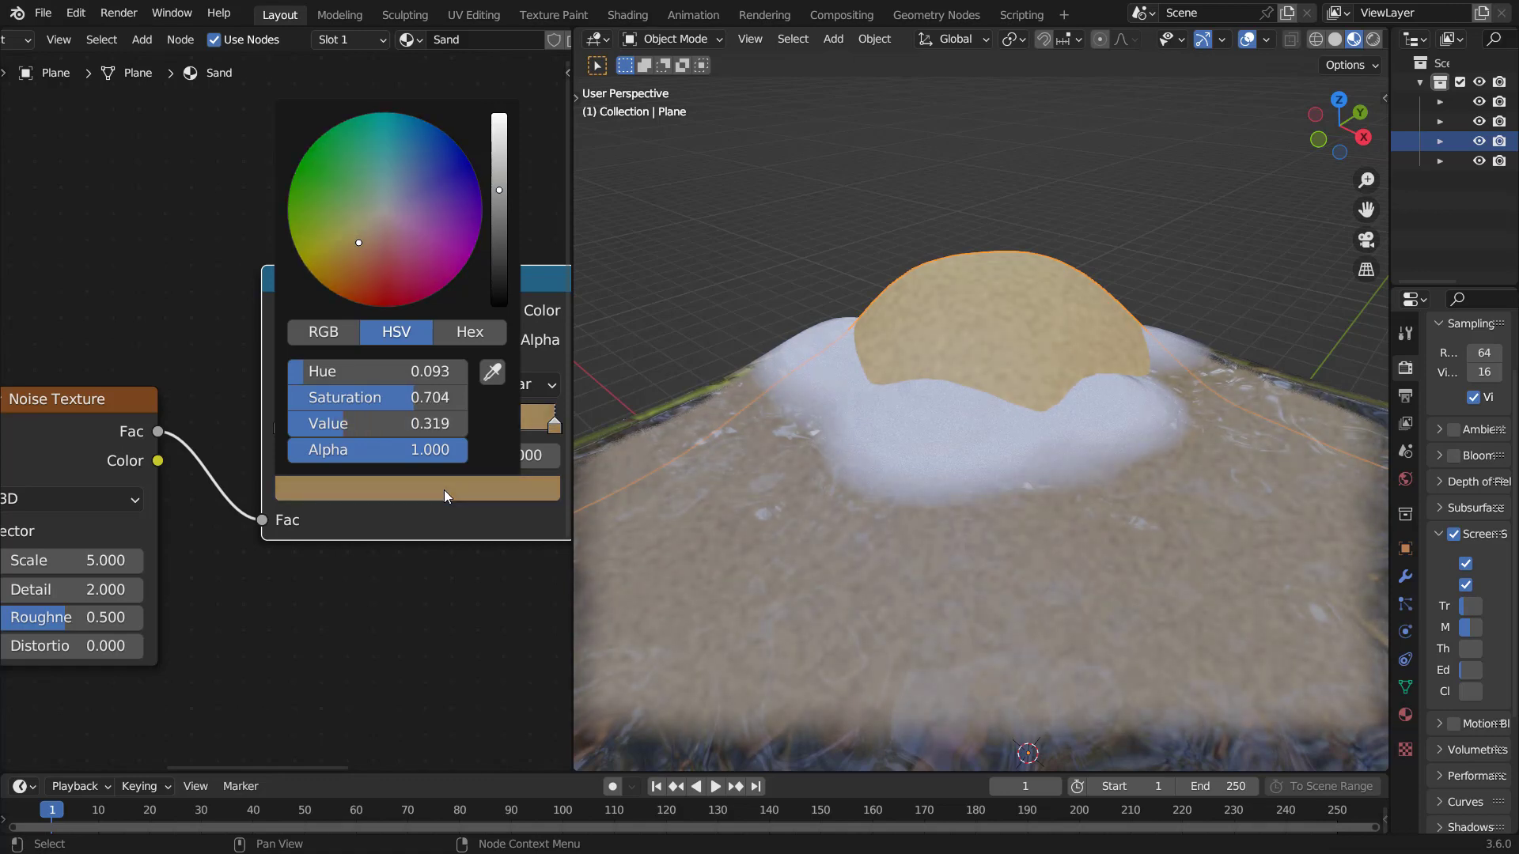
scroll(1051, 332, "up", 4)
scroll(1044, 334, "up", 2)
Step: Nudge the sand Noise Texture's Roughness value
middle_click_drag(253, 508, 412, 464)
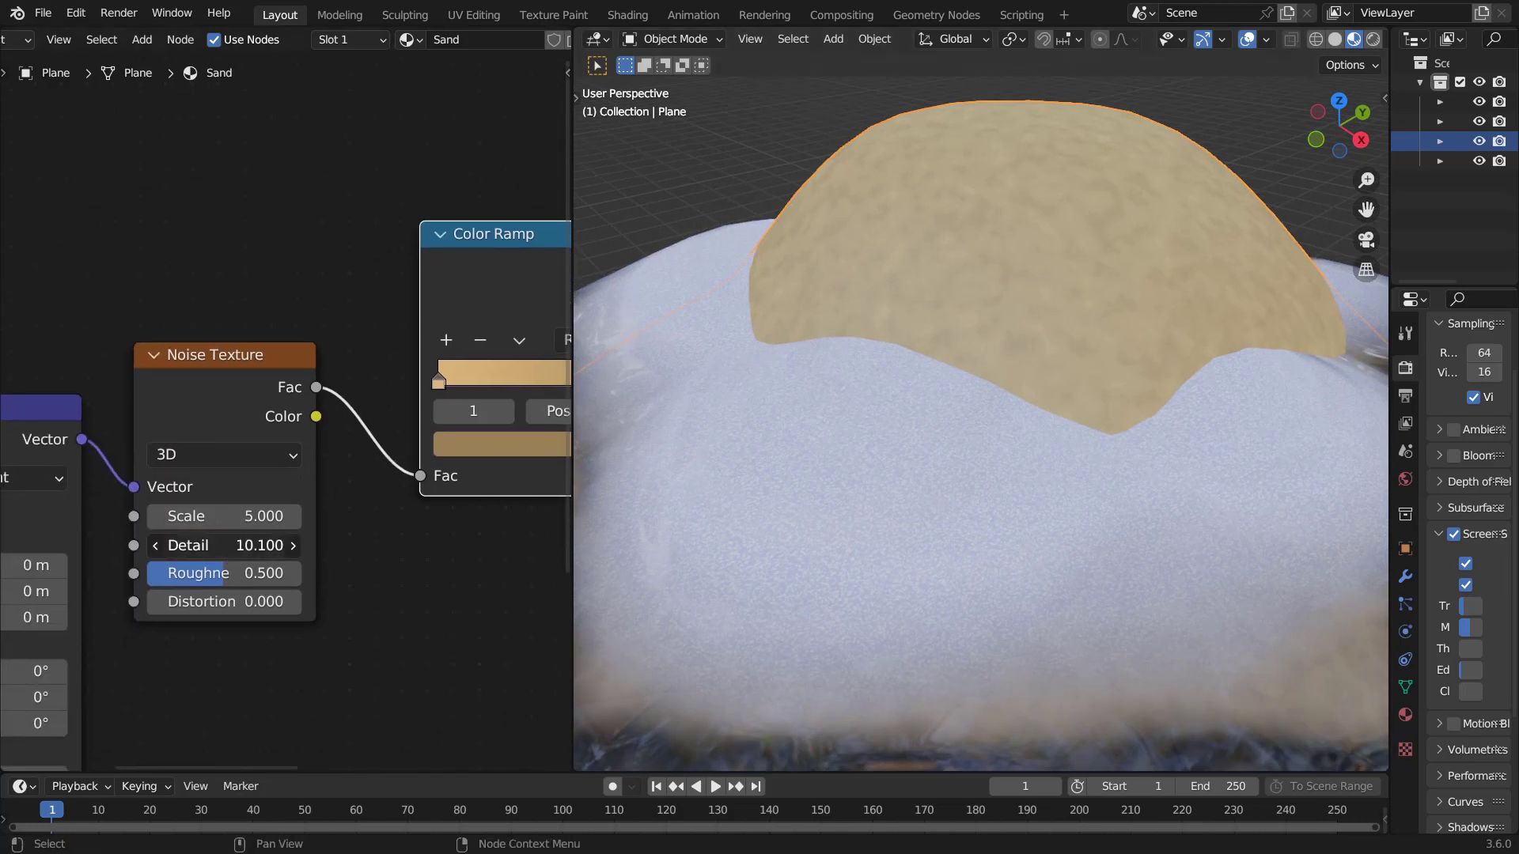
left_click_drag(210, 574, 211, 573)
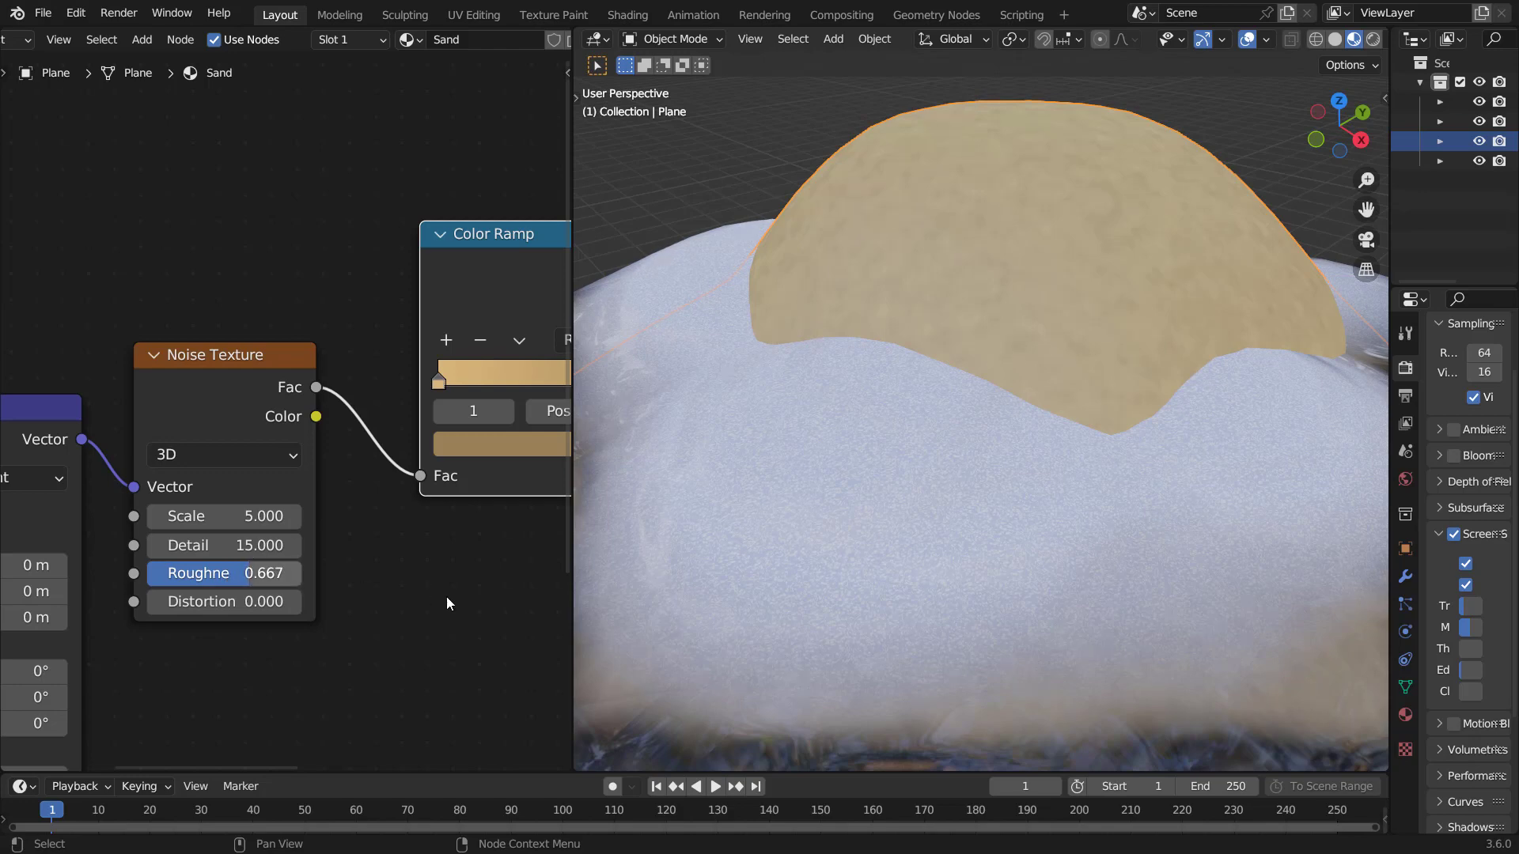
scroll(447, 600, "down", 5)
scroll(475, 623, "up", 1)
Step: Add a Bump node into the Principled BSDF Normal, with the Noise Fac driving its Height
middle_click_drag(475, 623, 351, 509)
left_click_drag(422, 534, 329, 484)
type("bump")
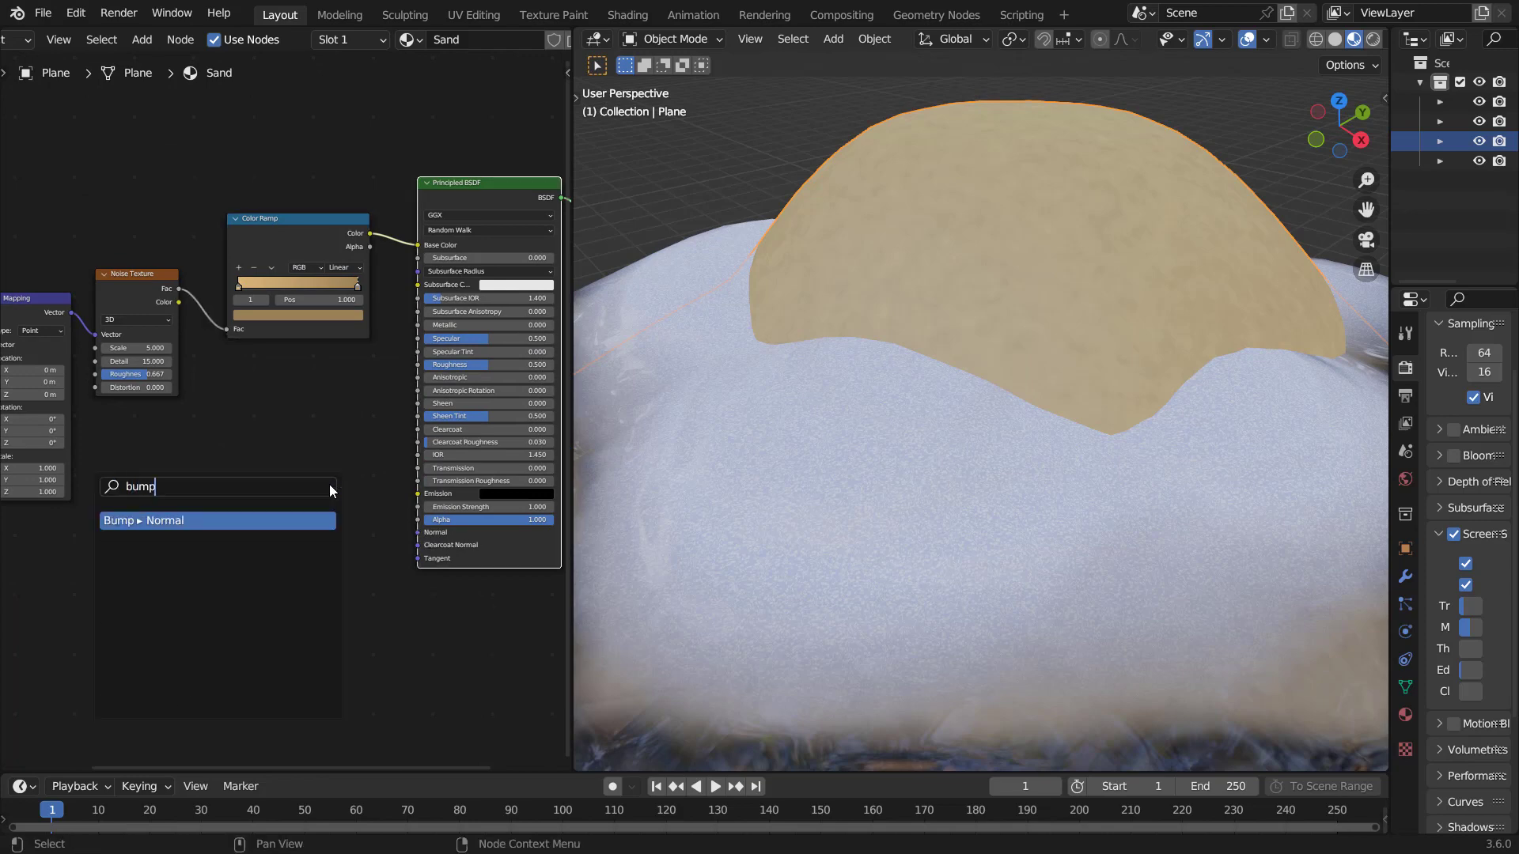
key("Return")
left_click(329, 484)
scroll(212, 459, "up", 2)
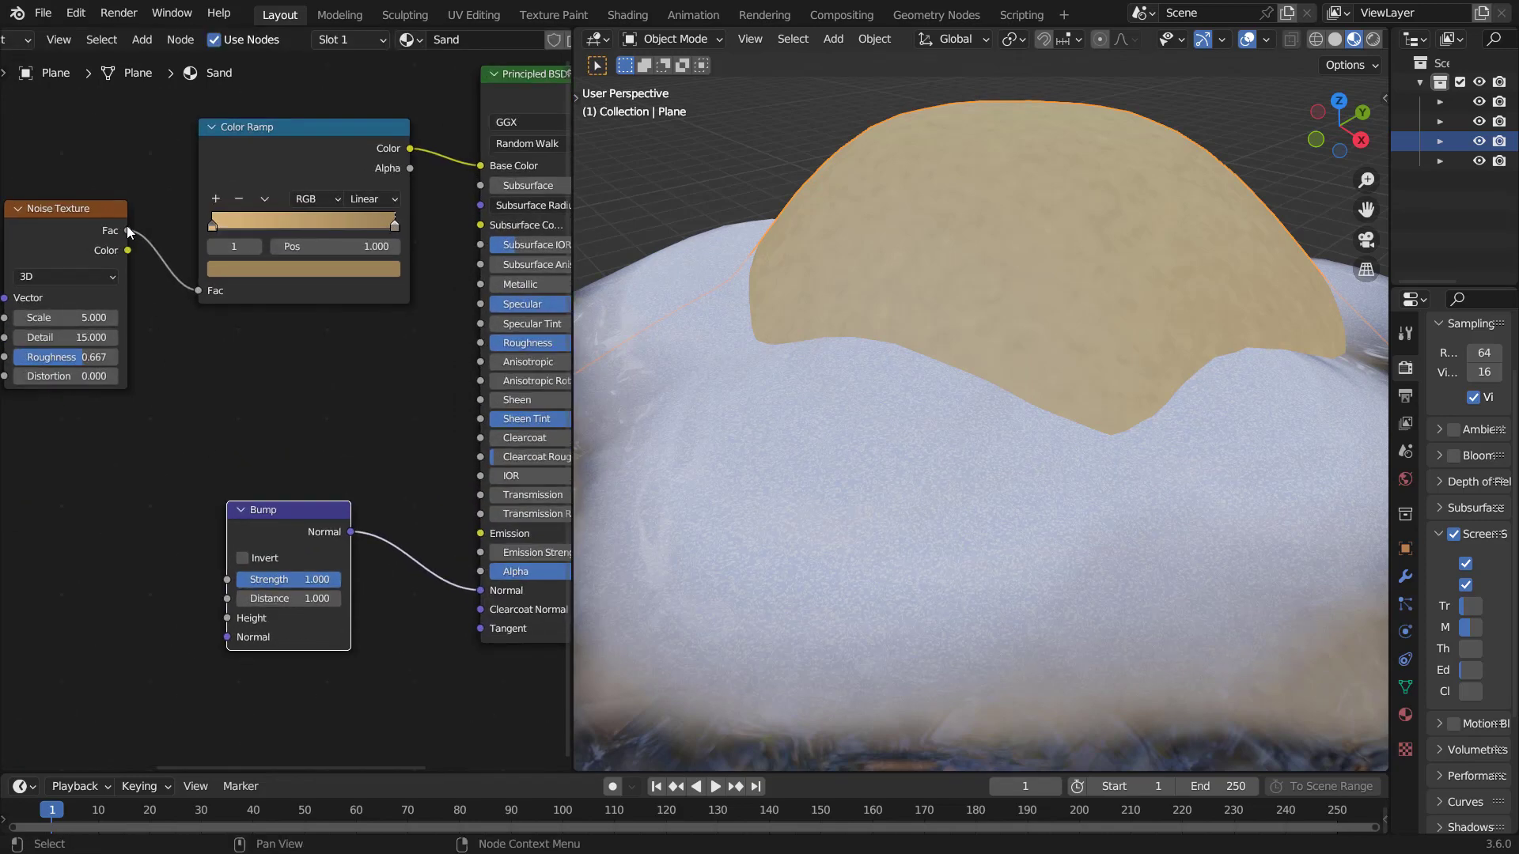
left_click_drag(128, 230, 238, 615)
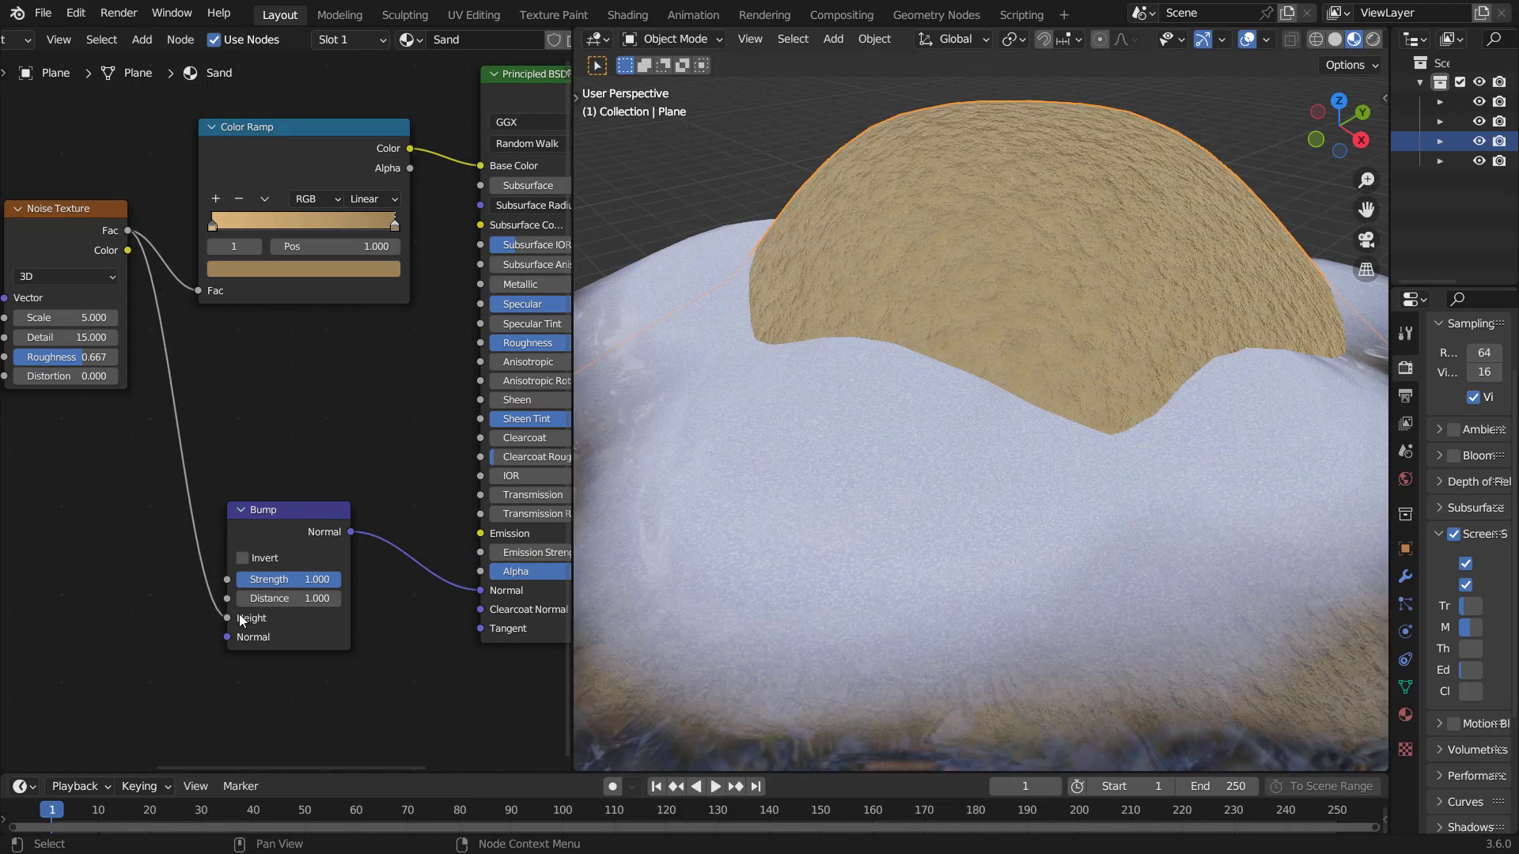
Step: Set the Bump Distance to 0.04, after first trying 0.02
scroll(270, 629, "up", 2)
middle_click_drag(277, 623, 246, 471)
scroll(275, 569, "up", 1)
double_click(277, 570)
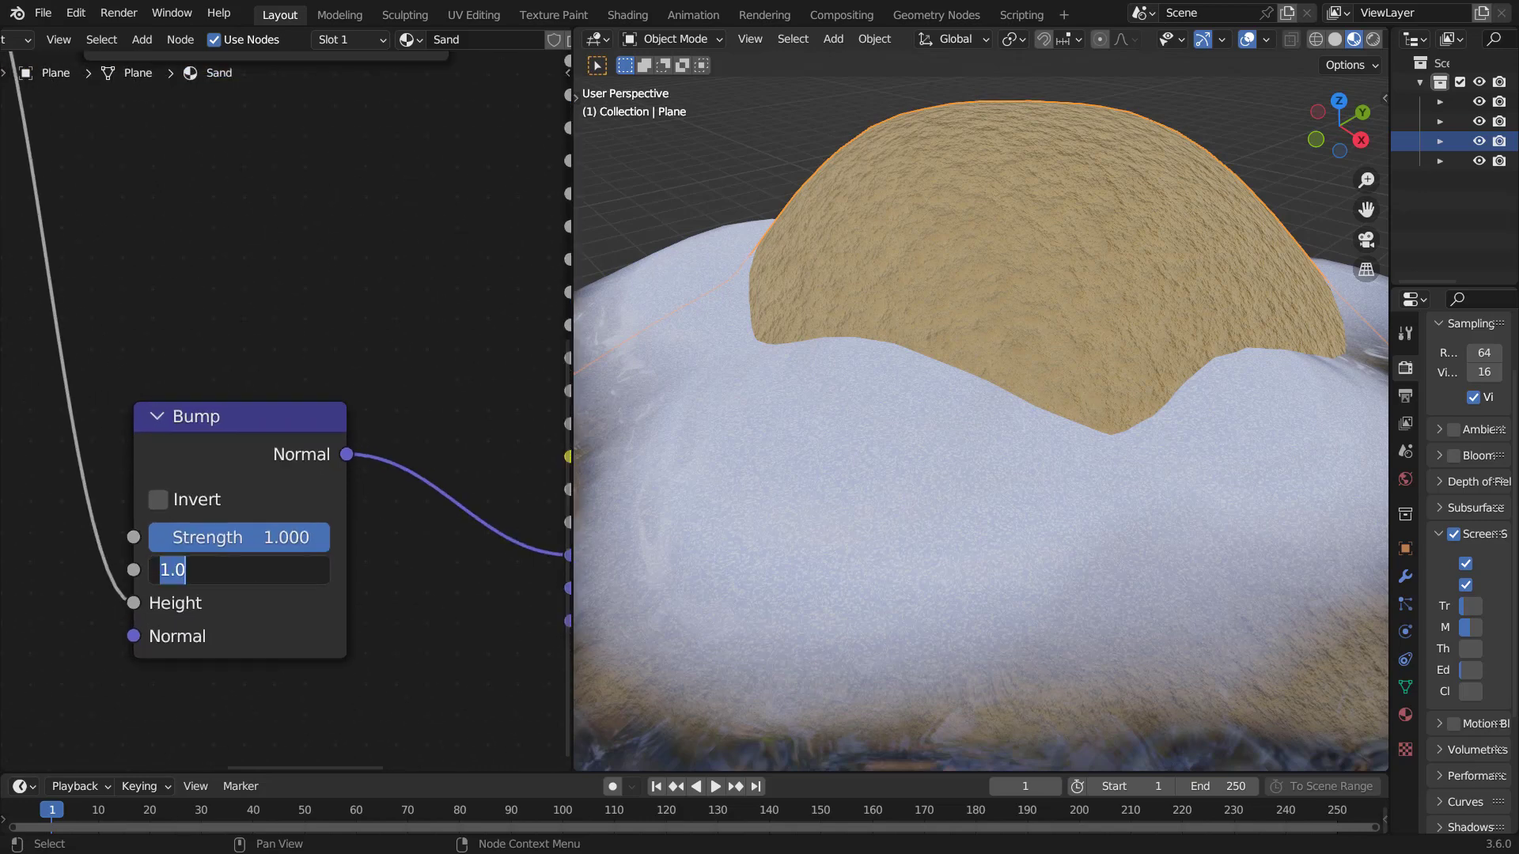
type(".02")
key("Return")
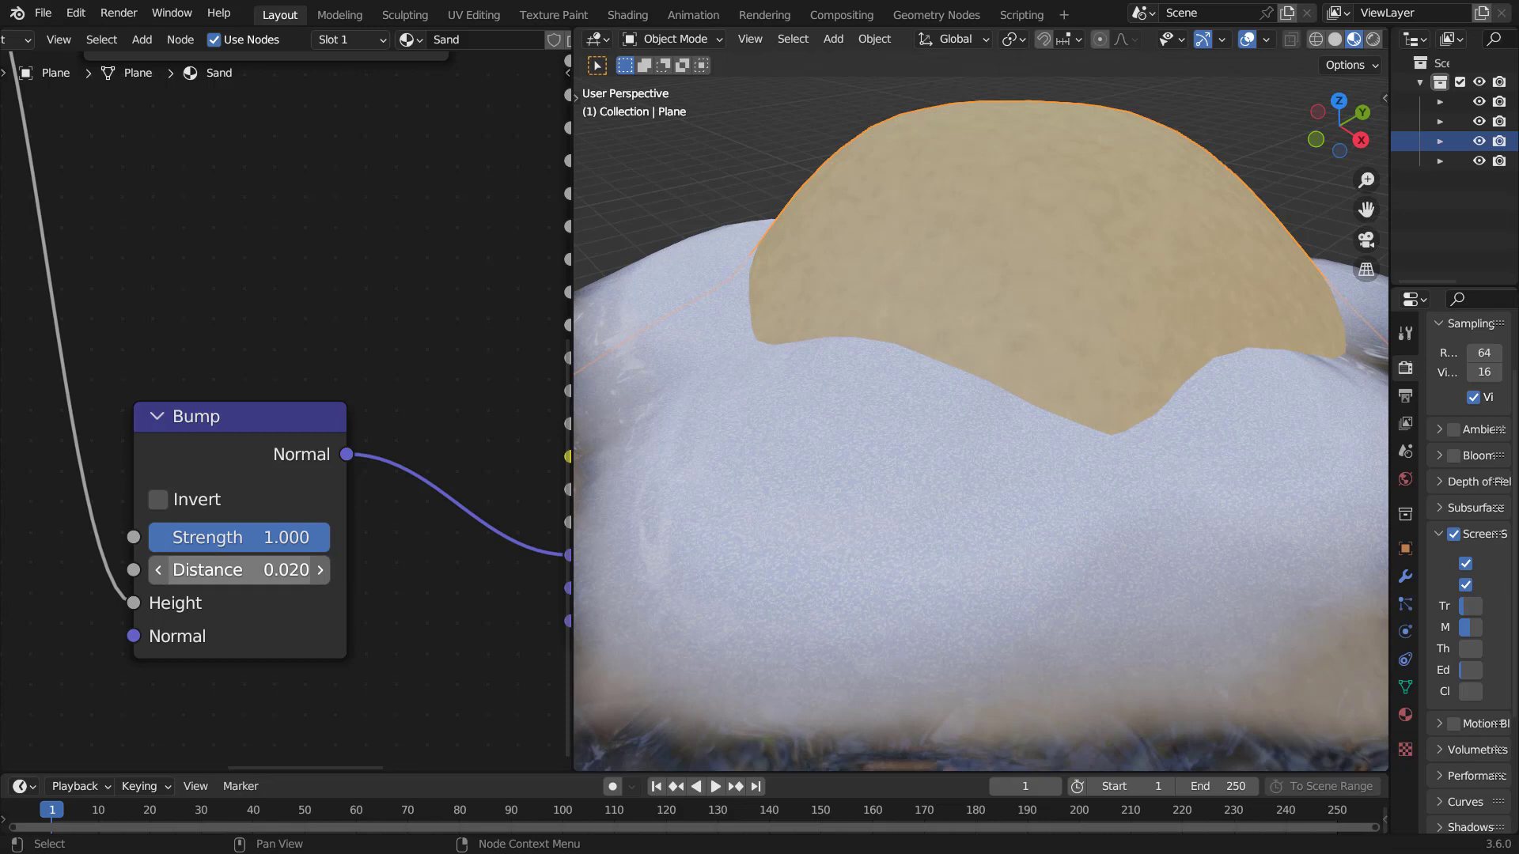
double_click(277, 570)
type(".04")
key("Return")
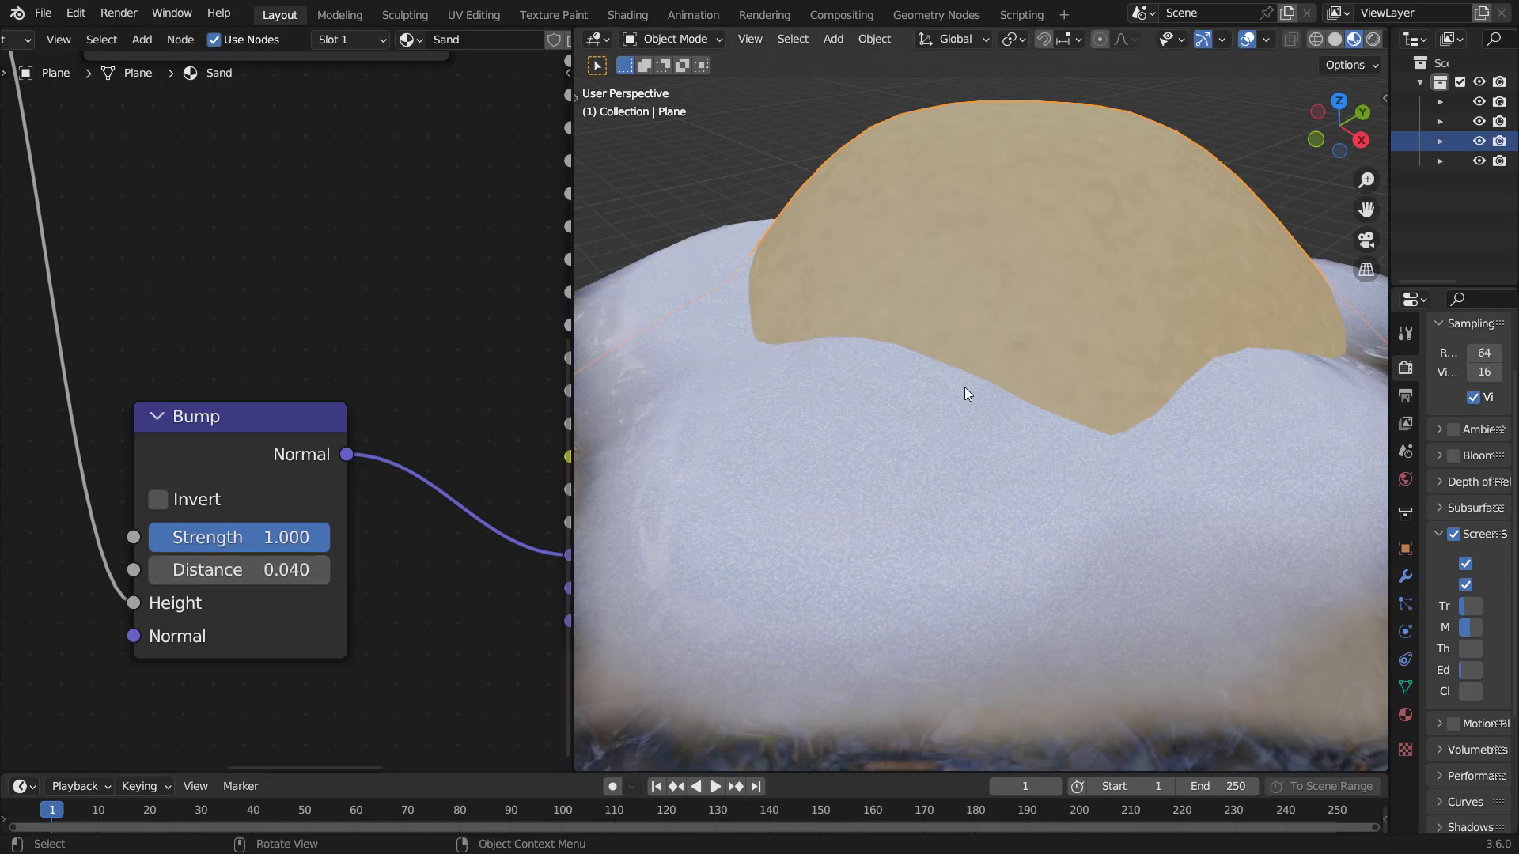
scroll(966, 391, "down", 1)
middle_click_drag(417, 238, 199, 387)
middle_click_drag(316, 338, 246, 390)
Step: Drop the sand Principled BSDF Roughness to about 0.22 and inspect the glossier dome
left_click_drag(416, 354, 345, 354)
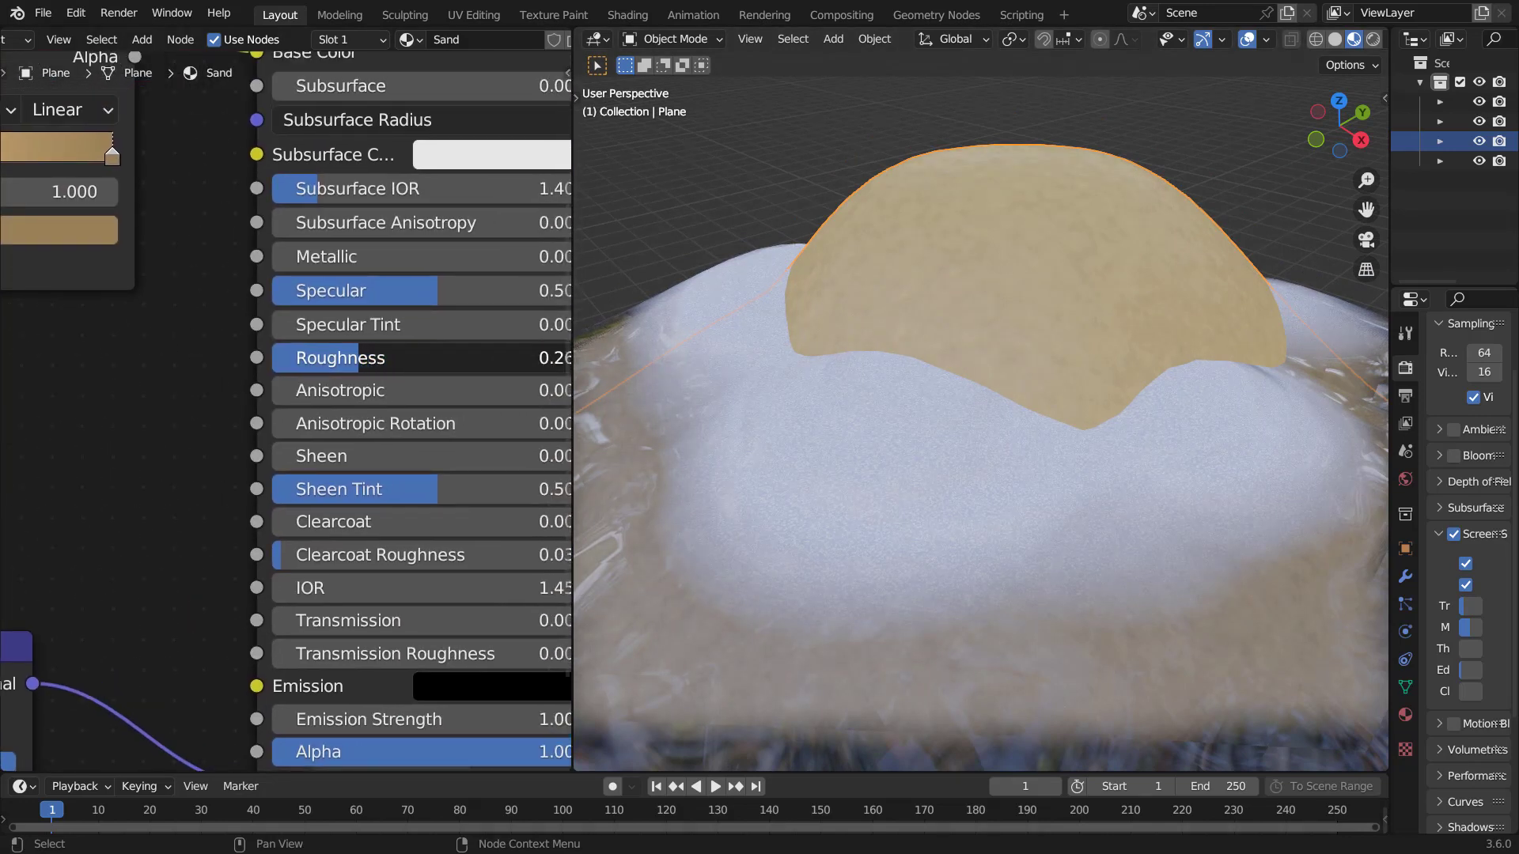
mouse_move(955, 419)
middle_mouse_down()
mouse_move(1110, 366)
mouse_move(968, 409)
middle_mouse_up()
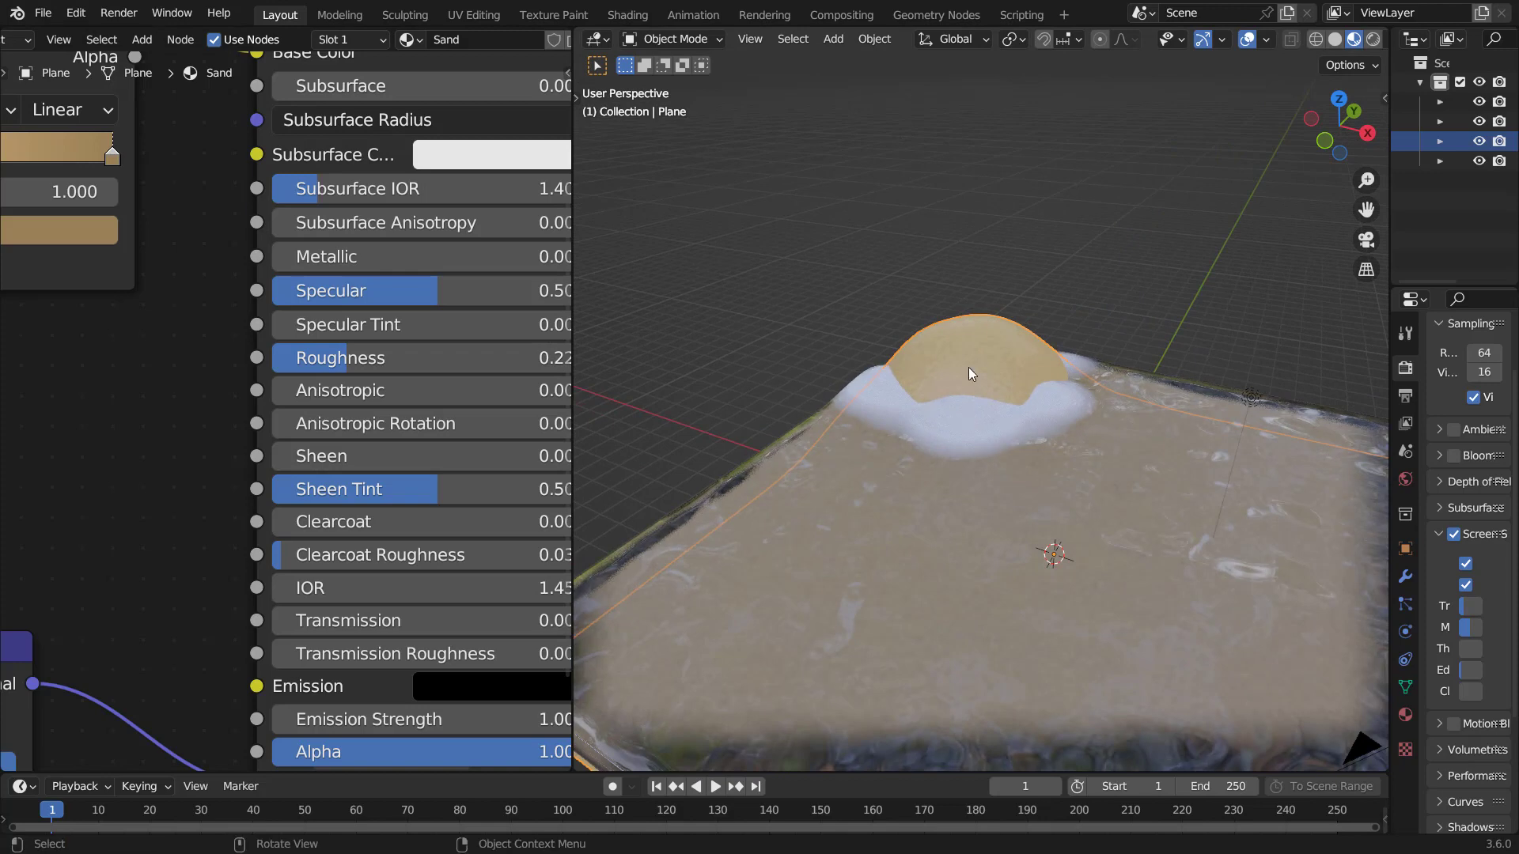
scroll(976, 364, "up", 4)
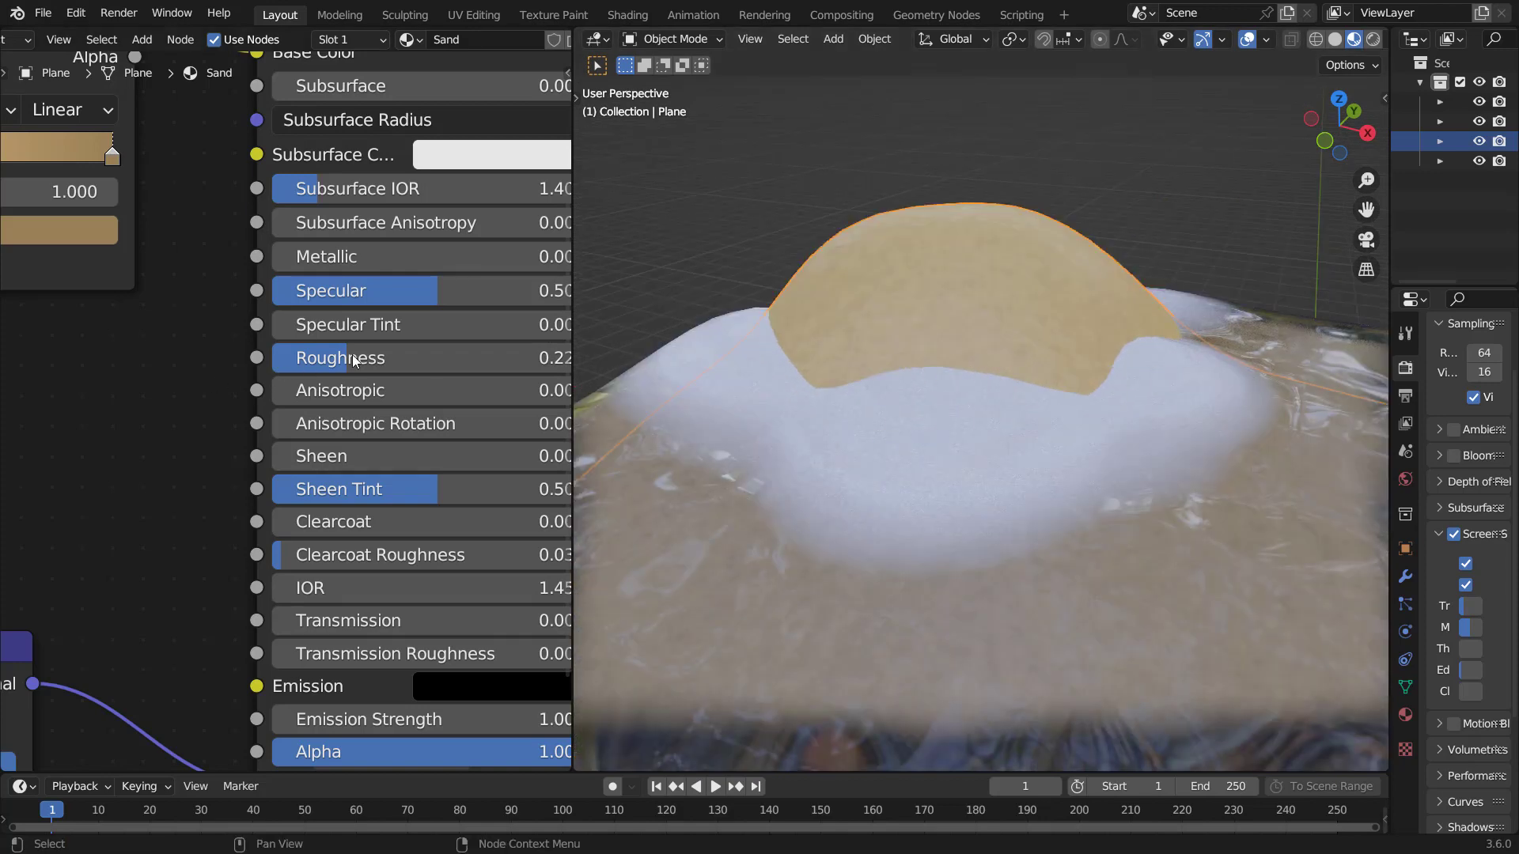
scroll(353, 354, "down", 5)
middle_click_drag(329, 354, 530, 512)
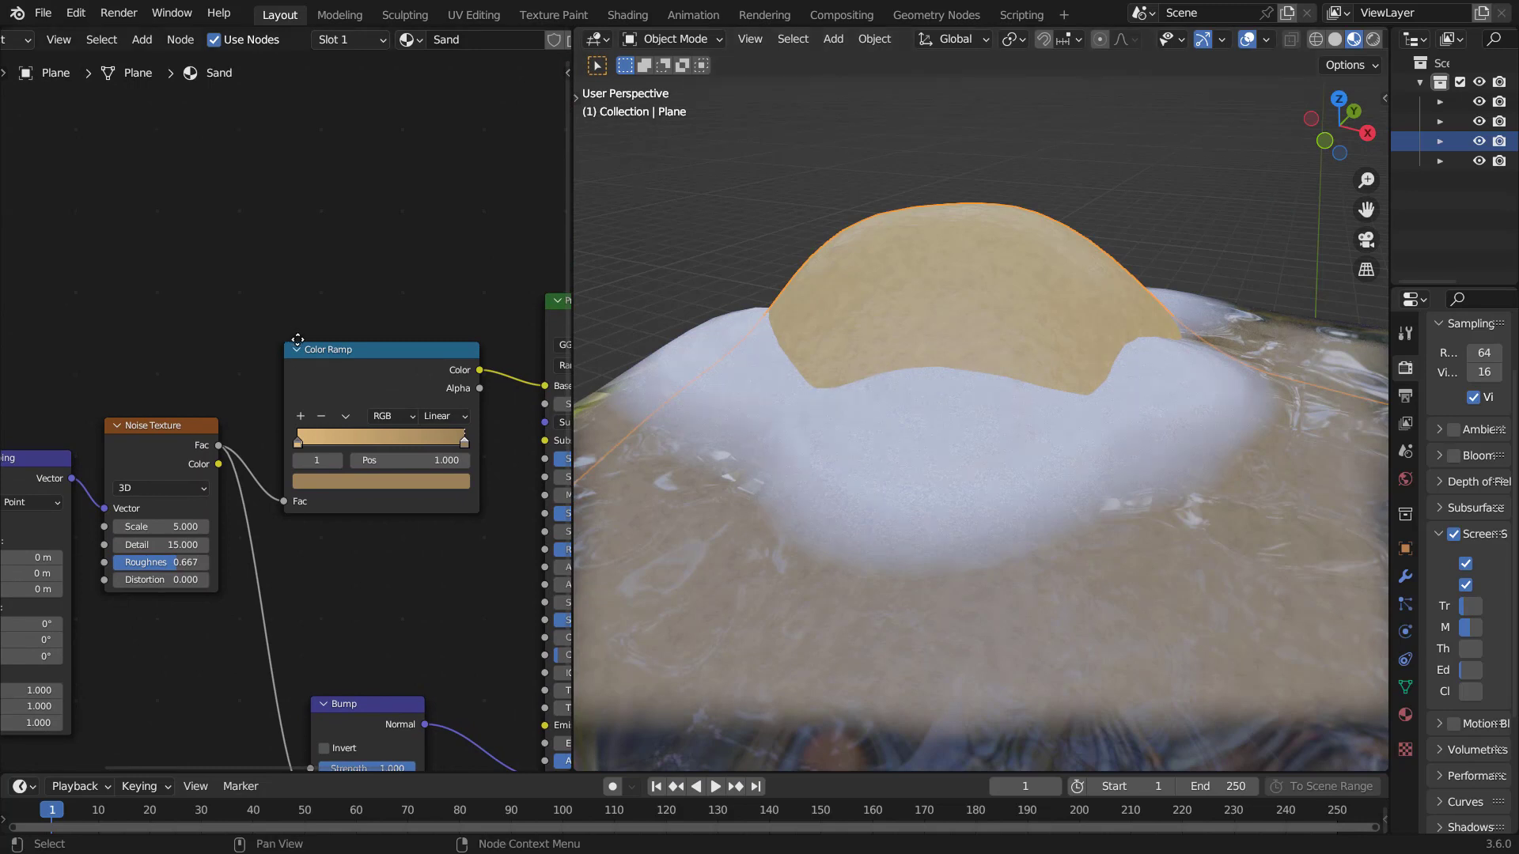
middle_click_drag(284, 332, 364, 358)
Step: Add a Separate XYZ node above the Color Ramp, deleting an accidentally added Image Texture
key("shift+a")
type("xyz")
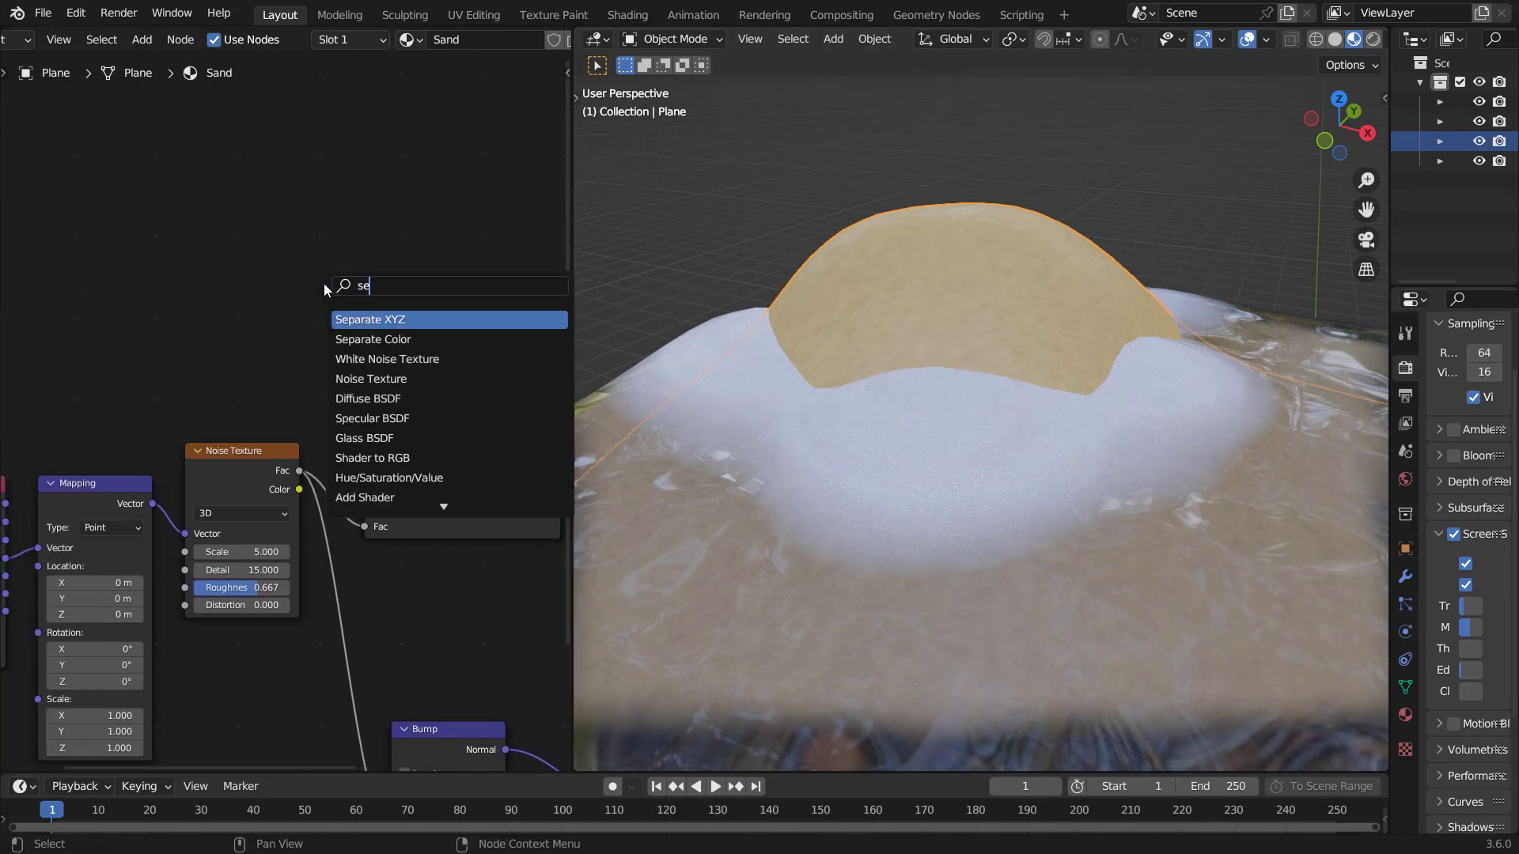
key("Return")
left_click(246, 276)
key("ctrl+t")
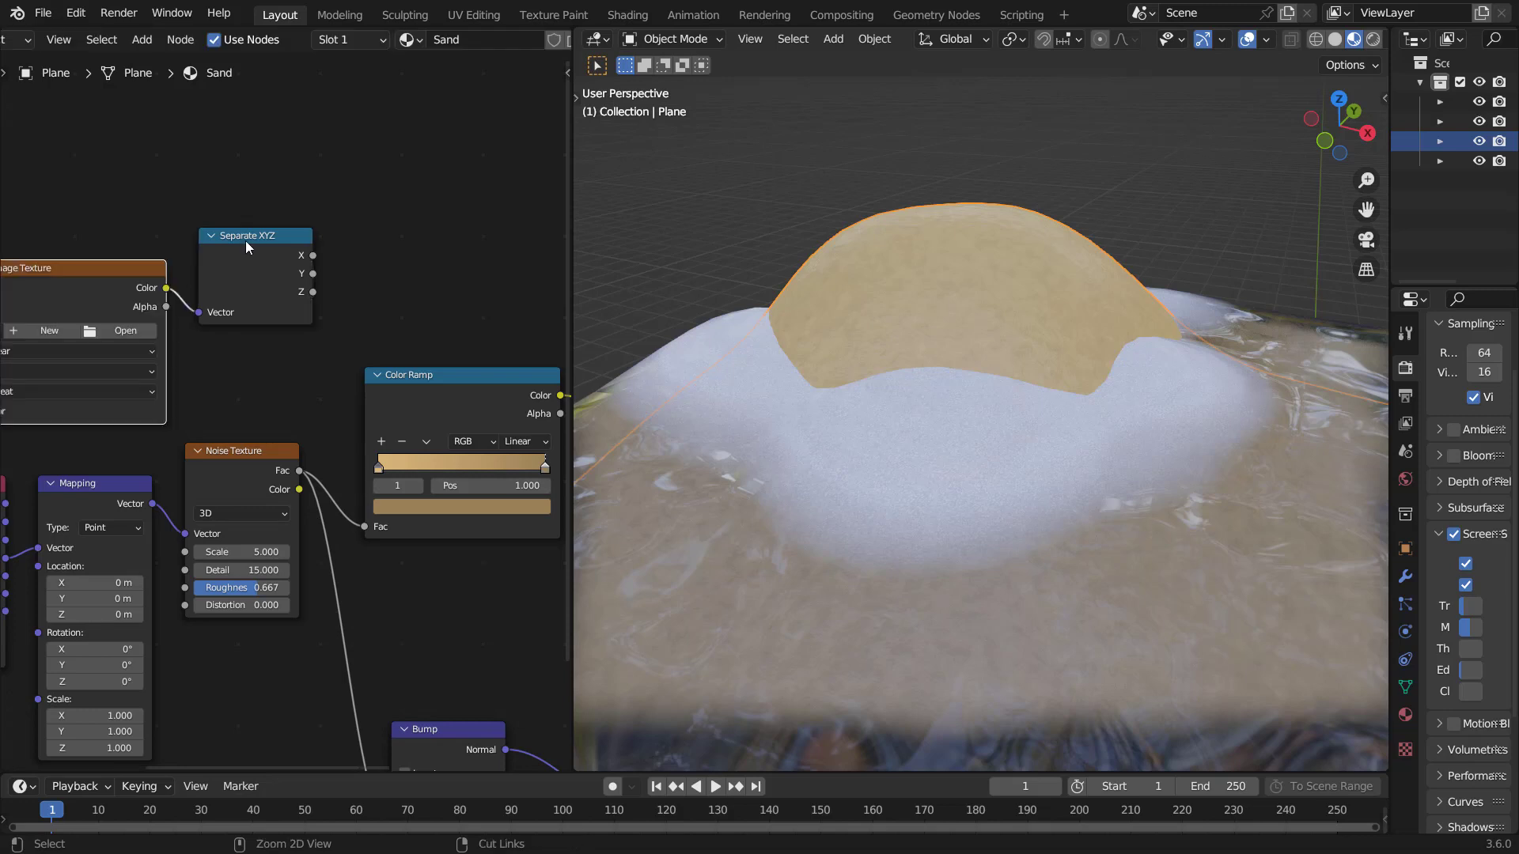
middle_click_drag(358, 300, 557, 315)
left_click(251, 283)
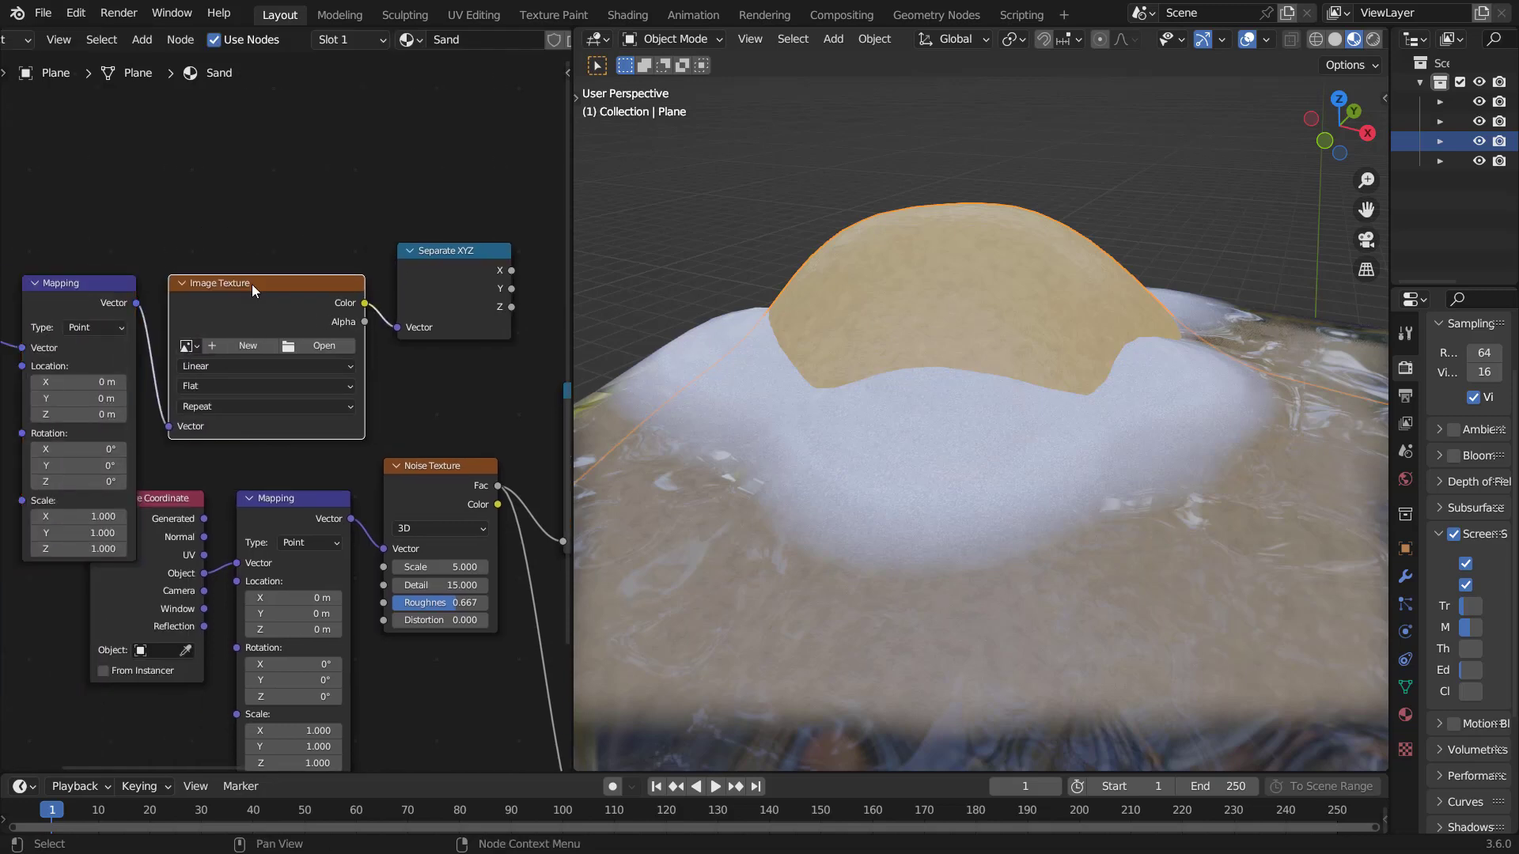
key("x")
Step: Feed the Mapping Vector into Separate XYZ, using Generated texture coordinates
left_click_drag(398, 327, 136, 303)
middle_click_drag(167, 304, 313, 302)
left_click_drag(309, 243, 80, 370)
key("g")
left_click(334, 245)
middle_click_drag(316, 247, 152, 397)
scroll(268, 412, "up", 3)
left_click_drag(78, 306, 119, 363)
Step: Preview the Separate XYZ Z output and lower Mapping Location Z to -0.63 m
middle_click_drag(413, 445, 338, 410)
left_click(329, 400, "ctrl+shift")
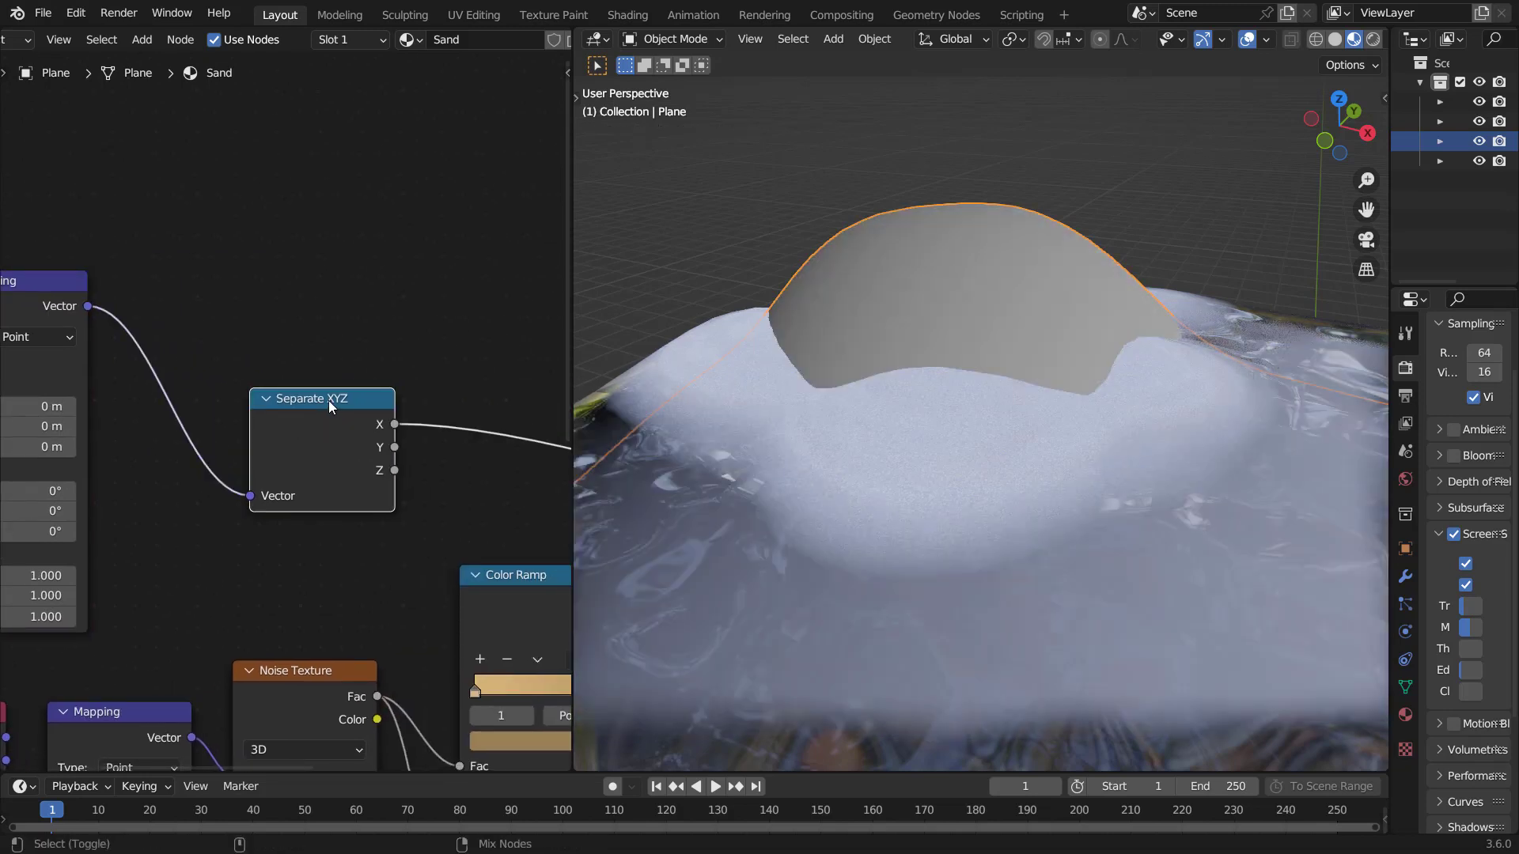
left_click(329, 400, "ctrl+shift")
left_click(329, 400, "ctrl+shift")
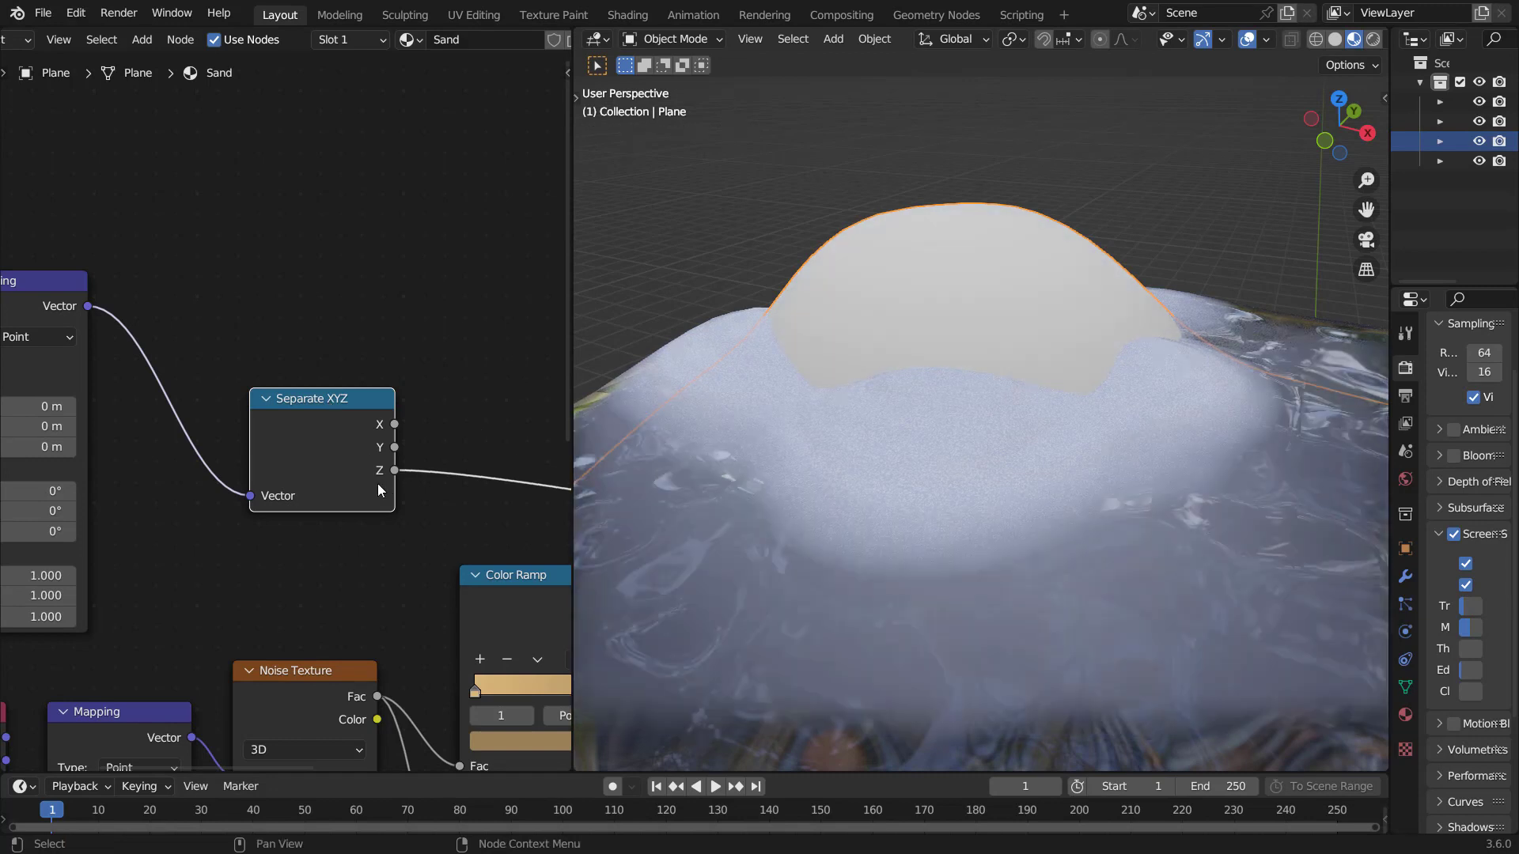
middle_click_drag(154, 459, 338, 467)
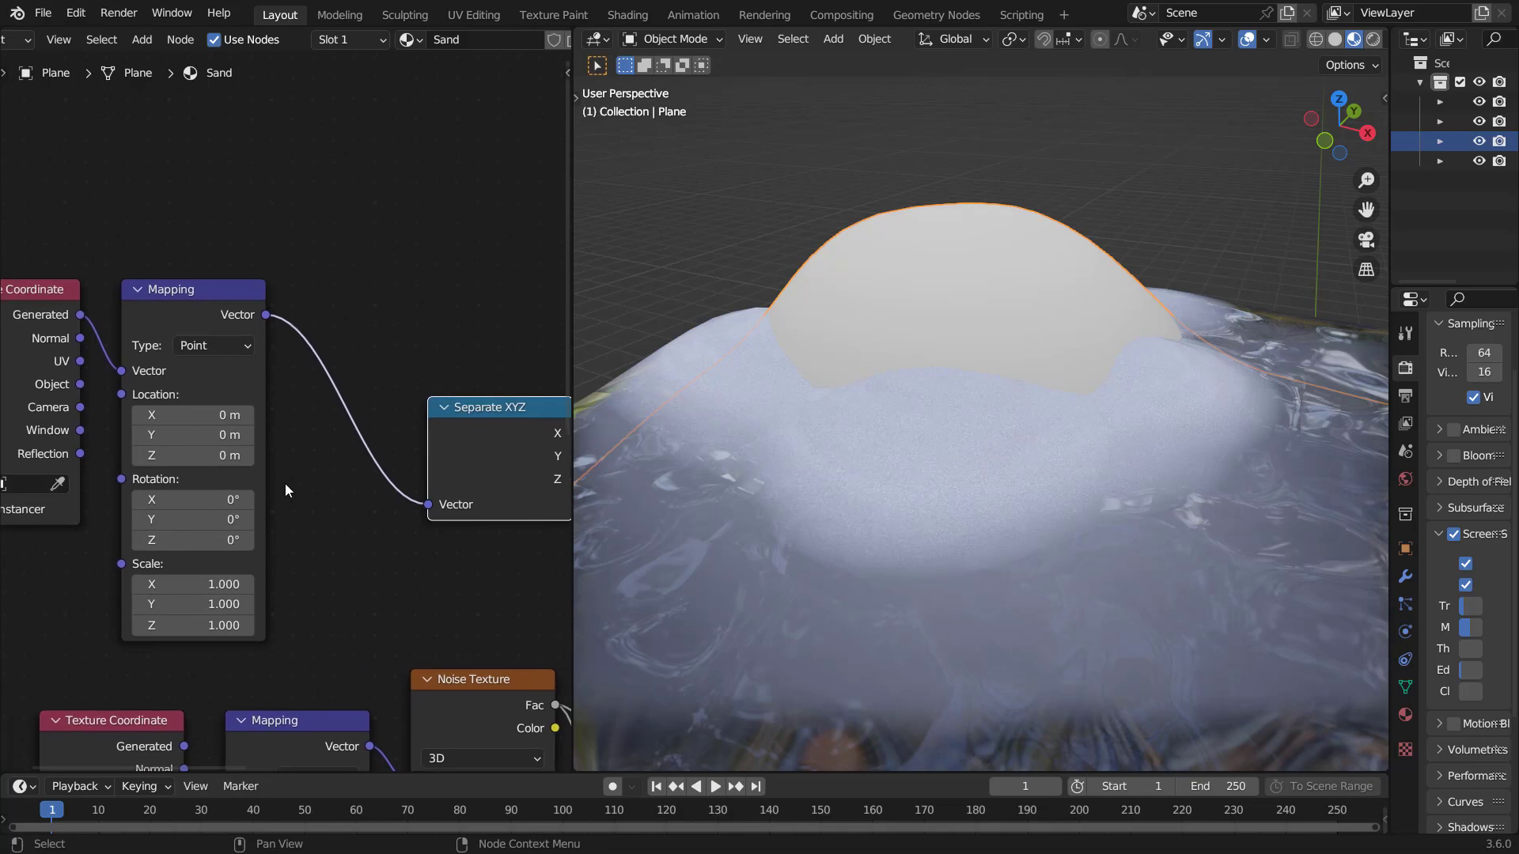
scroll(290, 482, "up", 2)
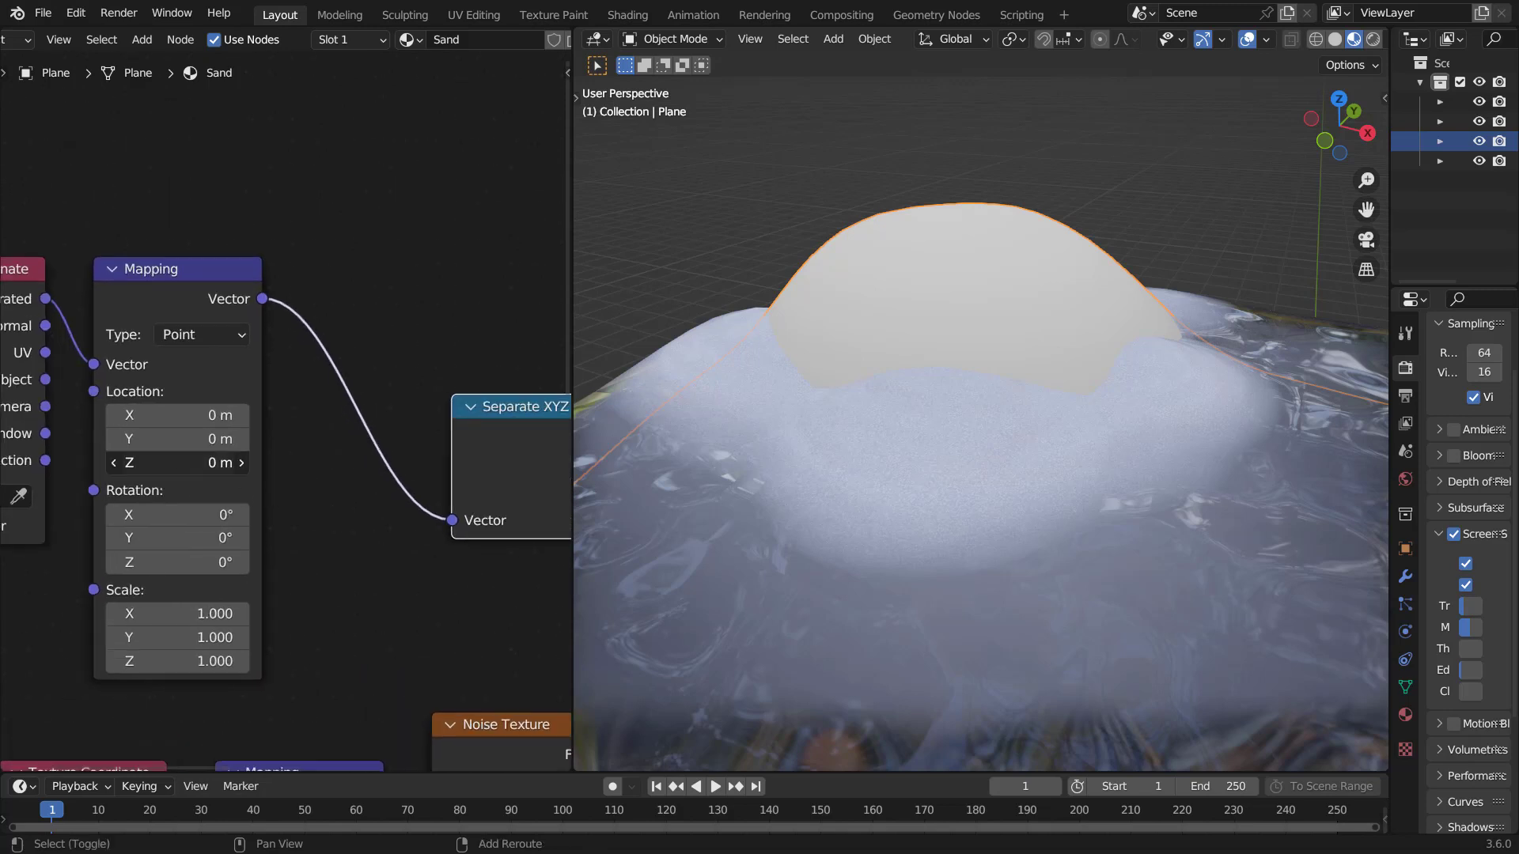
left_click_drag(182, 463, 109, 463, "shift")
Step: Insert a Color Ramp into the Z preview link
scroll(510, 486, "down", 2)
middle_click_drag(486, 478, 181, 519)
key("shift+a")
type("color")
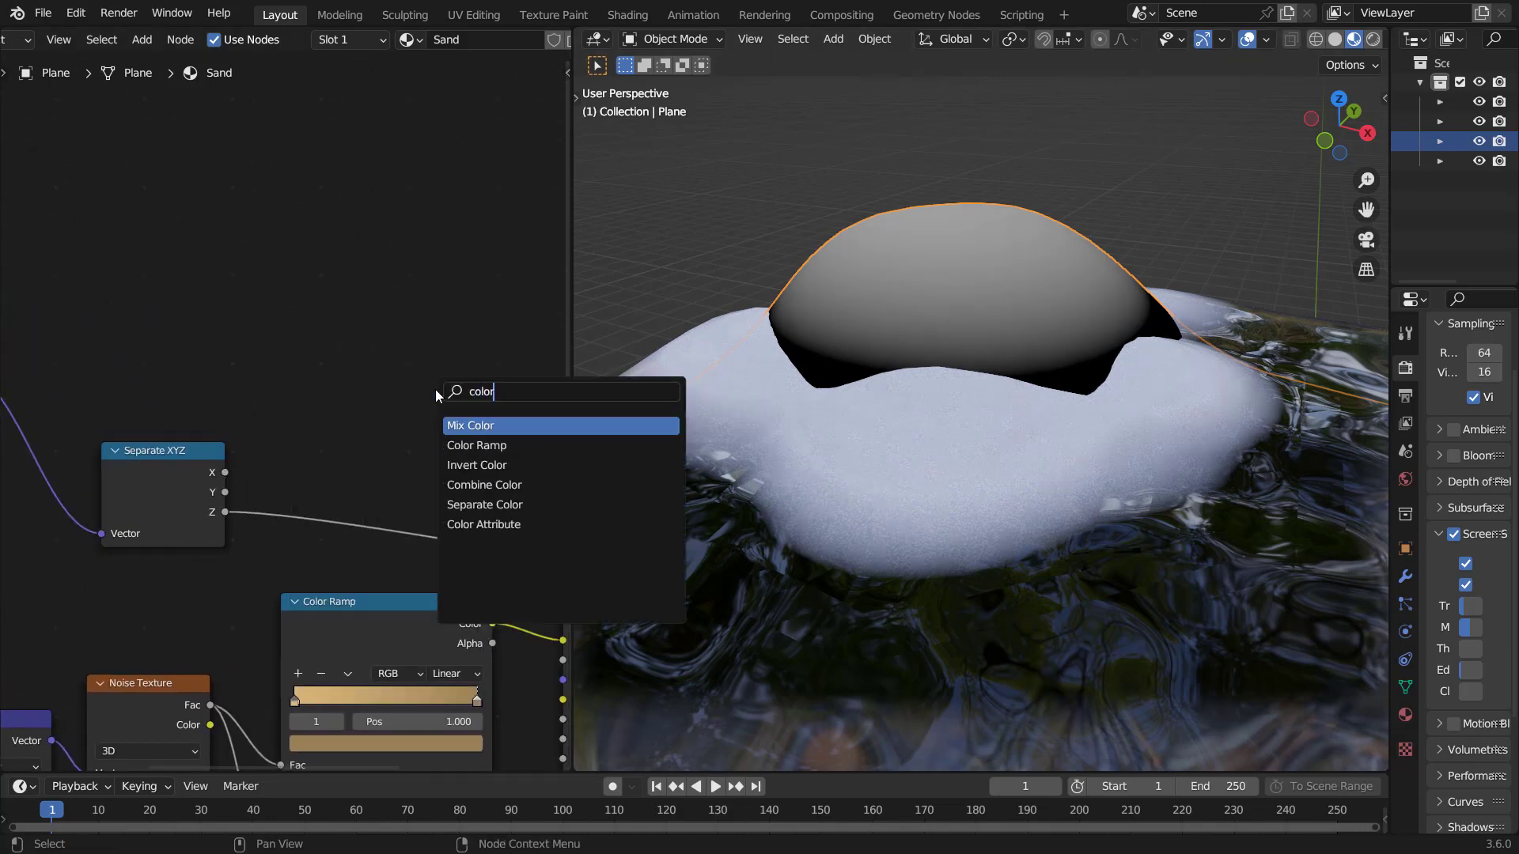
left_click(459, 445)
left_click(353, 447)
Step: Move the ramp's white stop to 0.084 so only a thin low band stays dark
left_click_drag(521, 483, 352, 496)
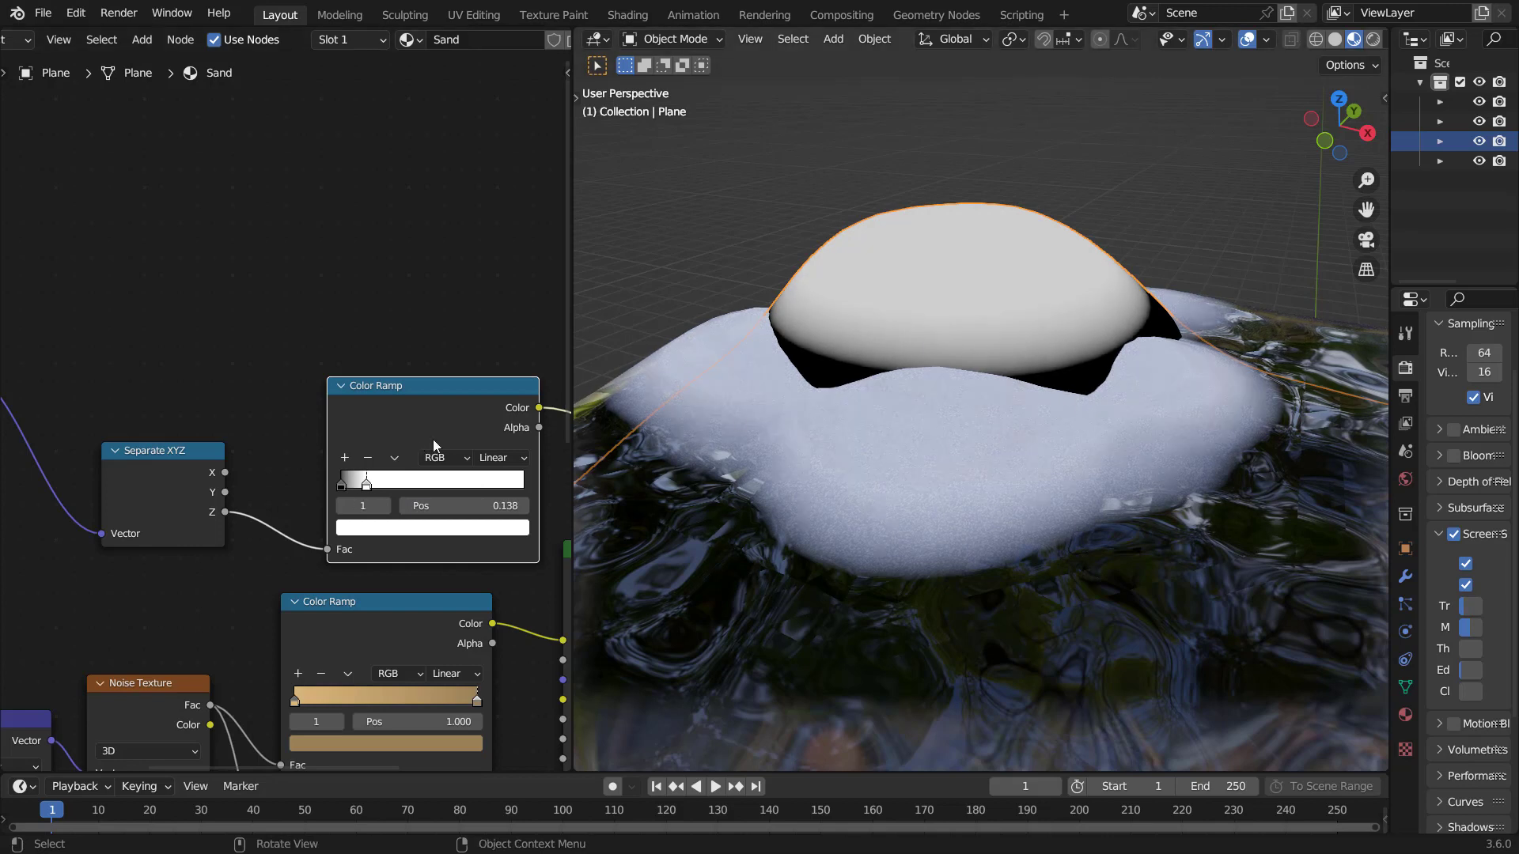
left_click_drag(364, 488, 356, 490)
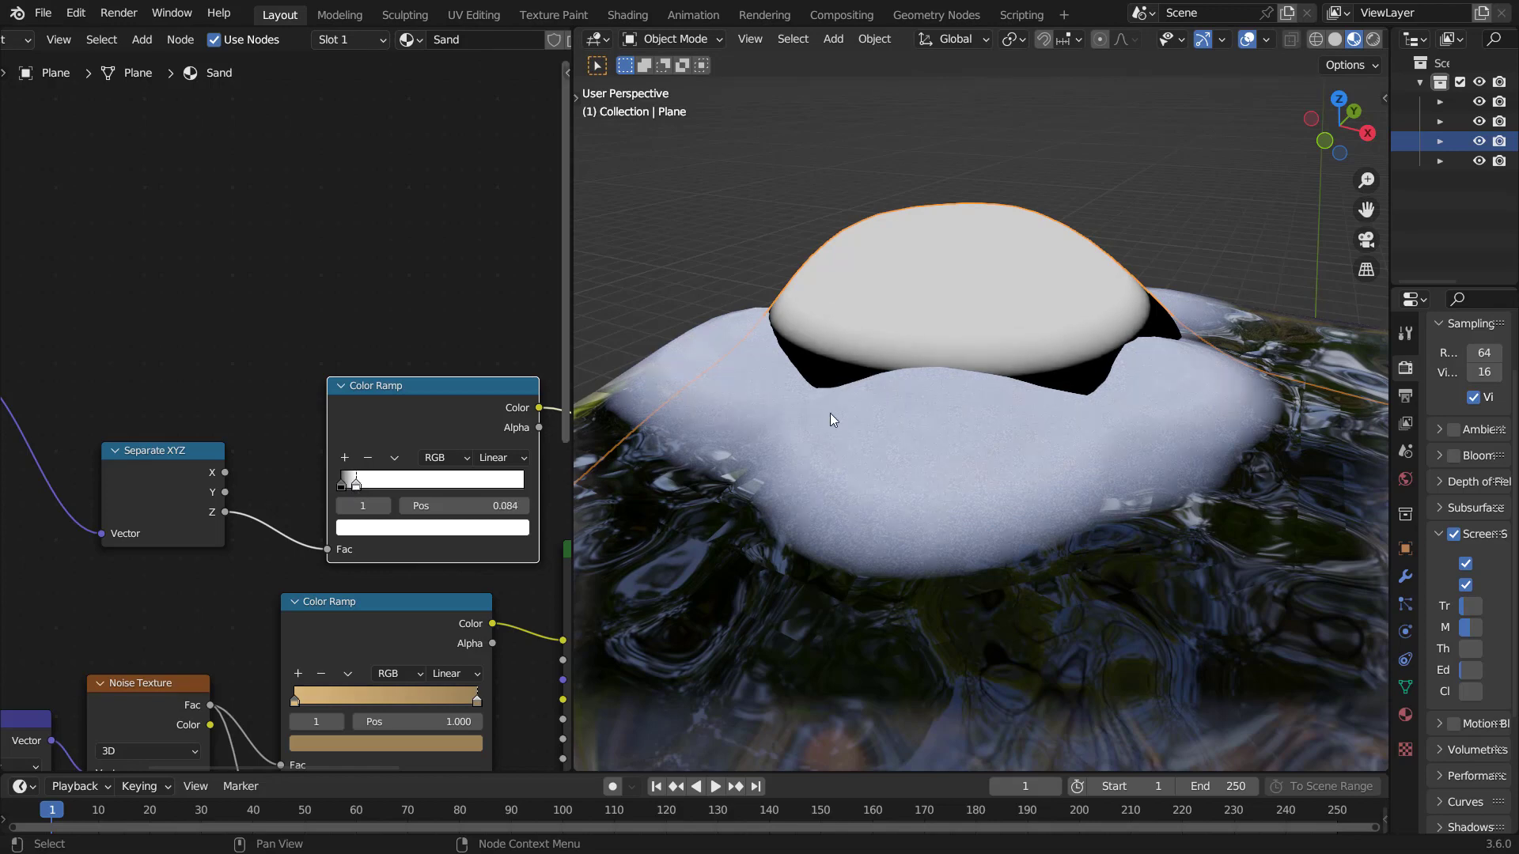
middle_click_drag(1034, 395, 1112, 356)
scroll(1036, 354, "up", 3)
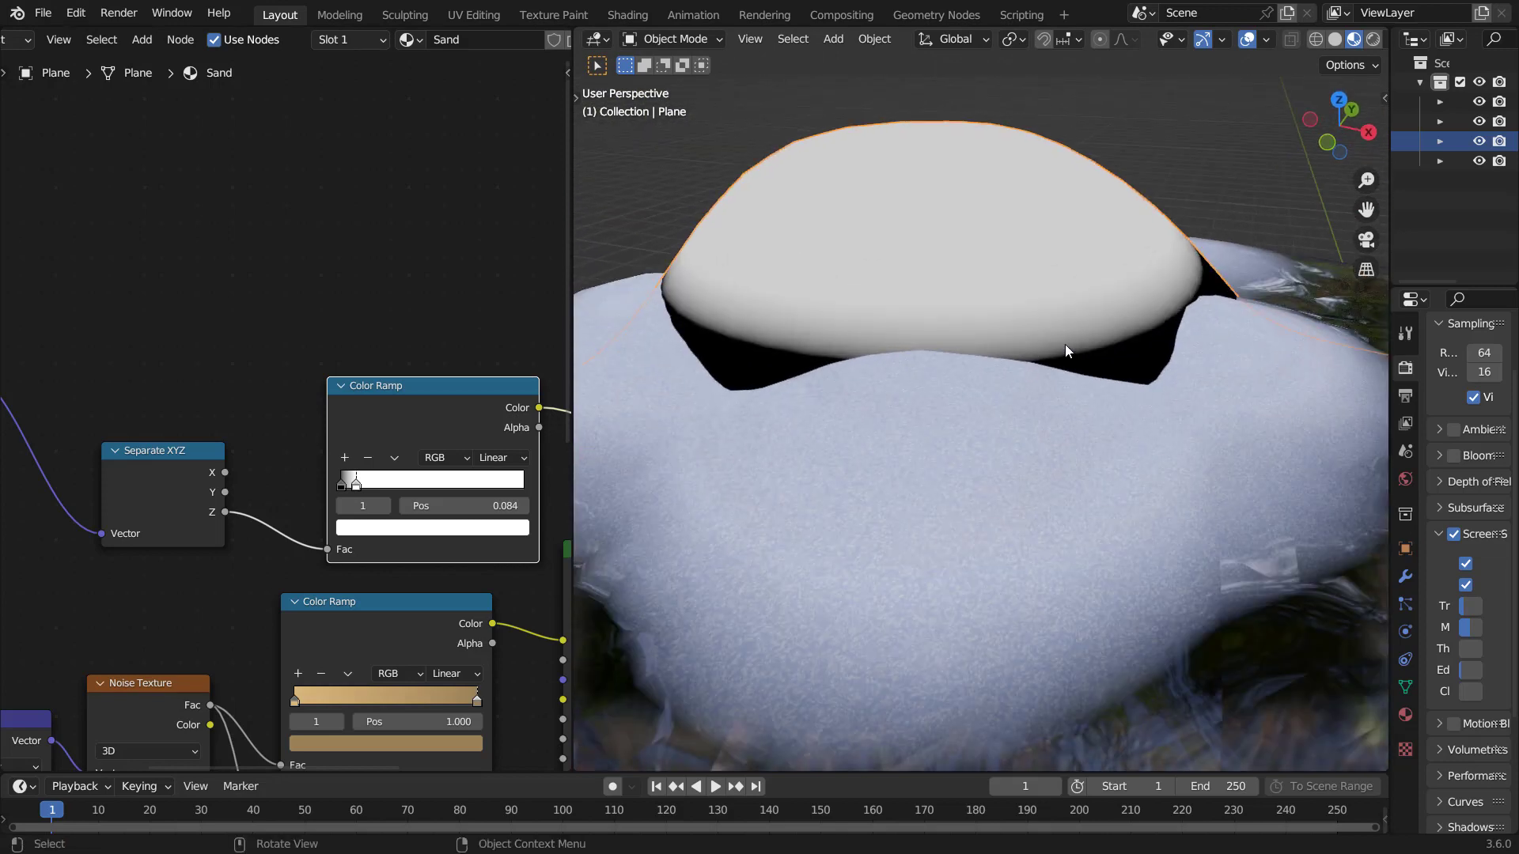
middle_click_drag(247, 397, 313, 425)
middle_click_drag(478, 316, 445, 328)
key("shift+a")
type("mix col")
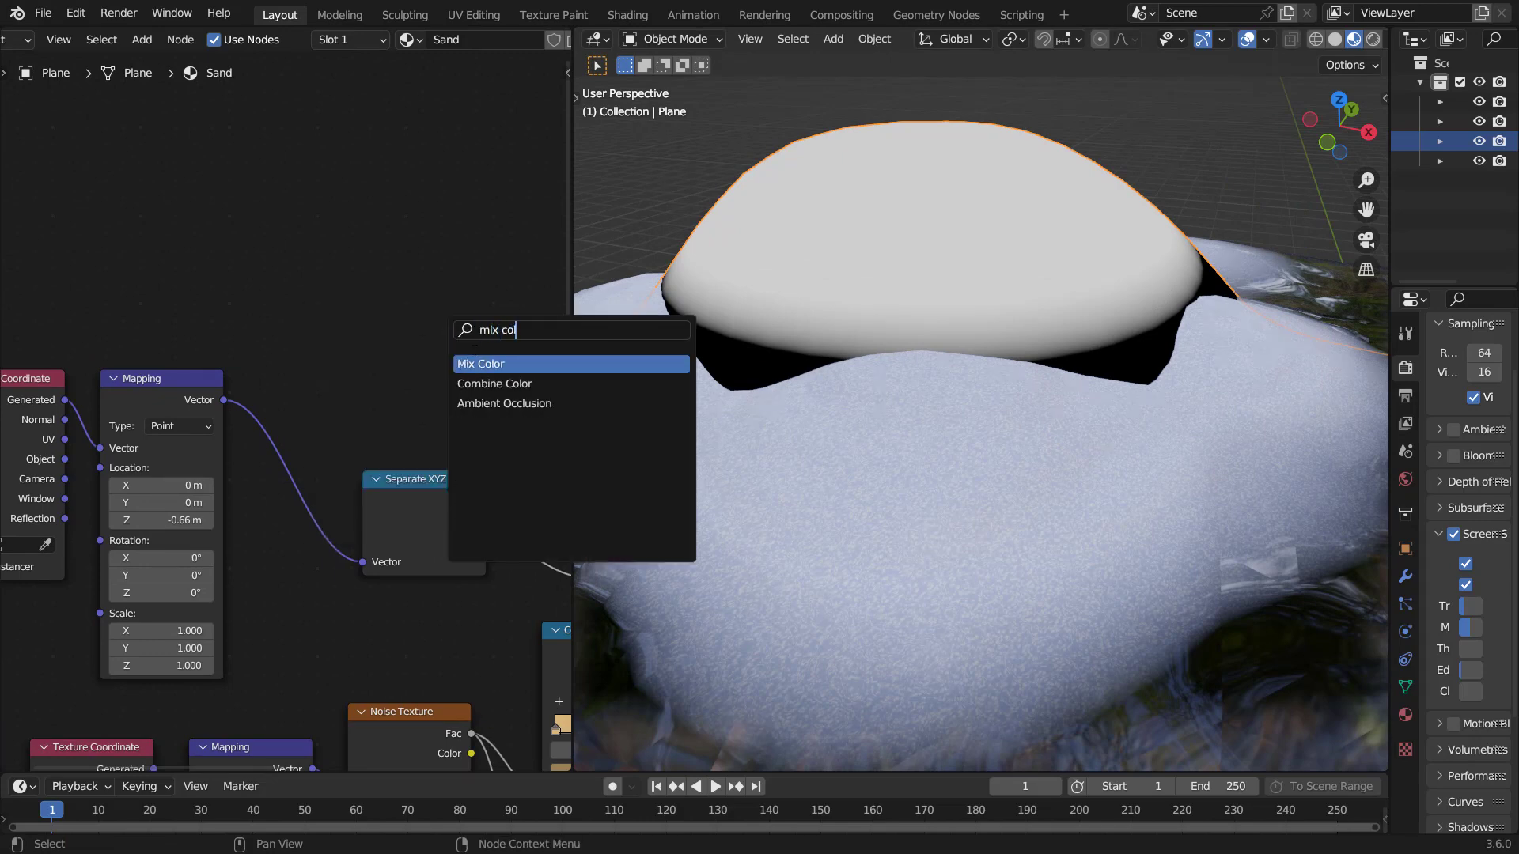
Step: Insert a Mix Color node between Mapping and Separate XYZ, shifting the coordinate nodes left
key("Return")
left_click(306, 387)
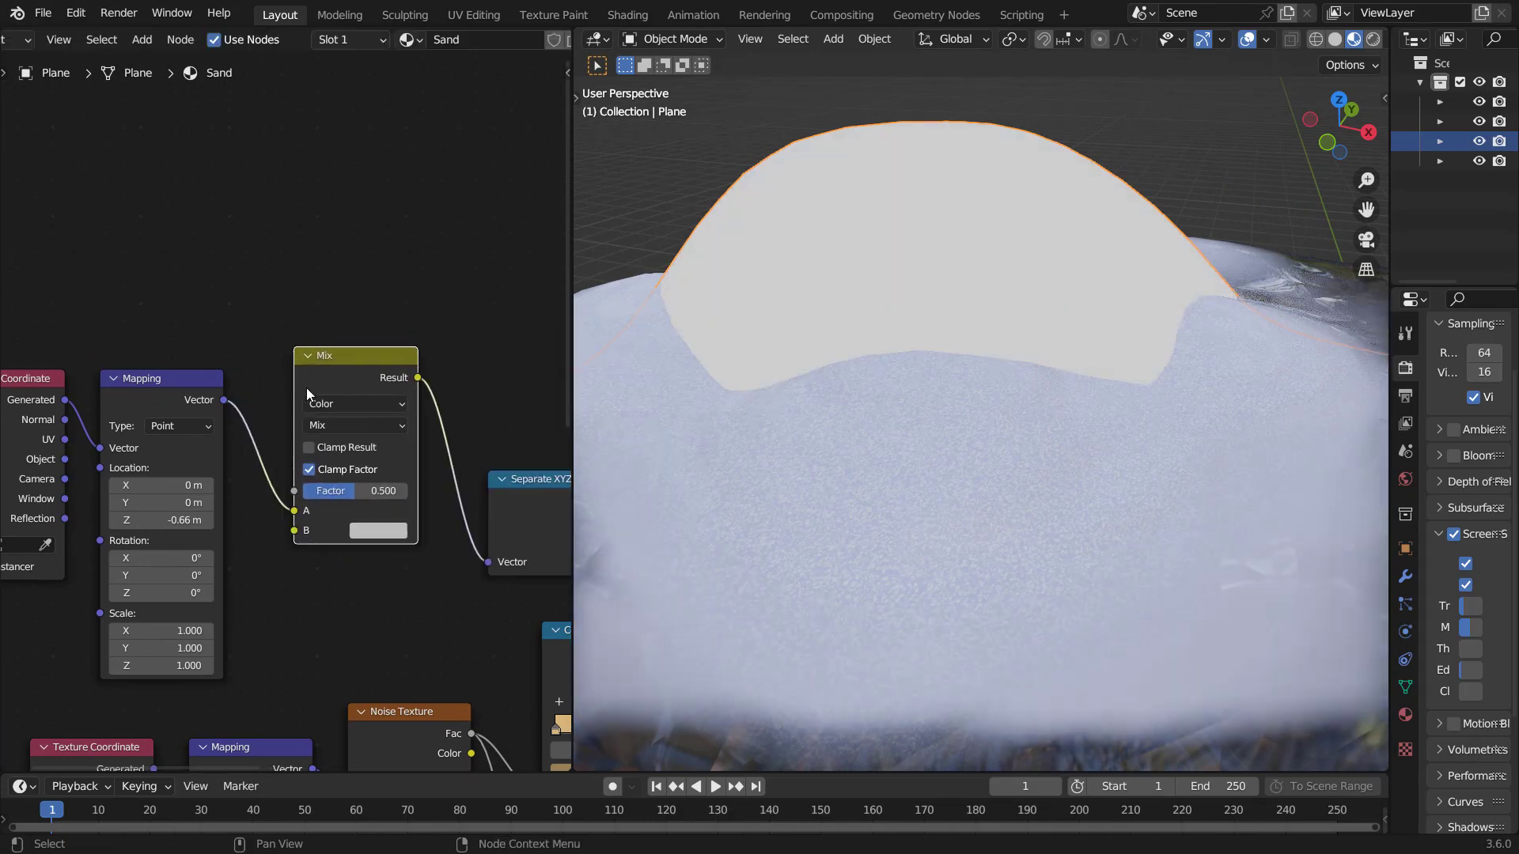
middle_click_drag(179, 393, 255, 394)
left_click_drag(292, 328, 62, 530)
key("g")
left_click(147, 493)
Step: Add a Noise Texture into the Mix B input, driven by the Mapping vector
left_click_drag(369, 533, 264, 299)
type("noise")
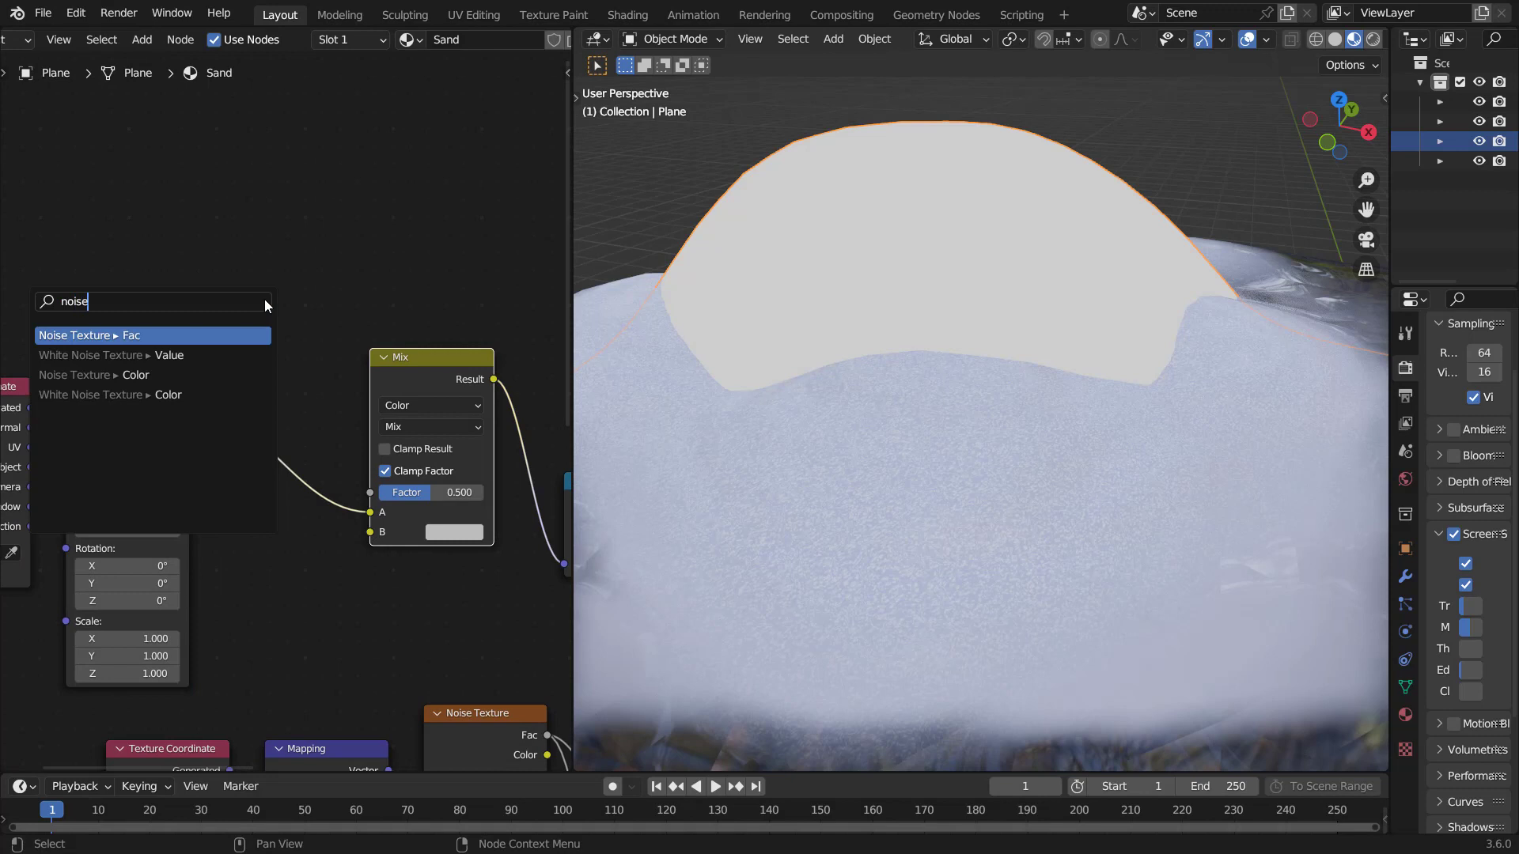
key("Return")
left_click(304, 265)
left_click_drag(190, 406, 238, 310)
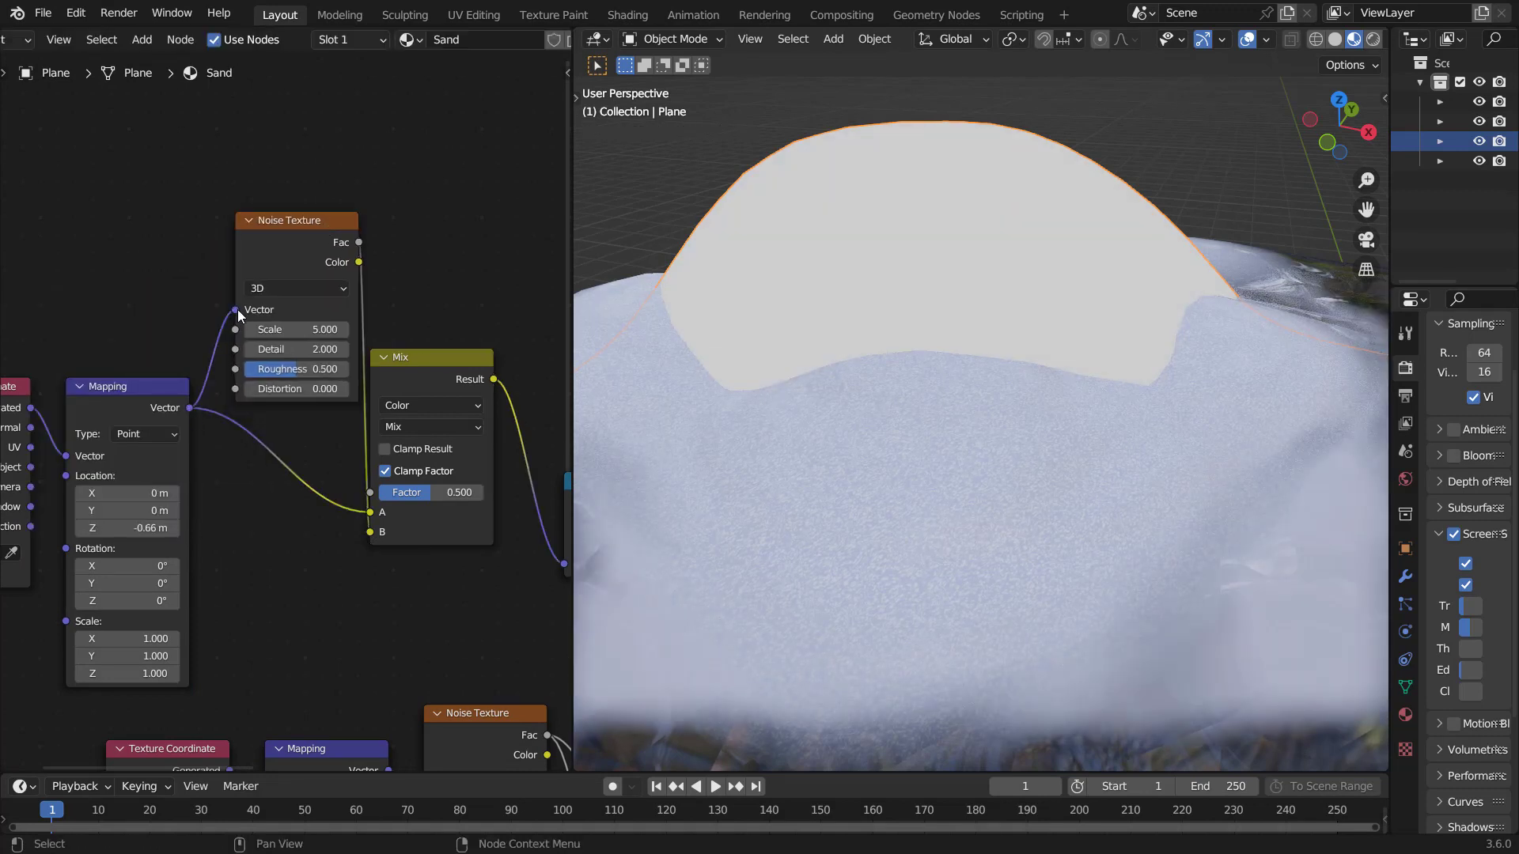
Step: Set the Mix to Linear Light at factor 0.287 and noise Scale 6.7, nudging the Color Ramp up
left_click(435, 429)
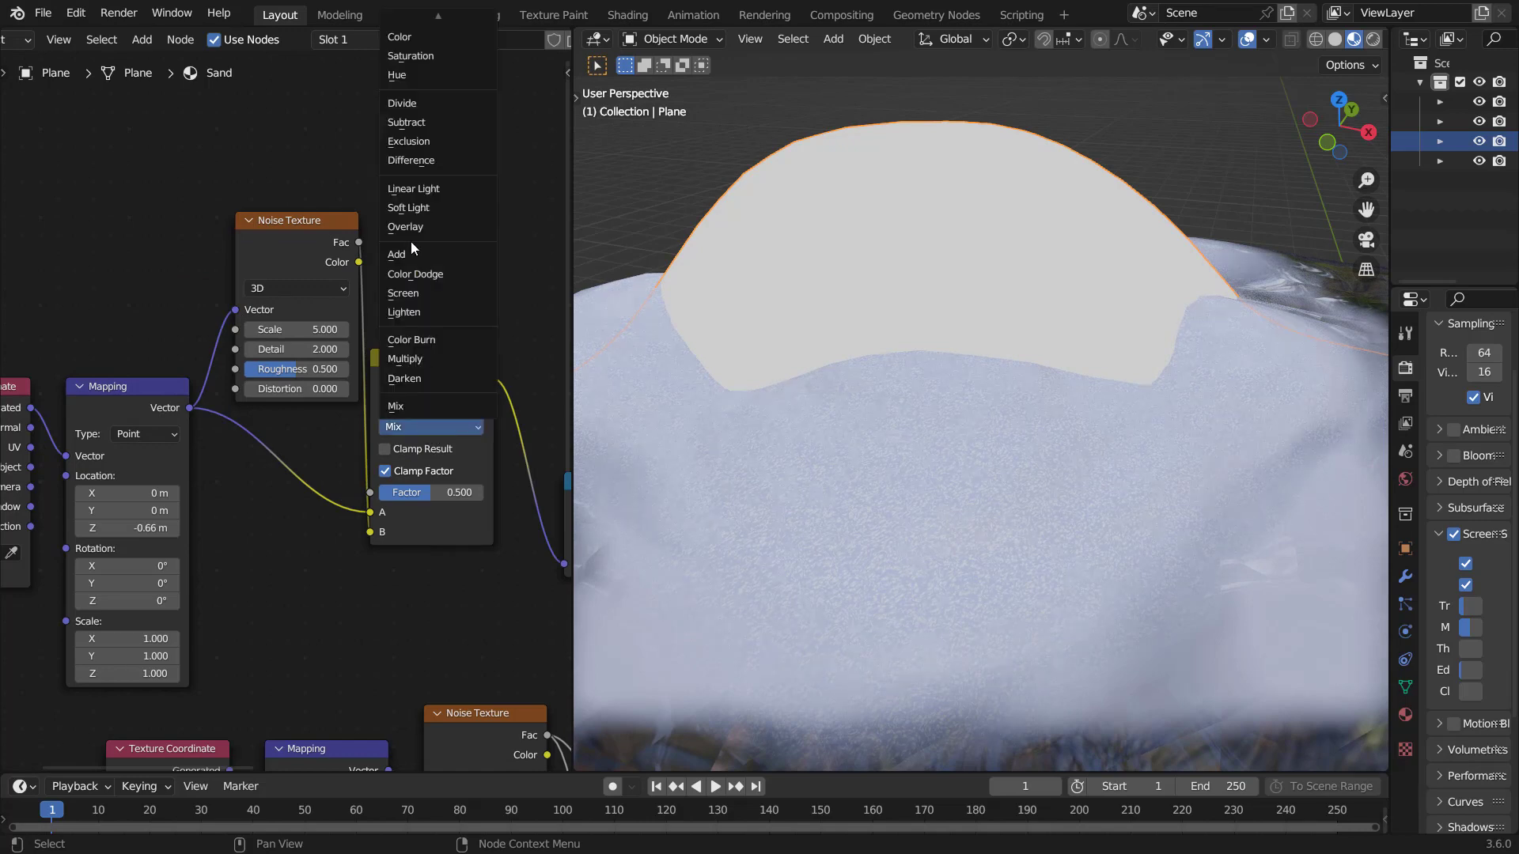
left_click(412, 193)
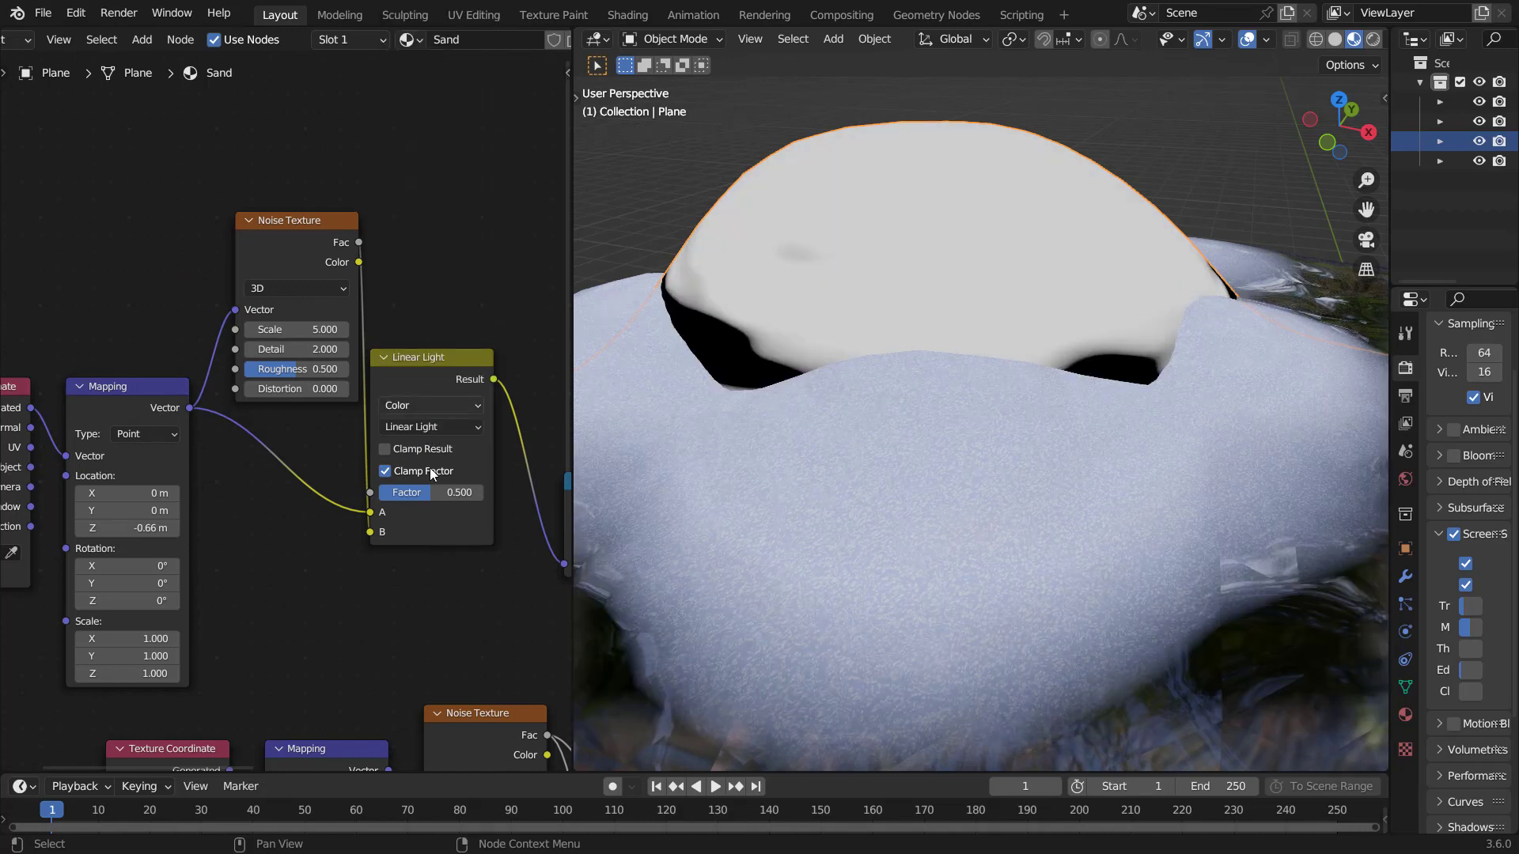
left_click_drag(437, 496, 380, 496)
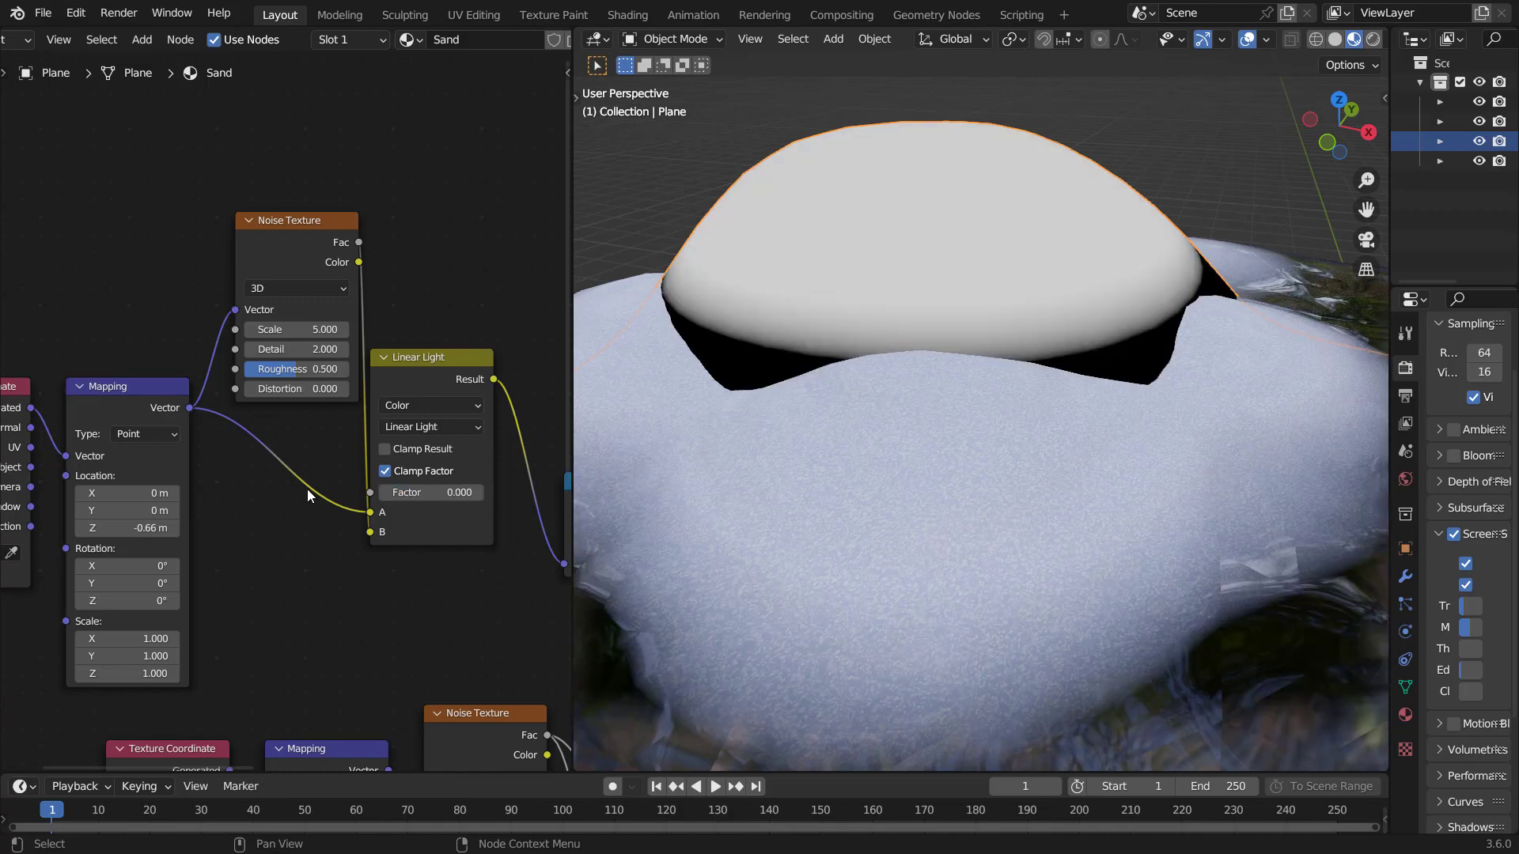
mouse_move(392, 492)
left_mouse_down()
mouse_move(484, 492)
mouse_move(407, 496)
left_mouse_up()
left_click_drag(283, 328, 334, 329)
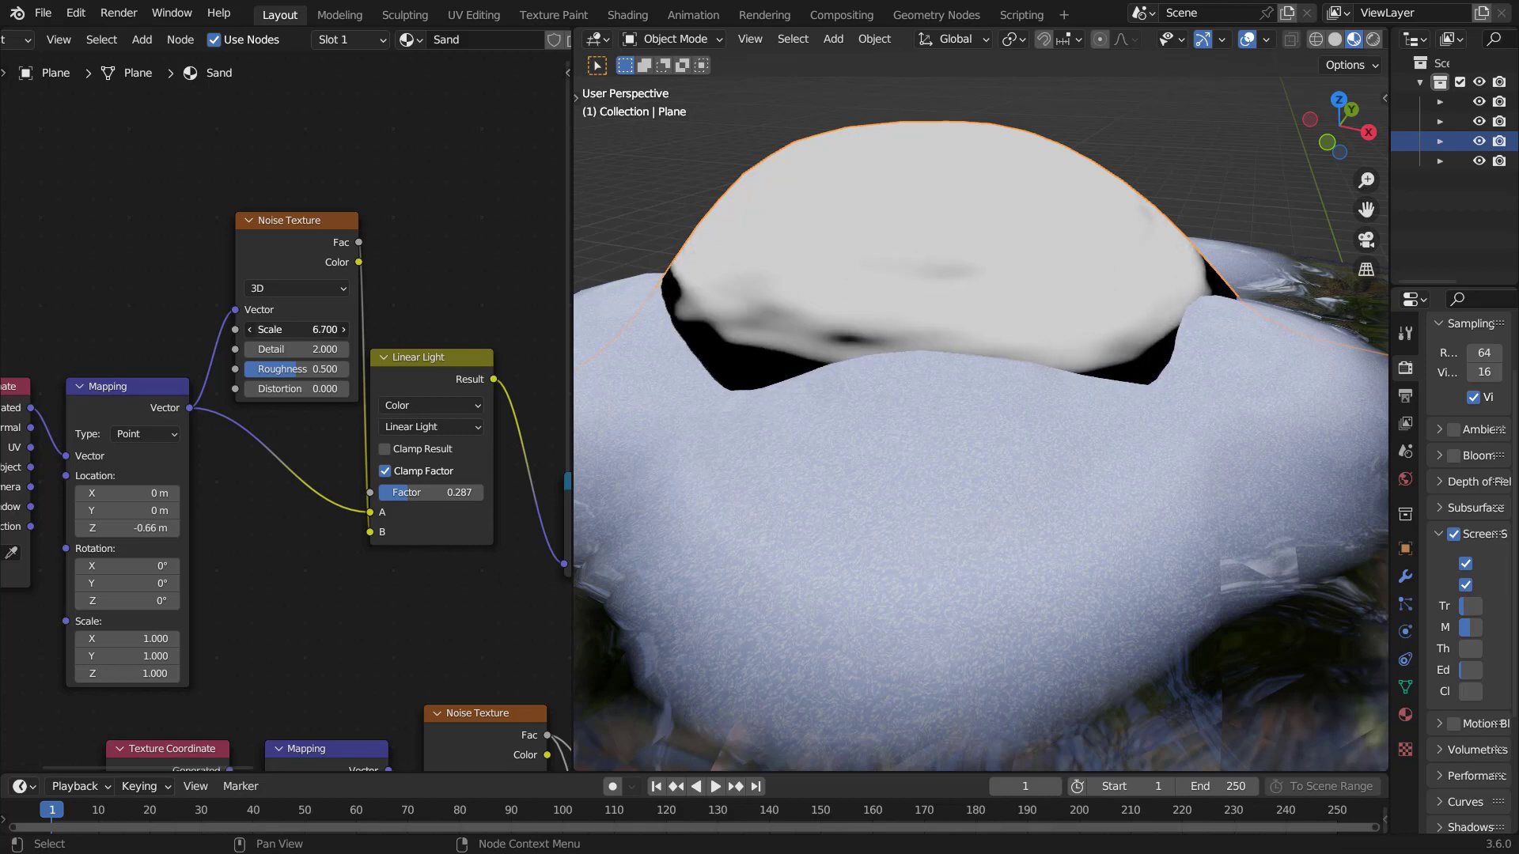
middle_click_drag(459, 486, 161, 470)
middle_click_drag(303, 496, 62, 517)
scroll(436, 551, "up", 3)
left_click_drag(430, 435, 420, 394)
Step: Switch the mask Color Ramp to Constant interpolation and lower the Noise Scale to 4.2
left_click(459, 480)
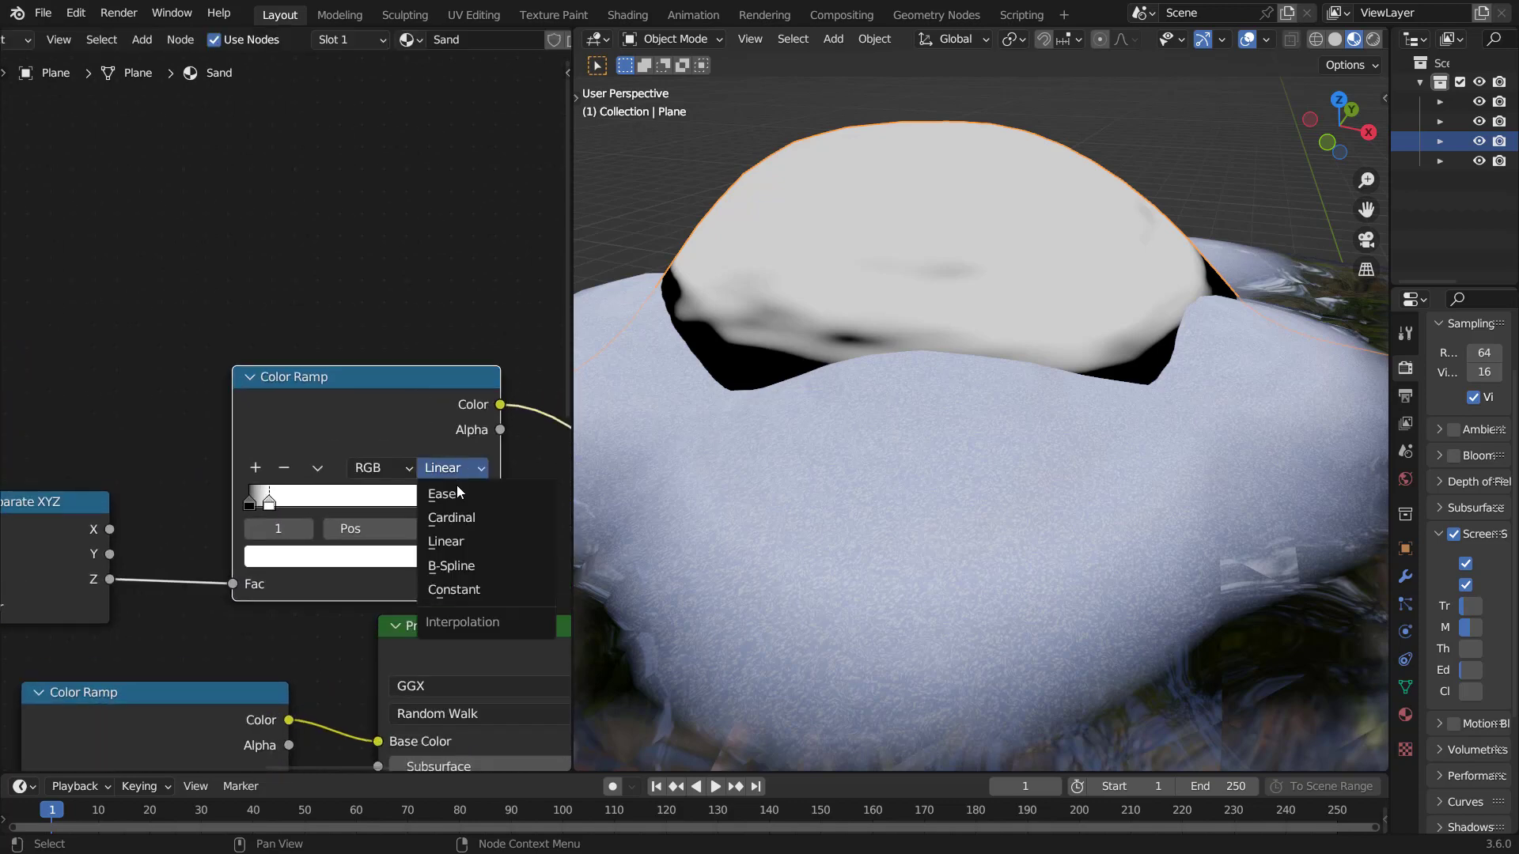
left_click(455, 588)
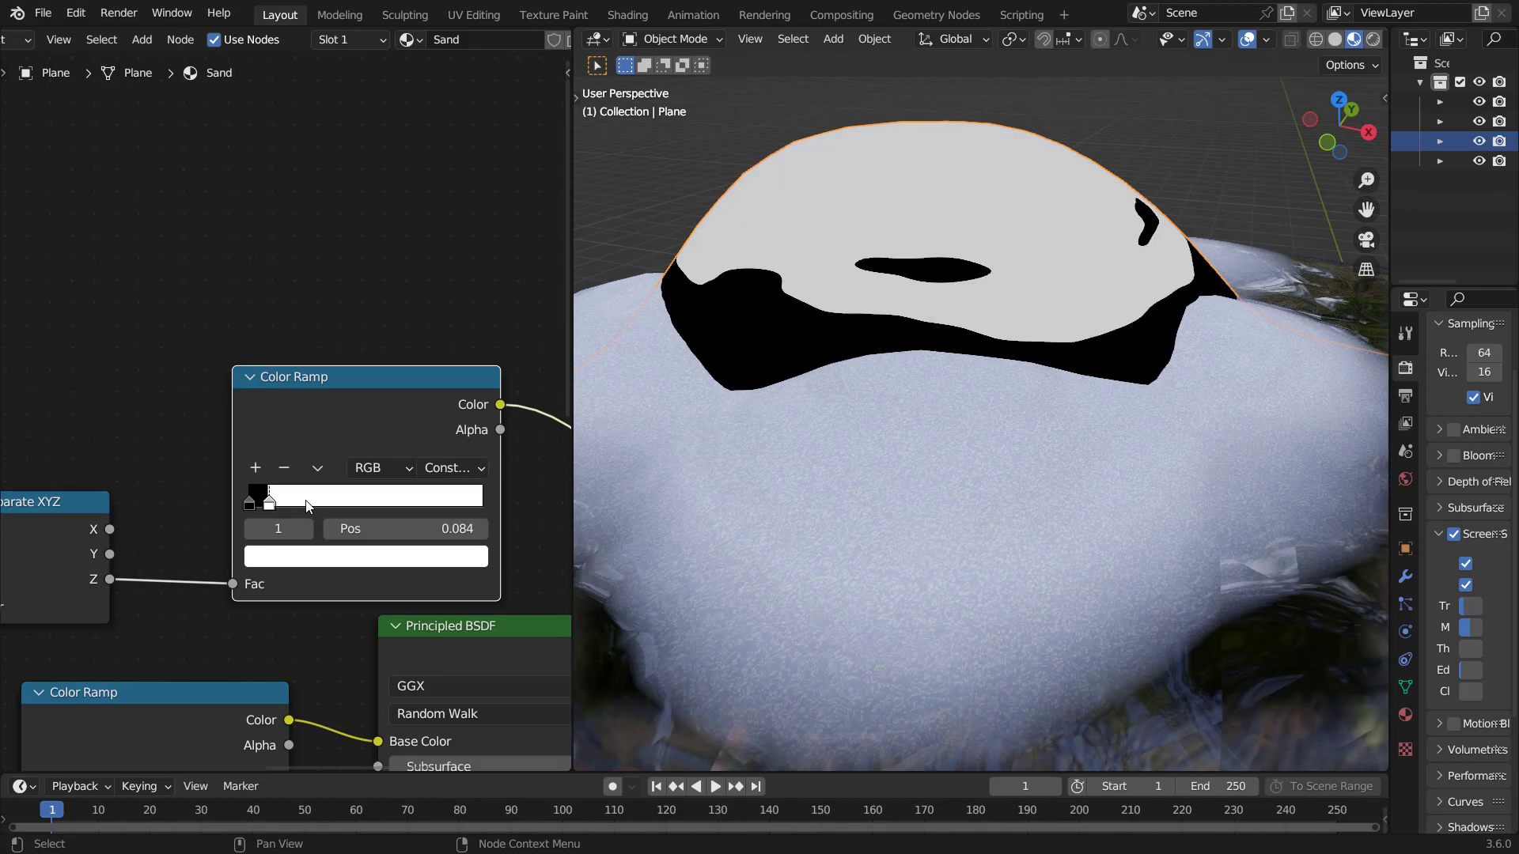
middle_click_drag(250, 428, 229, 379)
mouse_move(229, 362)
left_mouse_down()
mouse_move(156, 362)
mouse_move(221, 350)
left_mouse_up()
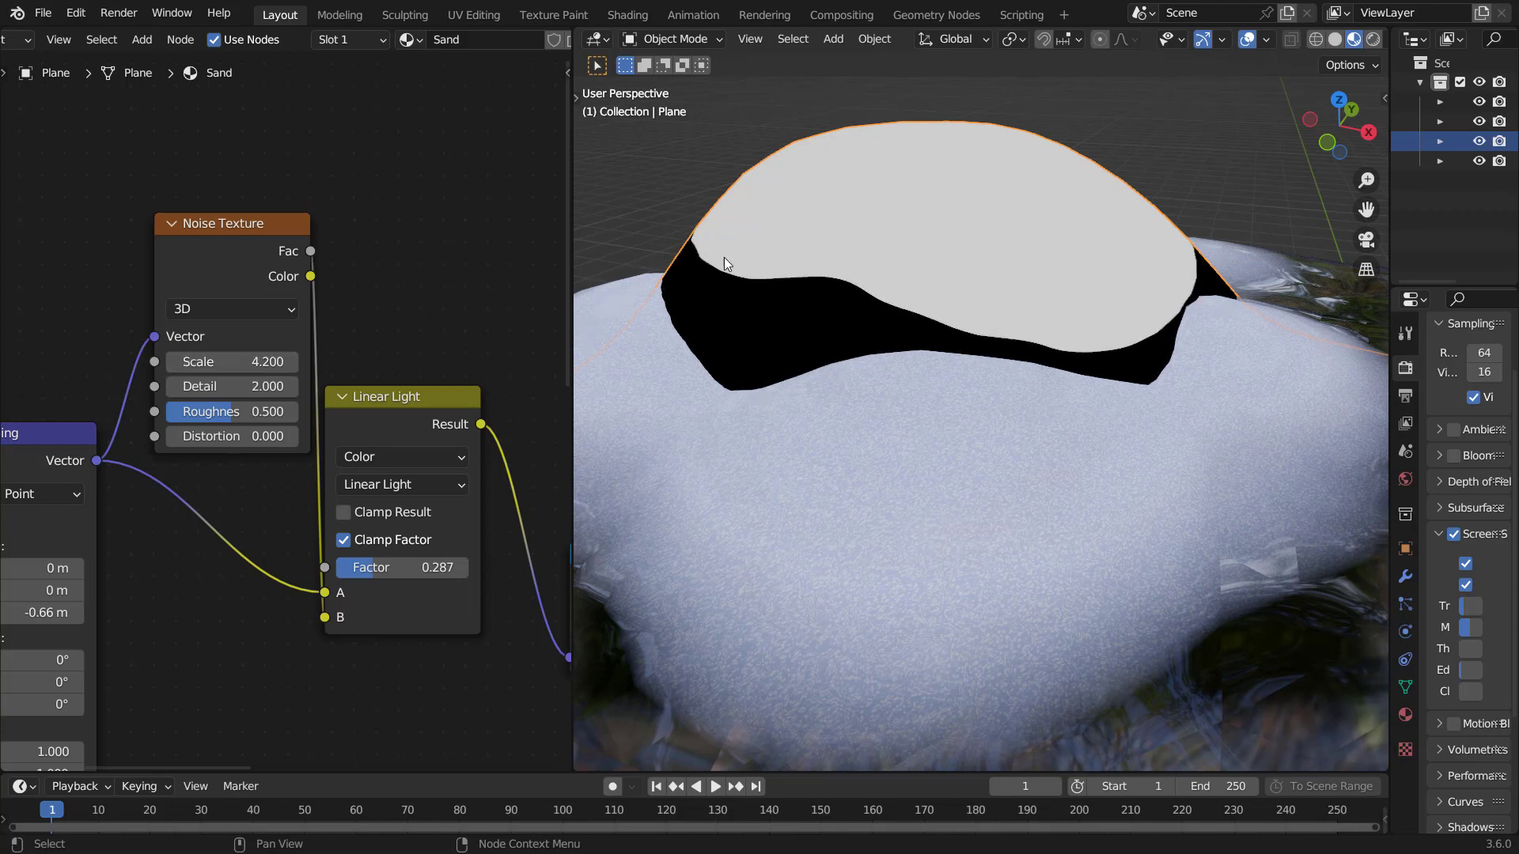
Step: Reconnect the Principled BSDF to the Material Output Surface
scroll(335, 554, "down", 10)
middle_click_drag(420, 540, 152, 523)
middle_click_drag(291, 533, 174, 495)
scroll(268, 510, "down", 1)
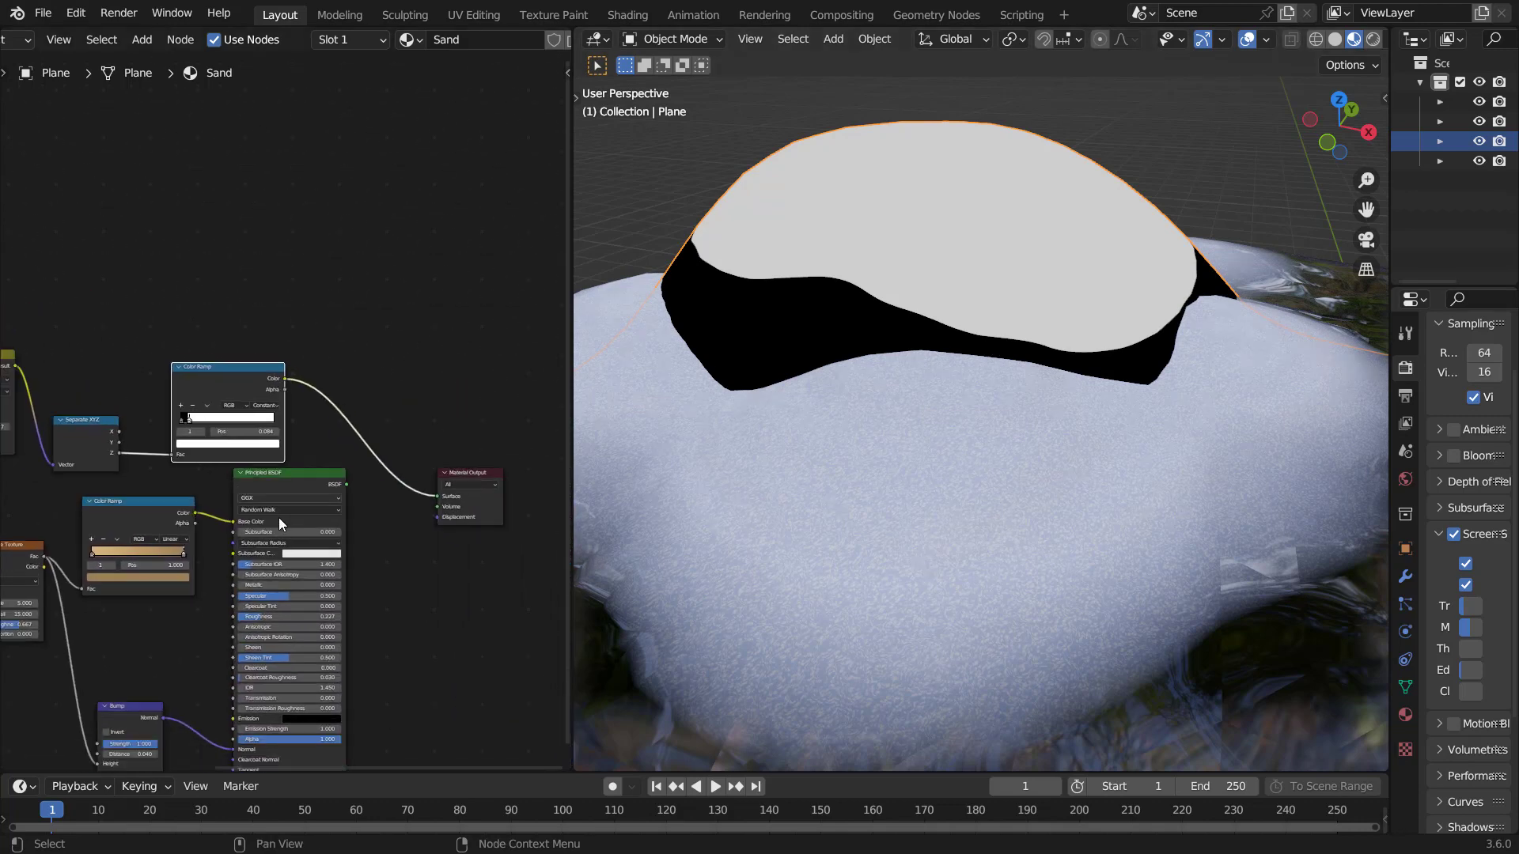
scroll(308, 542, "up", 4)
middle_click_drag(302, 510, 303, 511)
left_click_drag(303, 509, 378, 527)
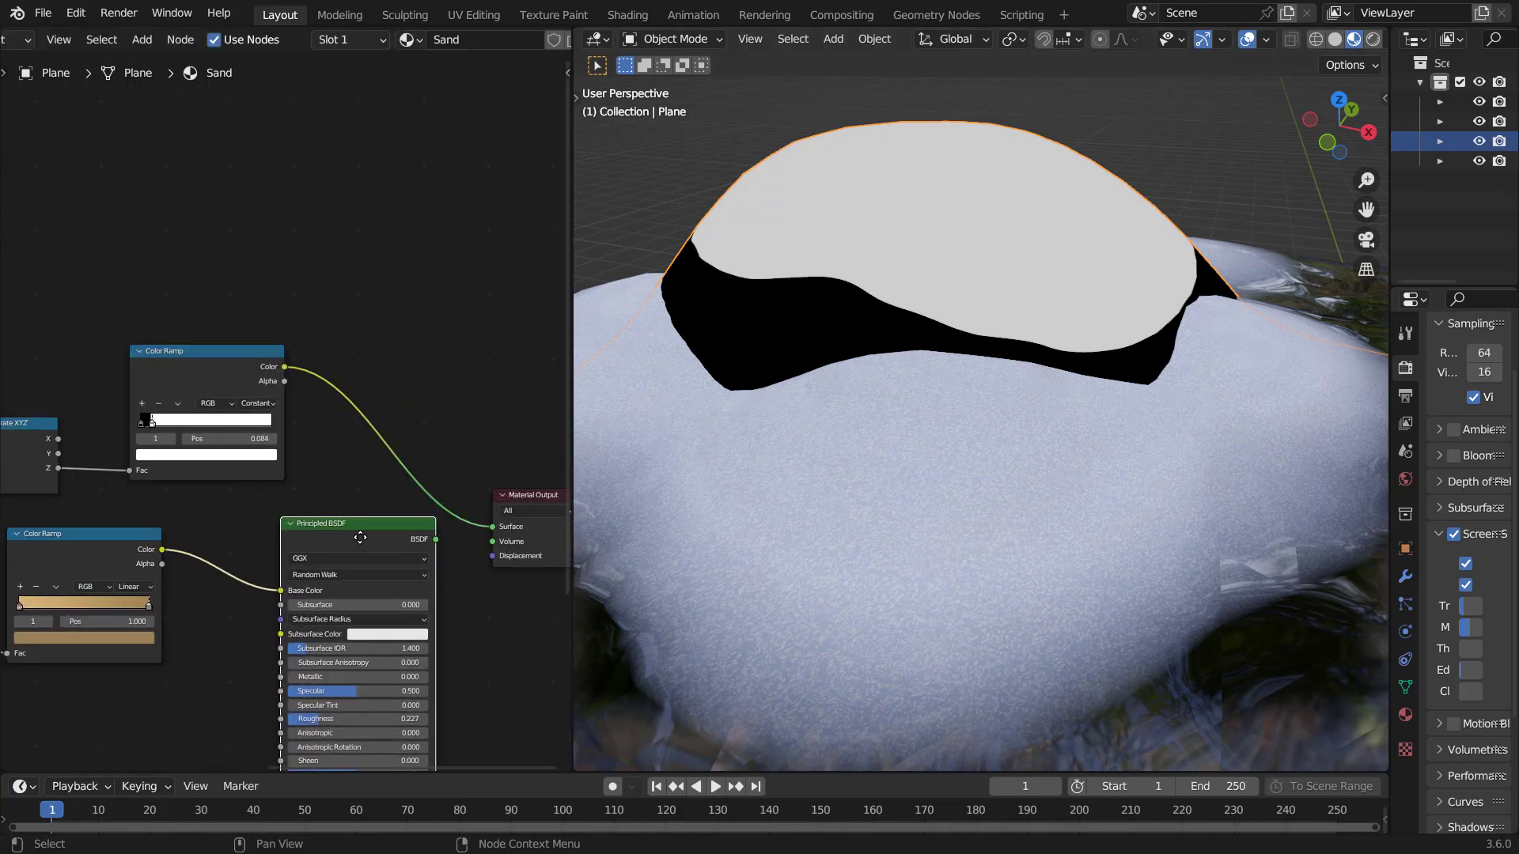
Step: Insert a Mix Color node between the sand Color Ramp and the BSDF Base Color
left_click(378, 527, "ctrl+shift")
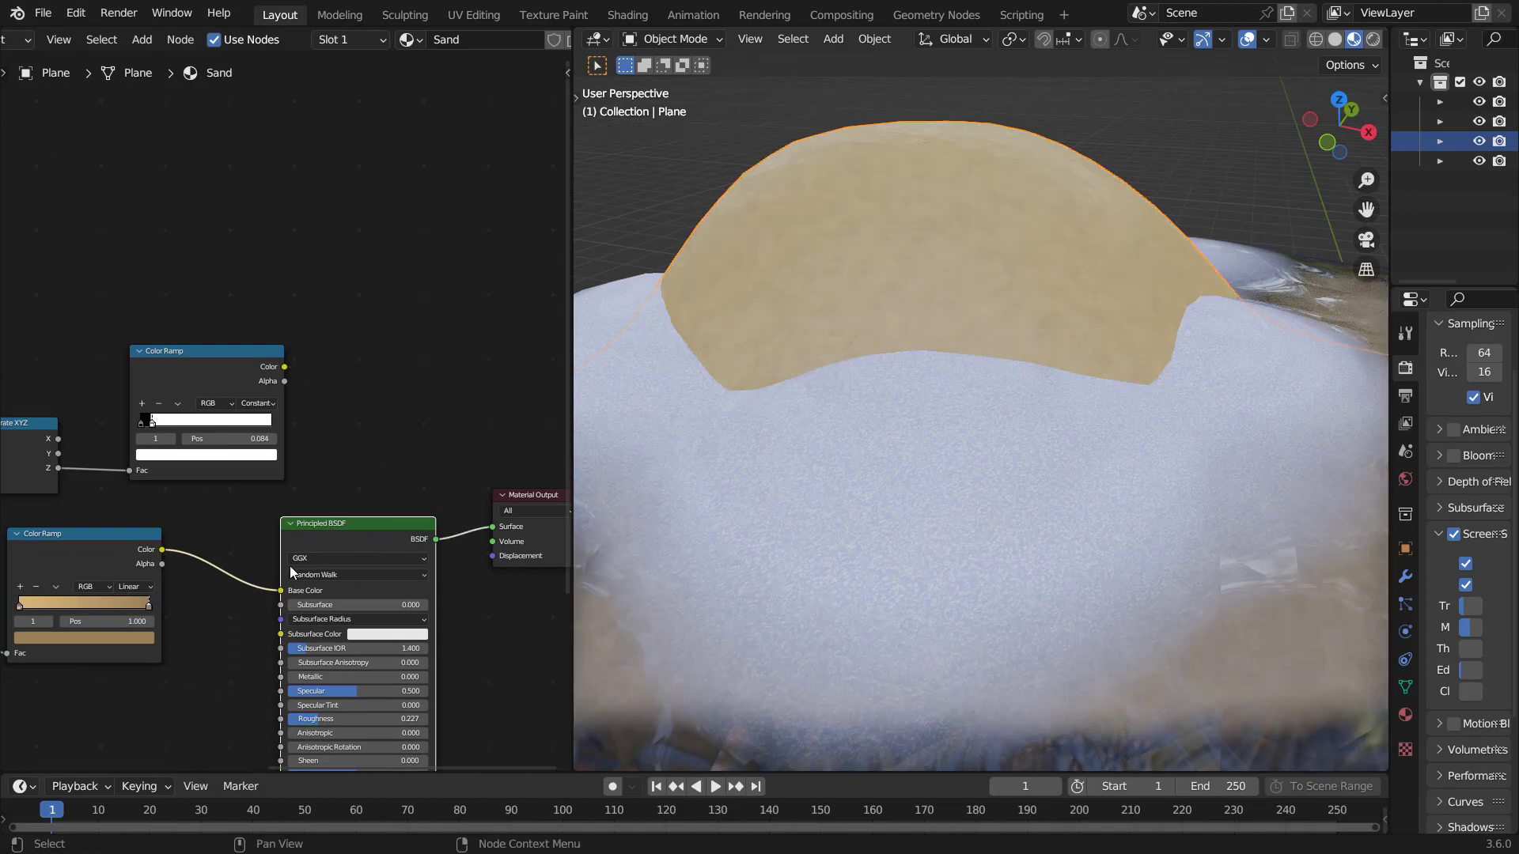
scroll(368, 531, "down", 3)
middle_click_drag(379, 604, 396, 596)
scroll(395, 596, "up", 3)
key("shift+a")
left_click(401, 576)
type("mix col")
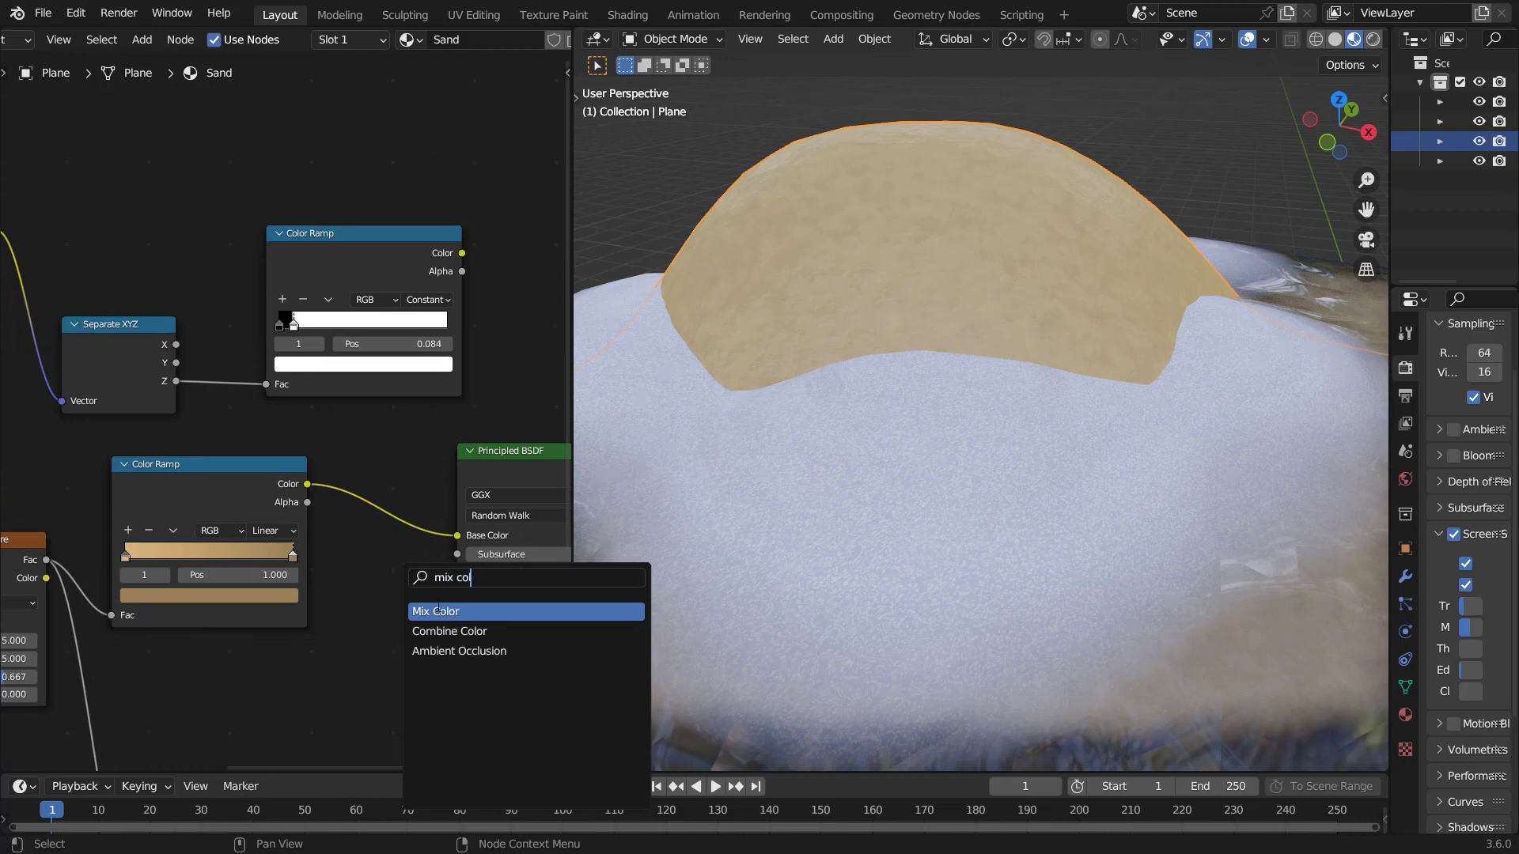
key("Return")
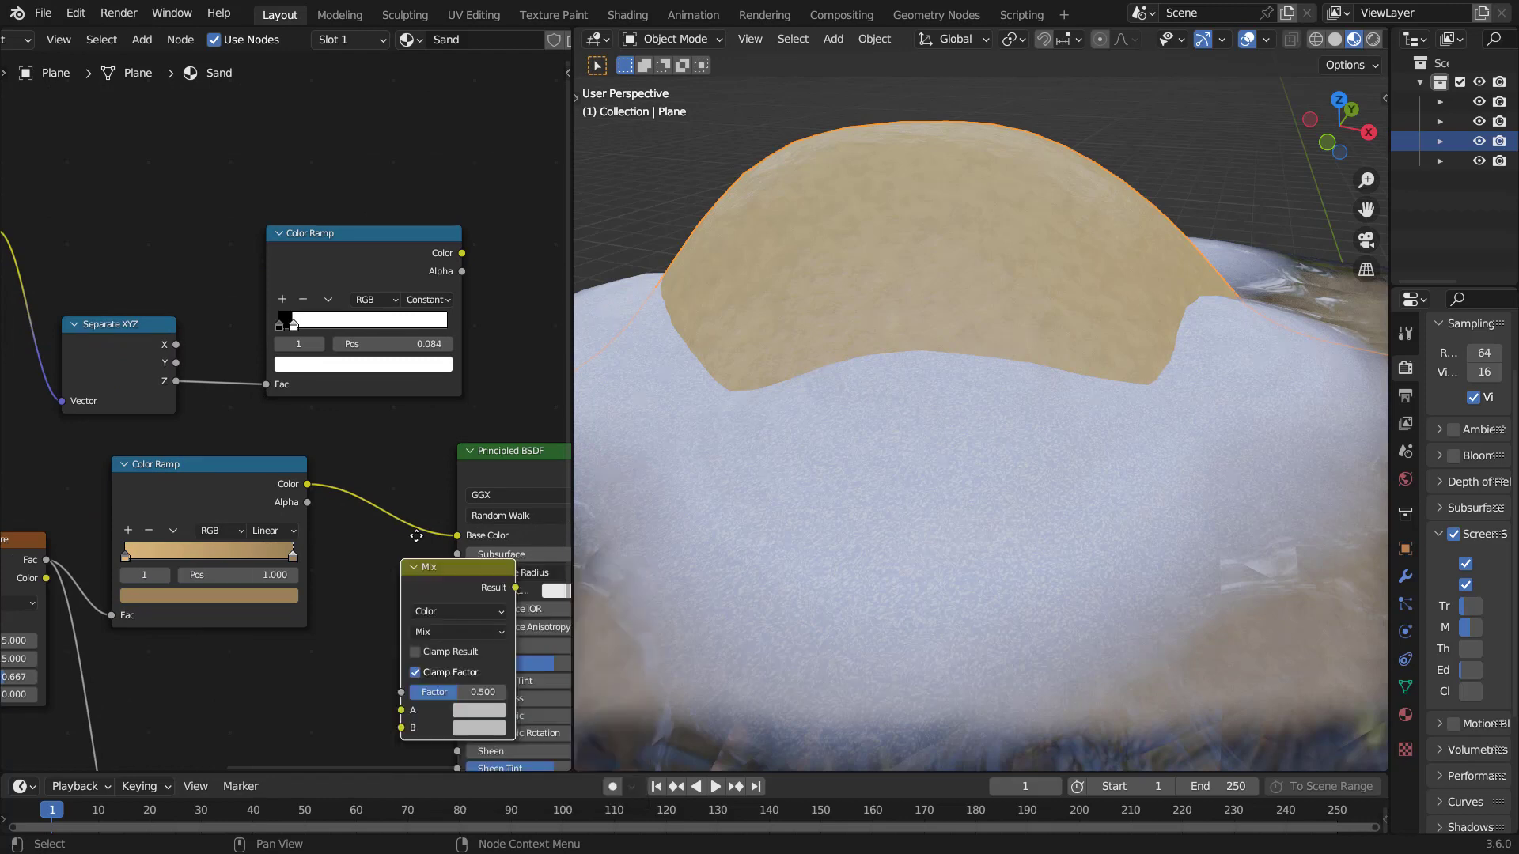
left_click(410, 496)
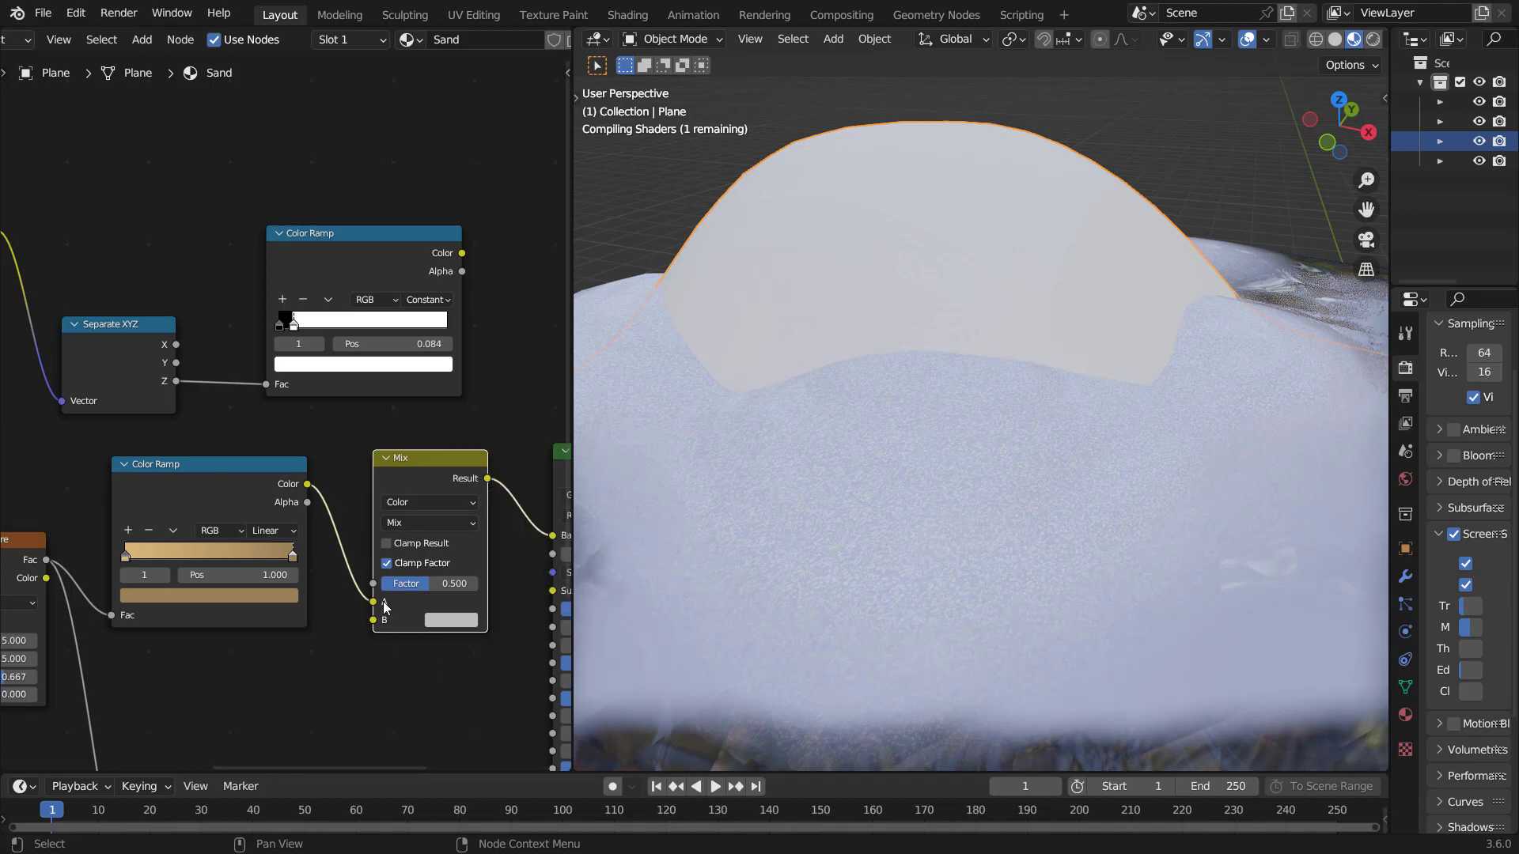
Step: Wire the sand Color Ramp into Mix B and the height-mask Color Ramp into Factor
left_click(367, 247, "ctrl+shift")
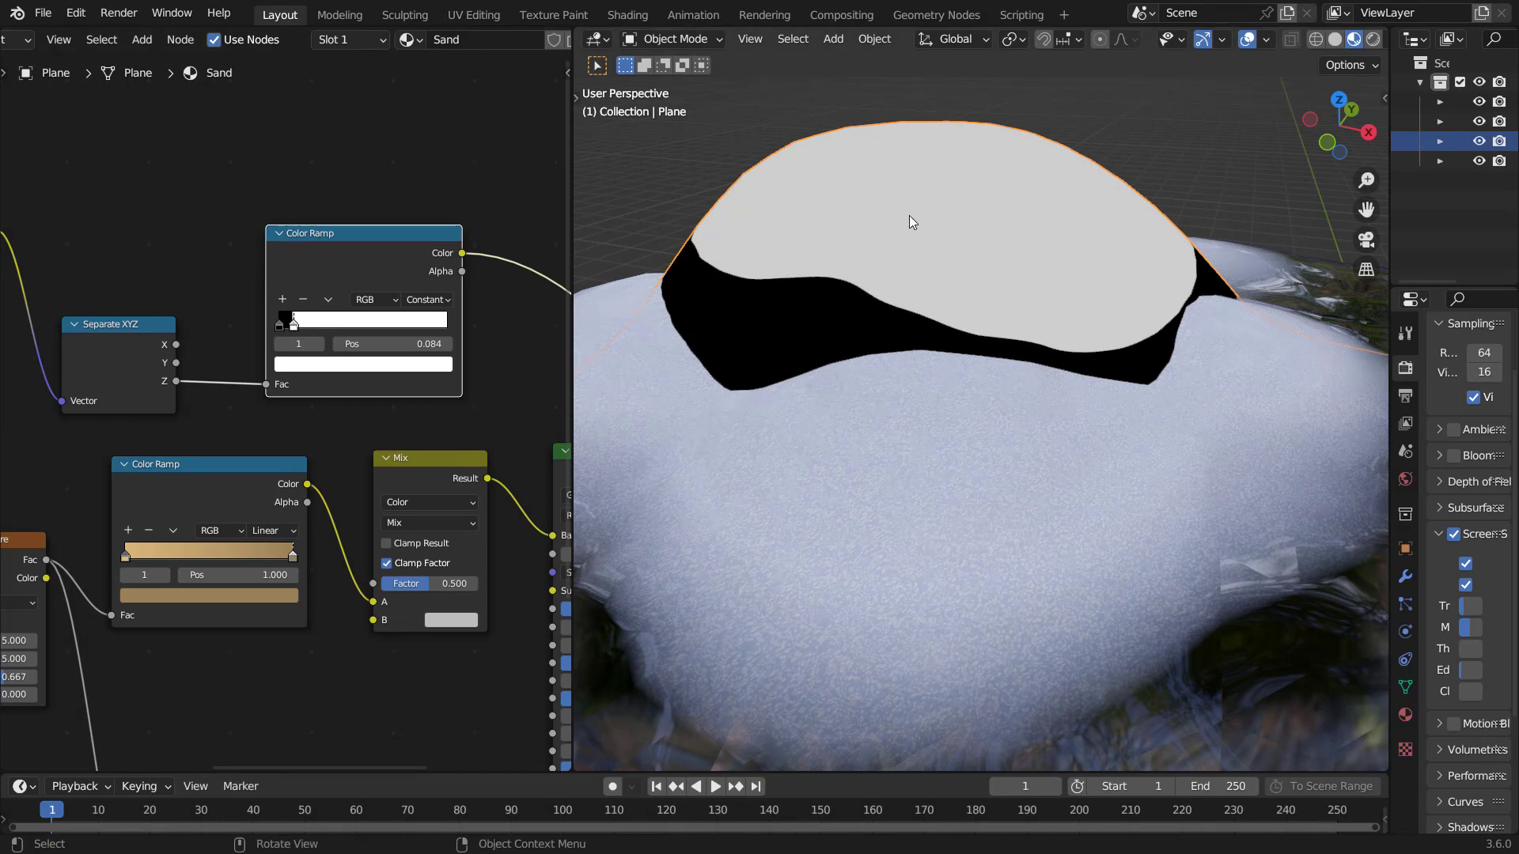
left_click(423, 468, "ctrl+shift")
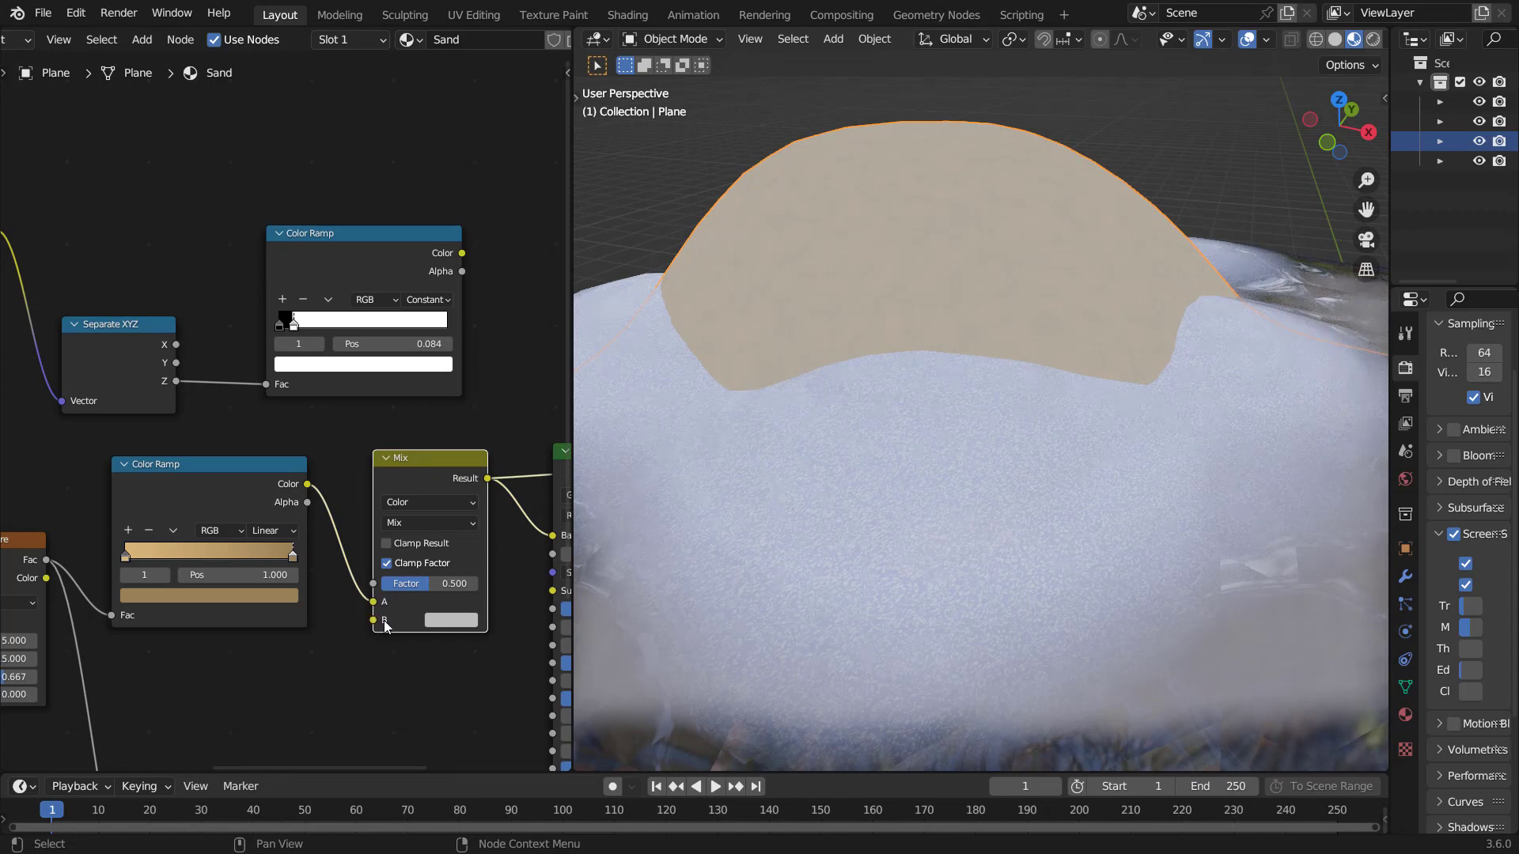
scroll(379, 627, "up", 2)
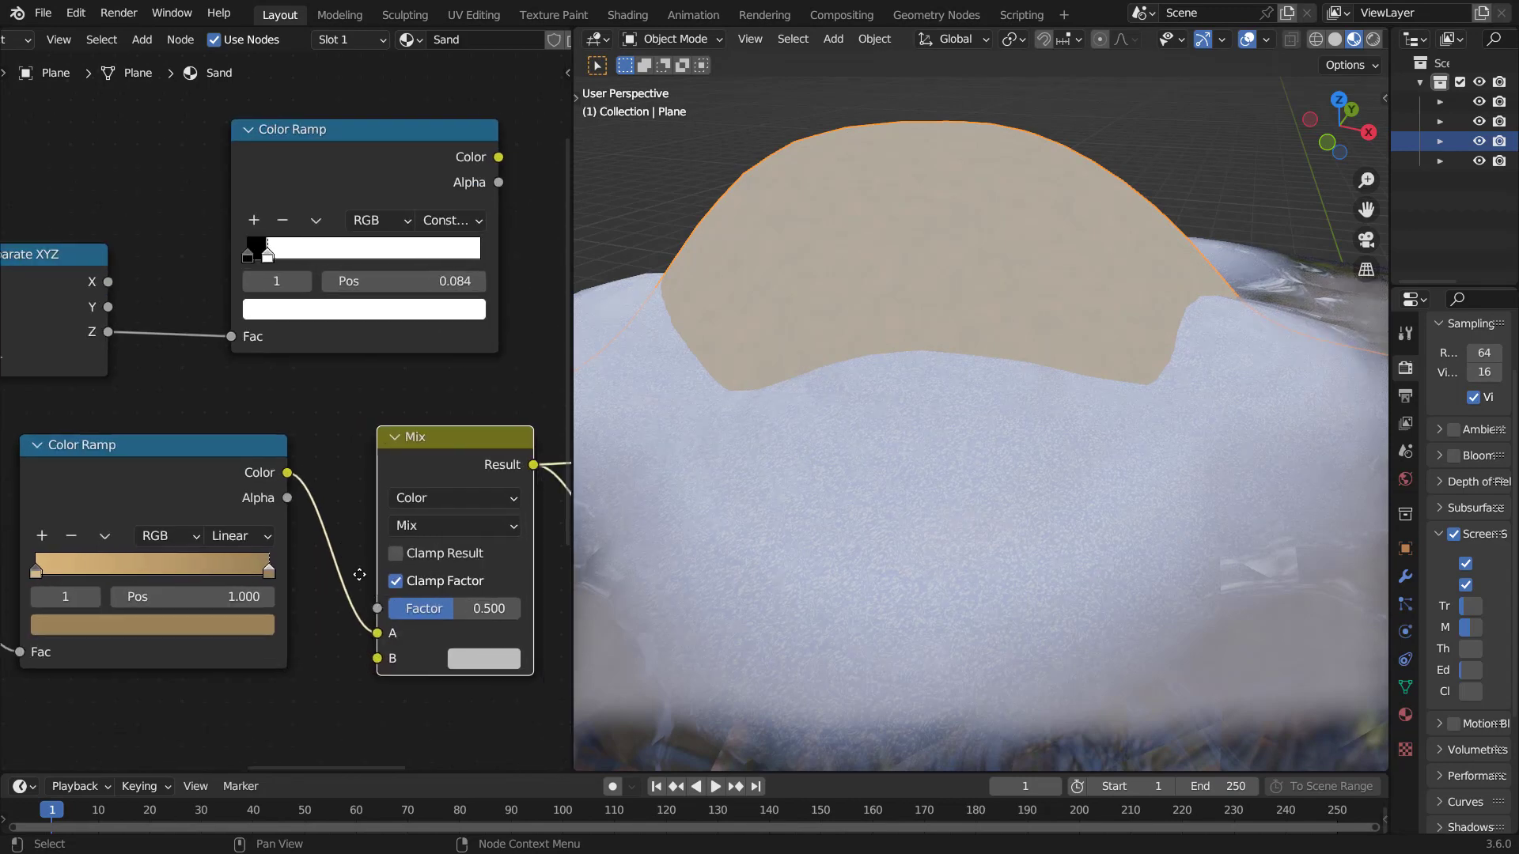
left_click_drag(249, 432, 334, 631)
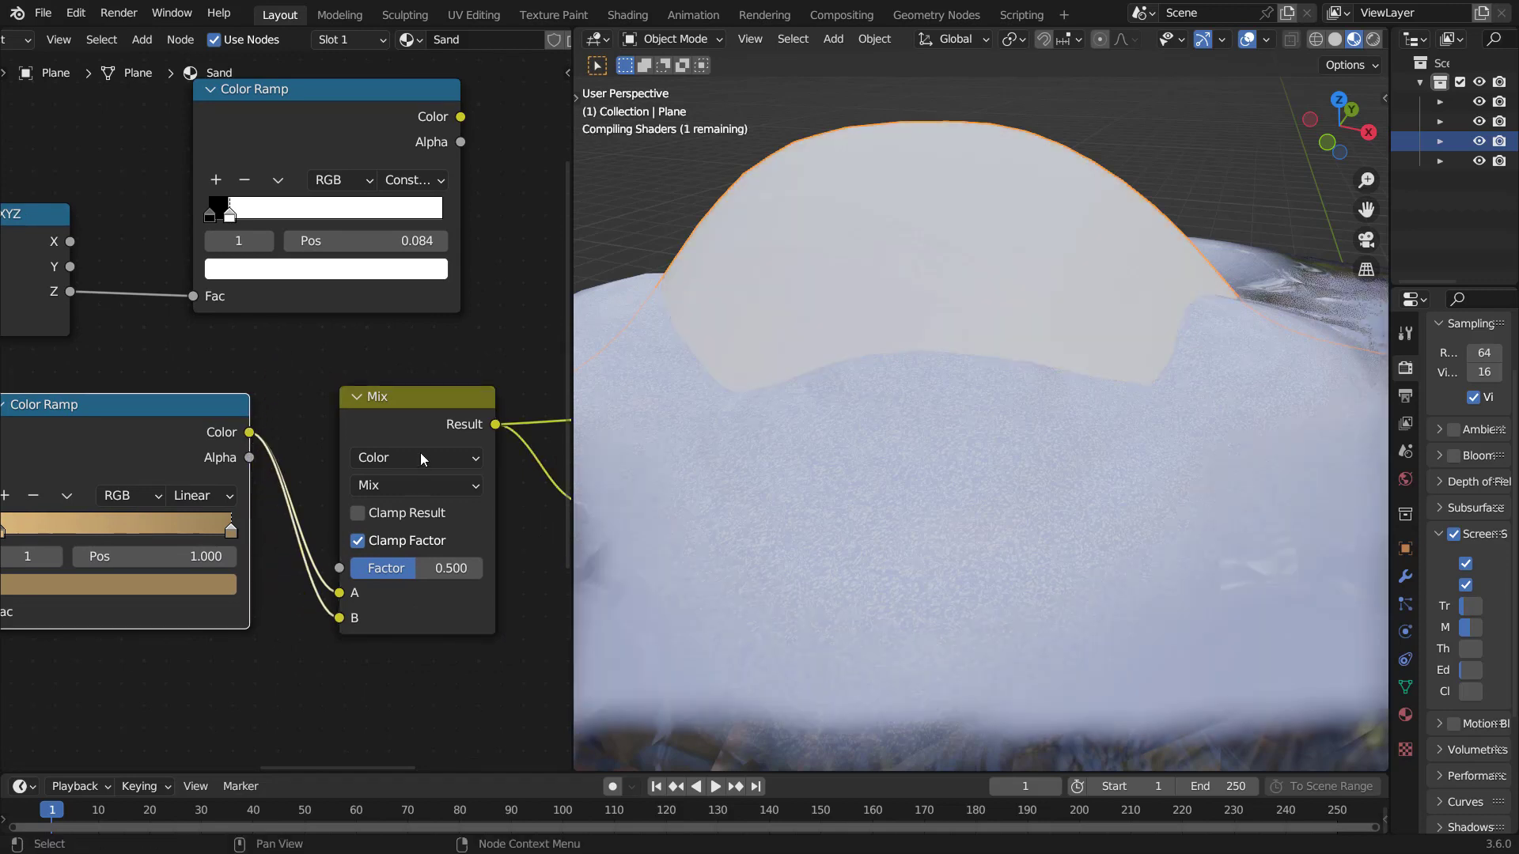
left_click_drag(461, 117, 348, 571)
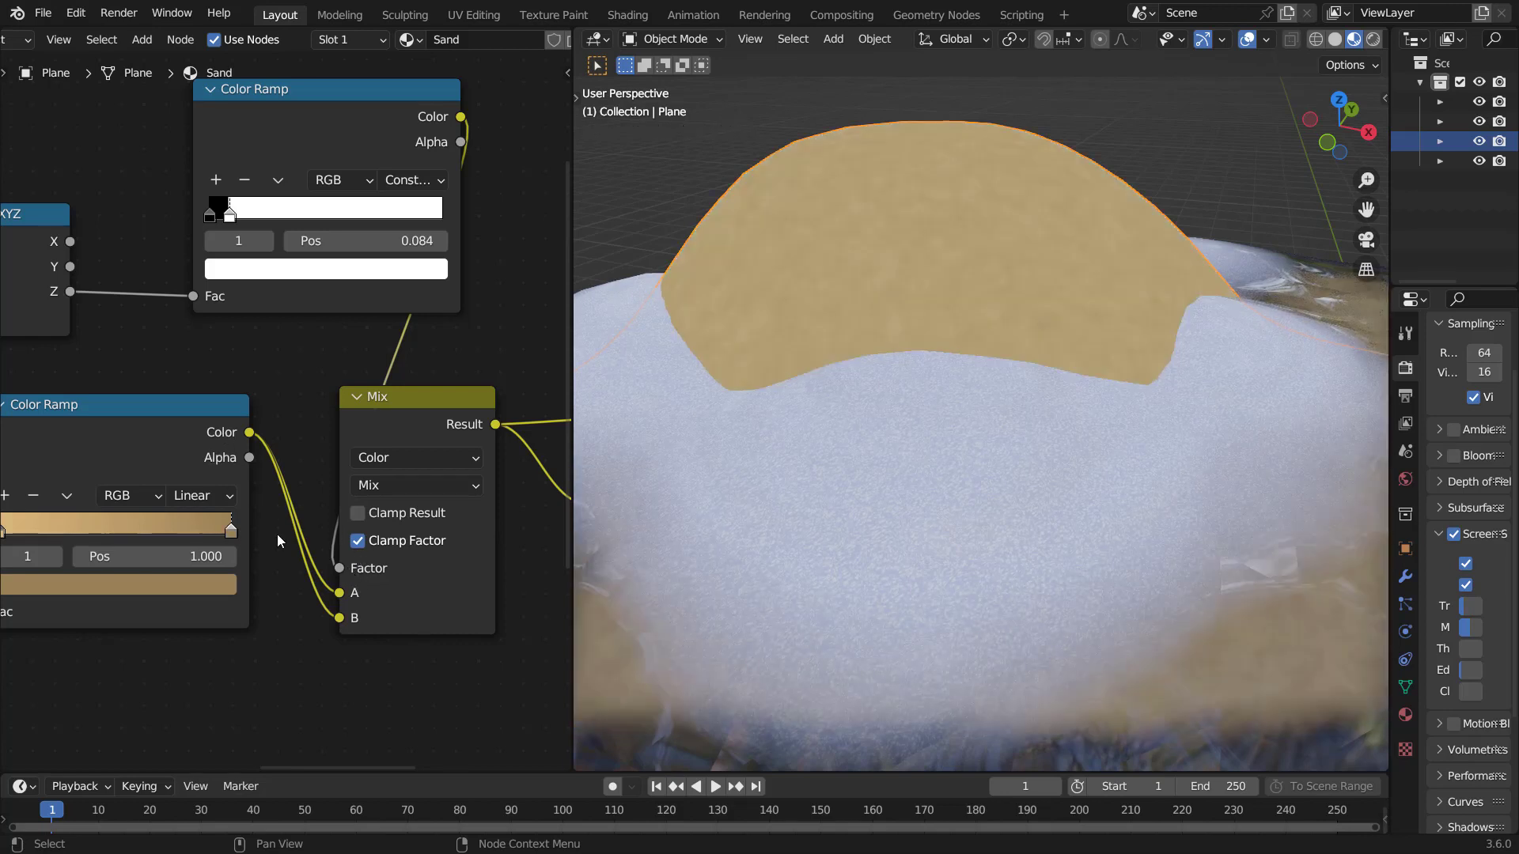
left_click_drag(420, 402, 486, 389)
middle_click_drag(368, 417, 312, 428)
Step: Insert an RGB Curves node before Mix B and bow its curve down for darker wet sand
key("shift+a")
type("rgb")
key("Down")
key("Down")
key("Return")
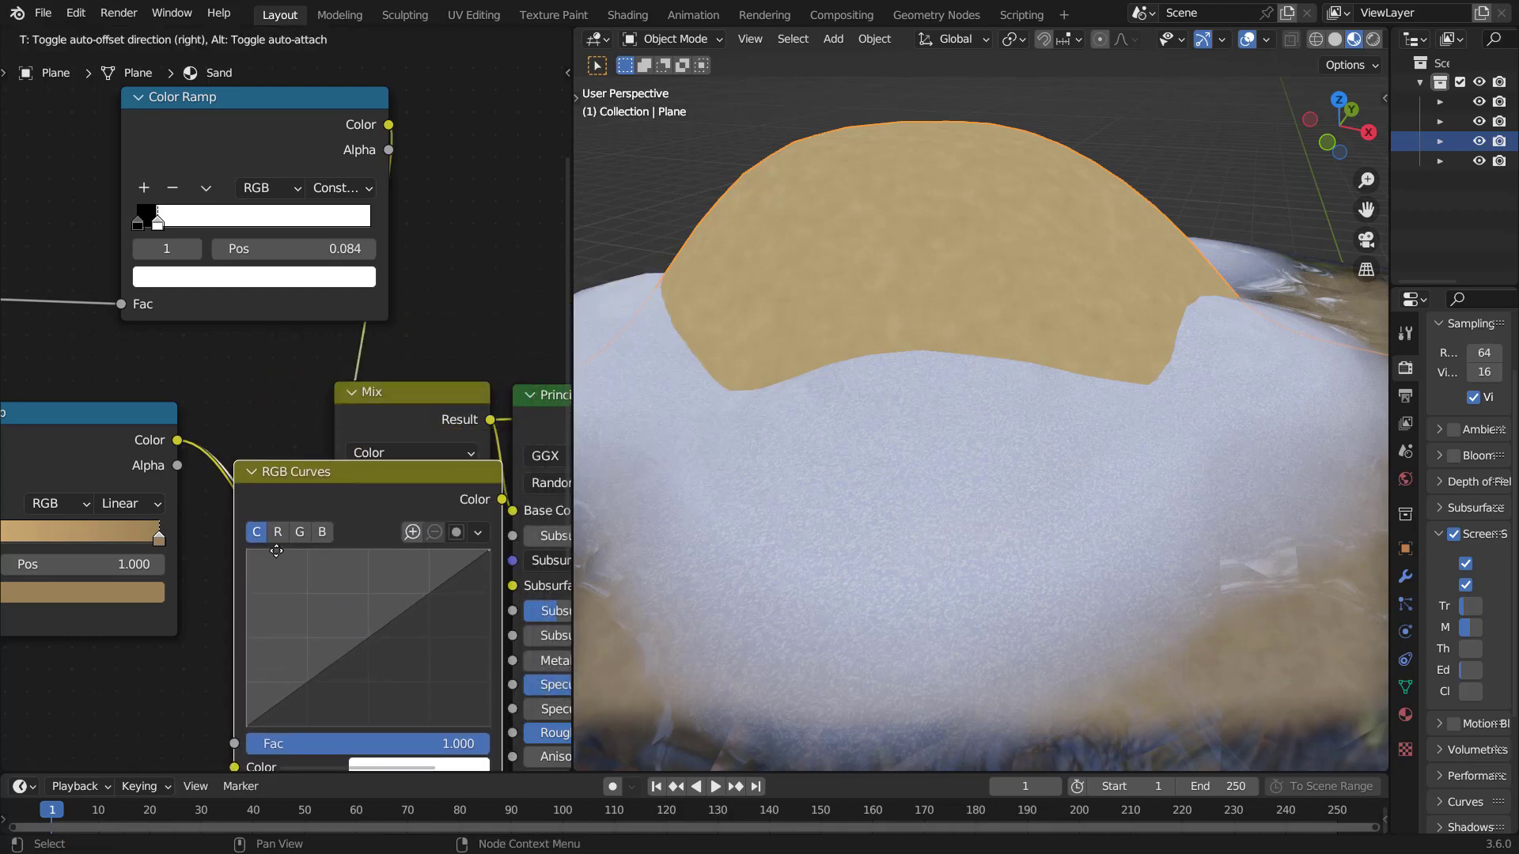
left_click(276, 550)
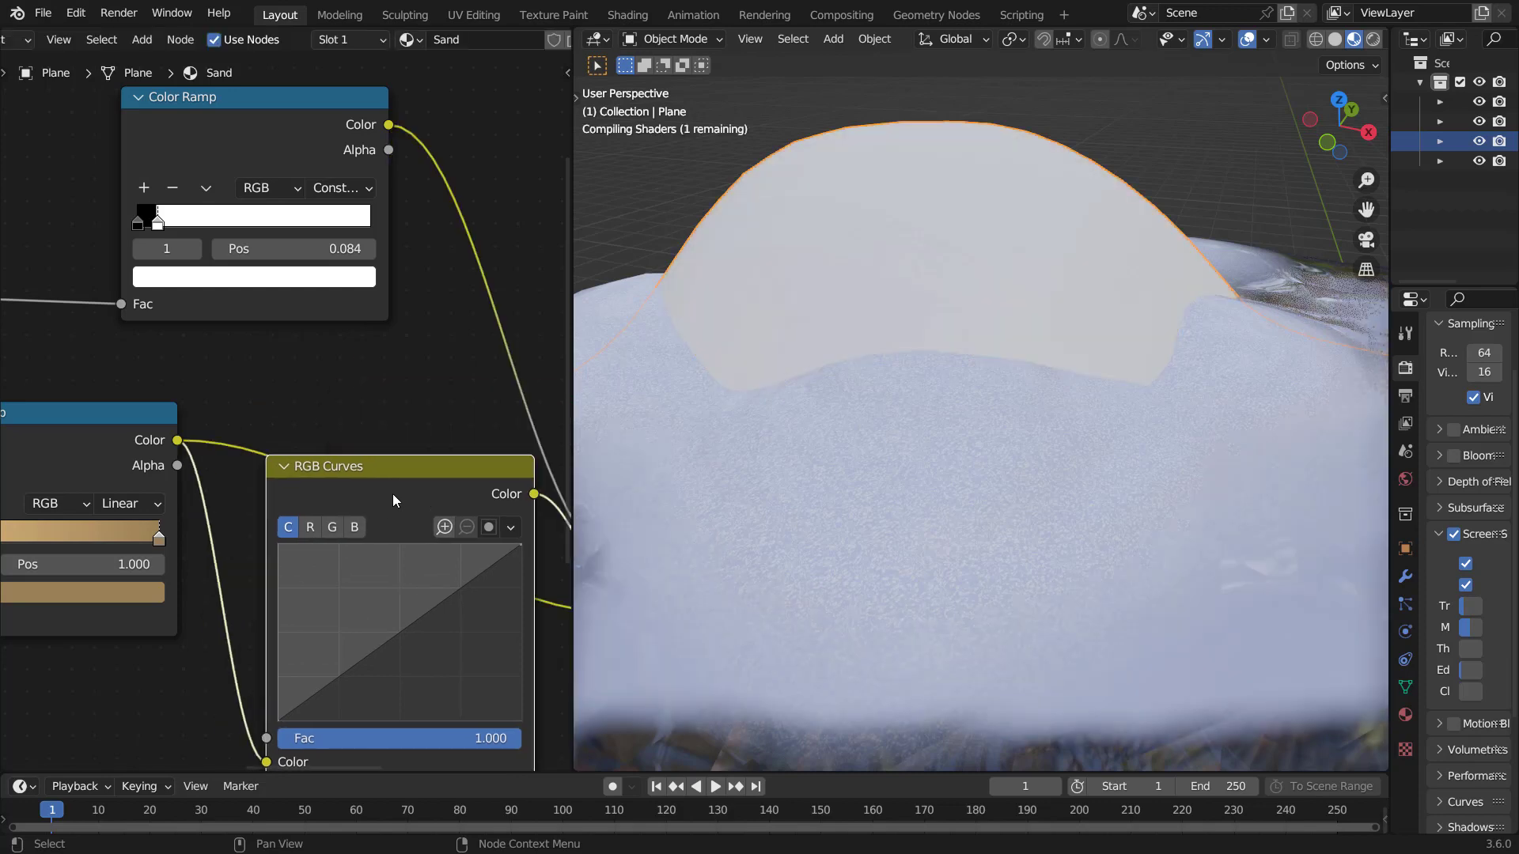
scroll(425, 485, "down", 3)
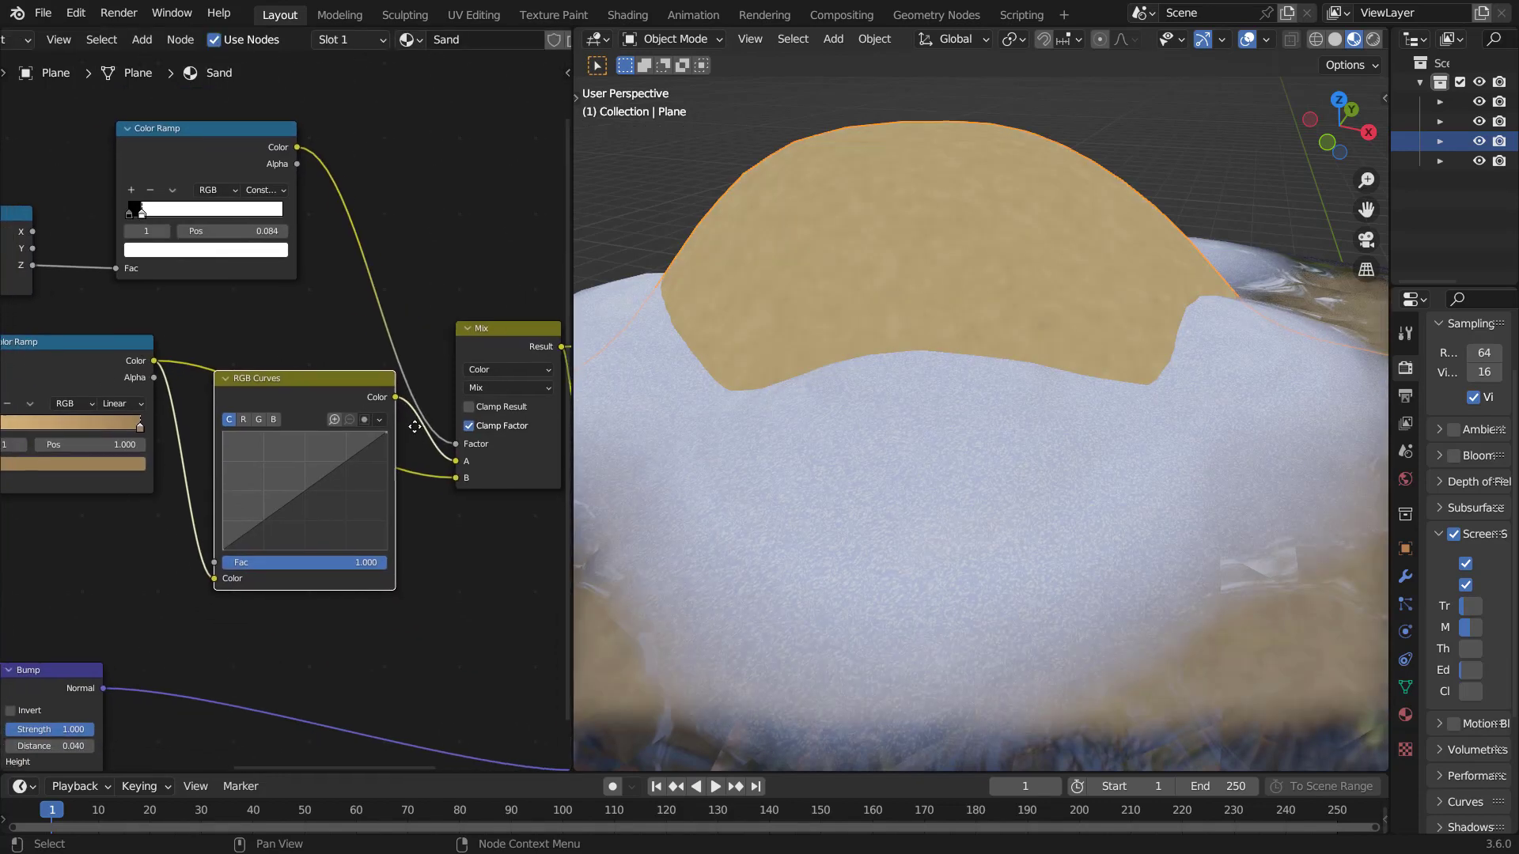
scroll(427, 445, "up", 1)
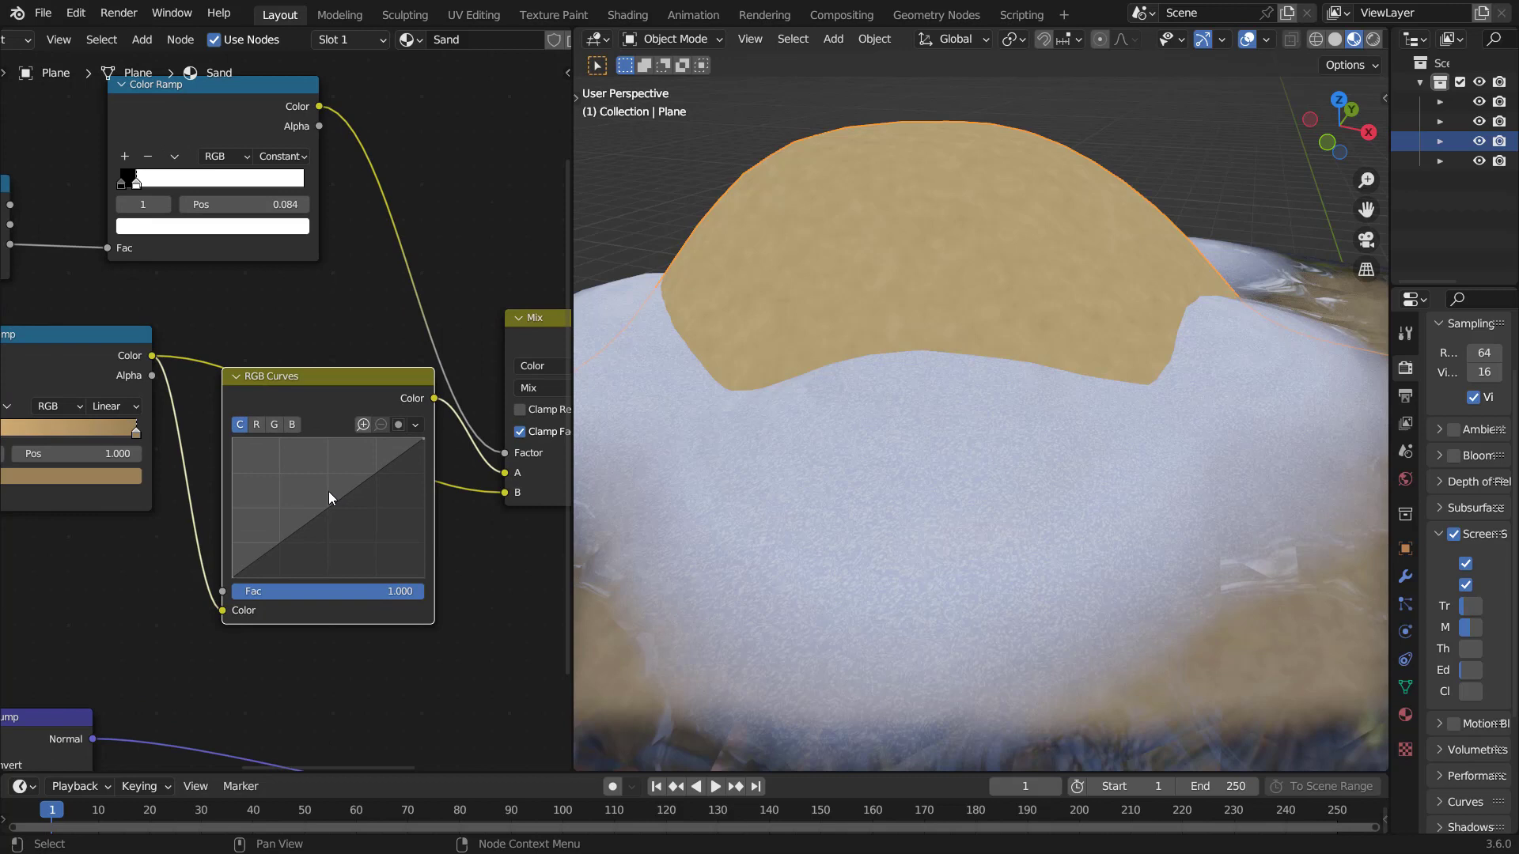
left_click_drag(325, 509, 340, 522)
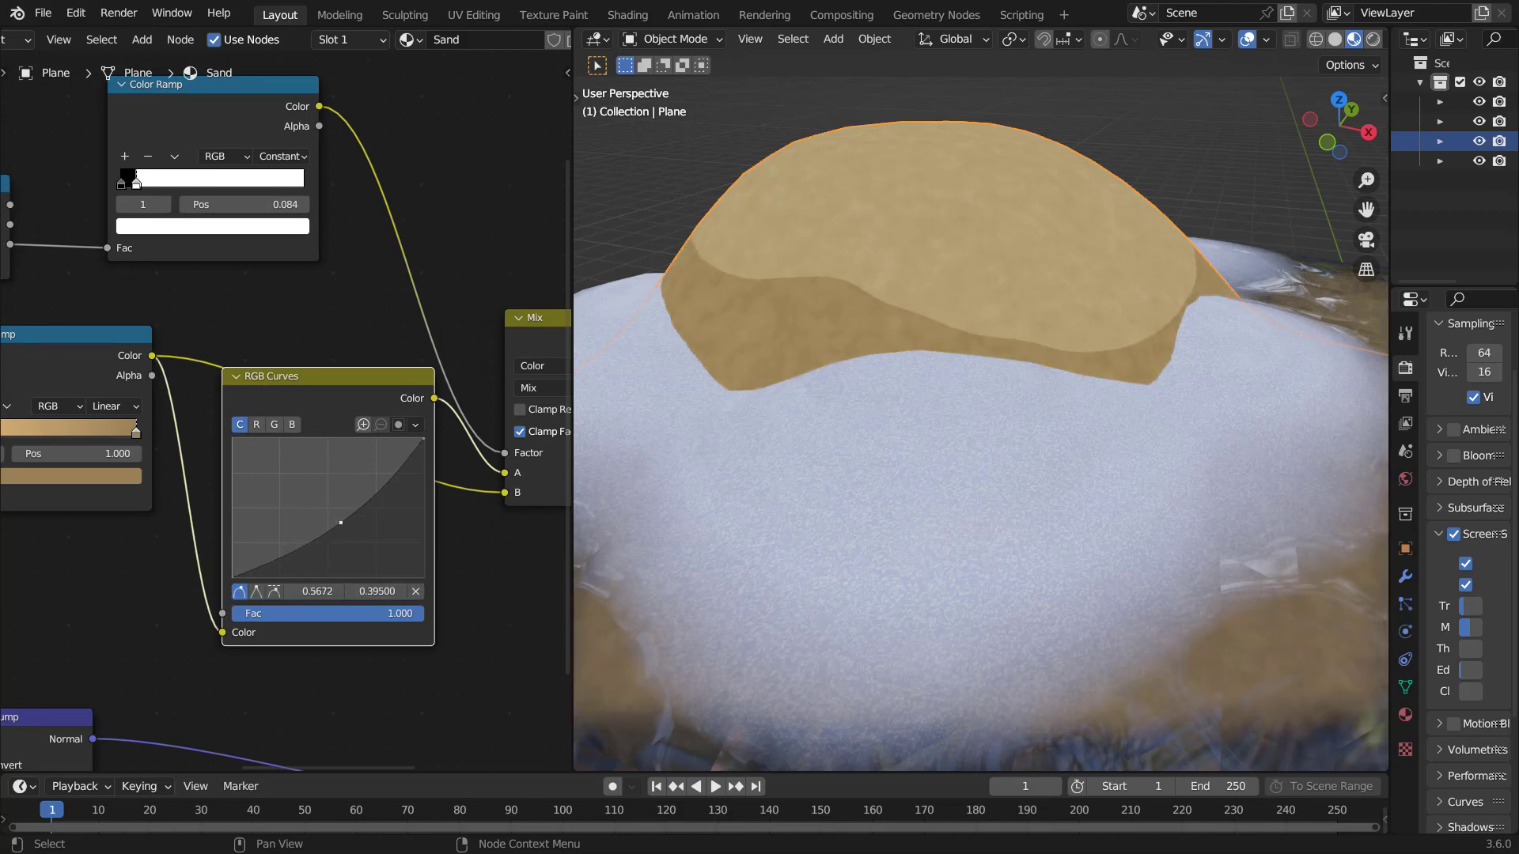
left_click_drag(341, 522, 336, 515)
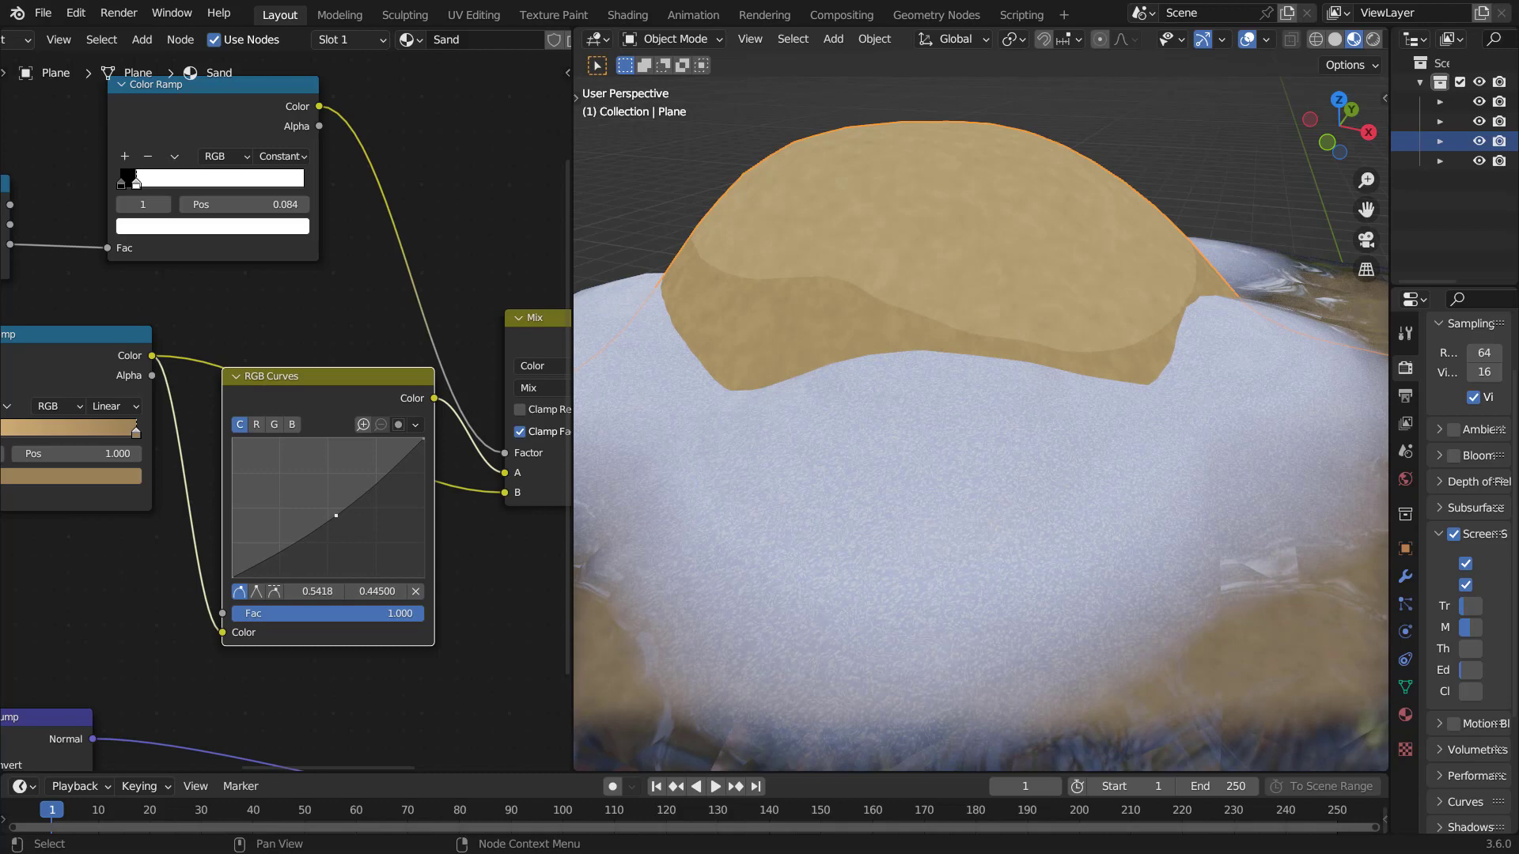
Step: Zoom out, maximize the viewport with Ctrl+Space, and orbit around the island, foam ring and water
scroll(1079, 365, "down", 5)
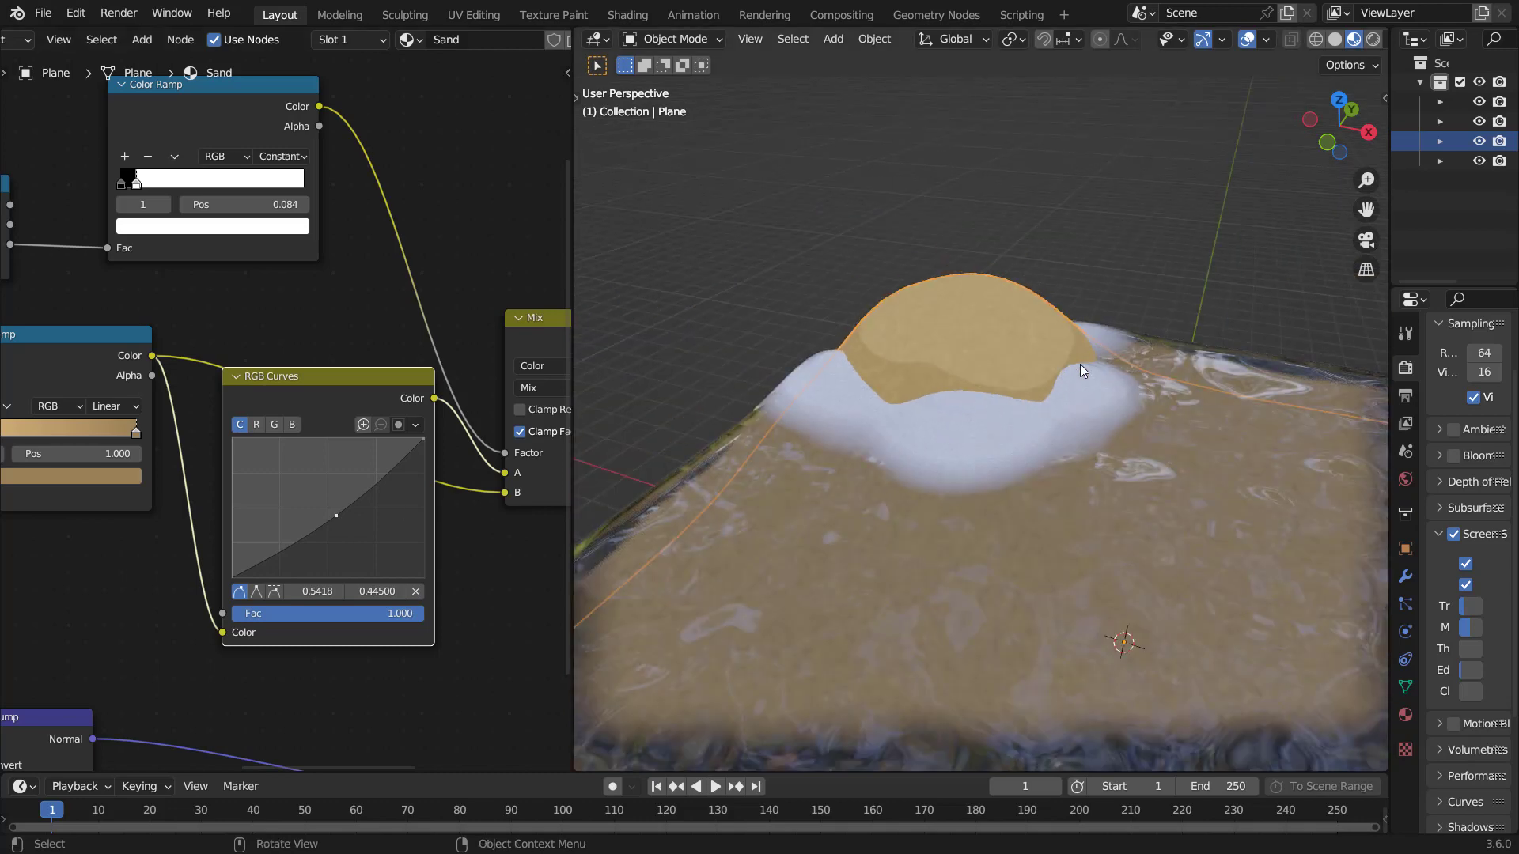
scroll(1080, 364, "down", 4)
middle_click_drag(1074, 369, 1057, 329)
scroll(1079, 415, "up", 5)
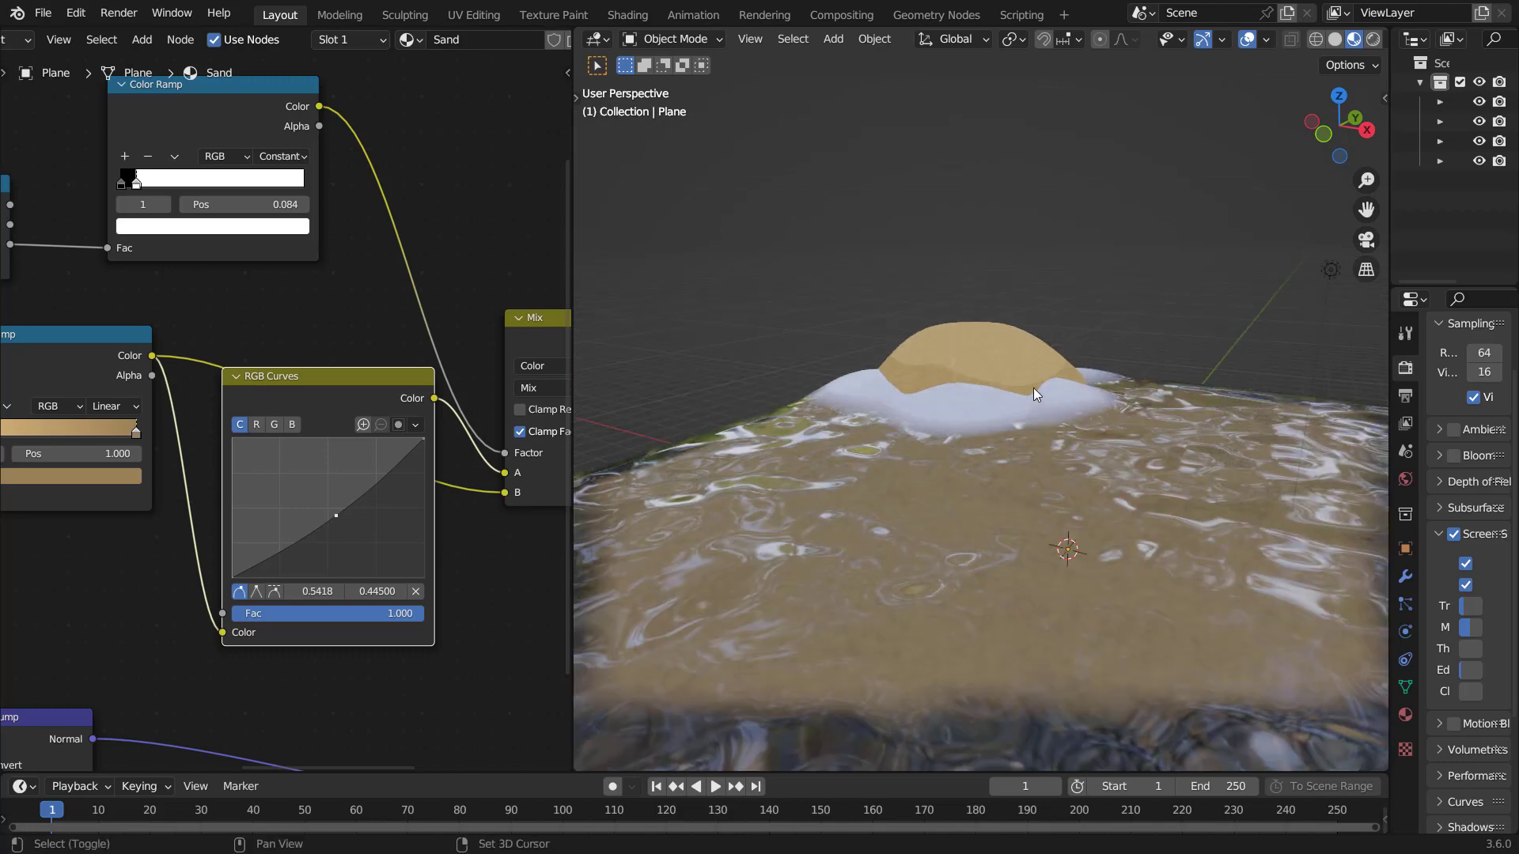
scroll(1026, 382, "down", 3)
scroll(1027, 383, "down", 4)
key("ctrl+space")
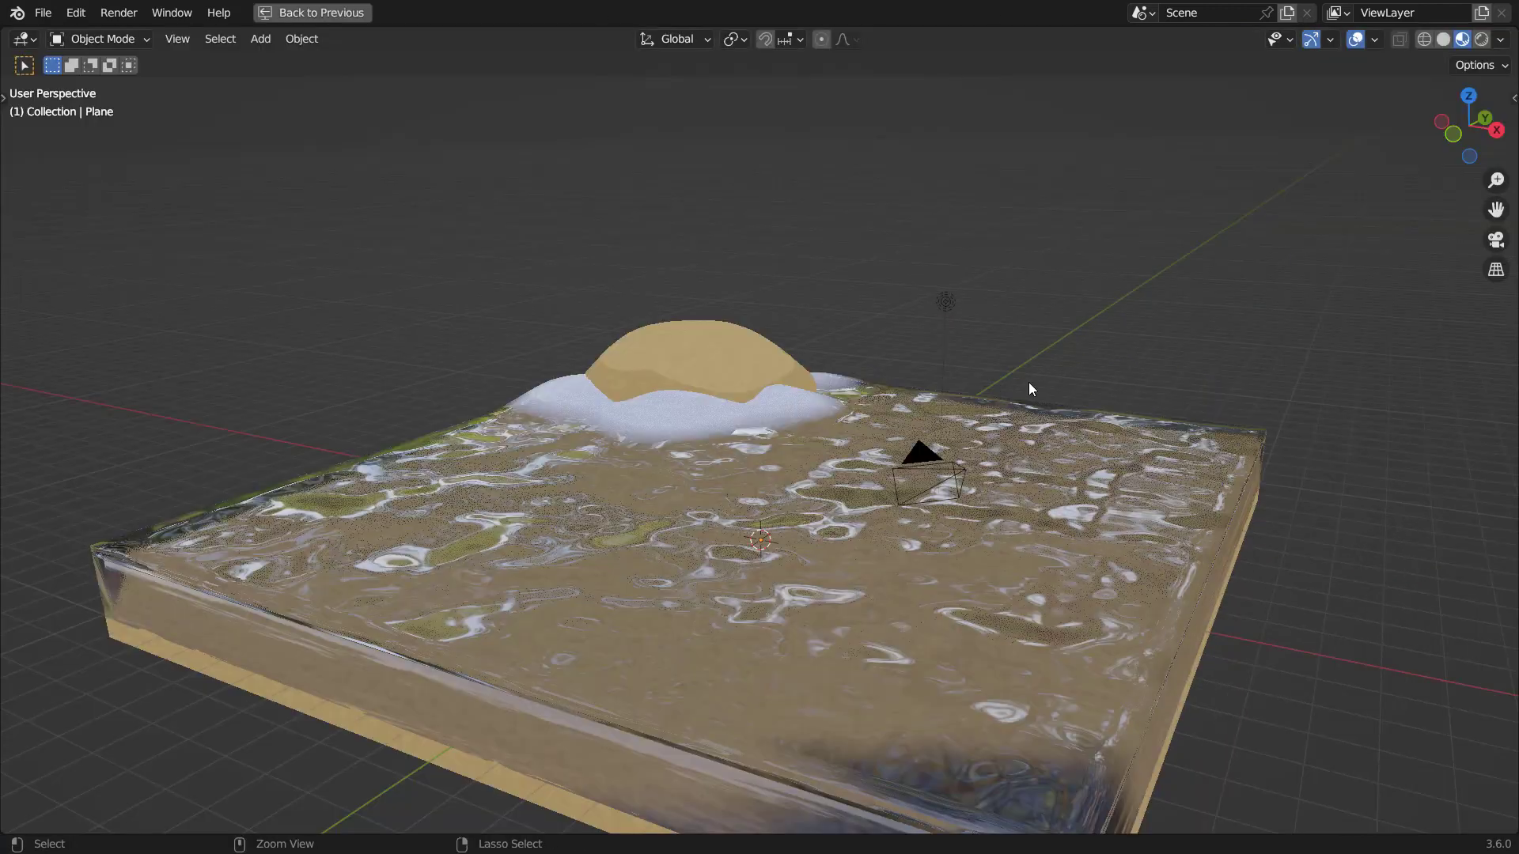
middle_click_drag(982, 402, 938, 432)
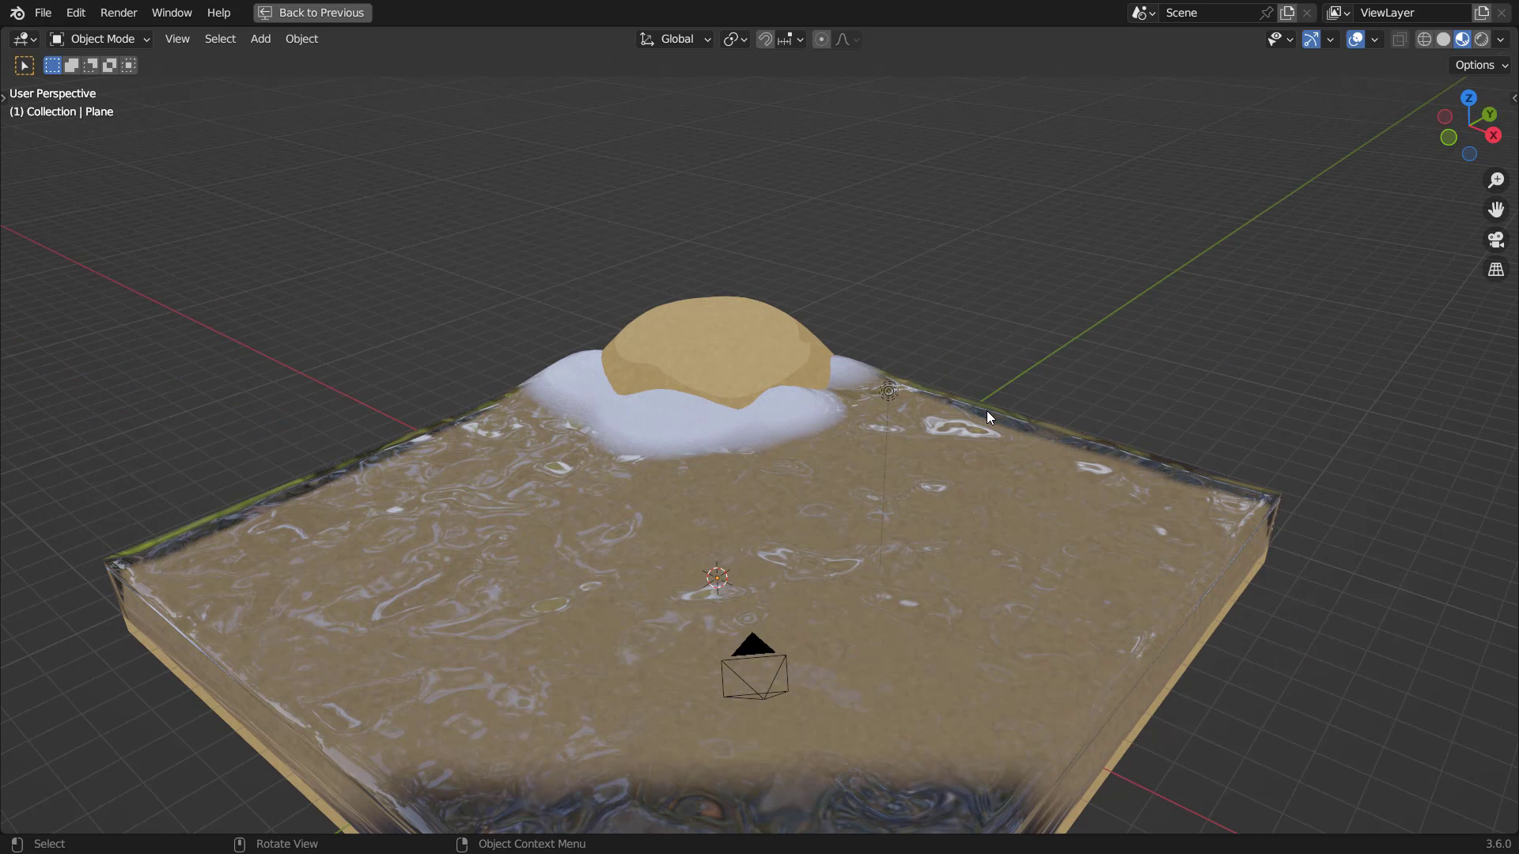
middle_click_drag(961, 438, 980, 420)
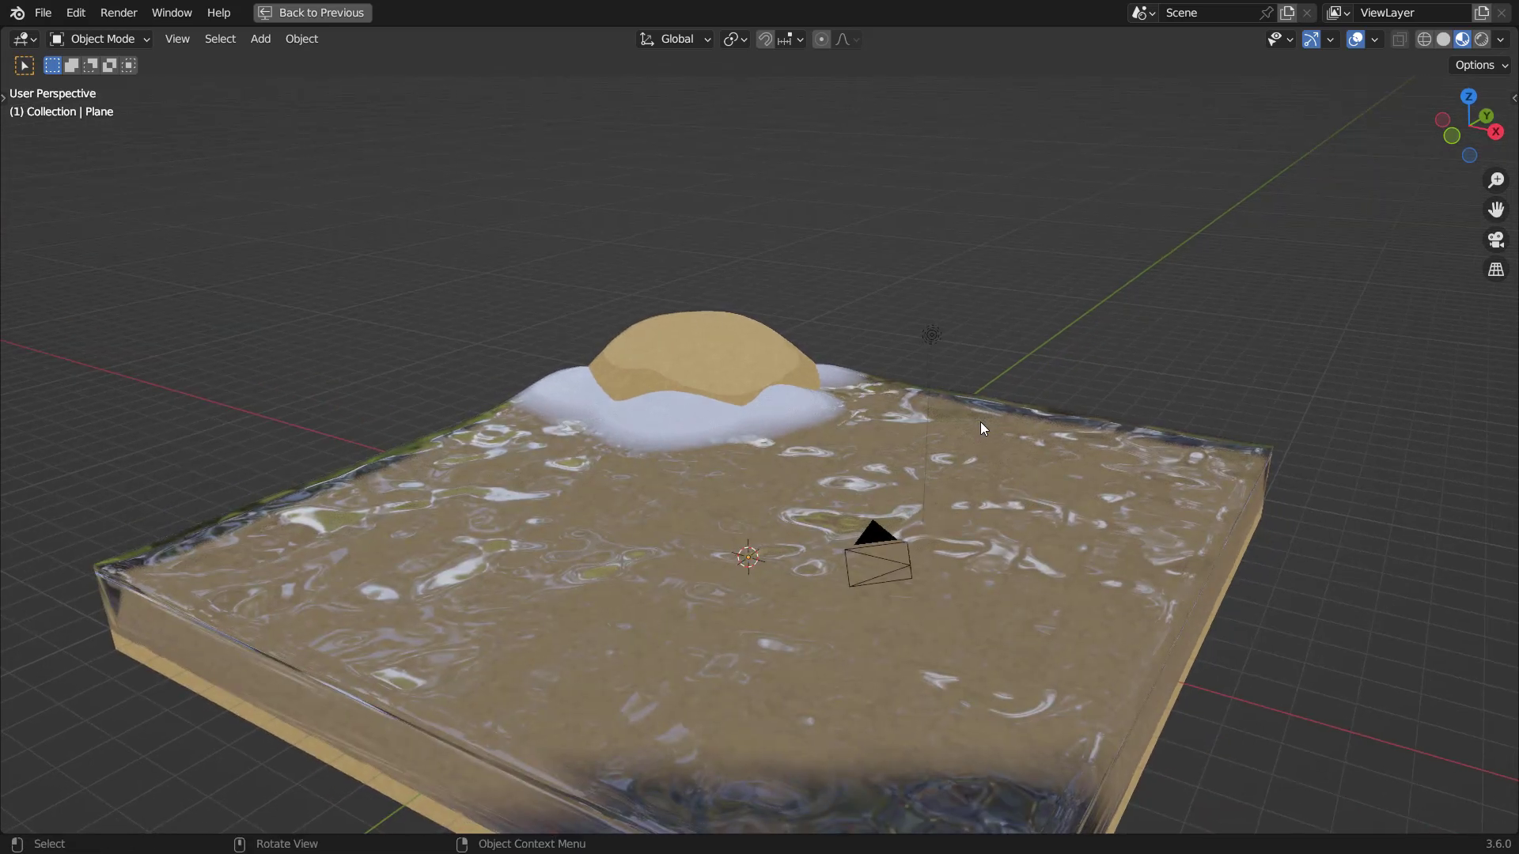